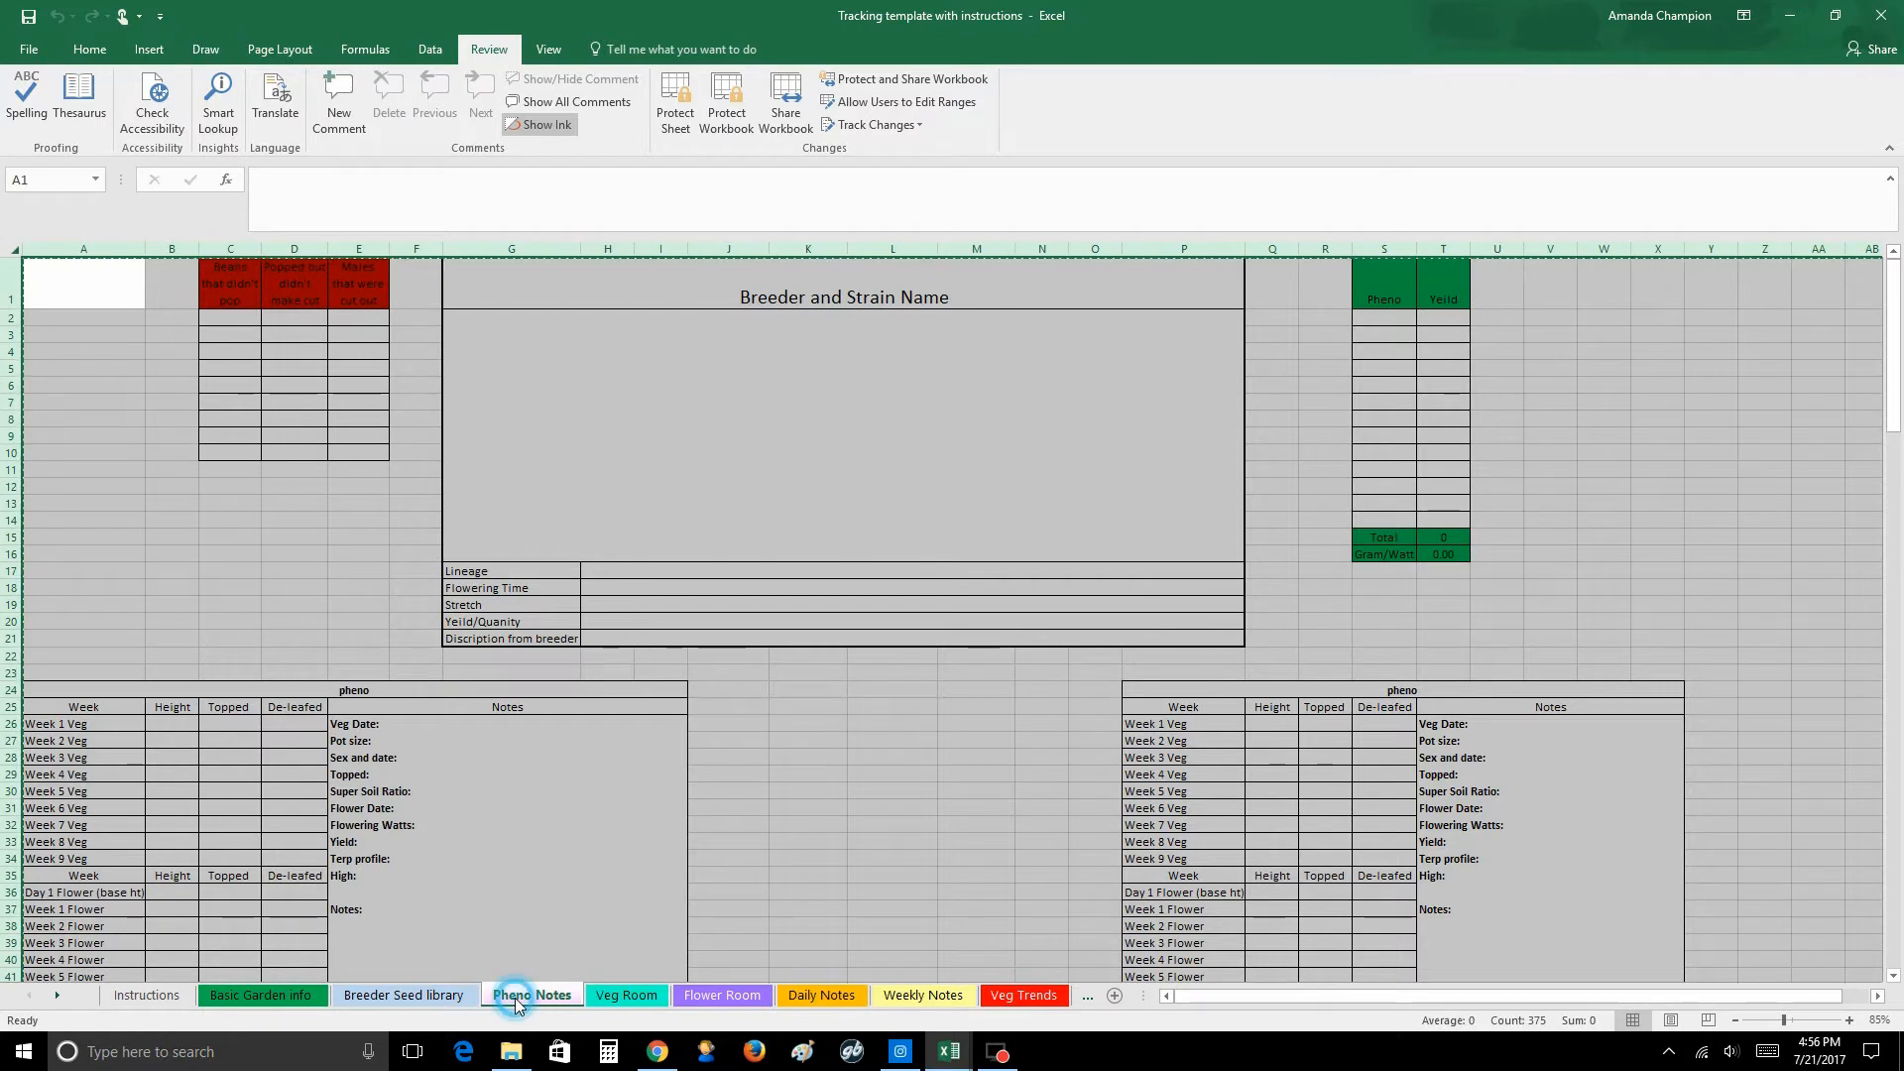
Step: Add a new worksheet after Pheno Notes and paste a copy of the entire Pheno Notes template into it
left_click(1114, 996)
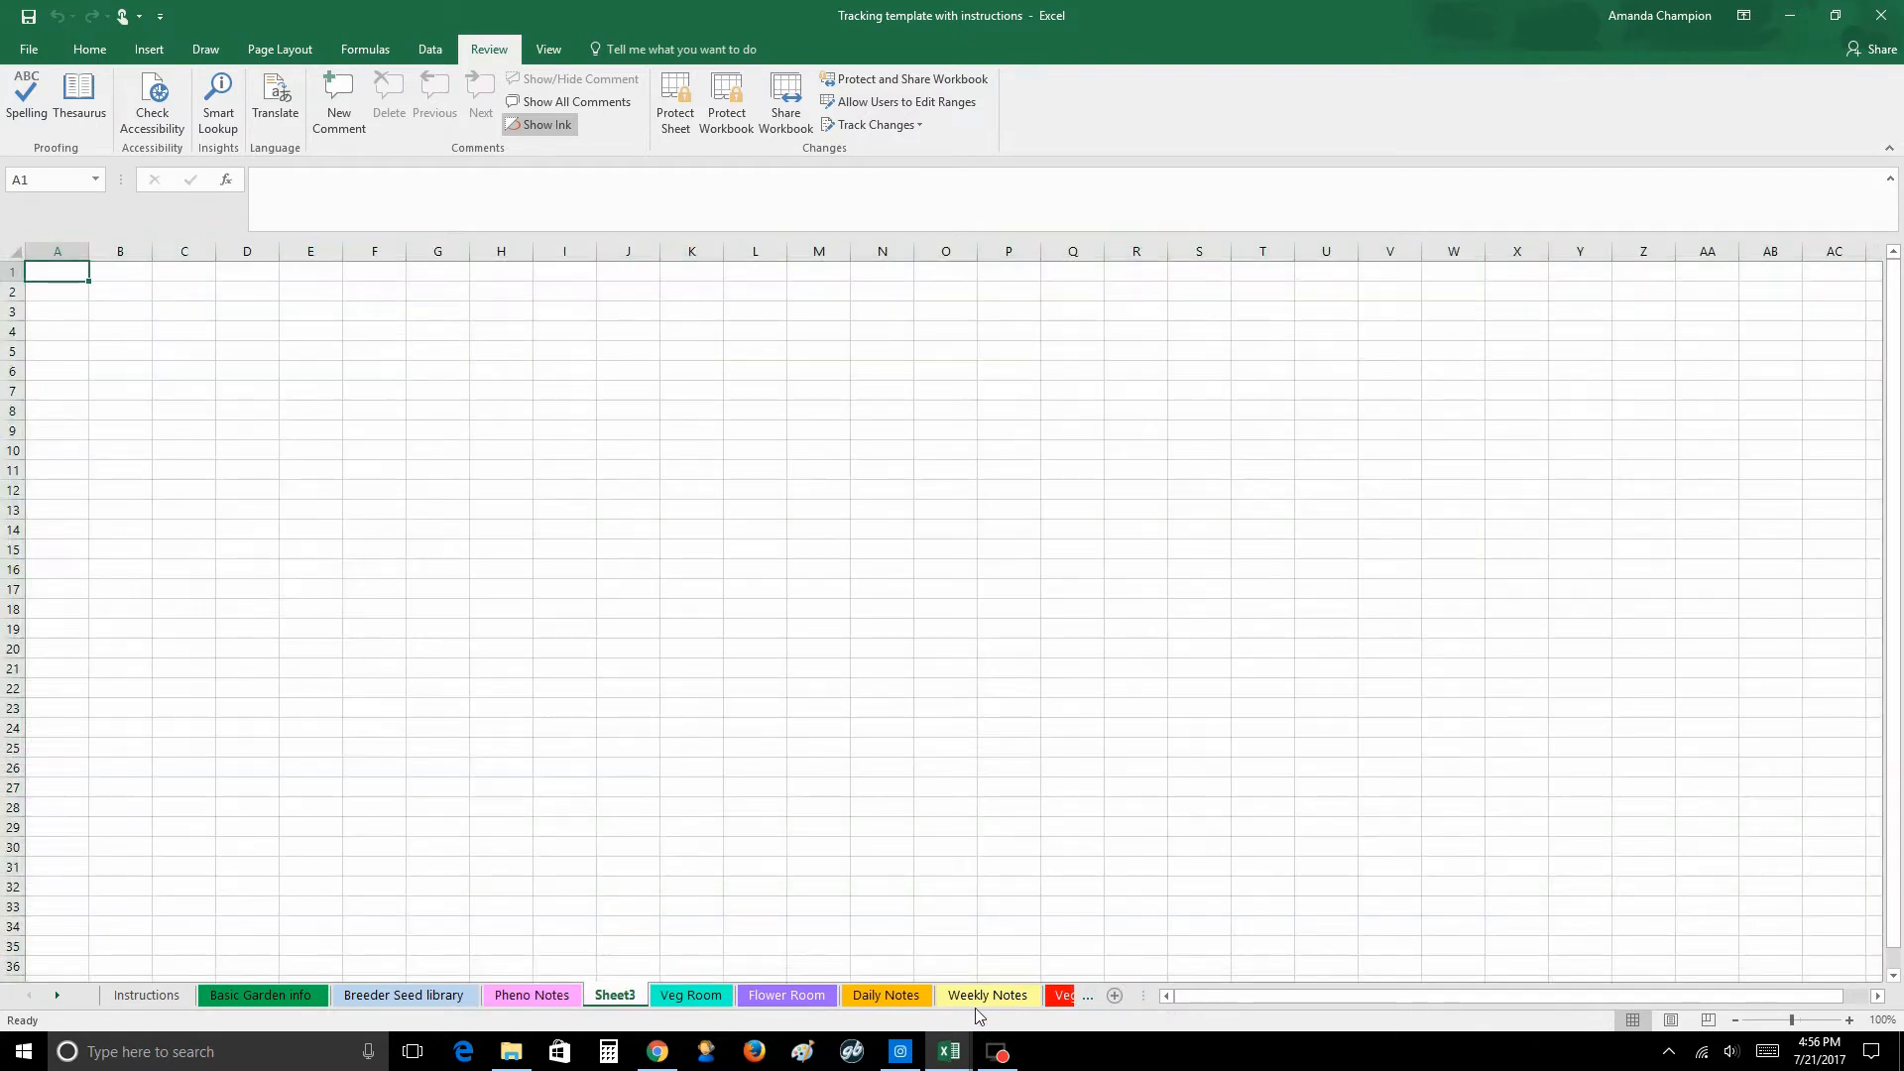
left_click(543, 995)
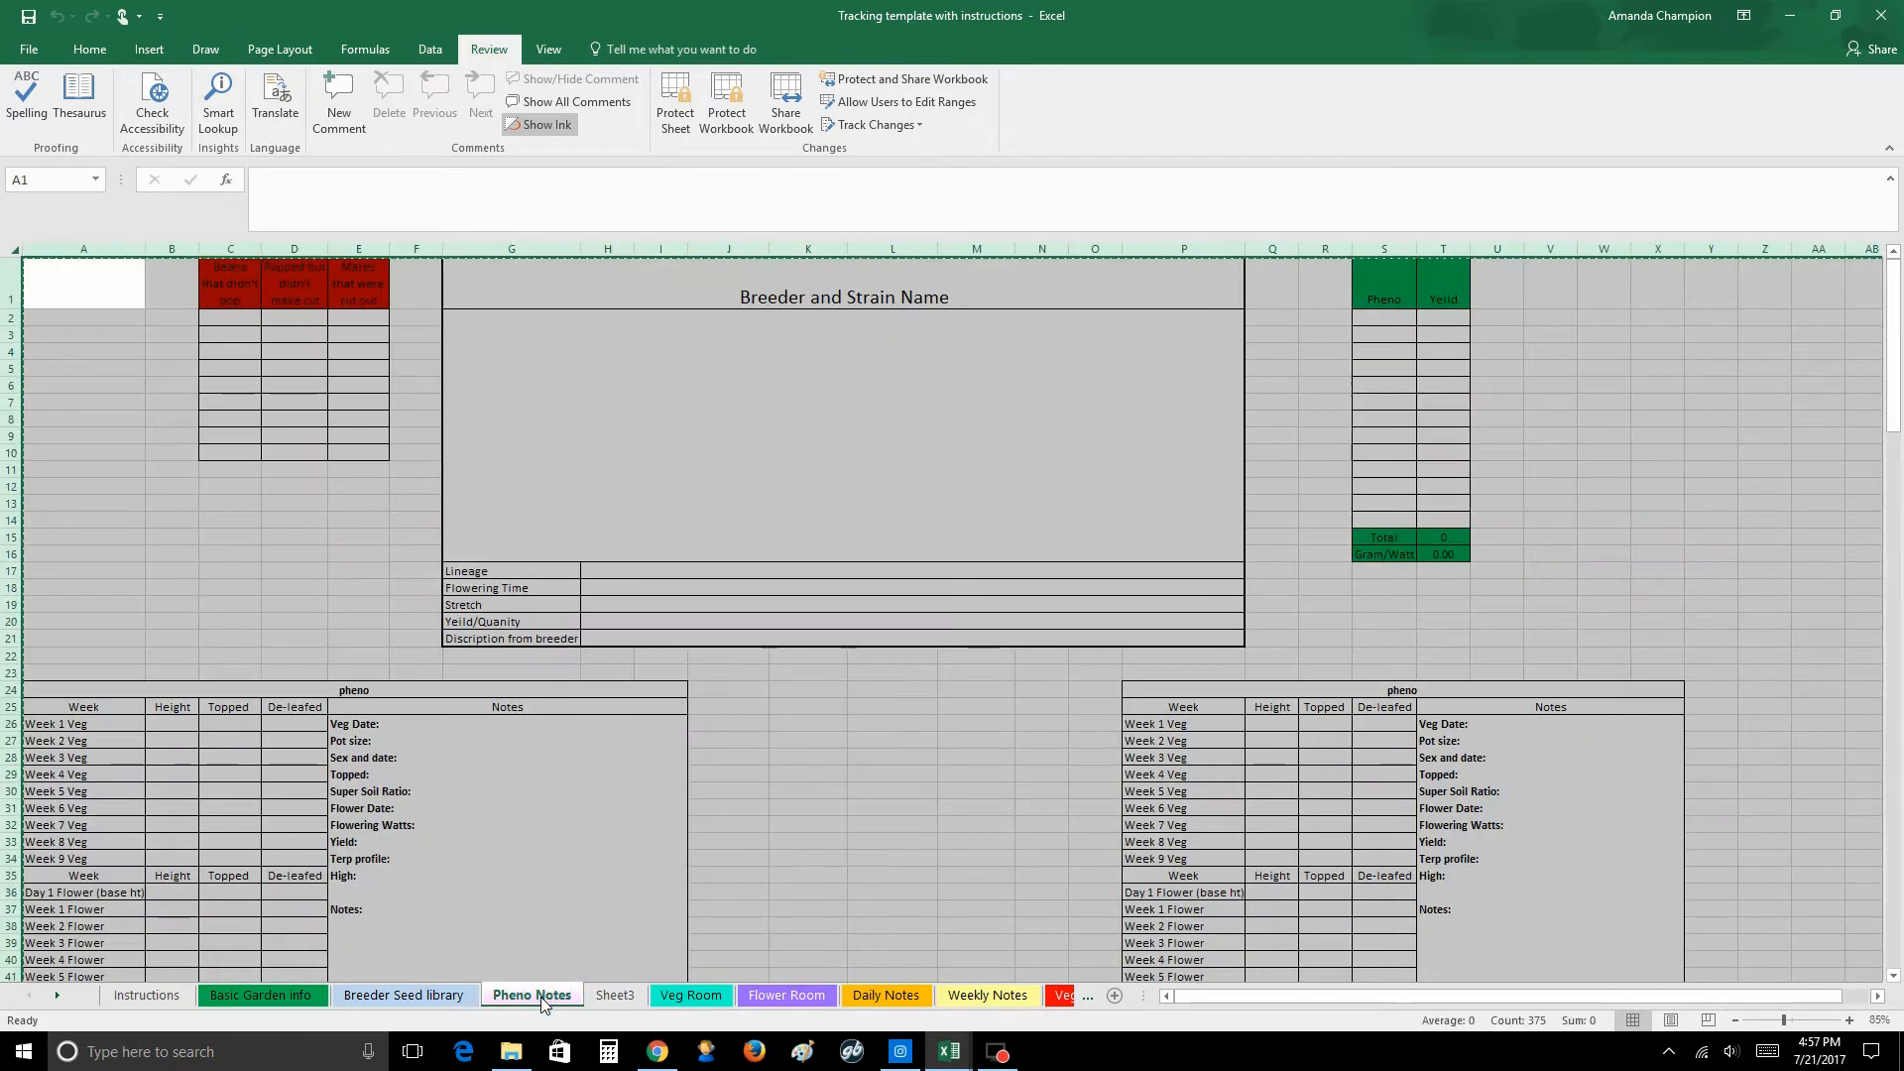
left_click(43, 270)
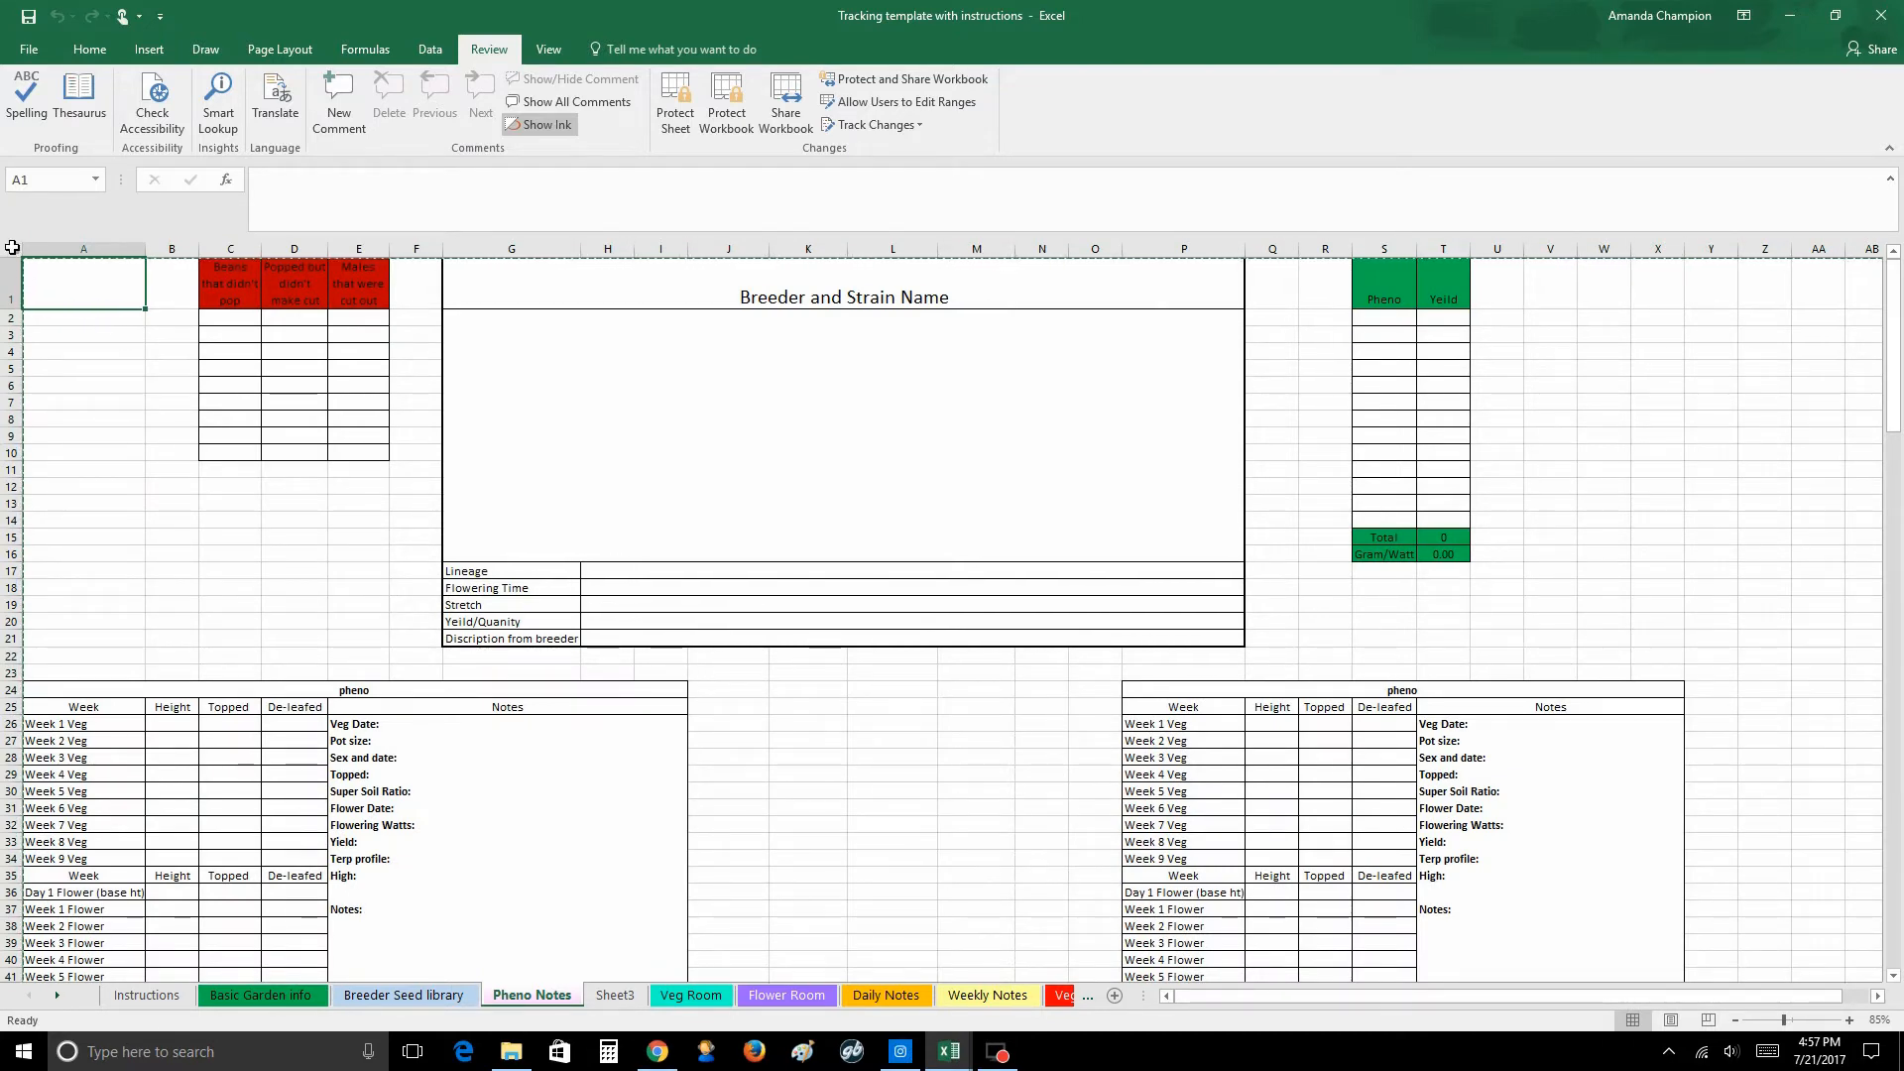
left_click(12, 247)
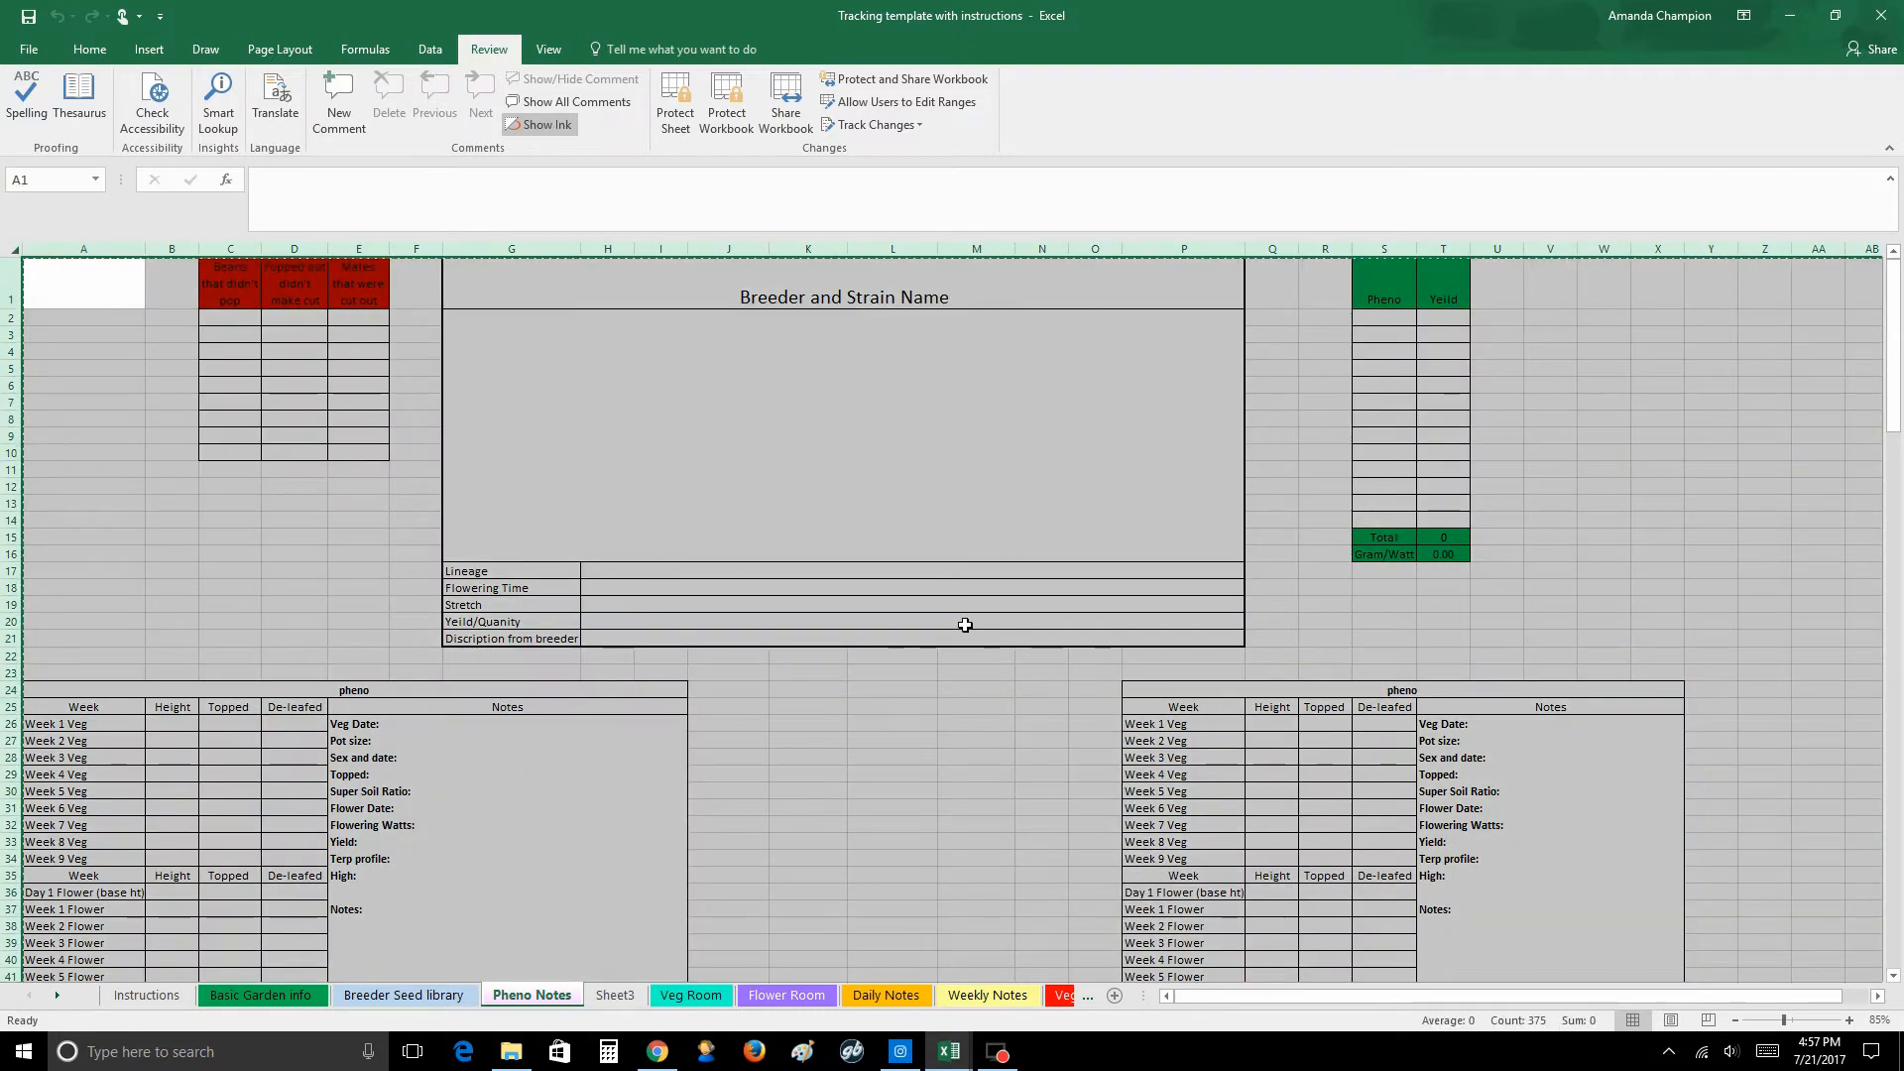
right_click(908, 501)
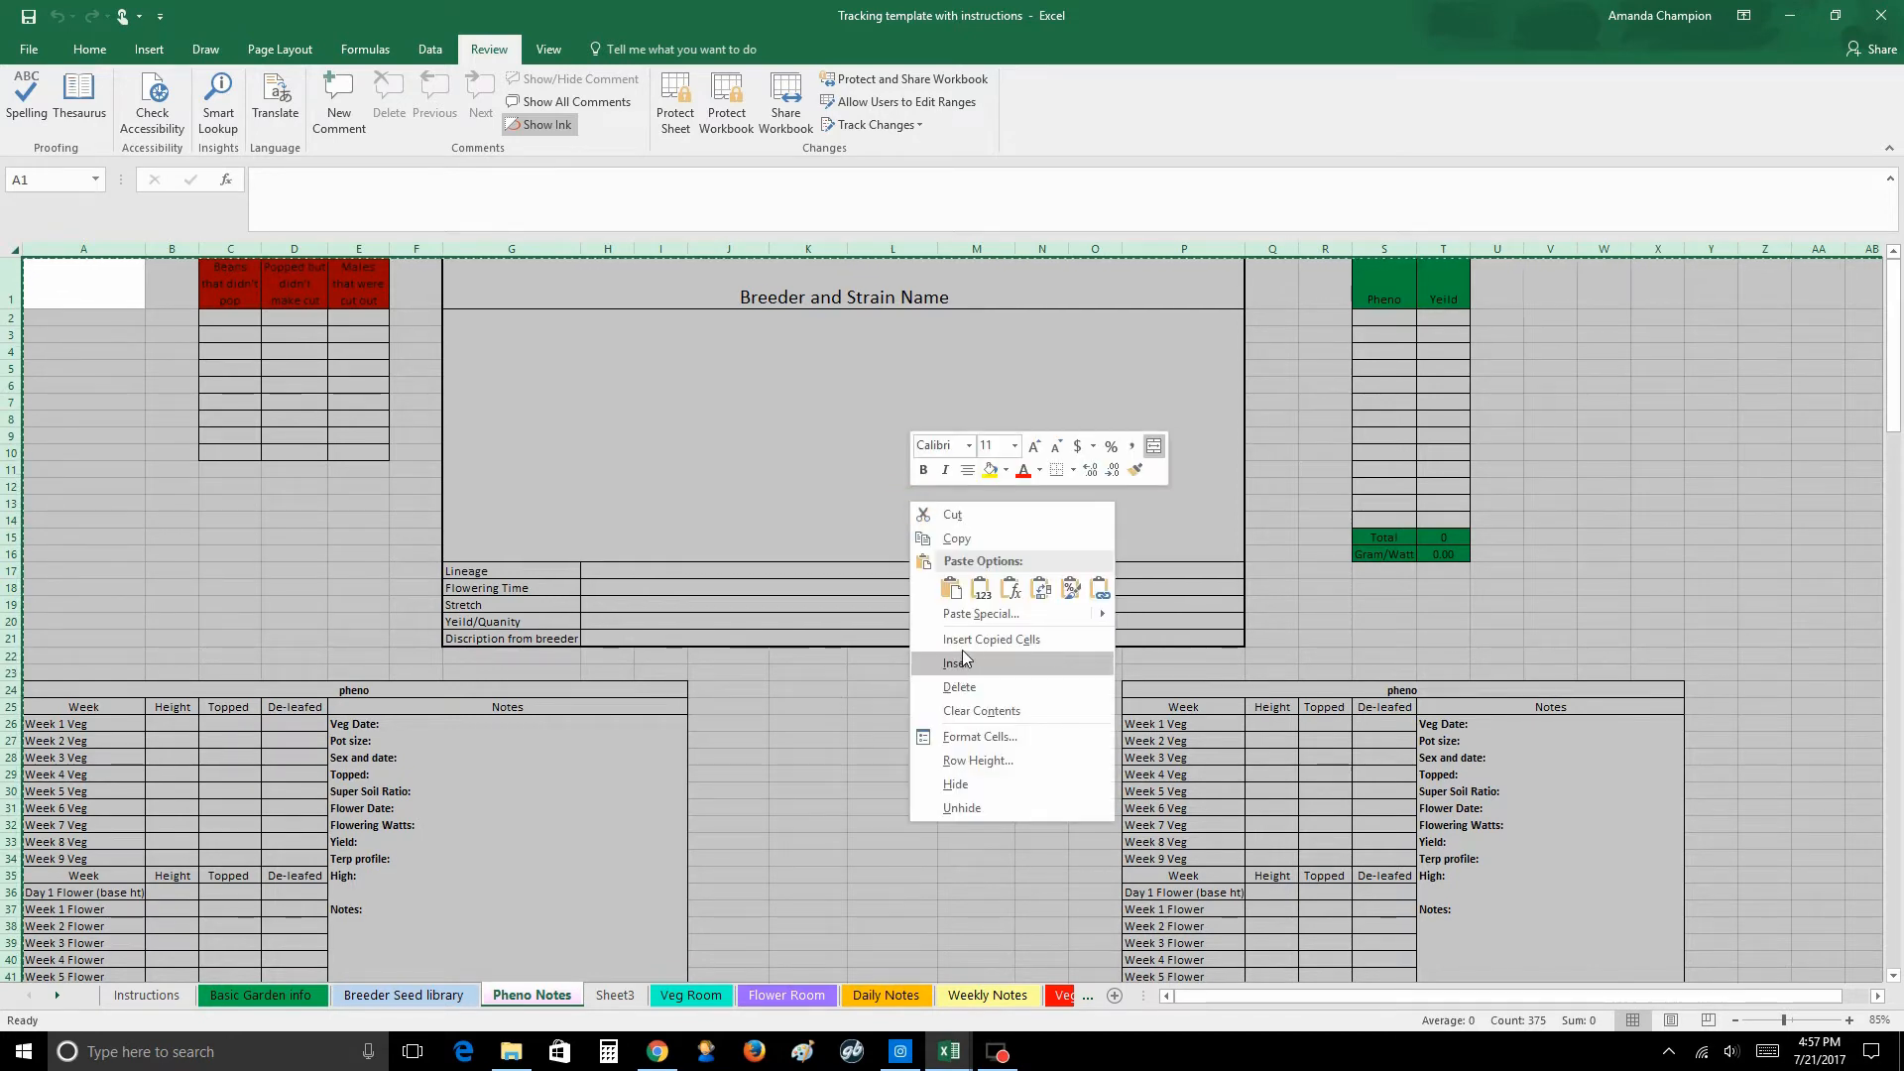
key("Escape")
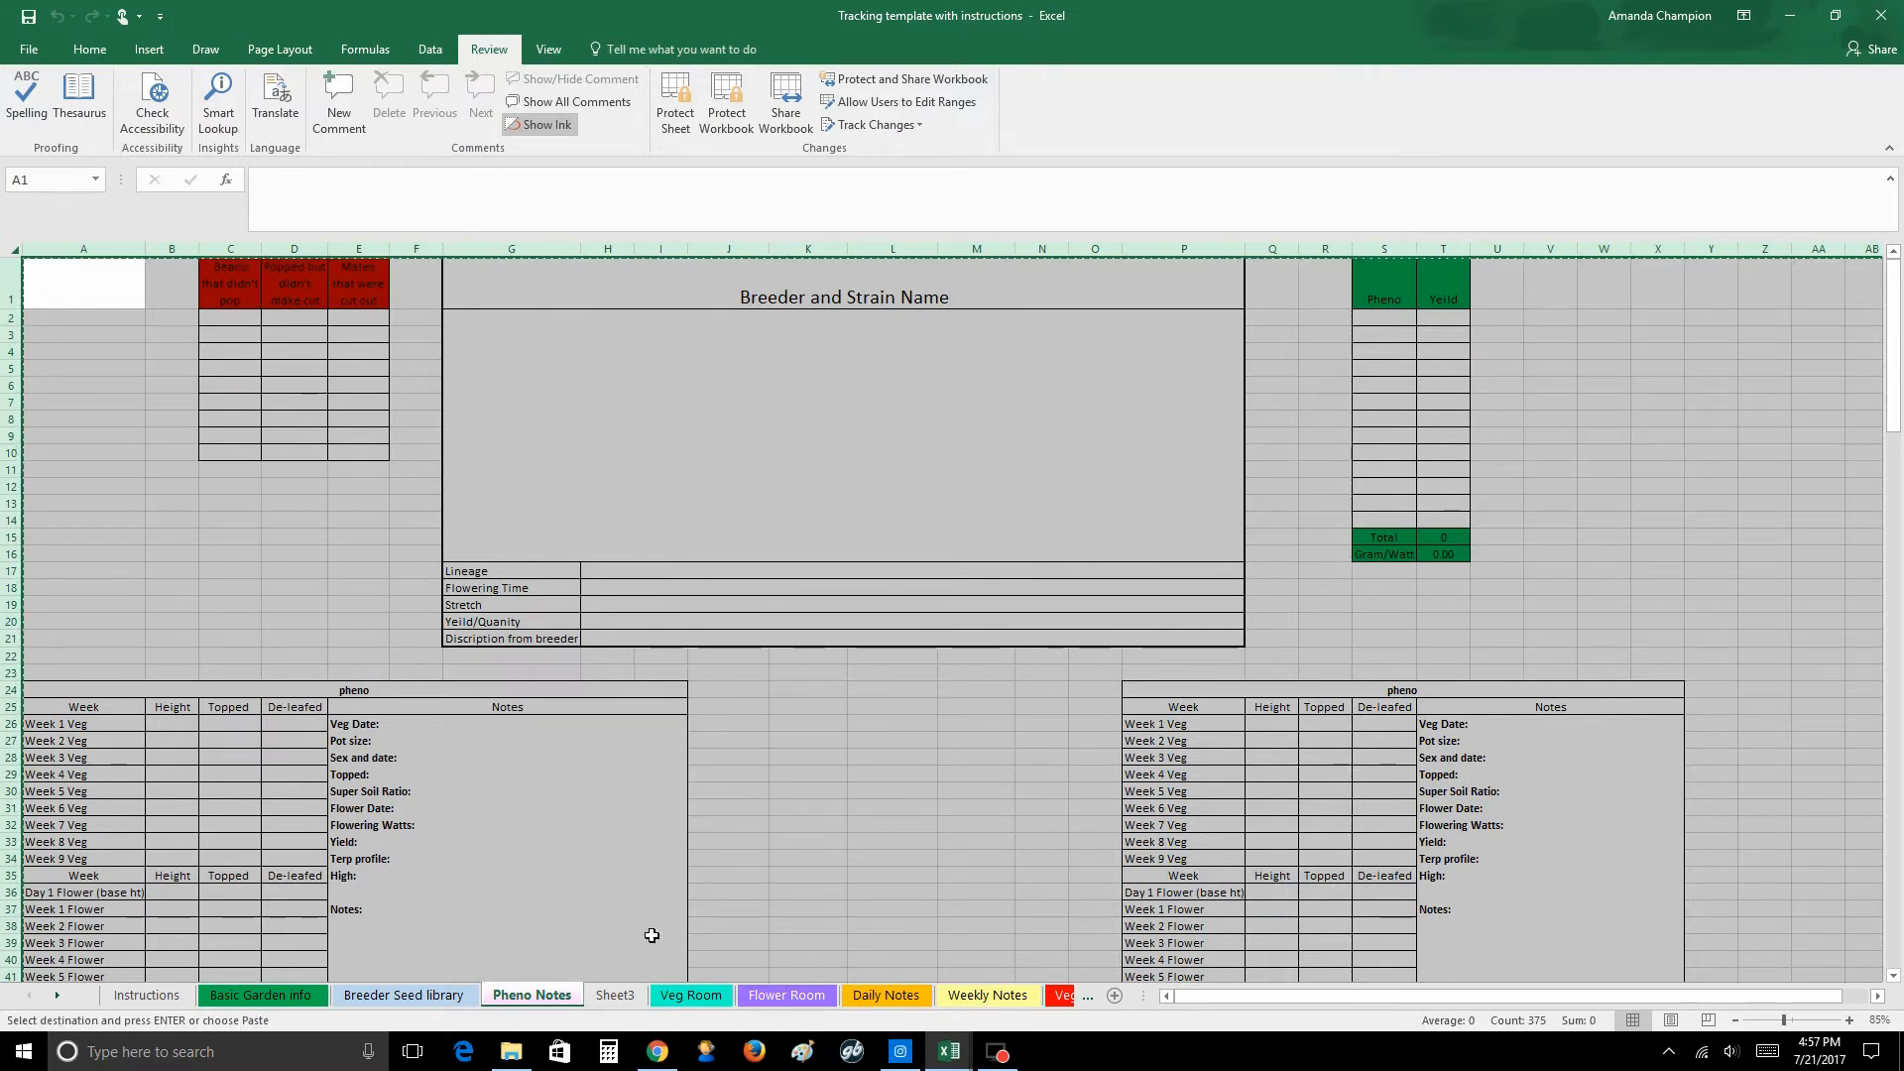
left_click(617, 995)
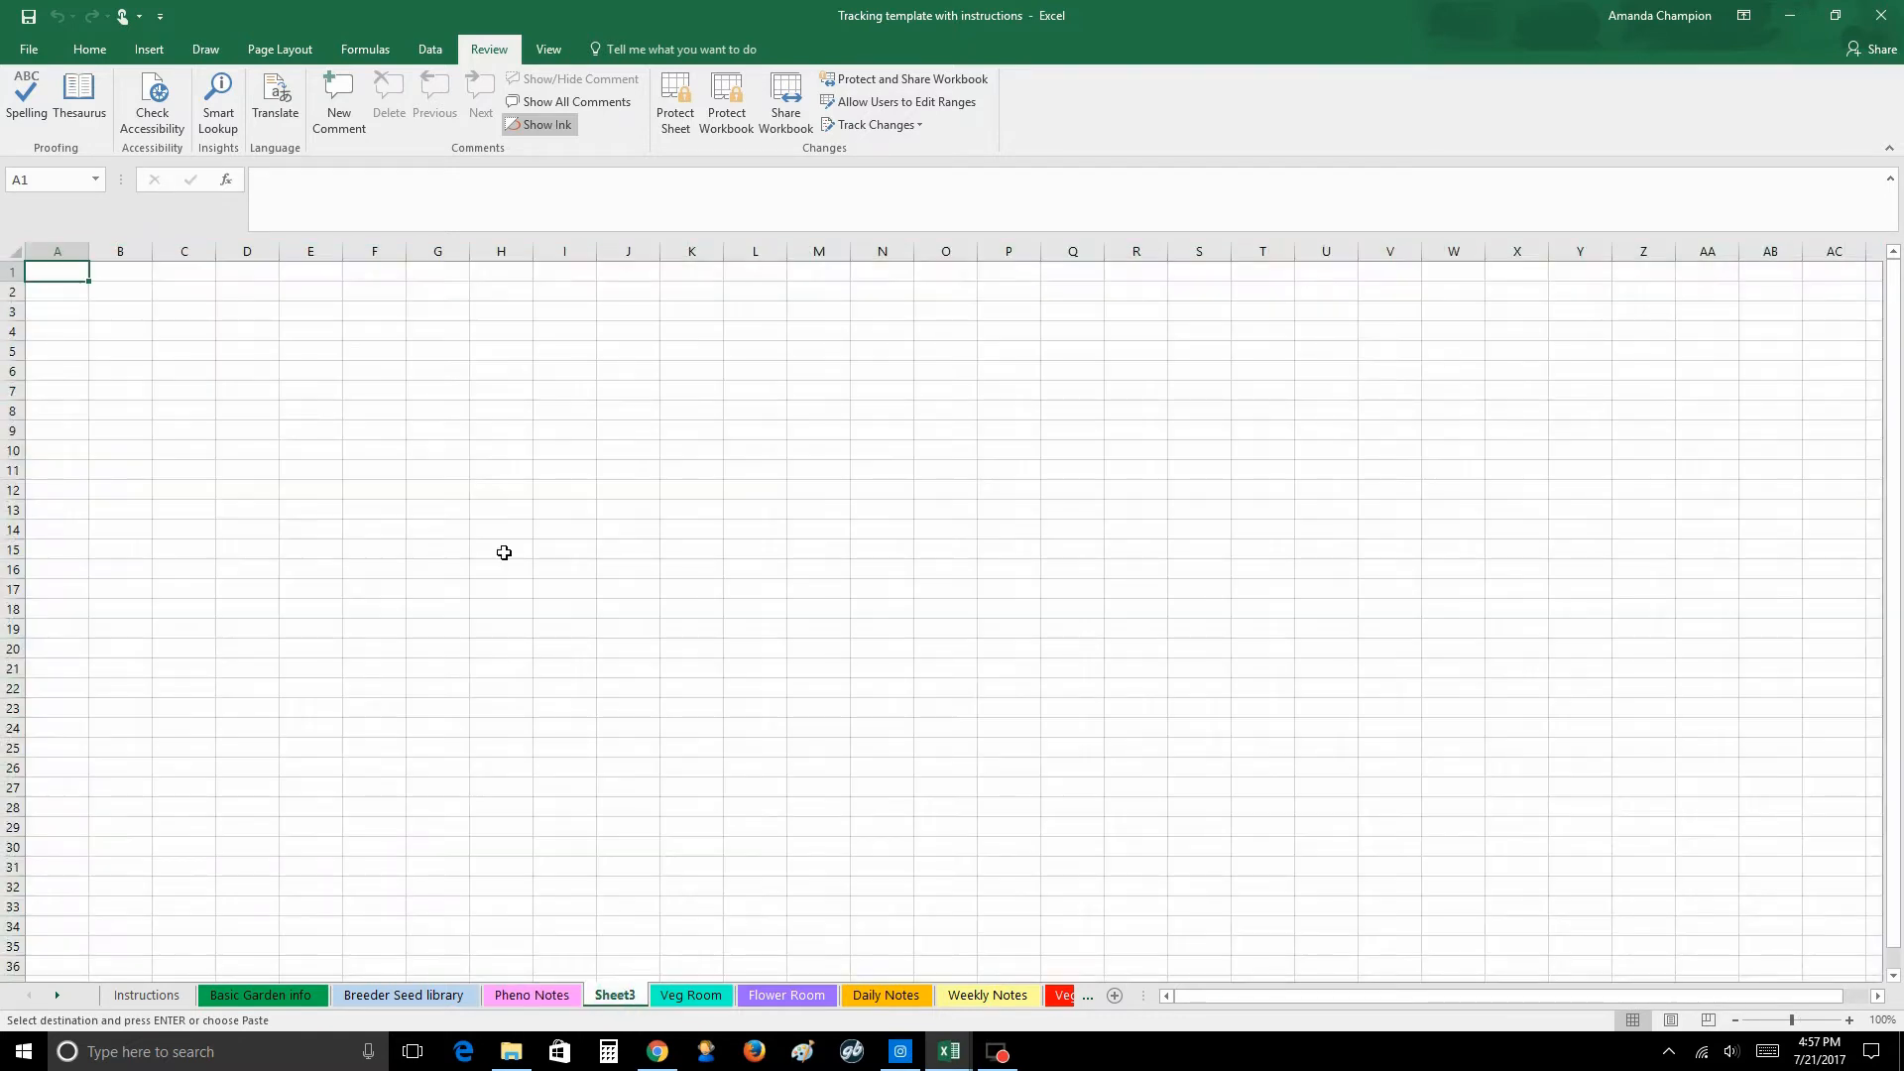
key("ctrl+v")
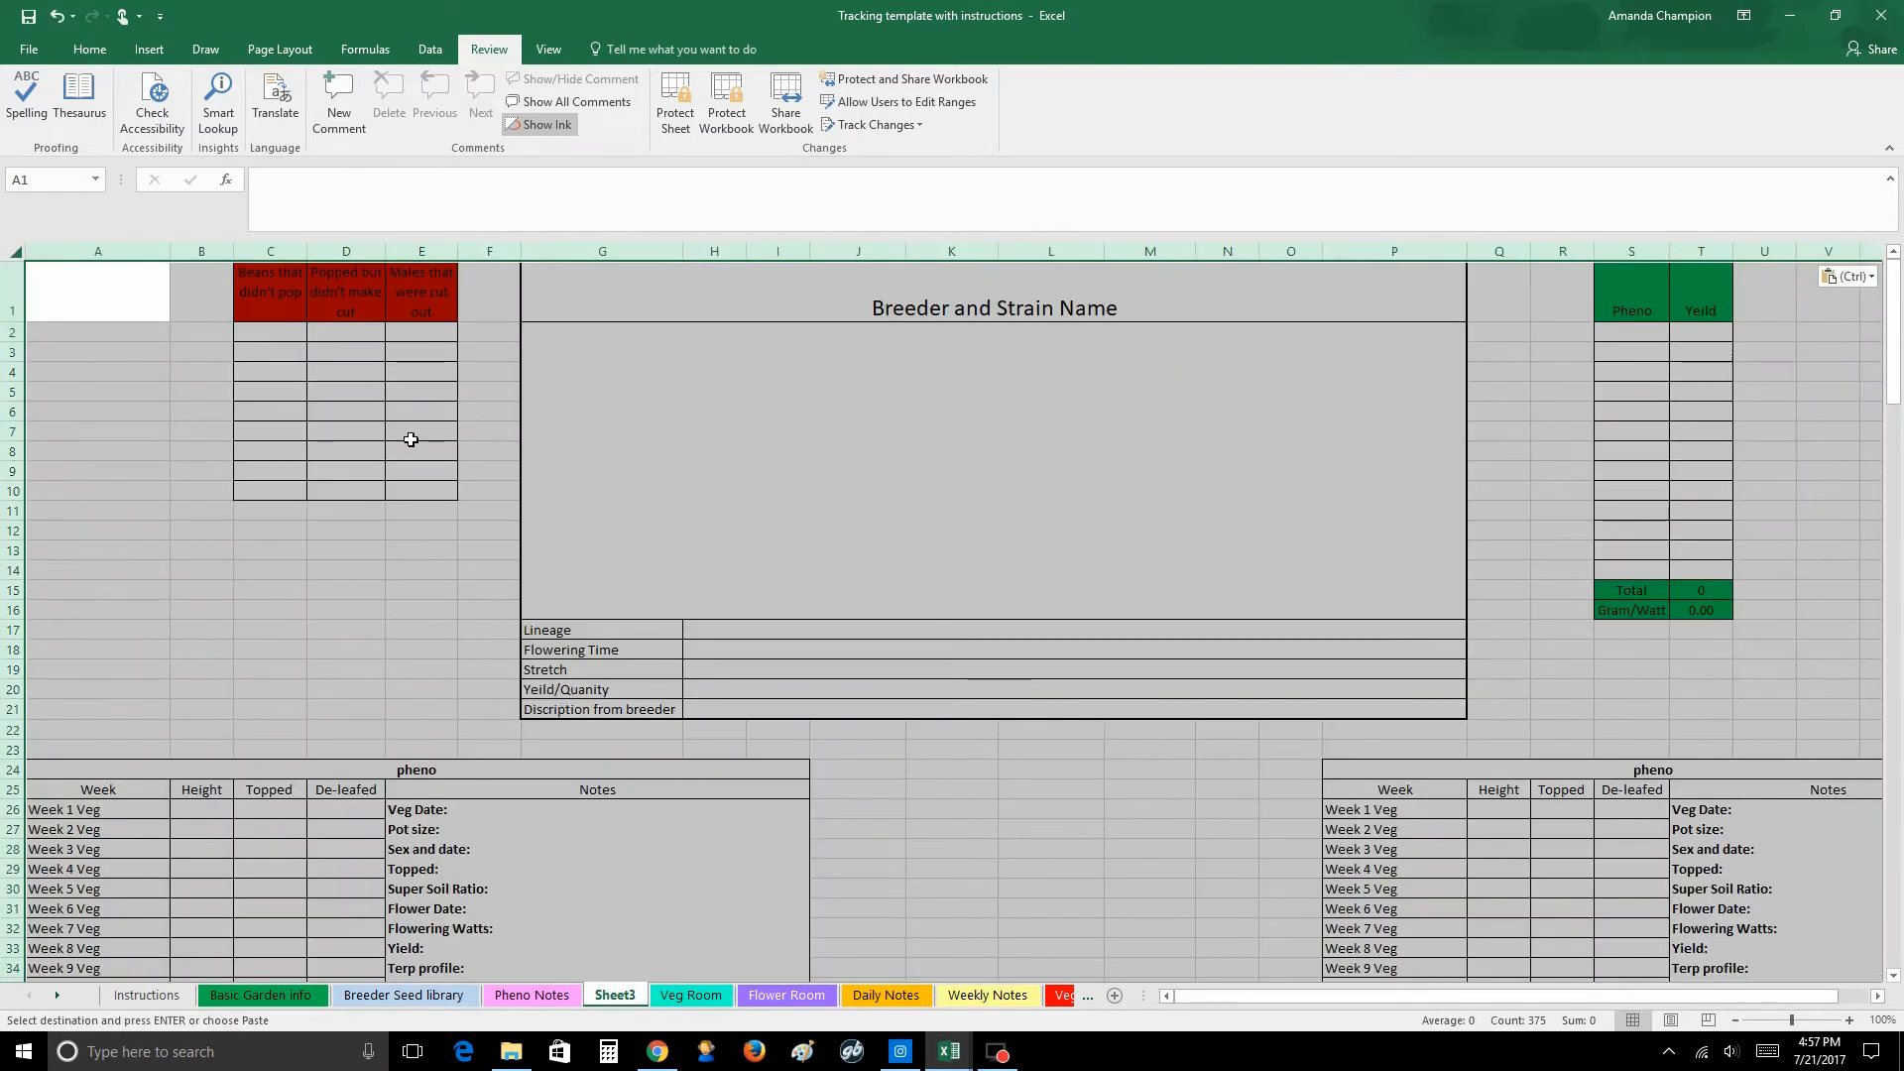
Step: Rename the new Sheet3 worksheet as Locomotion Notes
left_click(608, 997)
double_click(609, 998)
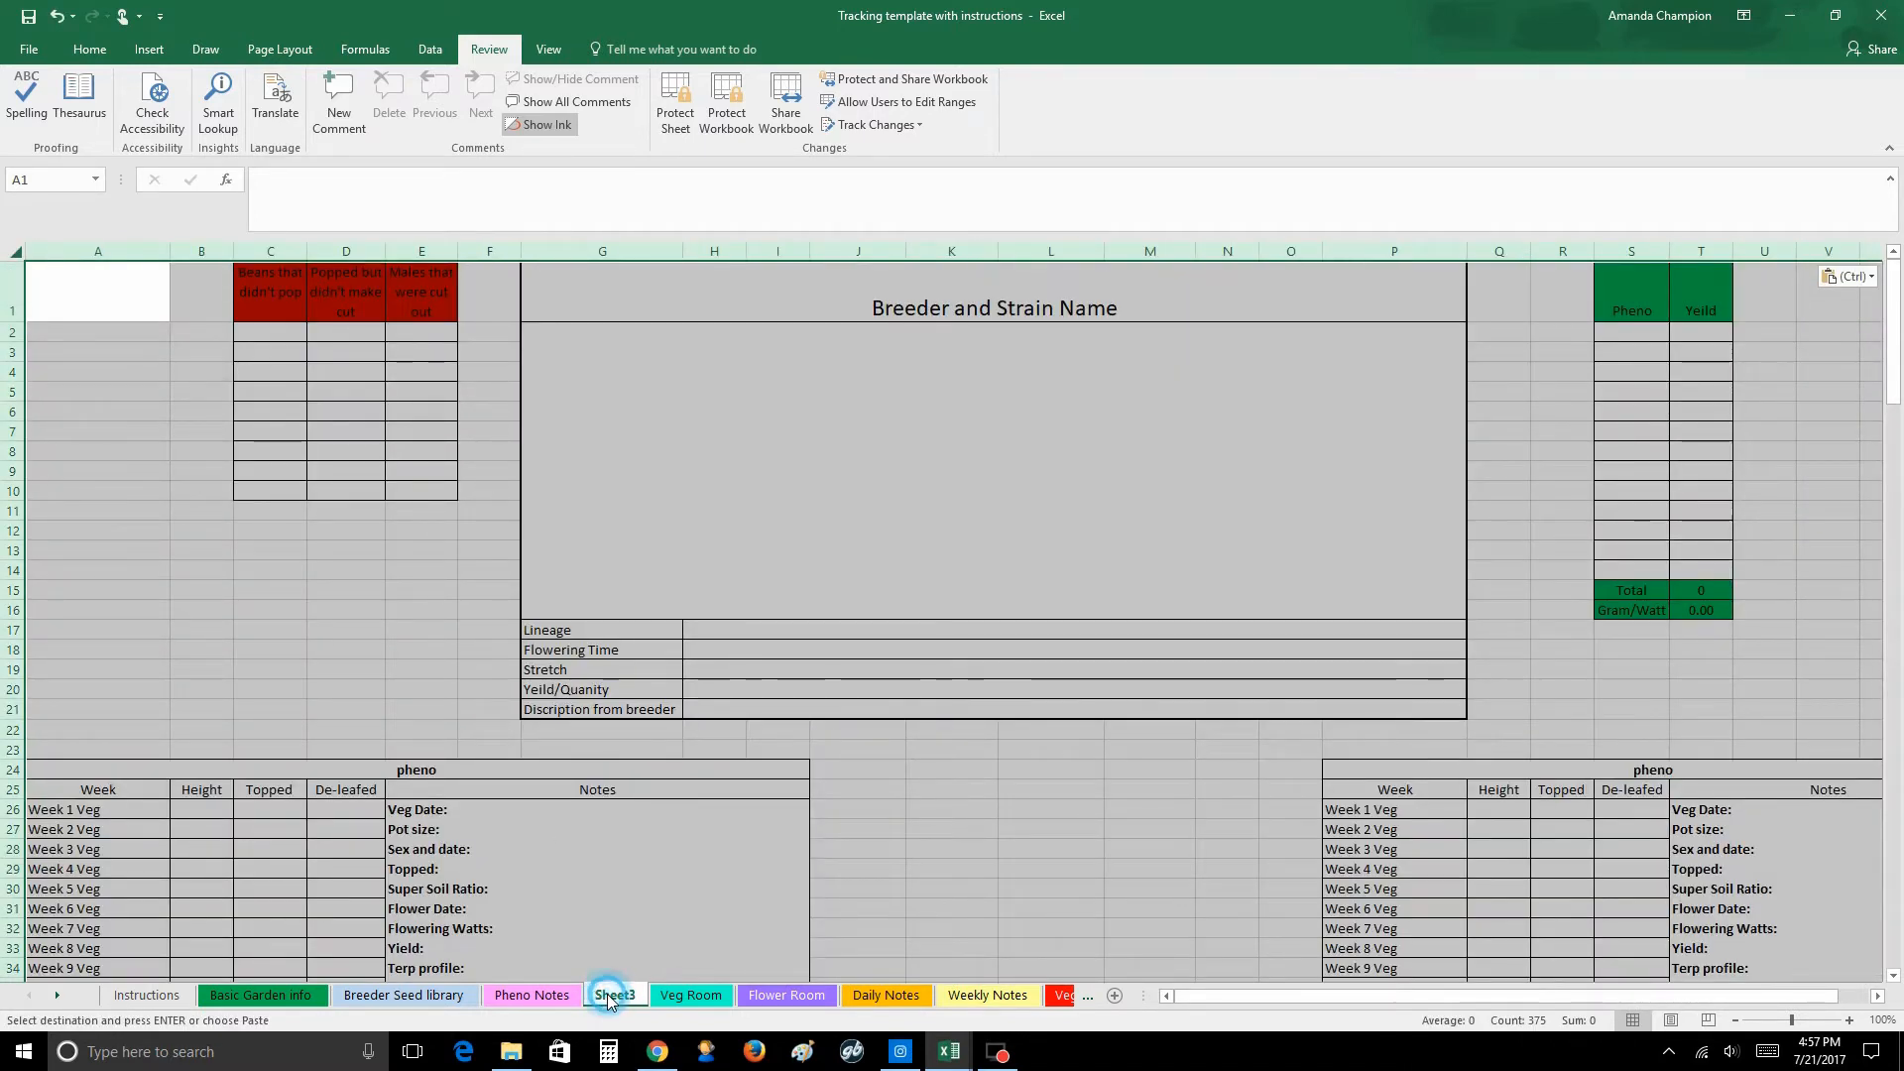
left_click(609, 997)
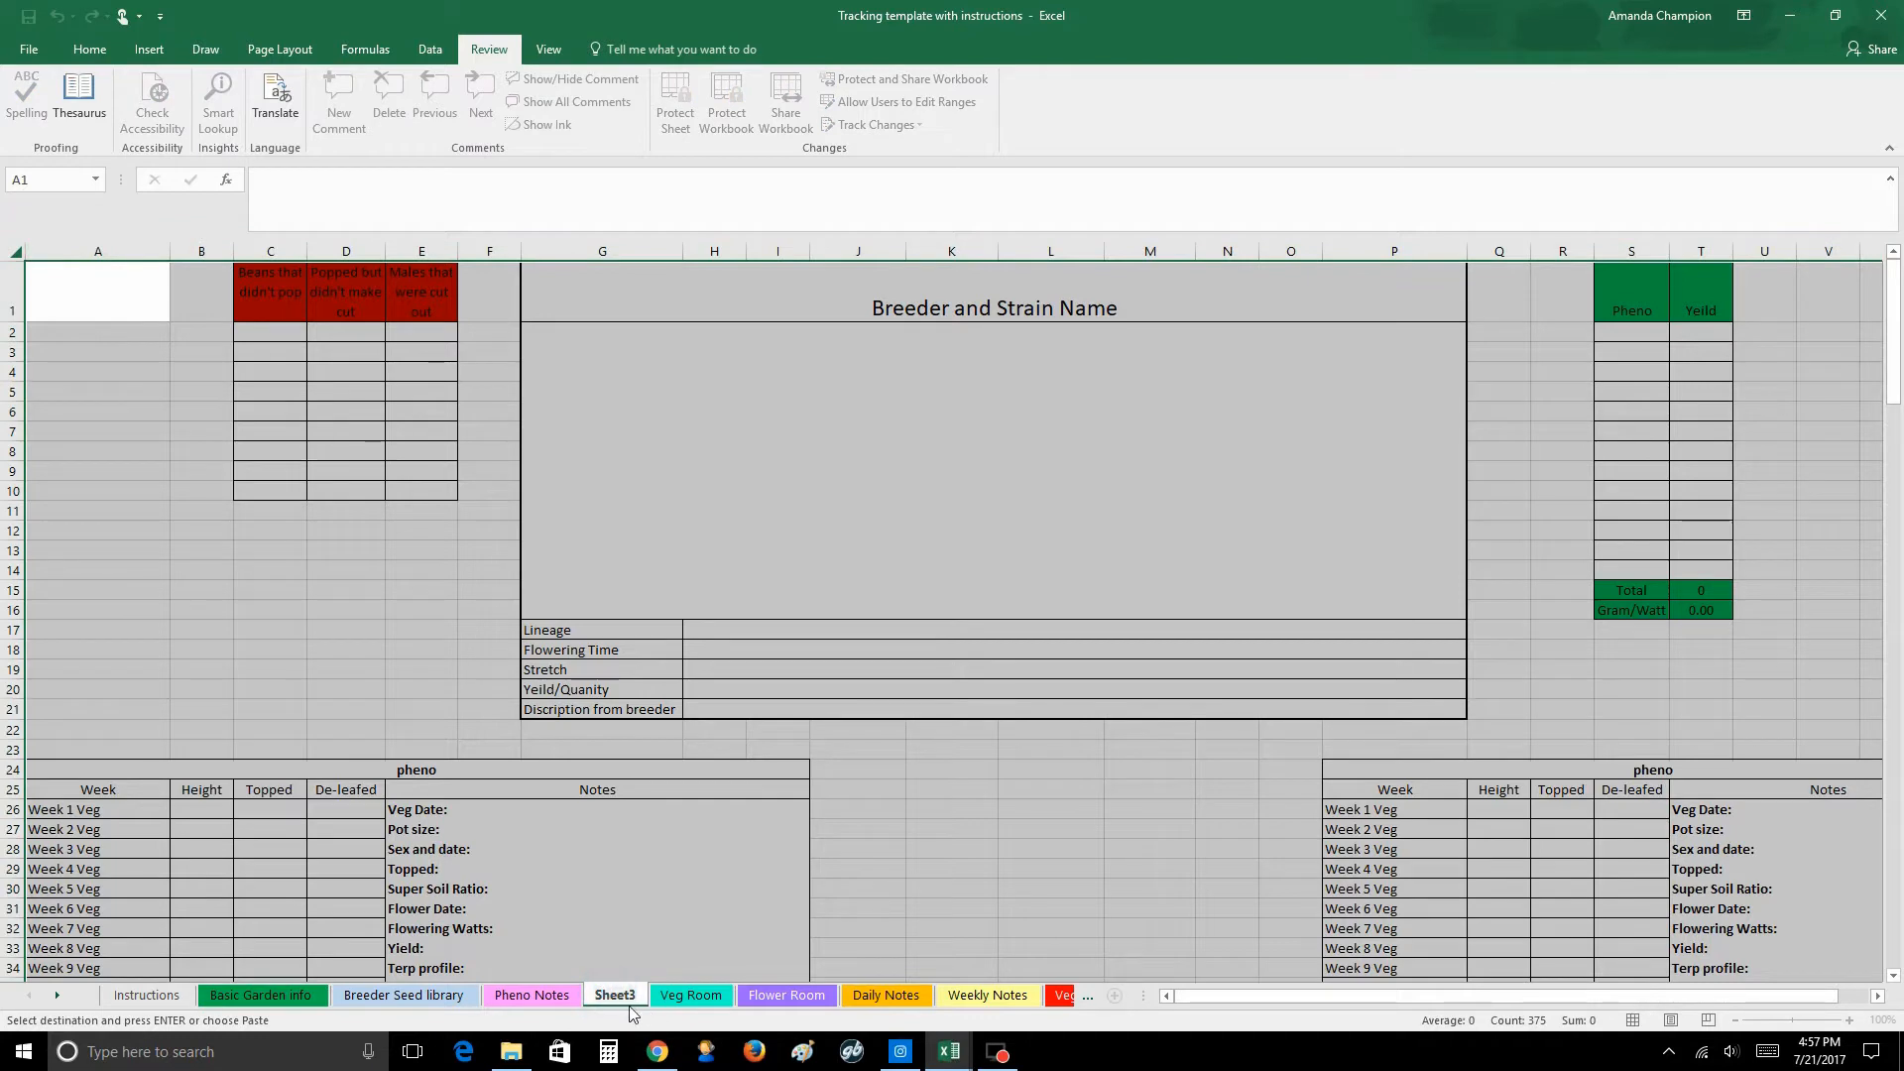
left_click(925, 856)
double_click(615, 991)
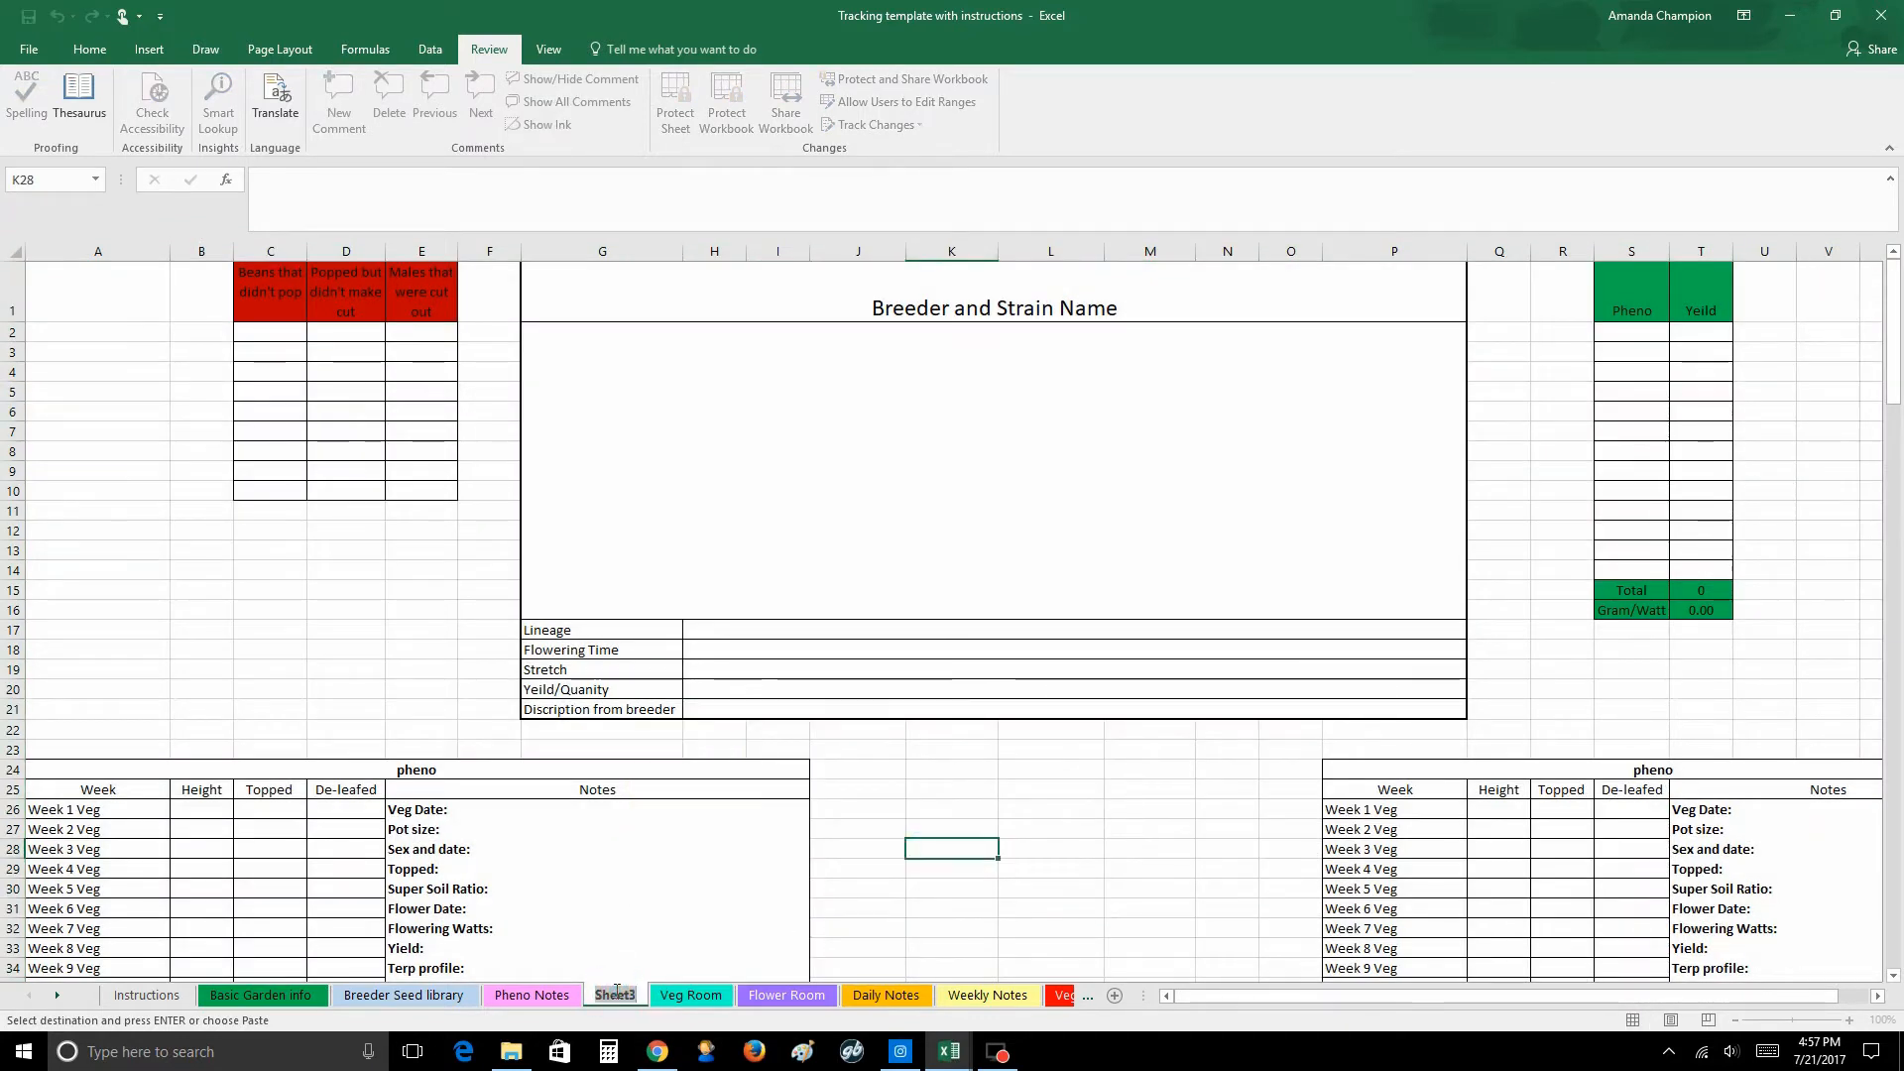
type("Loco")
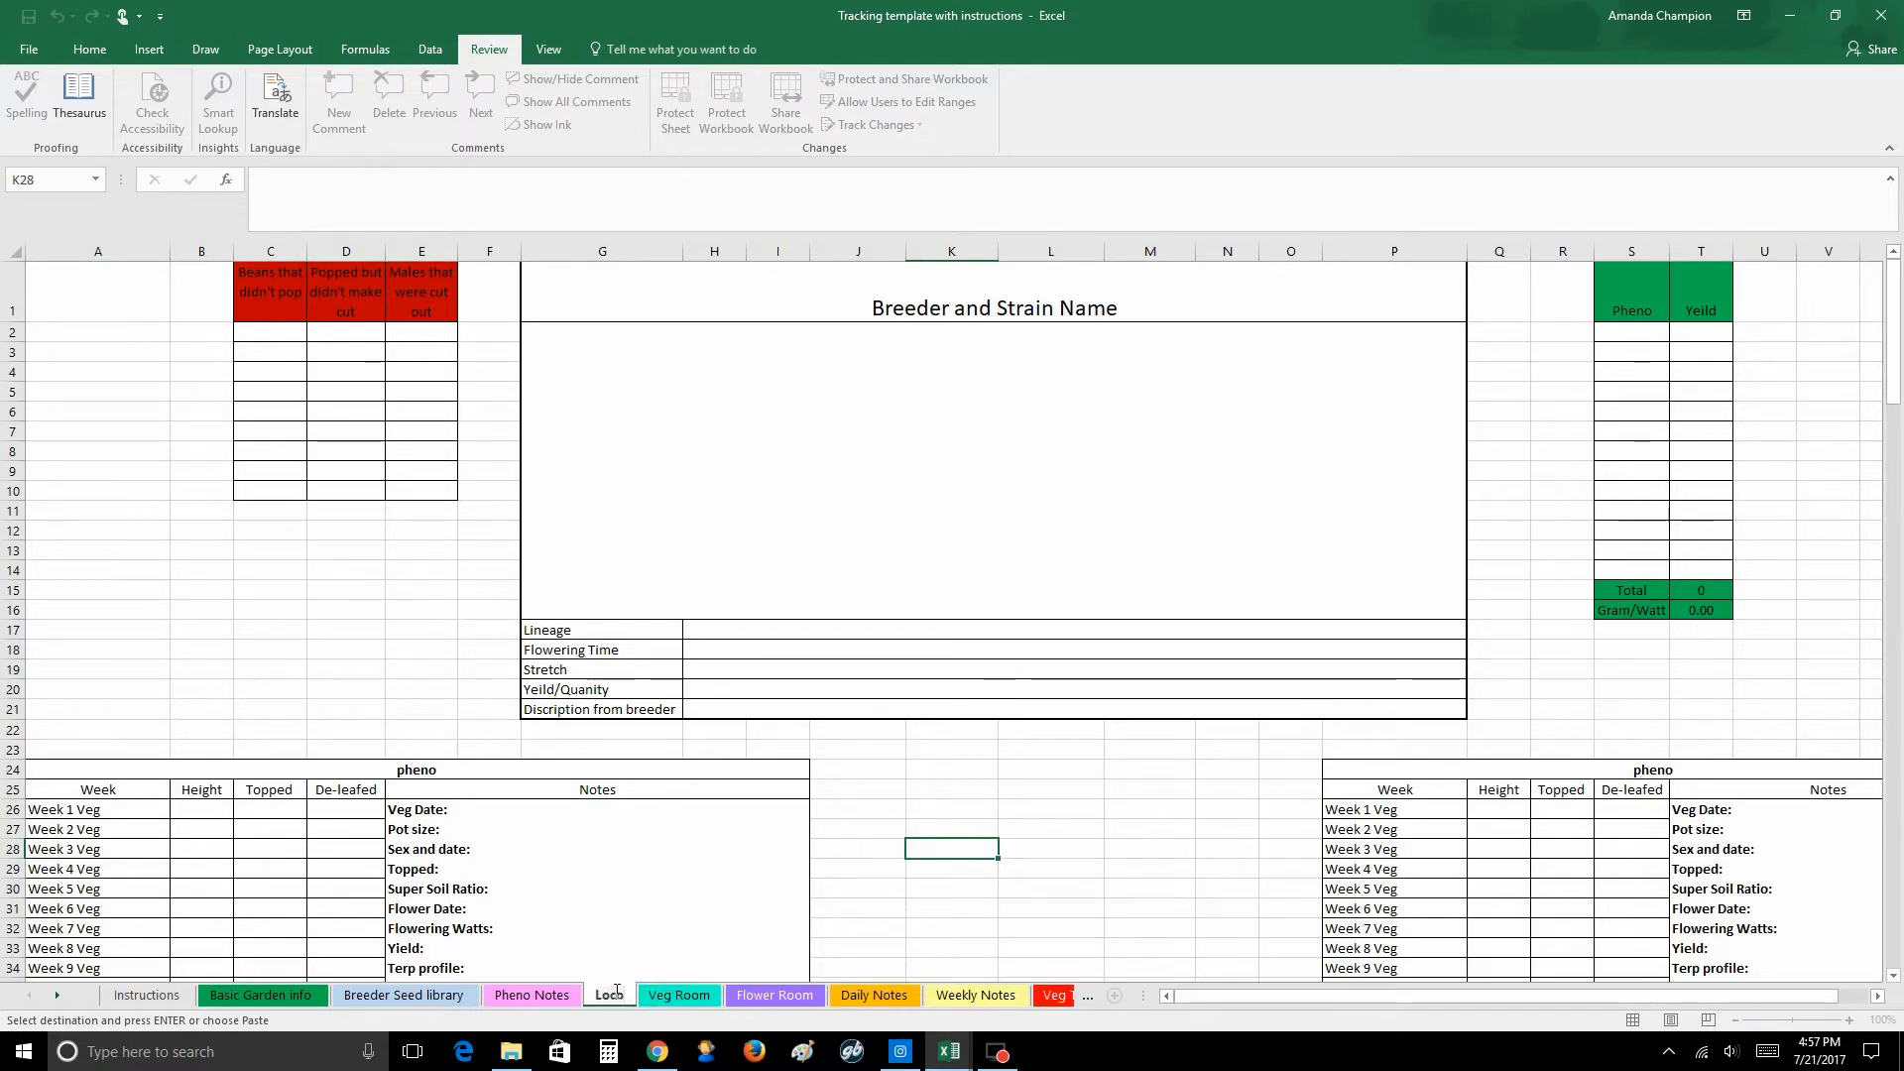
type("motion")
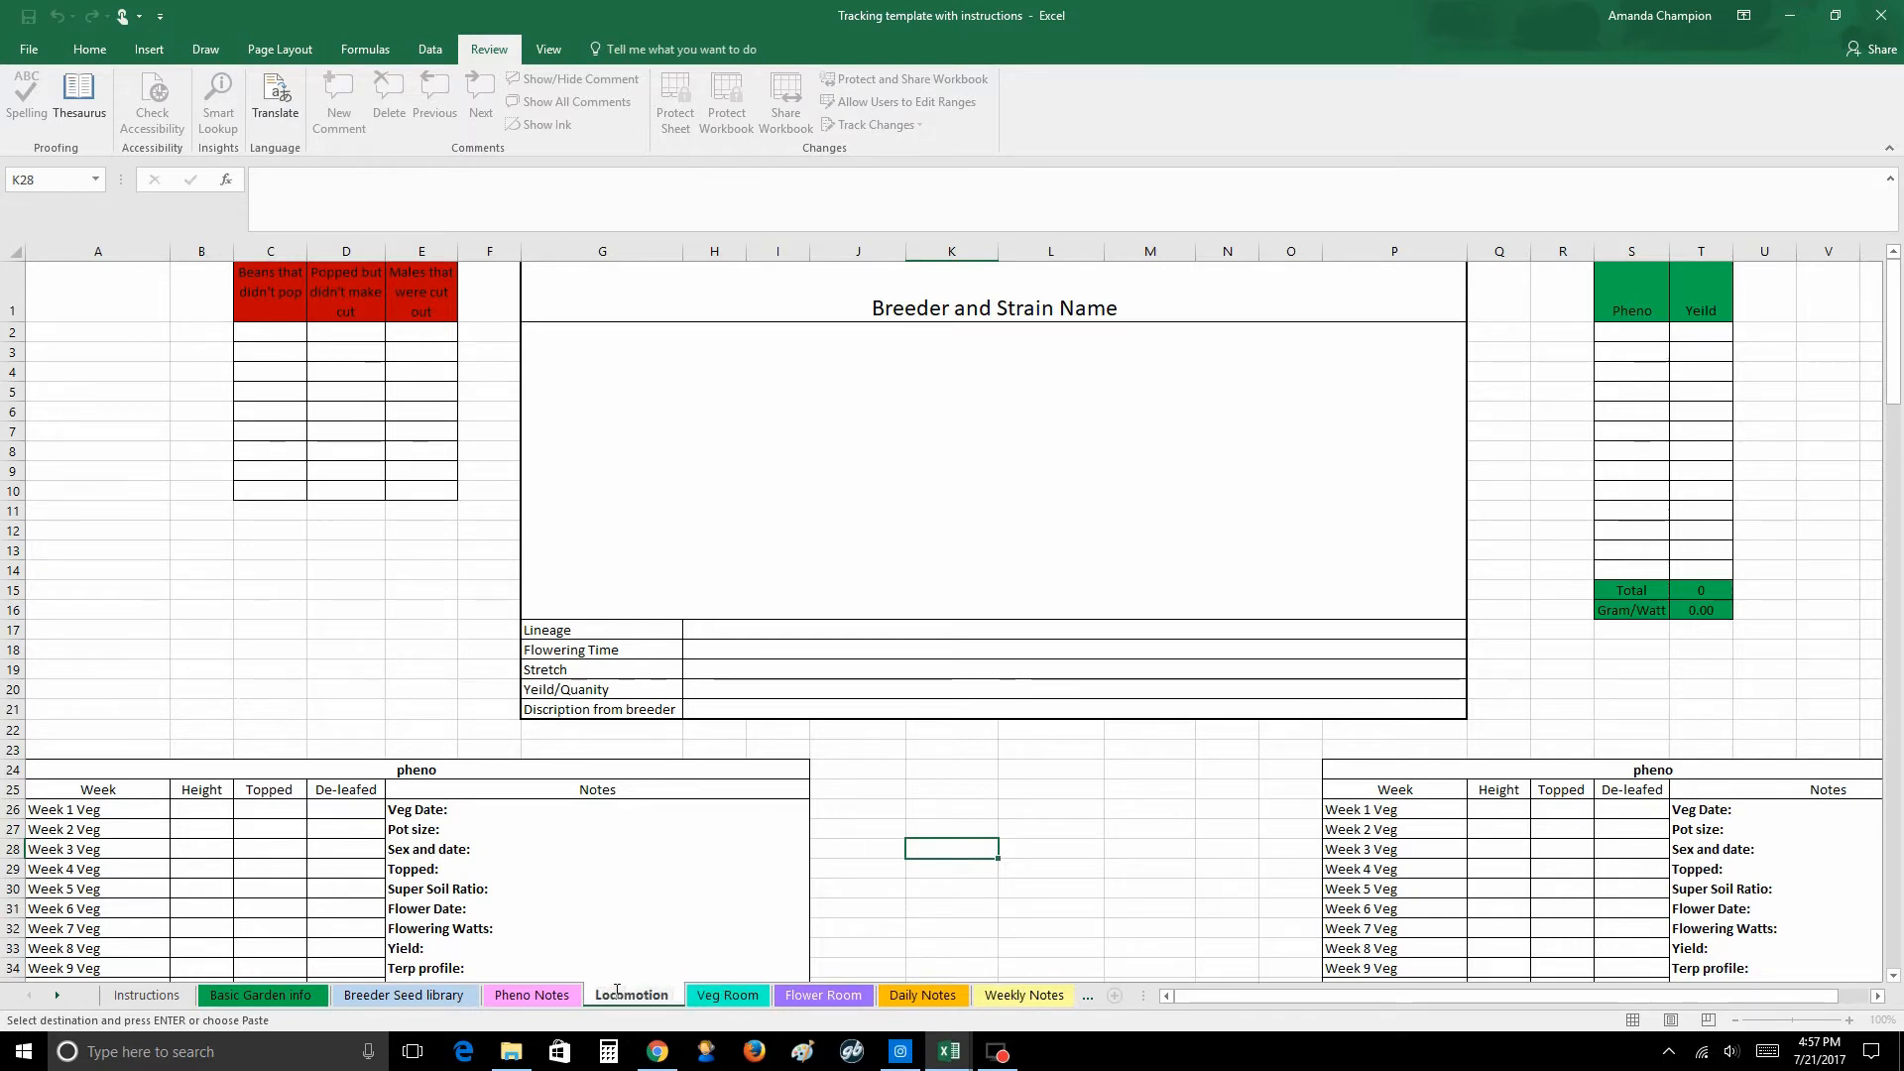
type(" Notes")
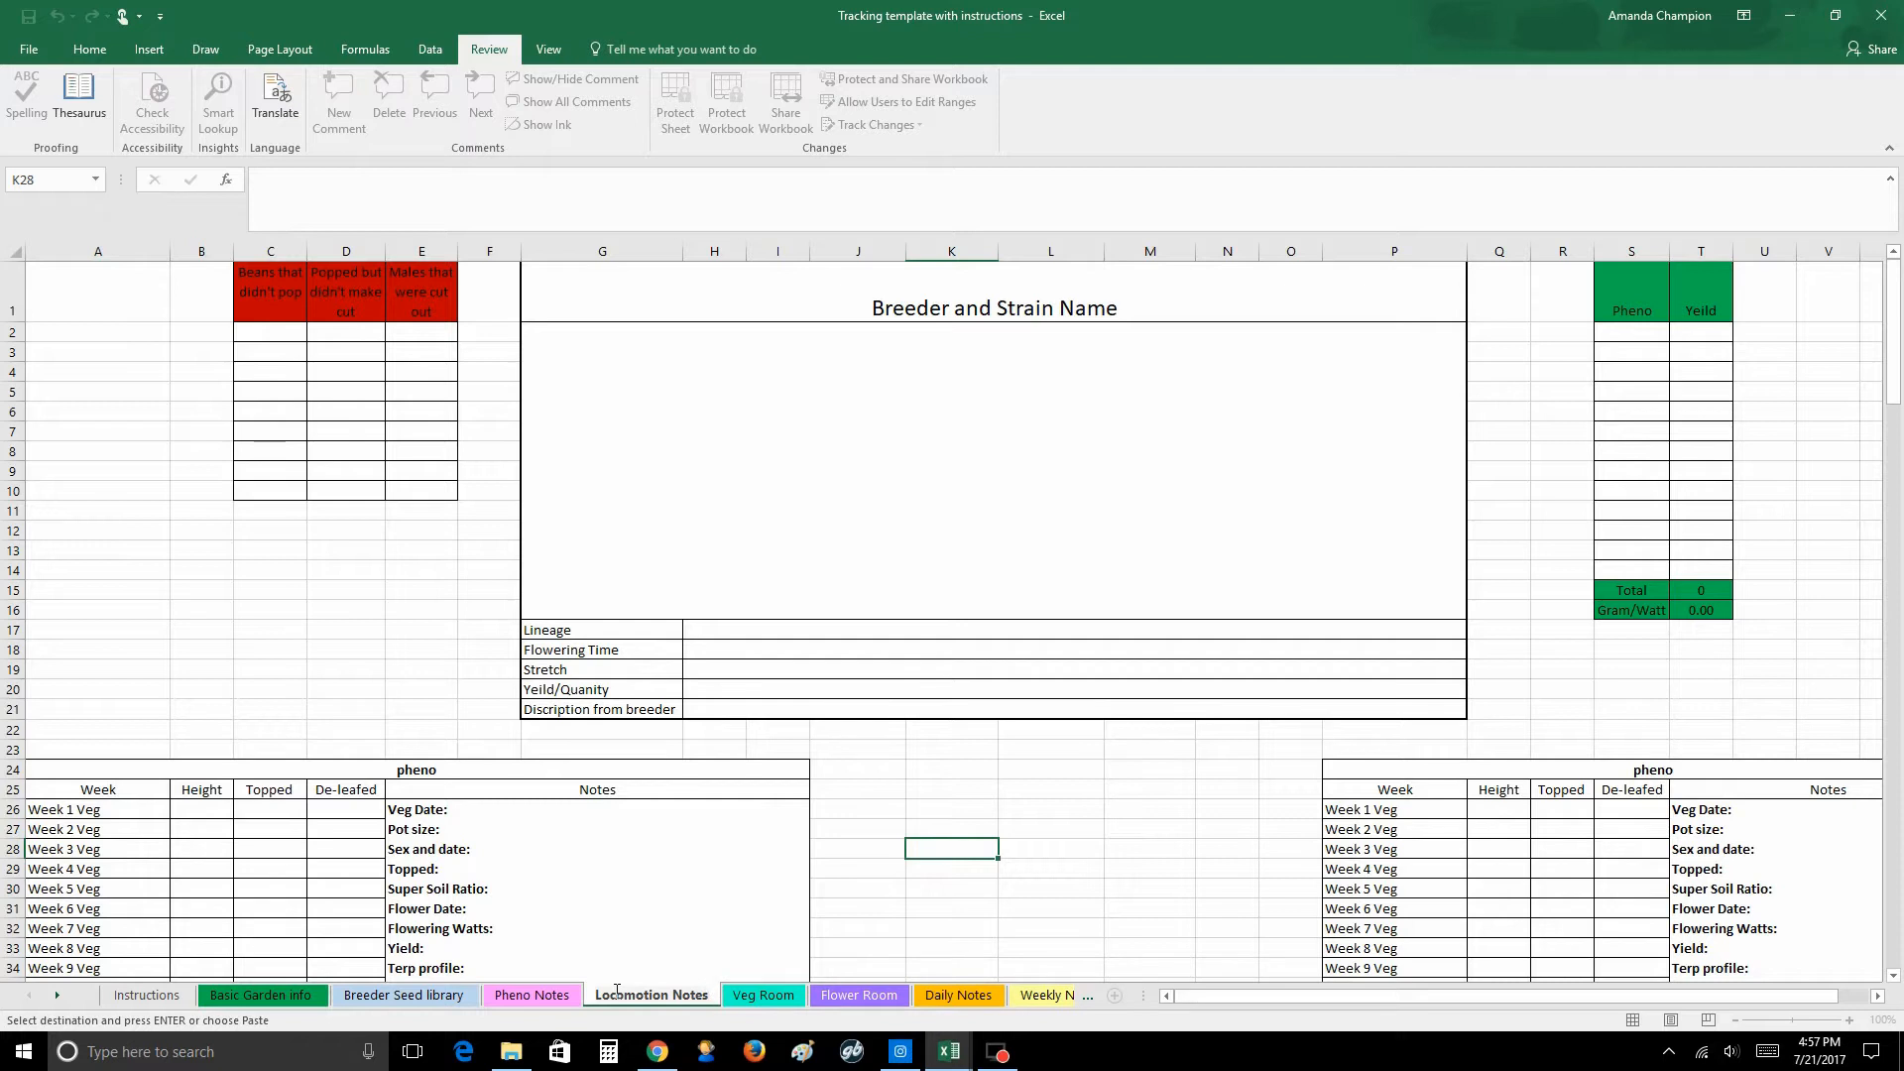
left_click(864, 872)
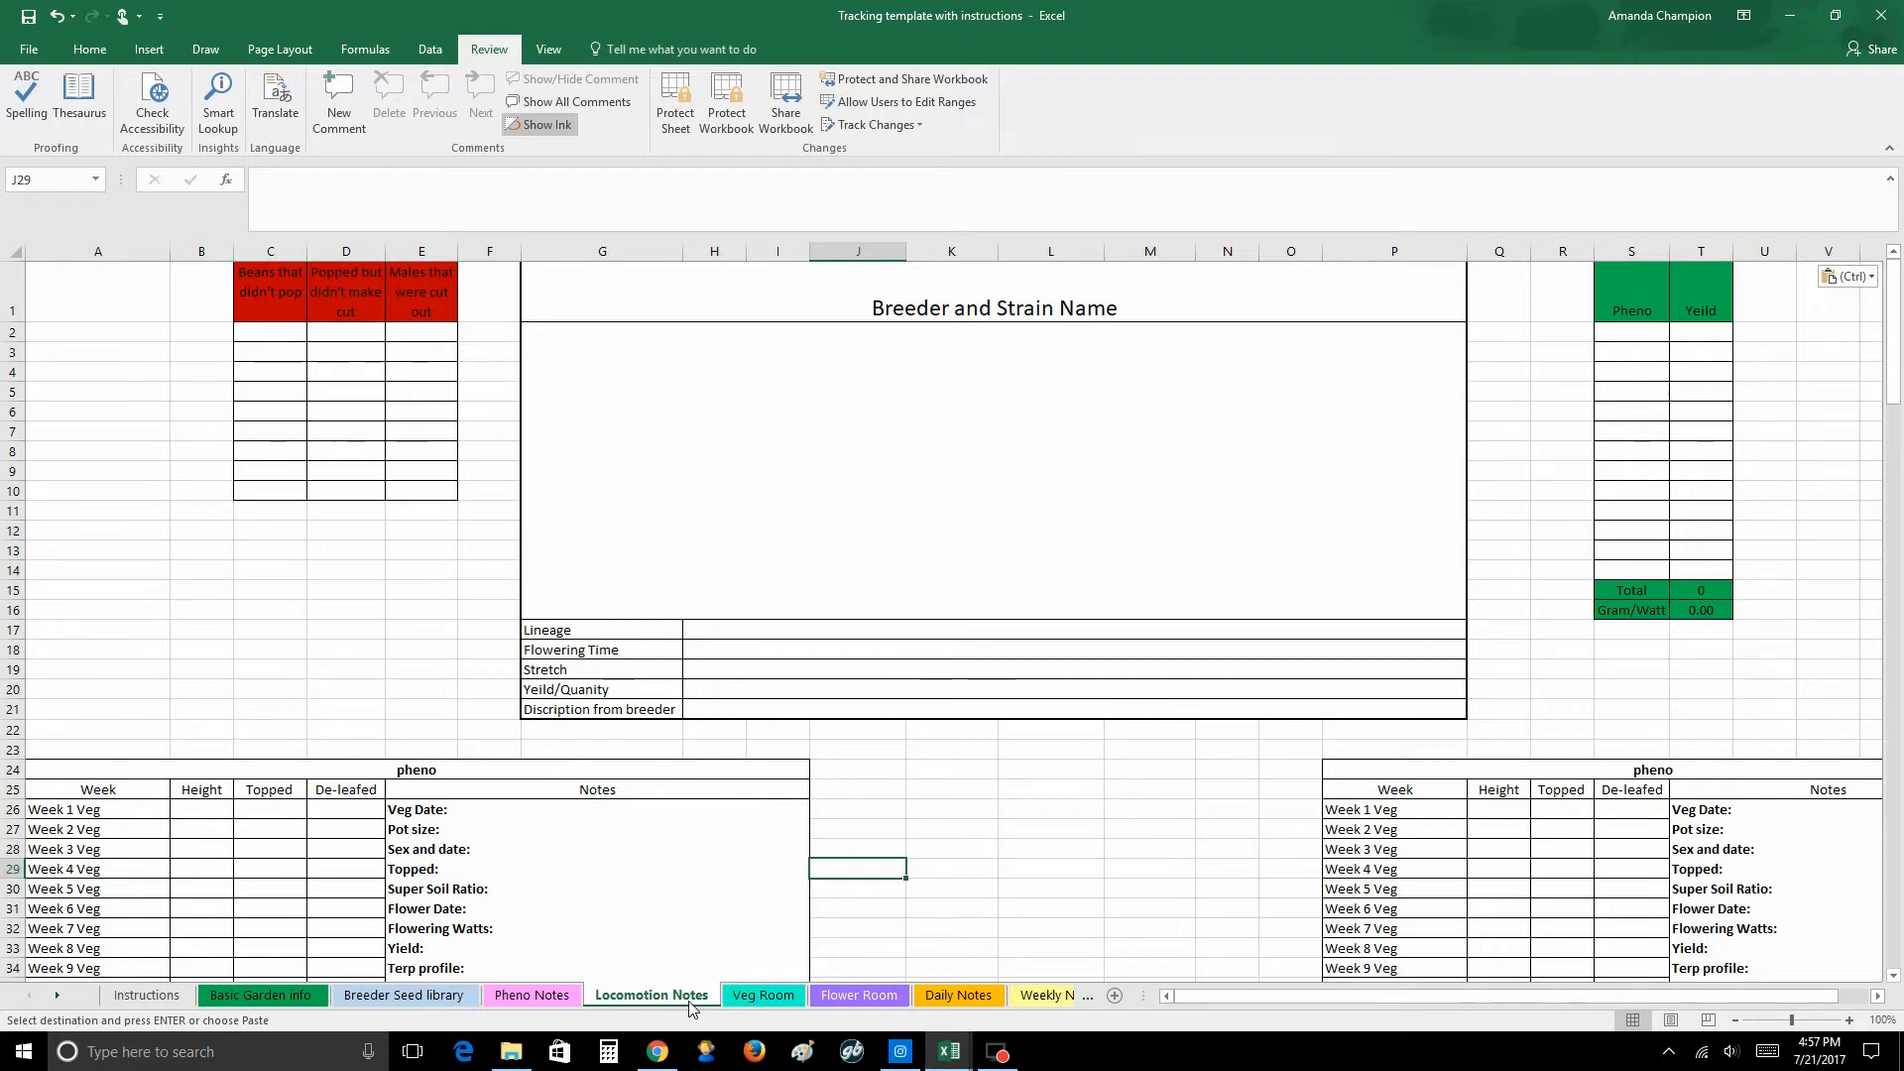
Step: Add another worksheet after Pheno Notes and paste the full Pheno Notes template into it
left_click(544, 996)
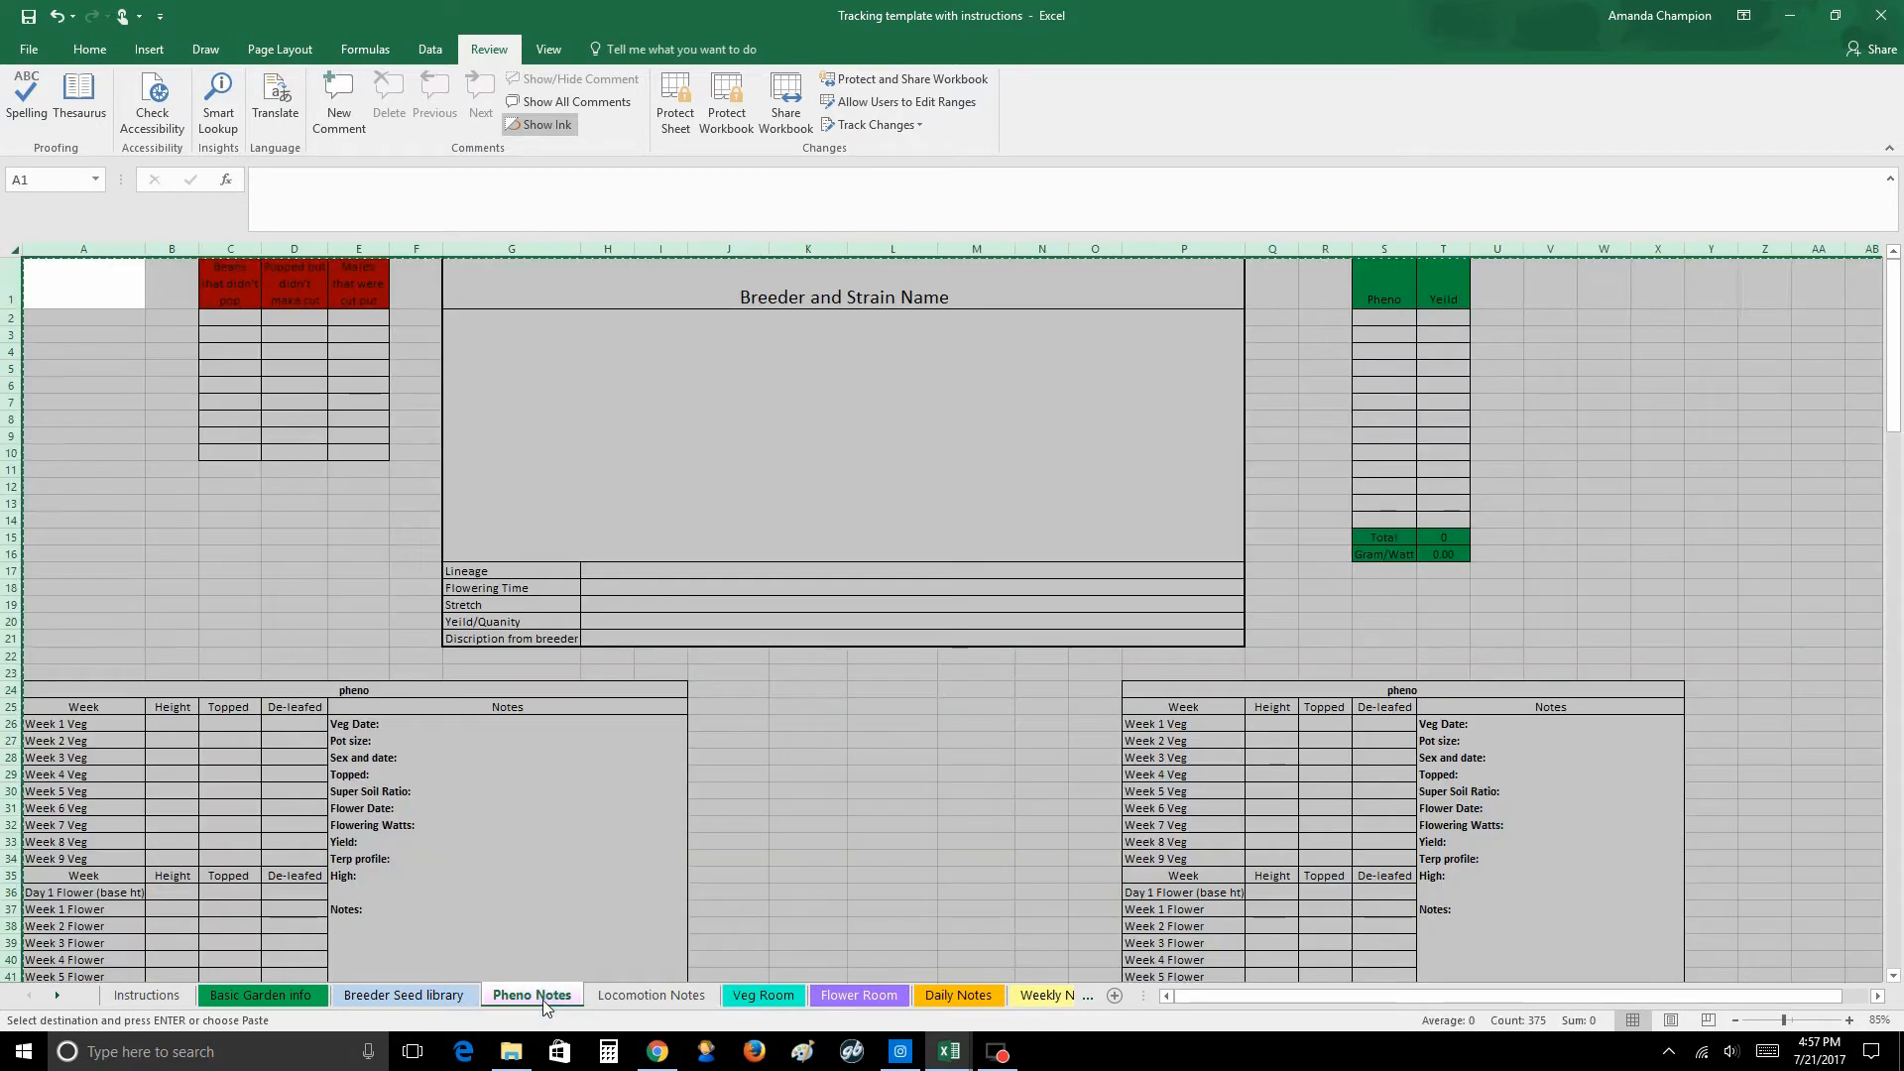
left_click(1115, 996)
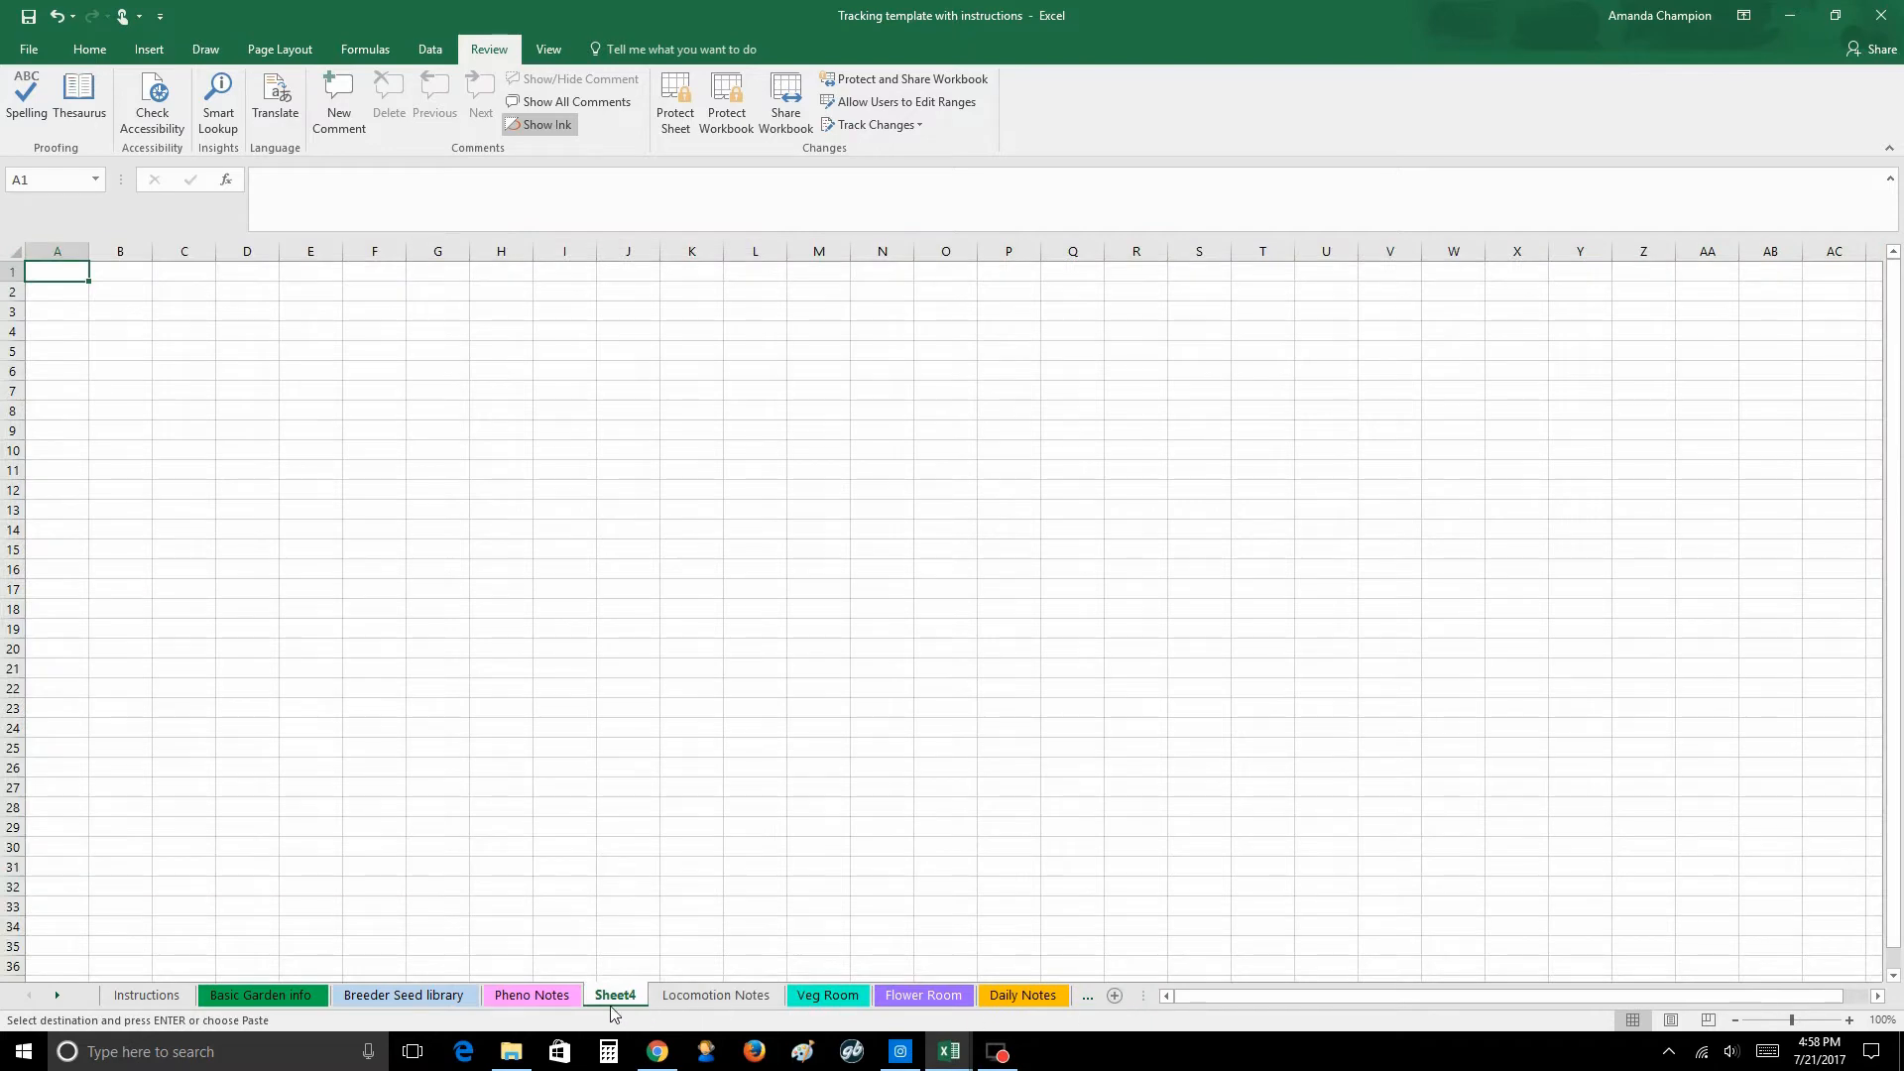
left_click(547, 996)
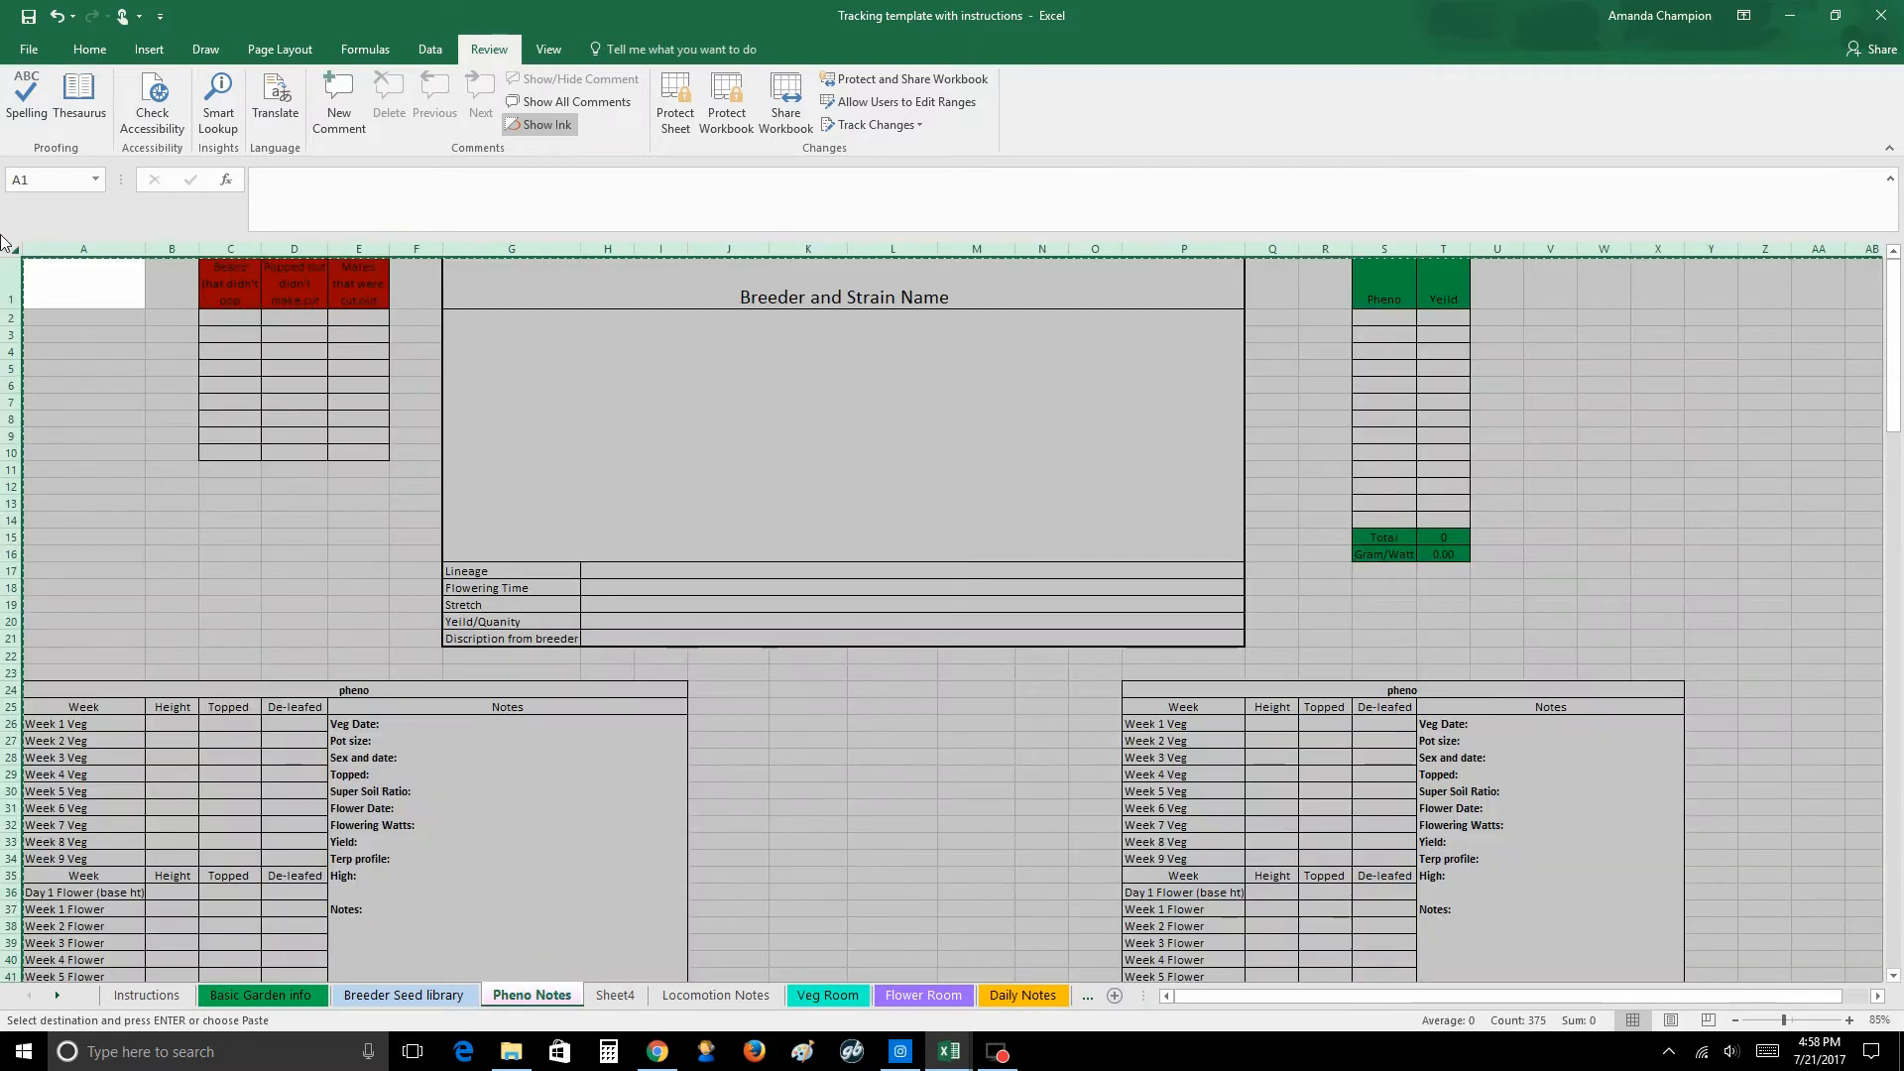
left_click(615, 995)
key("ctrl+v")
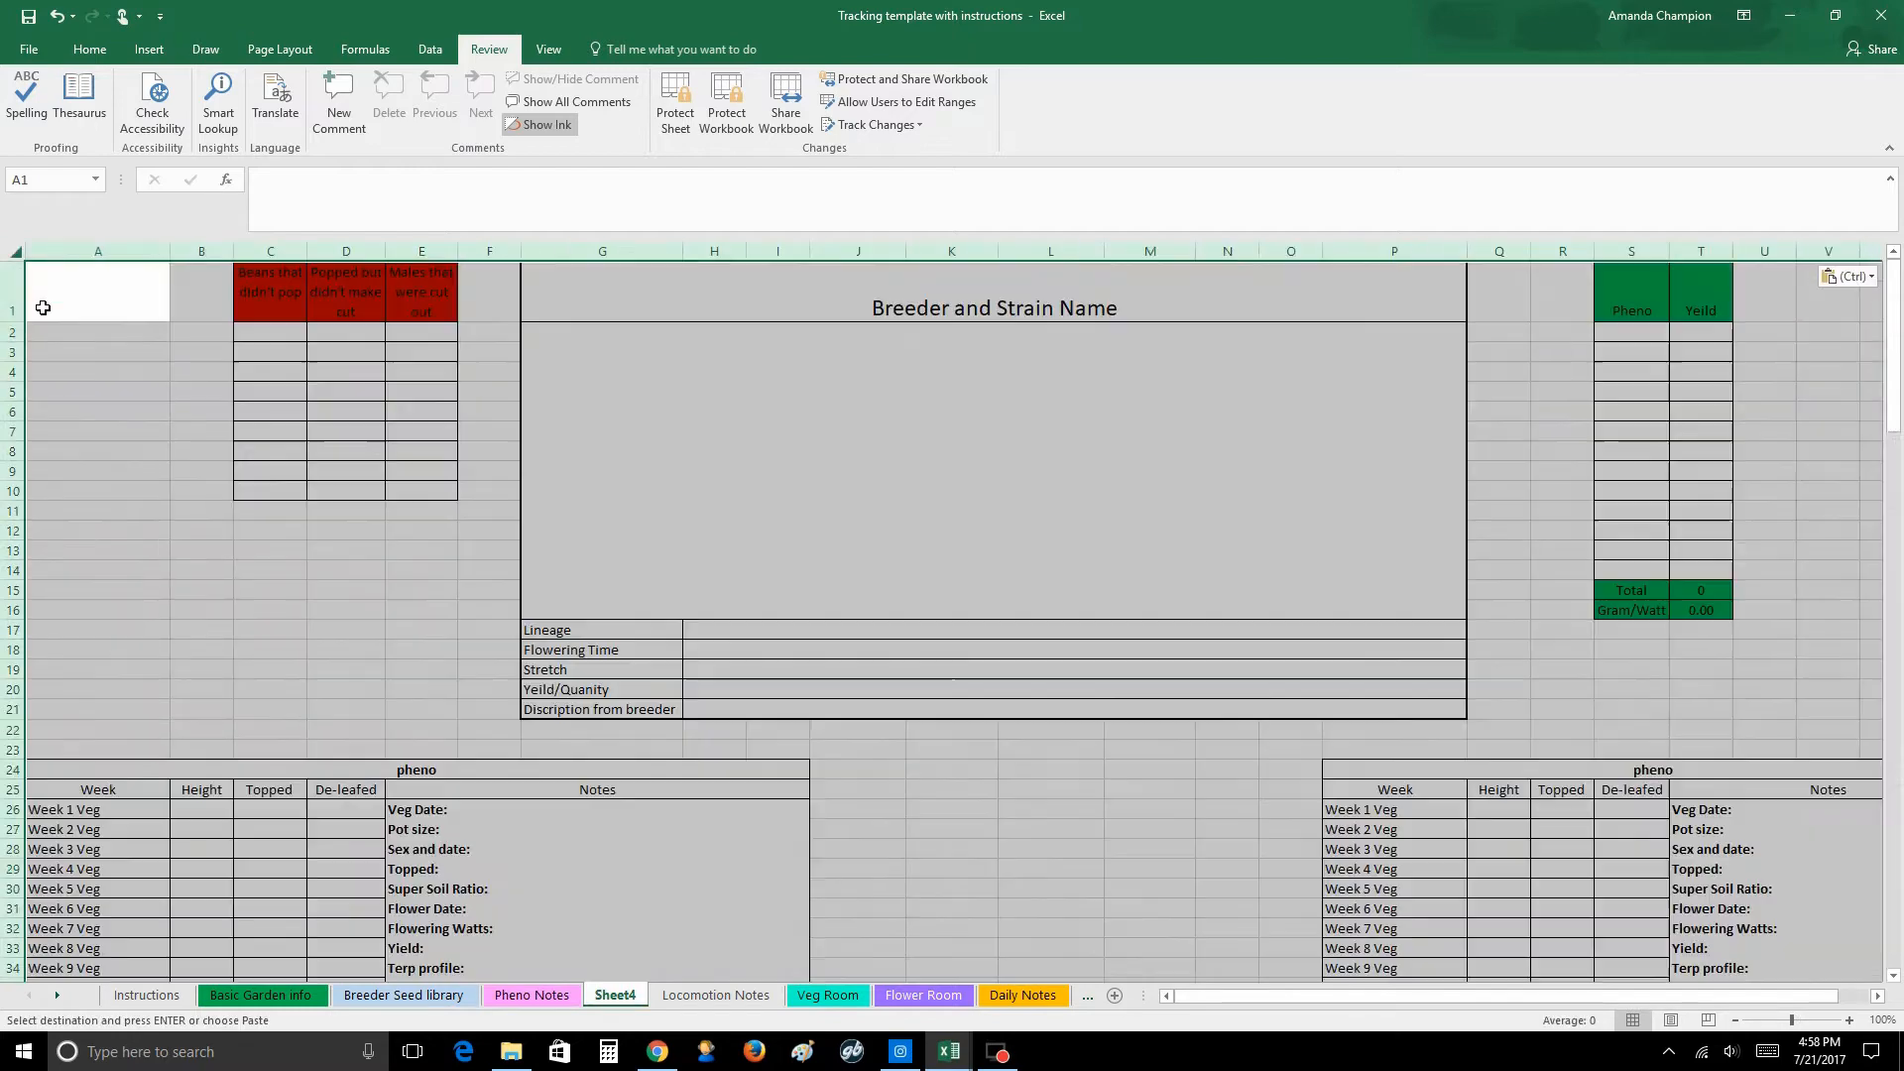
Step: Rename the Sheet4 worksheet as Jedi OG note
double_click(613, 996)
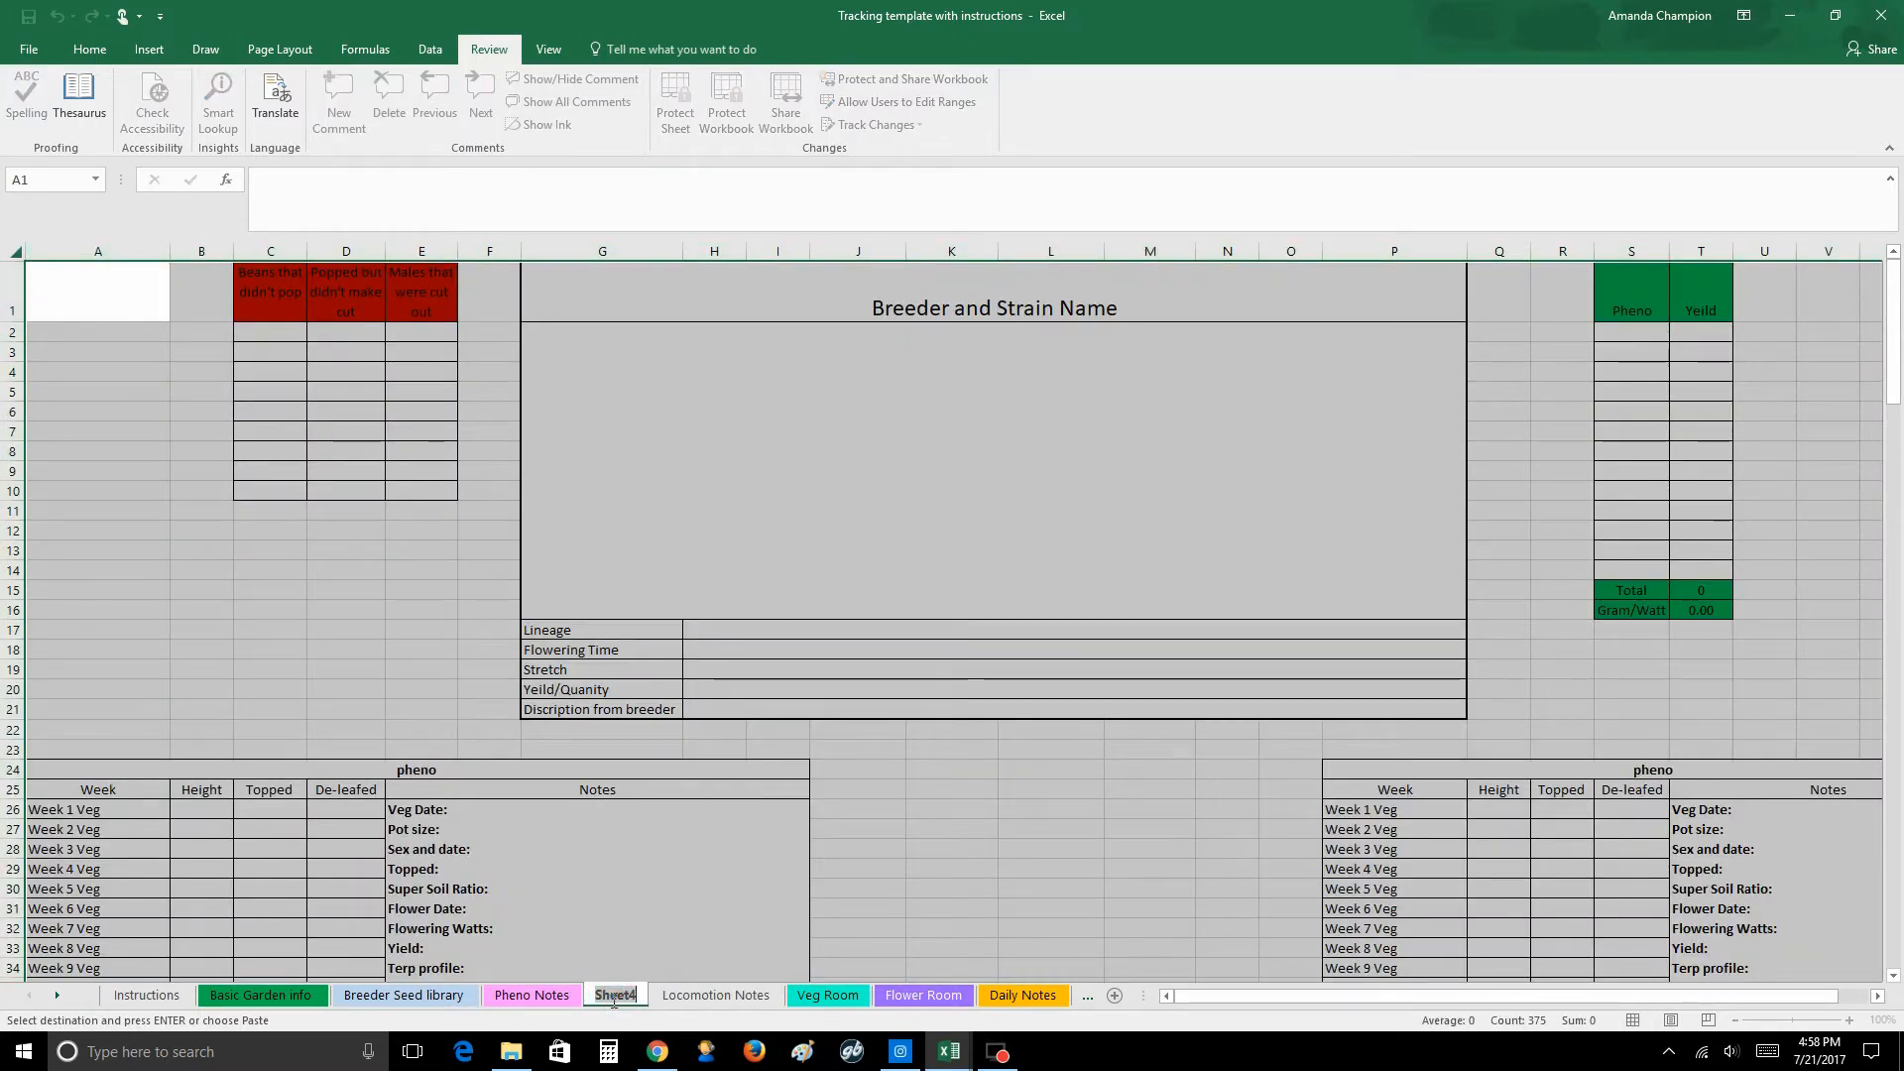
type("J")
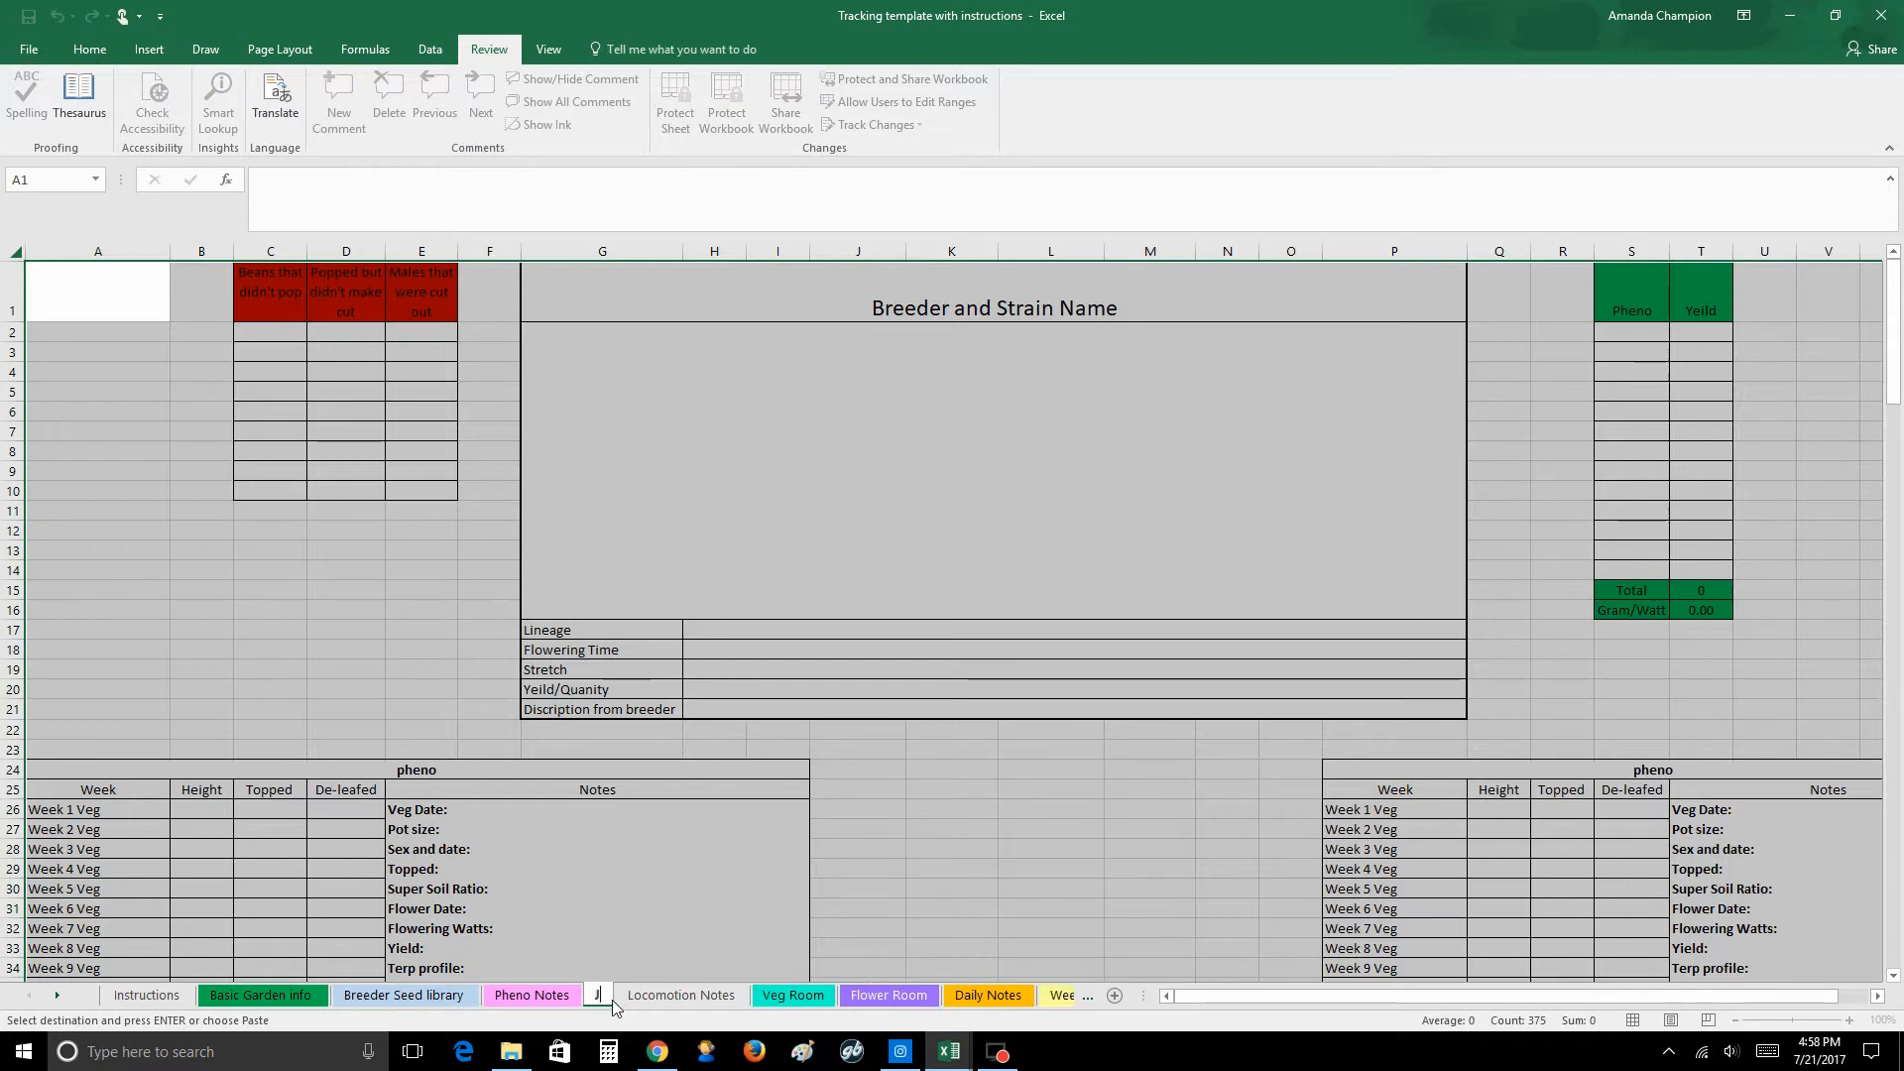
type("edi OG")
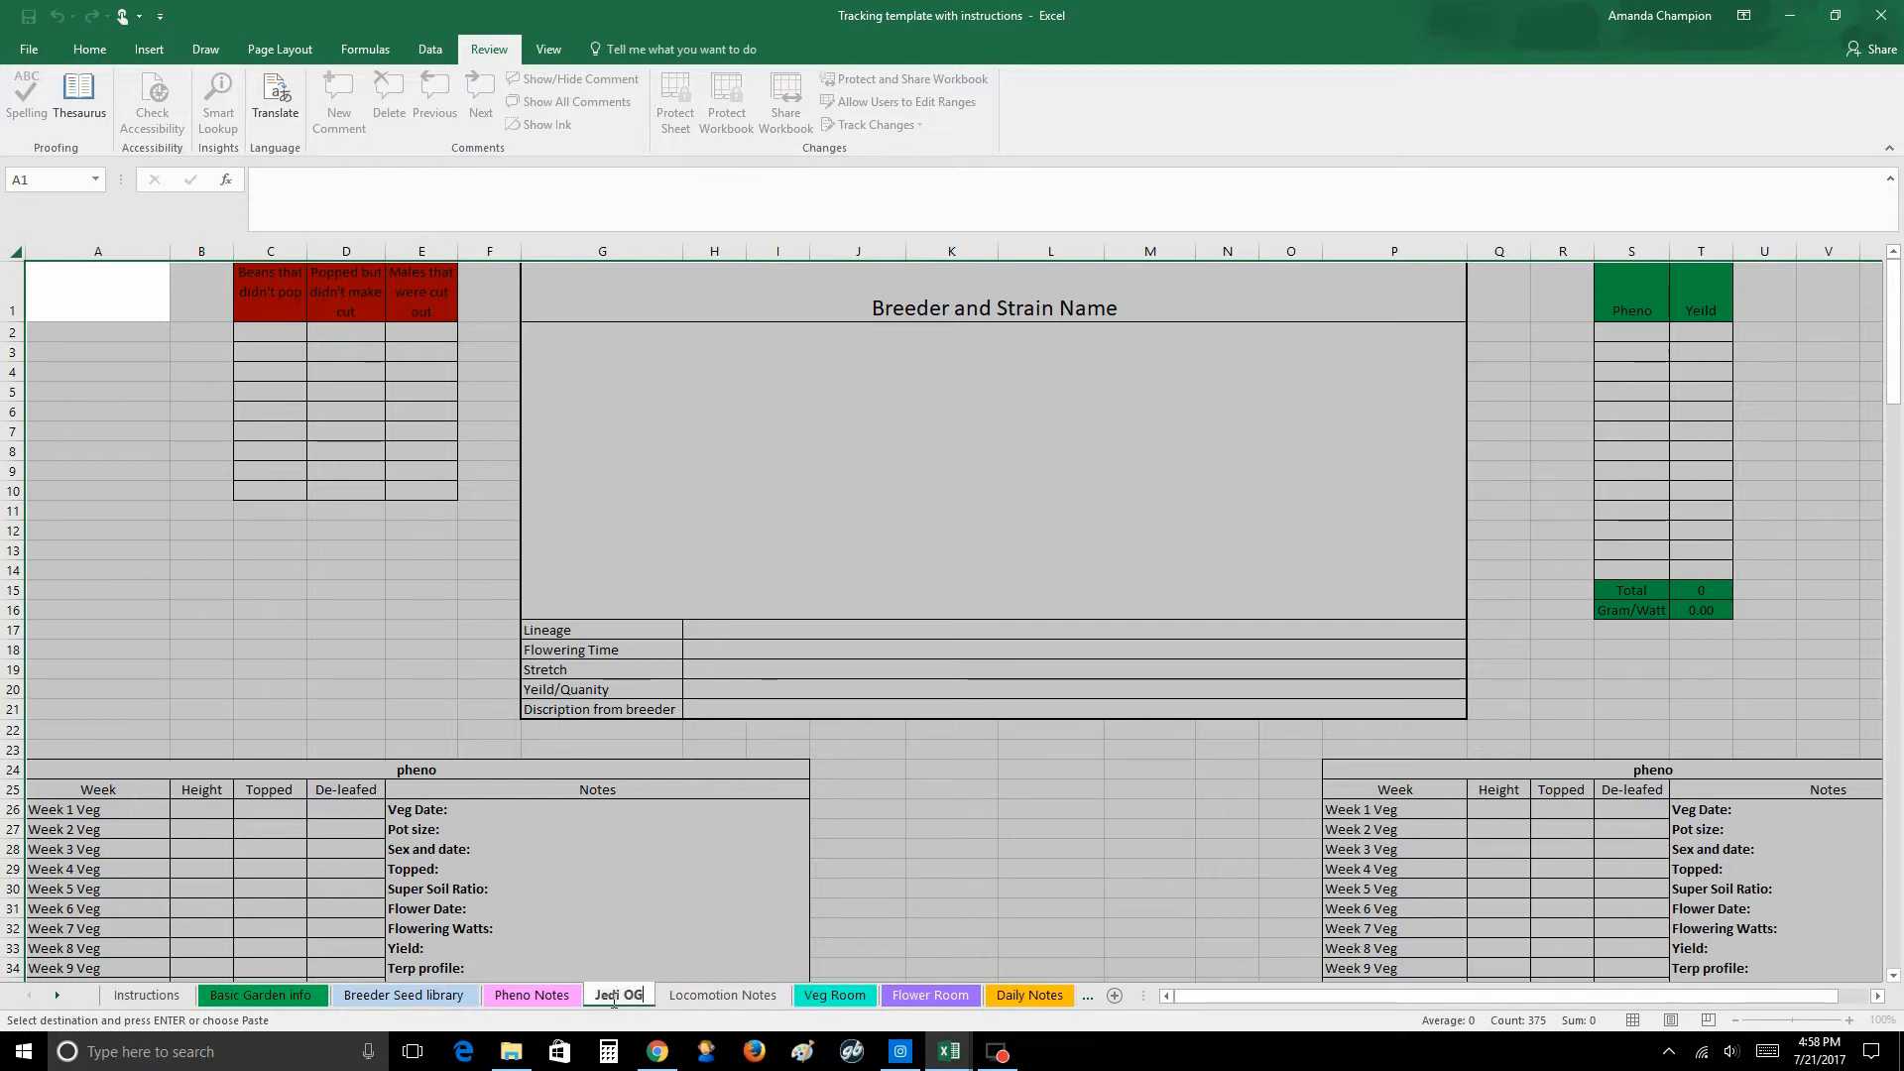
type(" note")
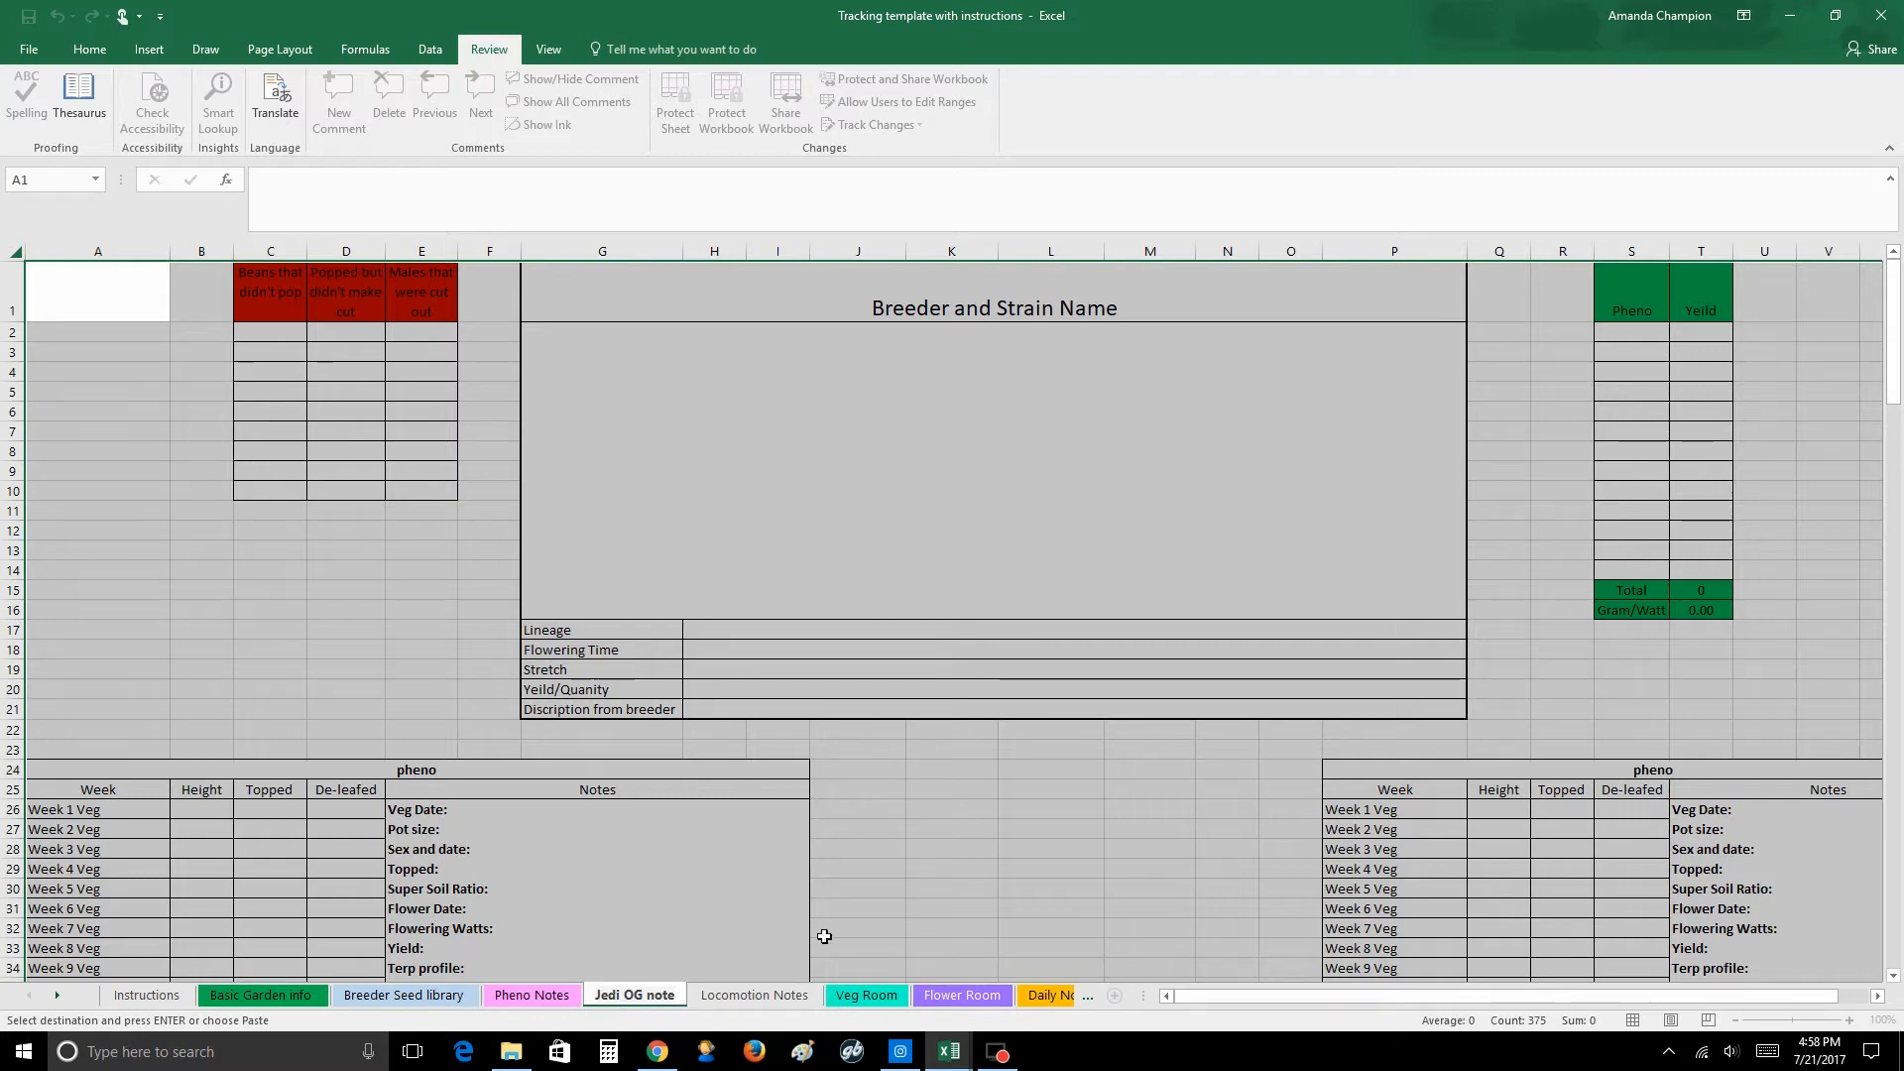
left_click(851, 884)
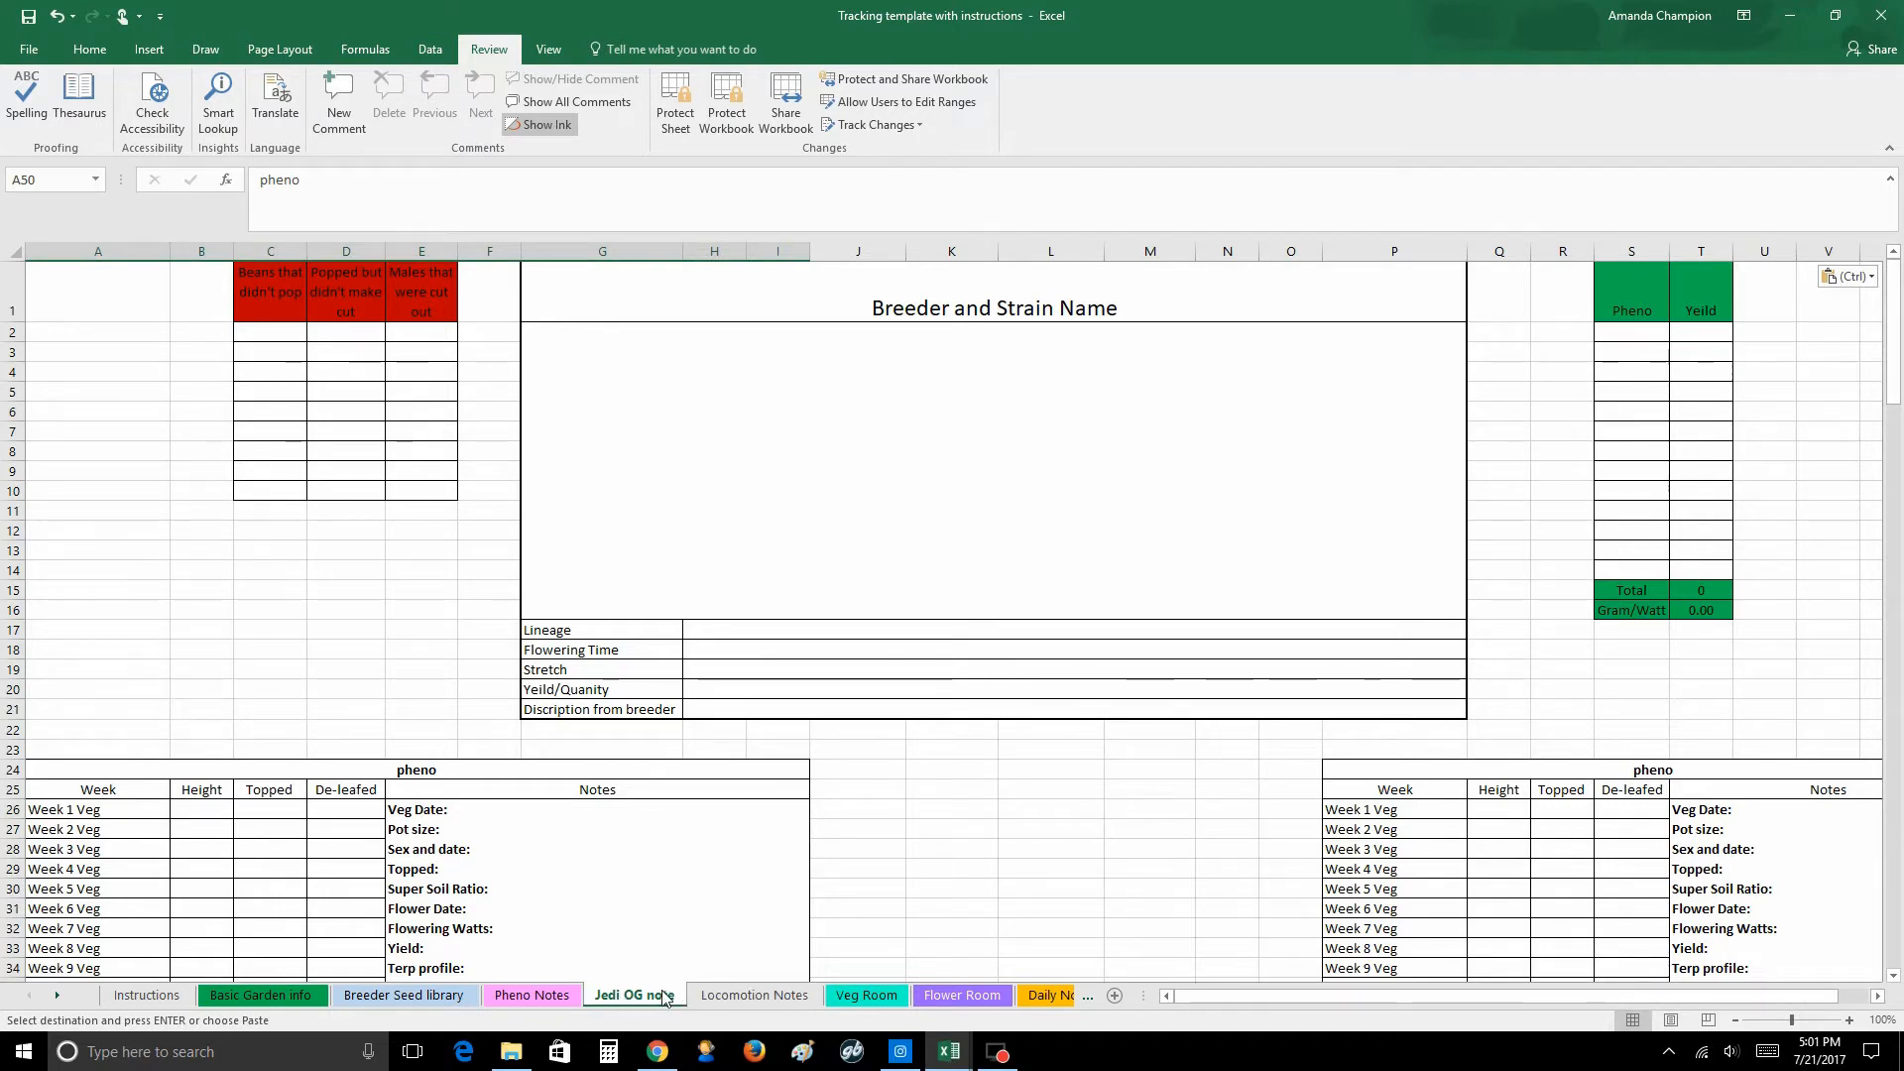
Step: Examine the pheno header and the weekly height table in the Jedi OG and Locomotion notes sheets
left_click(533, 773)
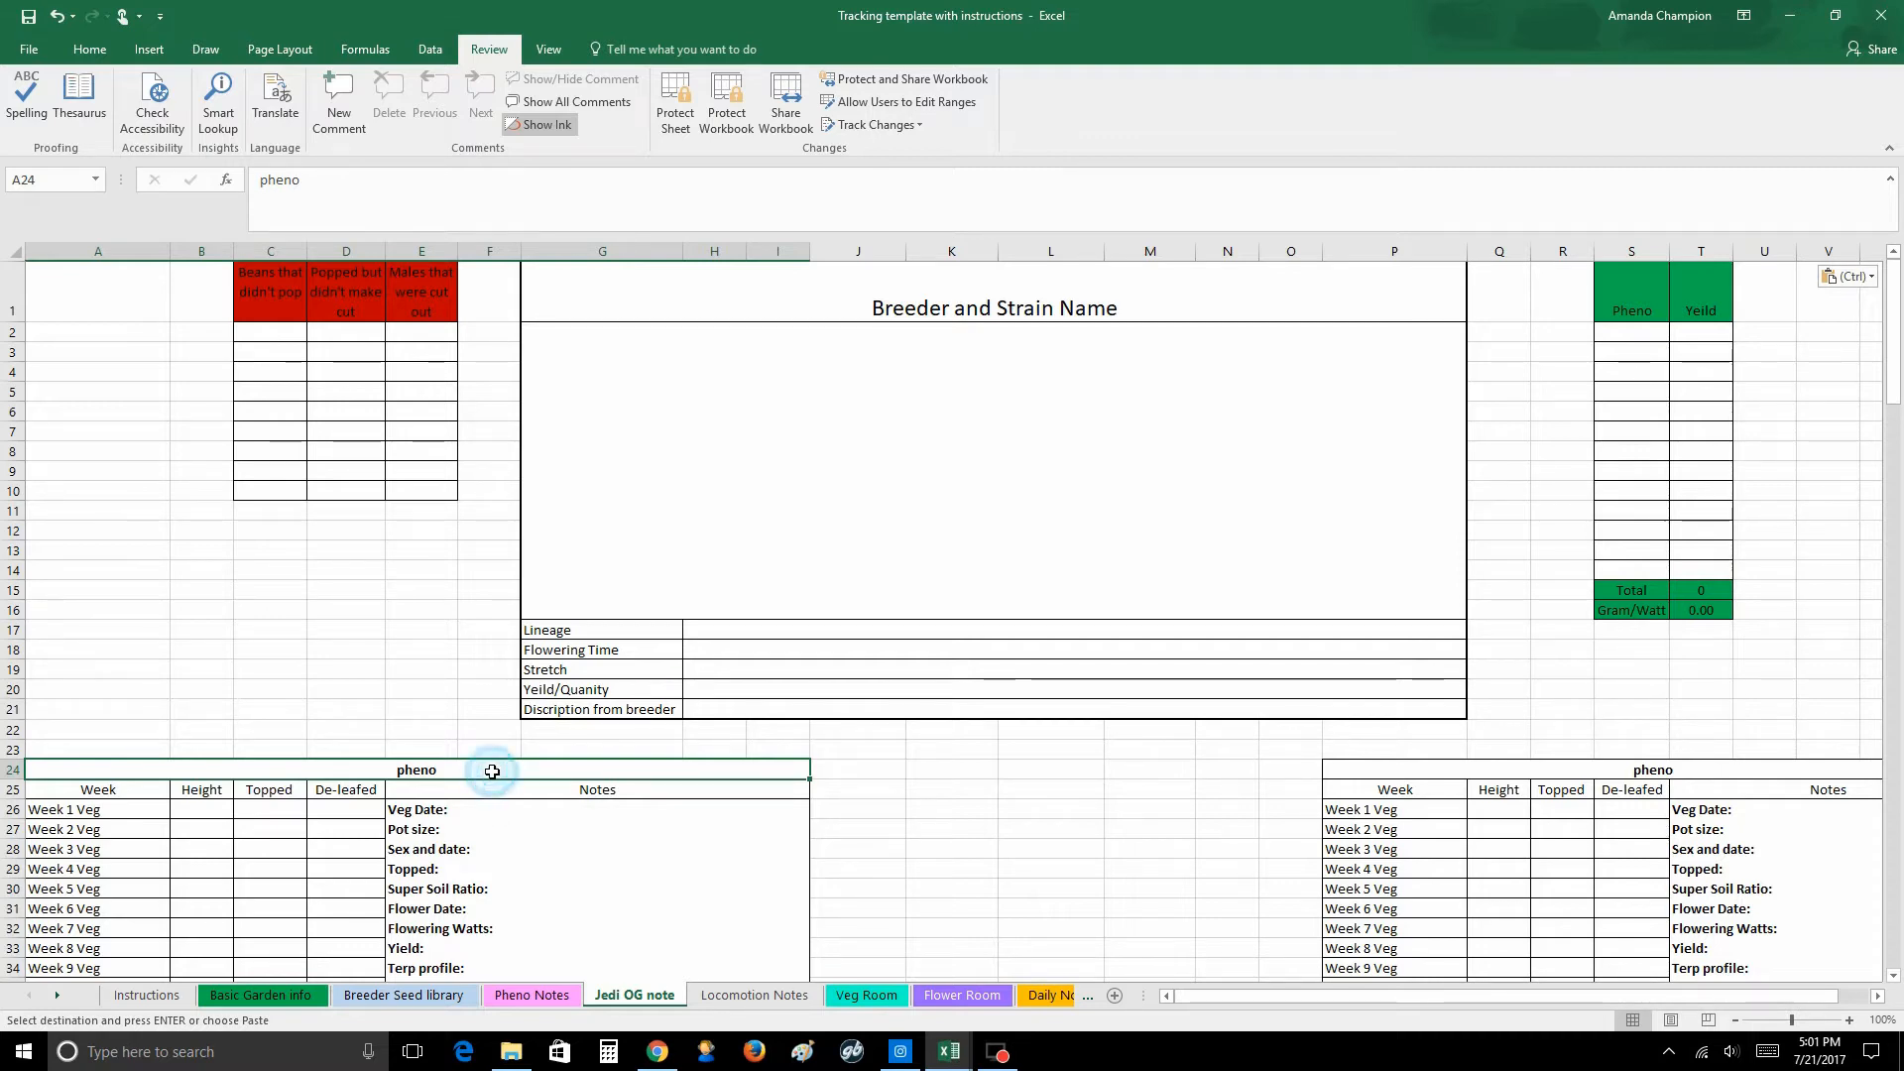
scroll(492, 772, "down", 4)
scroll(492, 771, "down", 1)
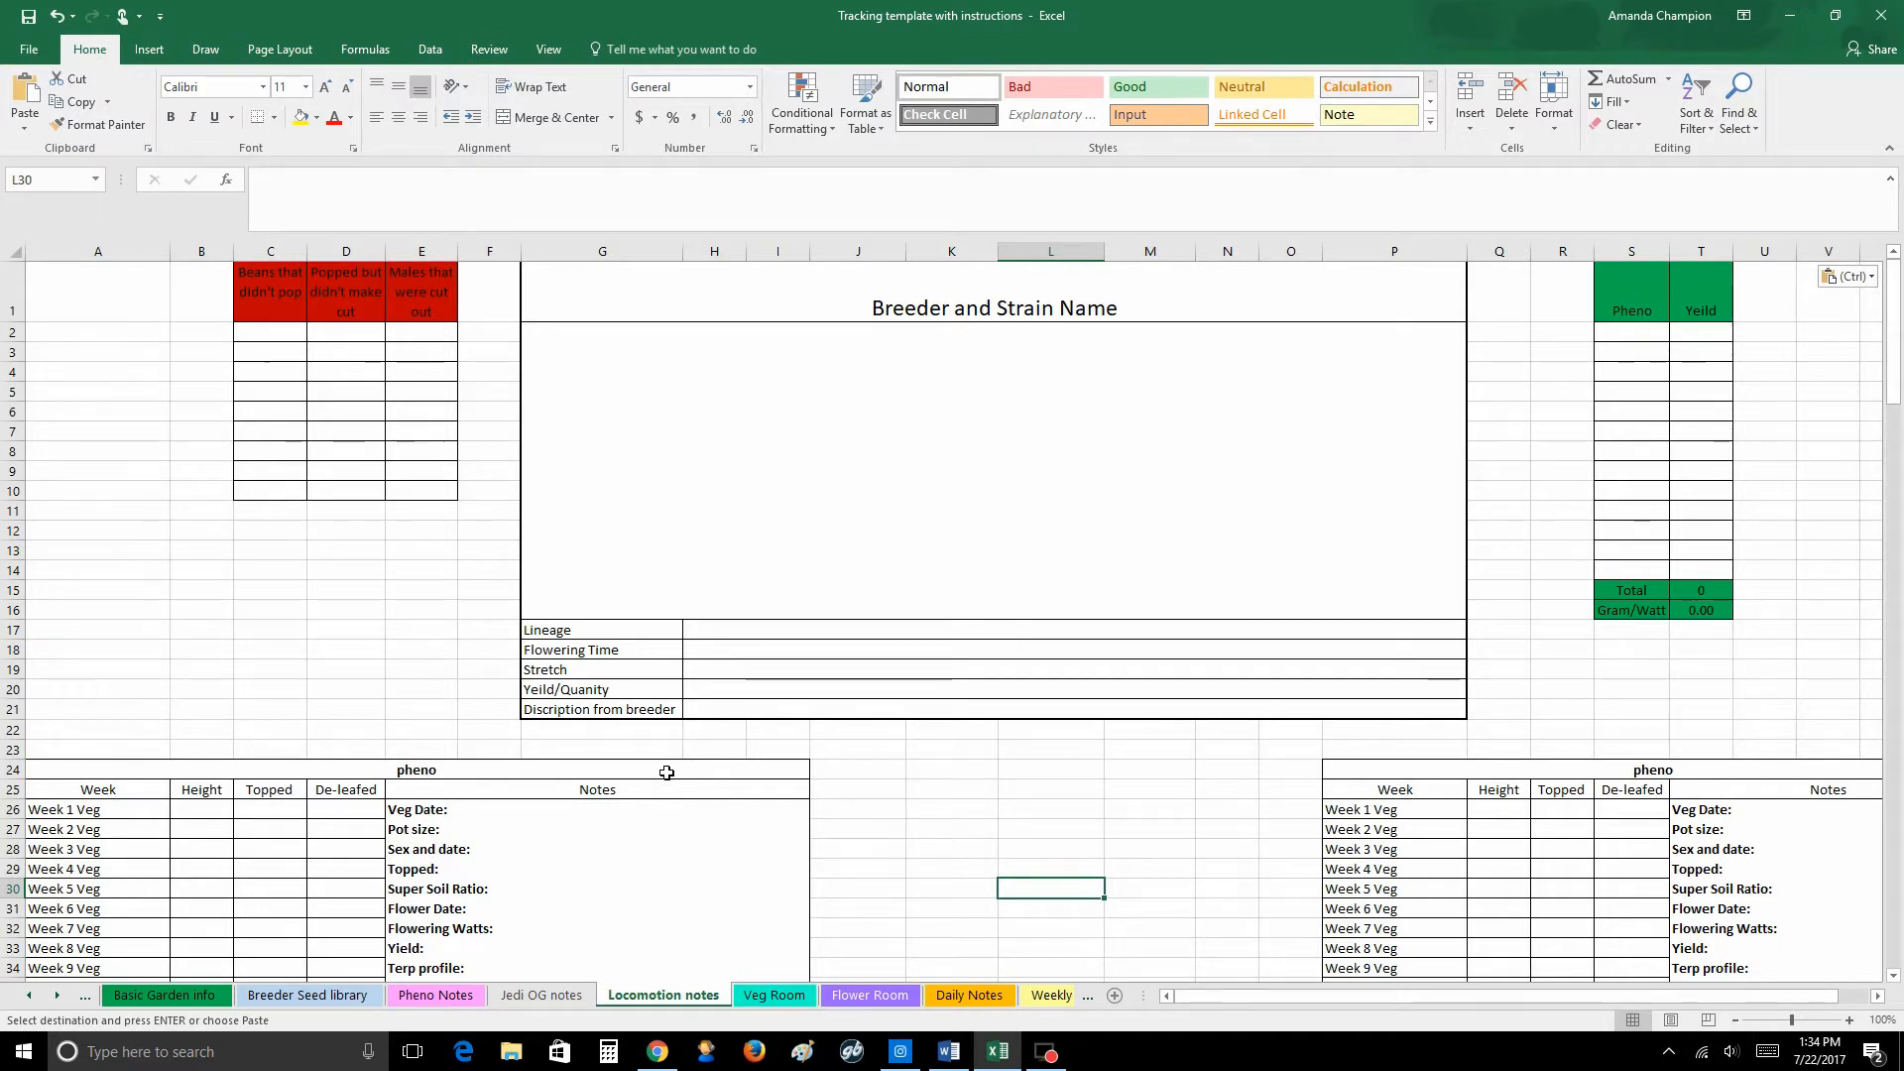
scroll(667, 773, "down", 1)
scroll(666, 772, "down", 1)
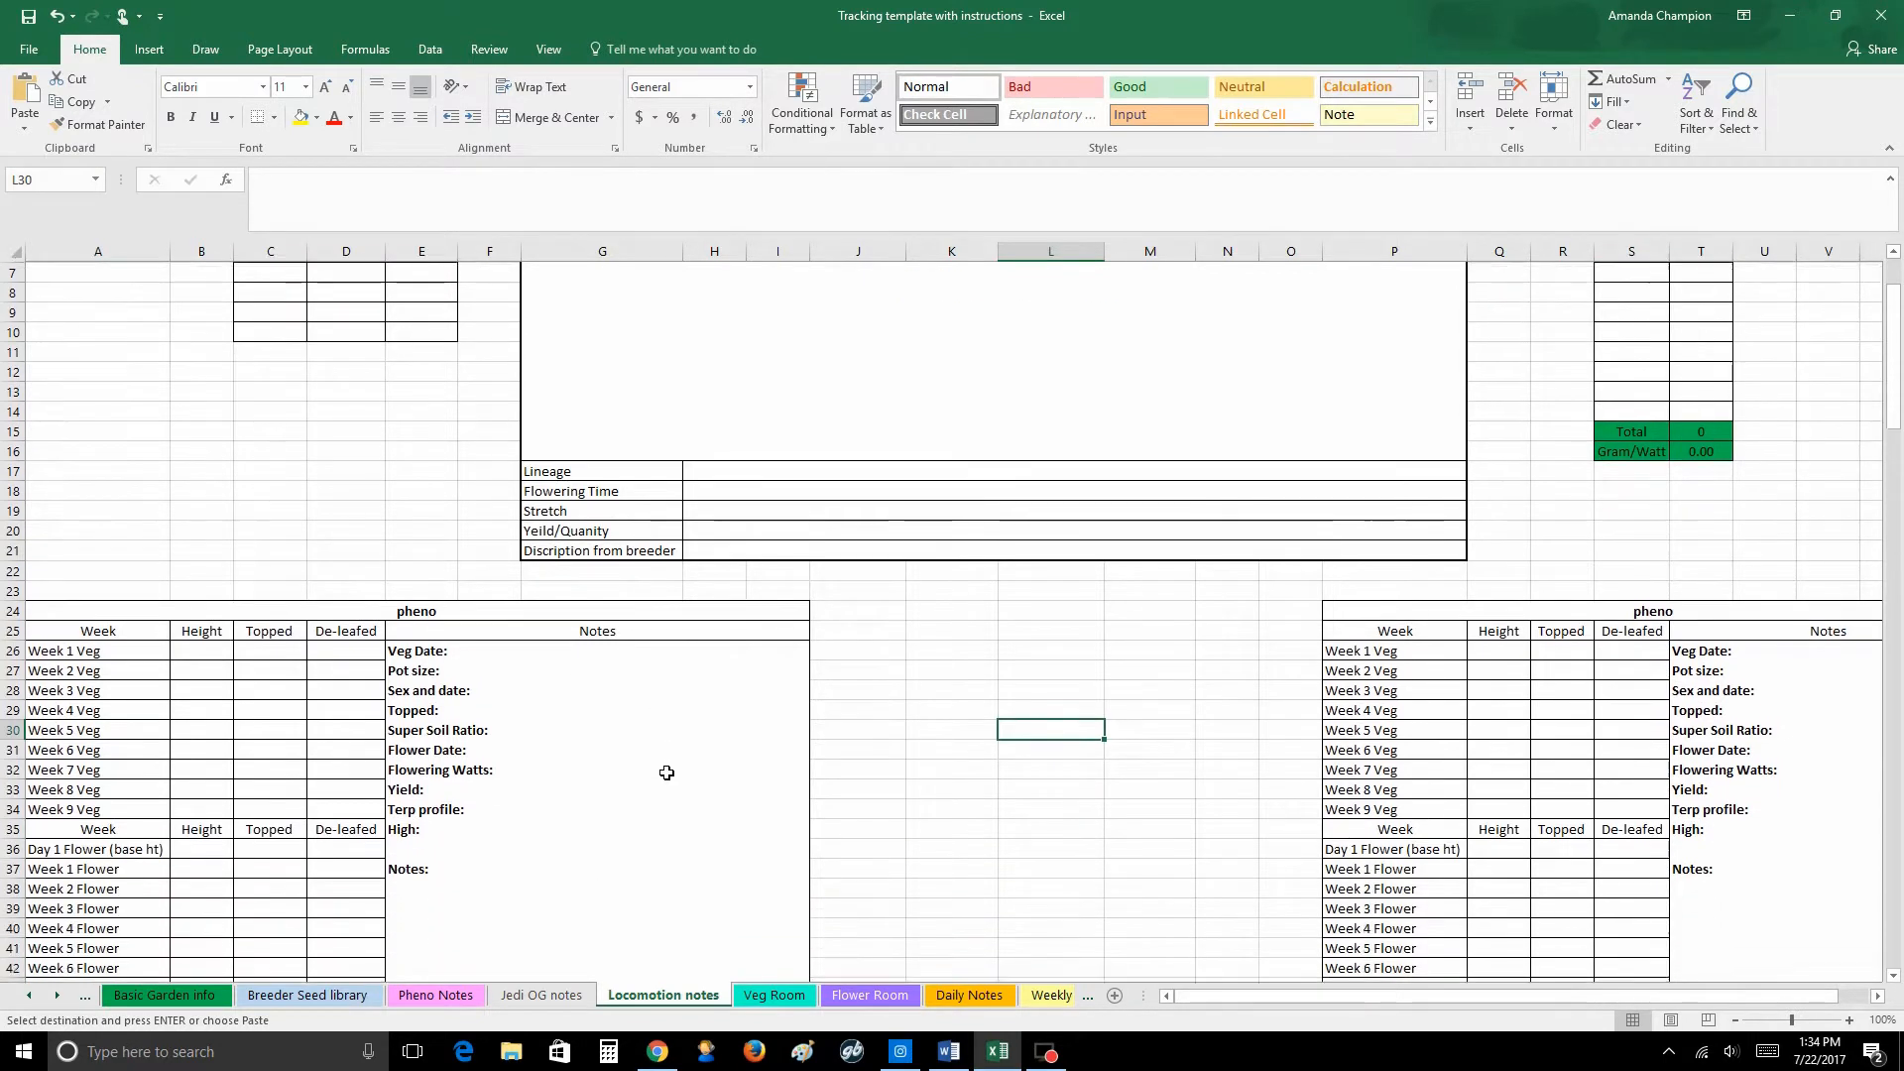
left_click(497, 603)
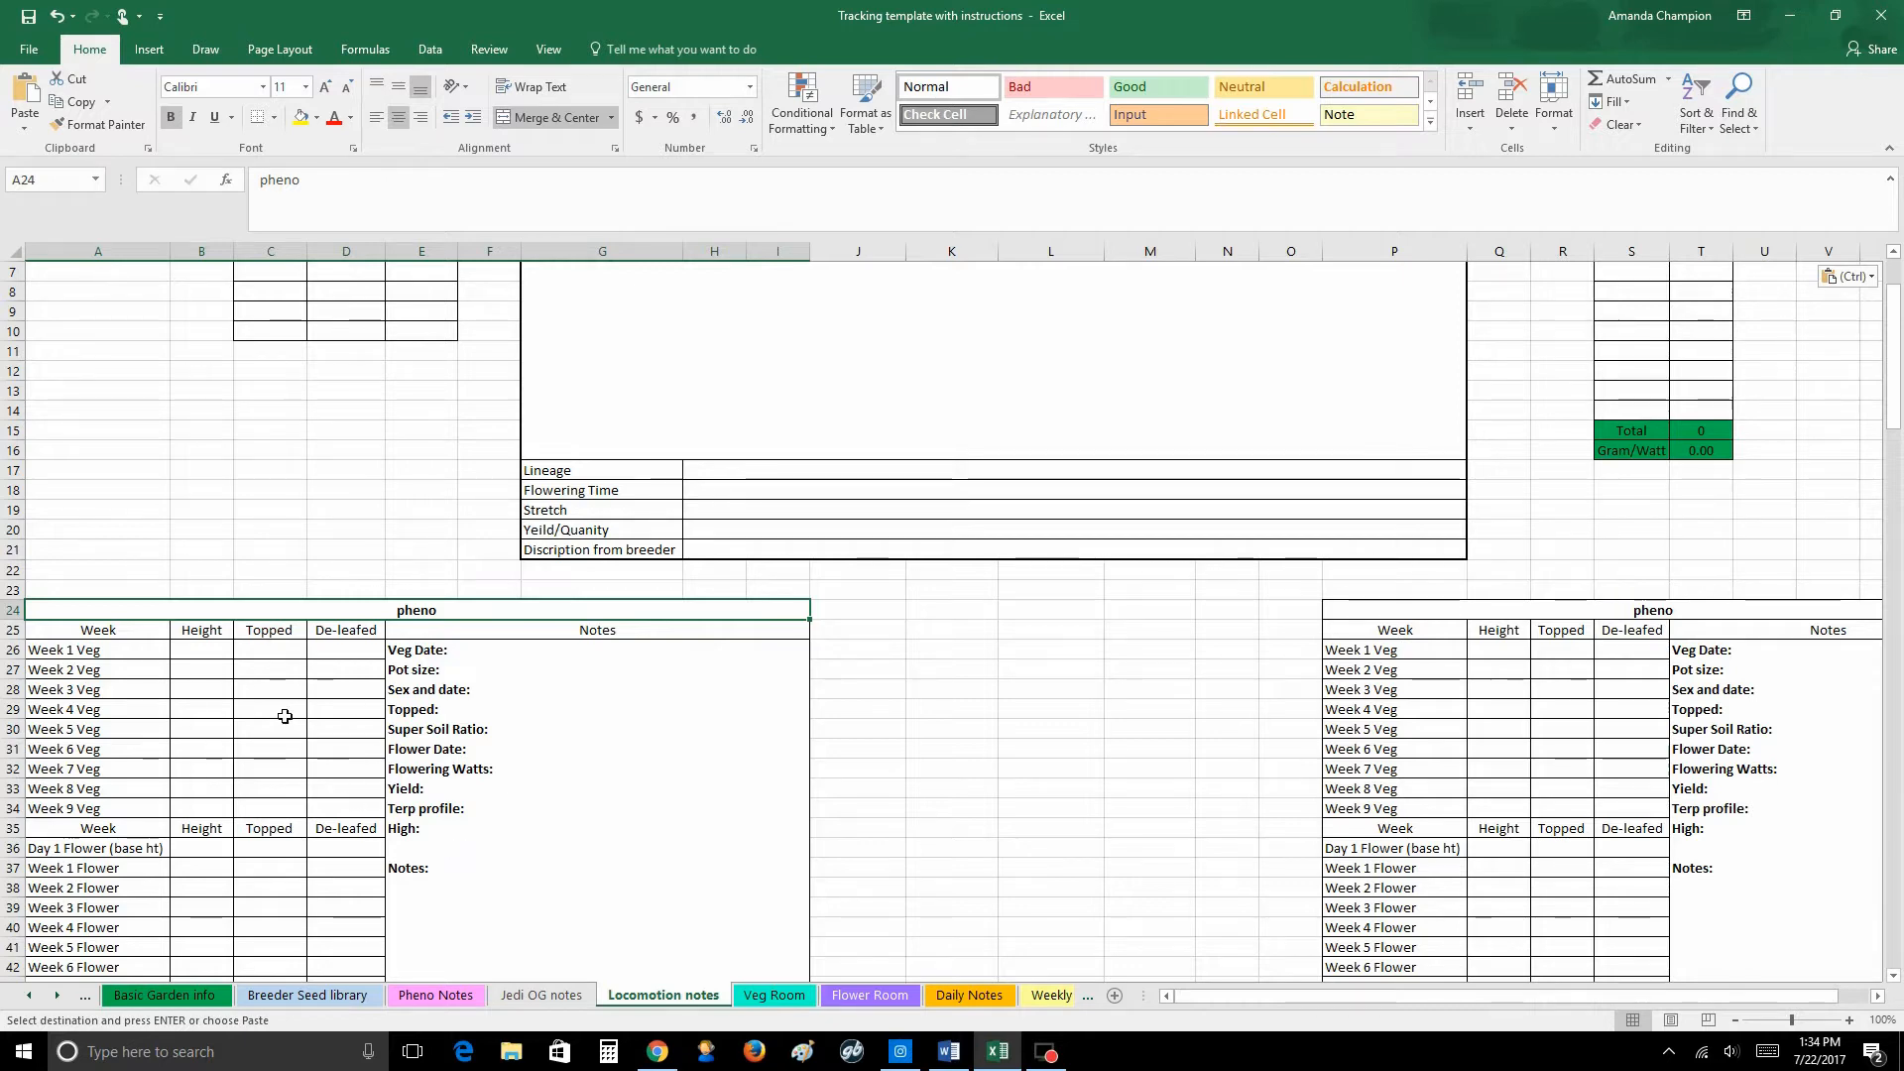
left_click(196, 652)
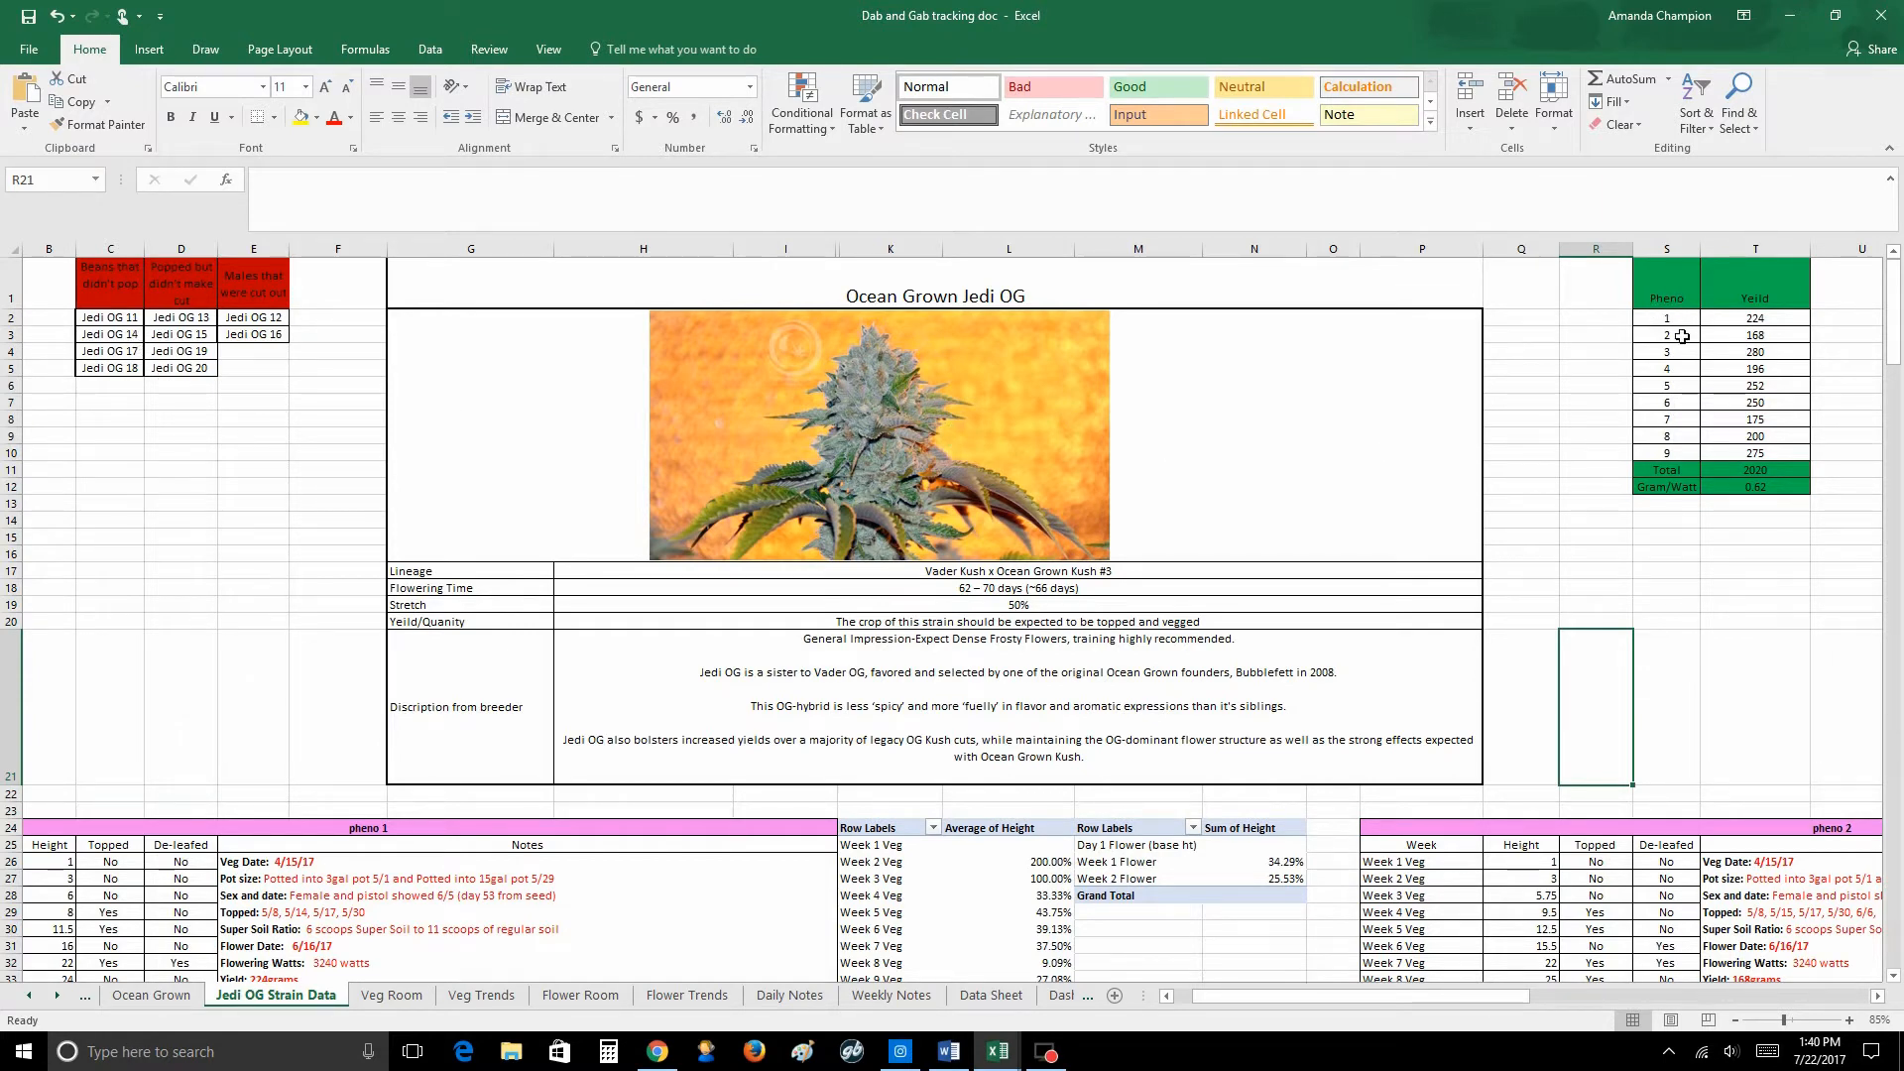
Step: Review the filled-in pheno tables and their color-coded headers on the Jedi OG Strain Data sheet of the Dab and Gab tracking doc
scroll(1686, 385, "down", 4)
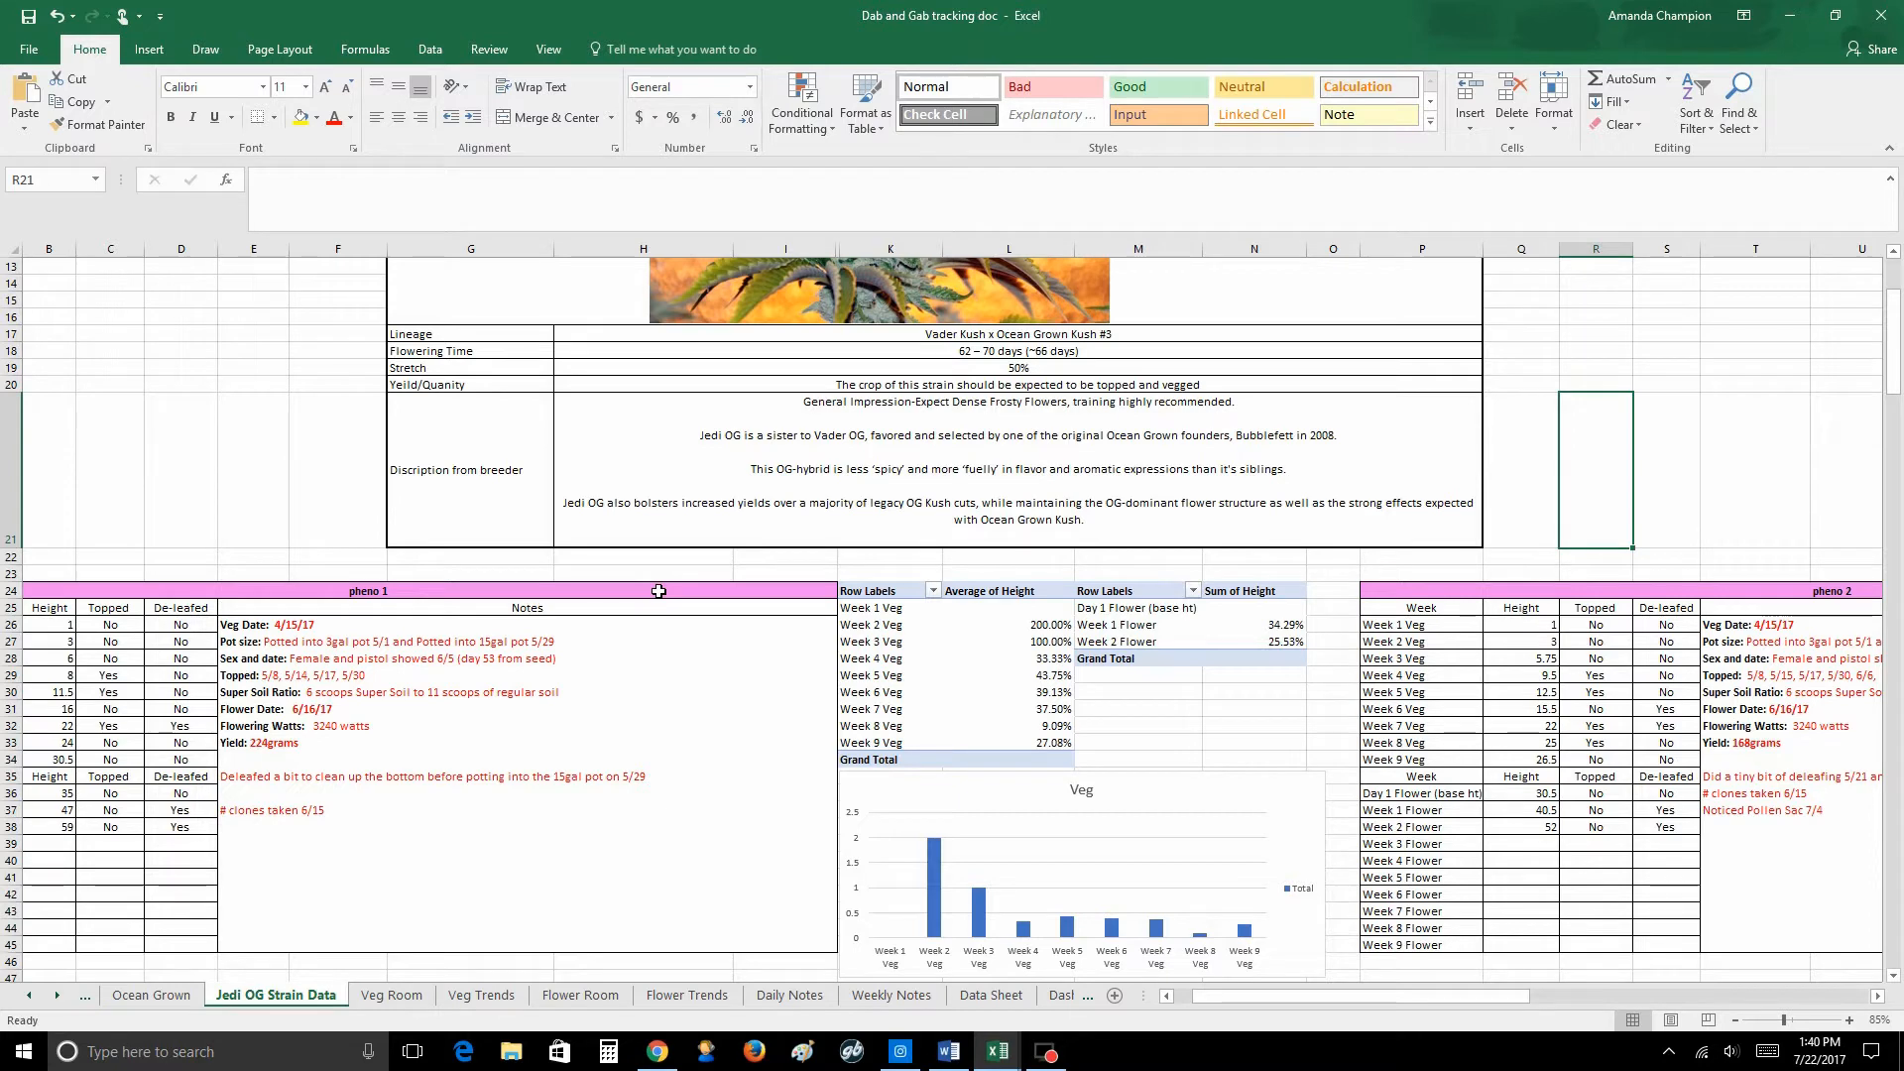
left_click(659, 591)
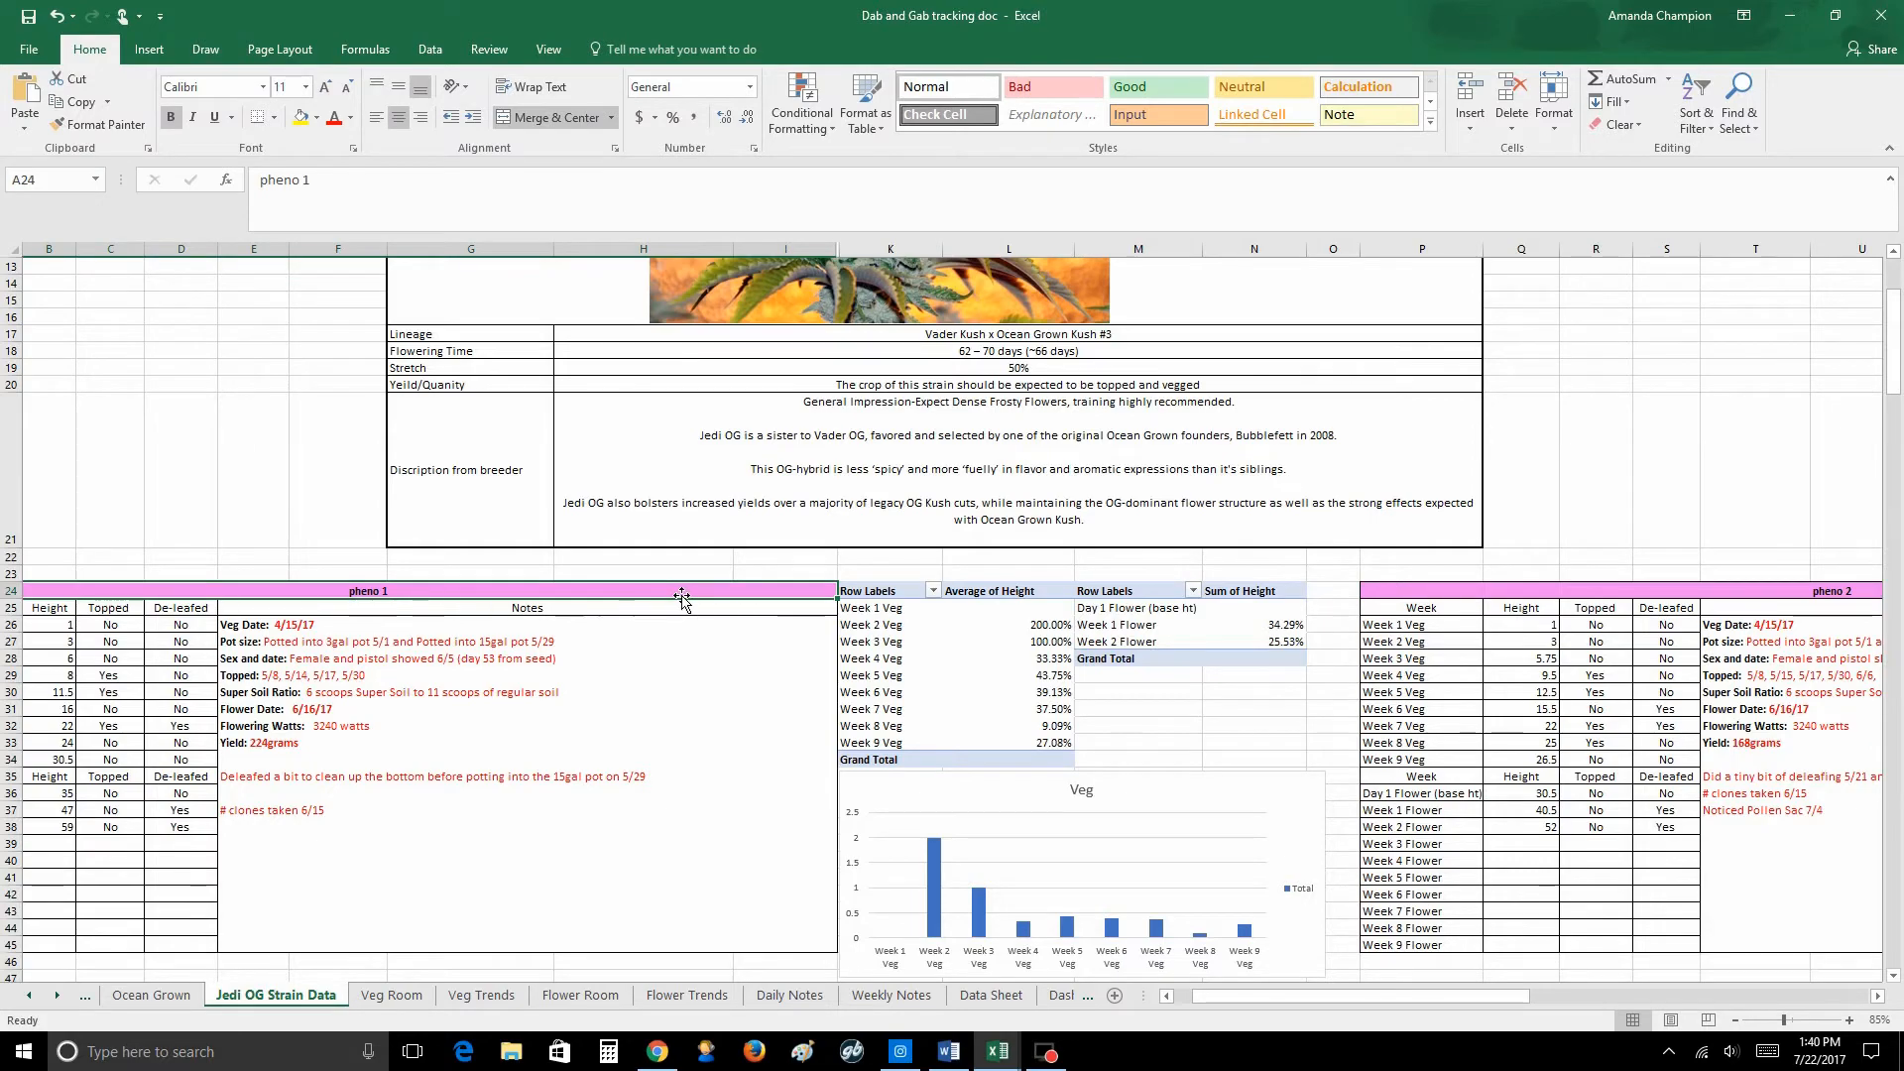
scroll(682, 599, "down", 1)
scroll(682, 599, "down", 20)
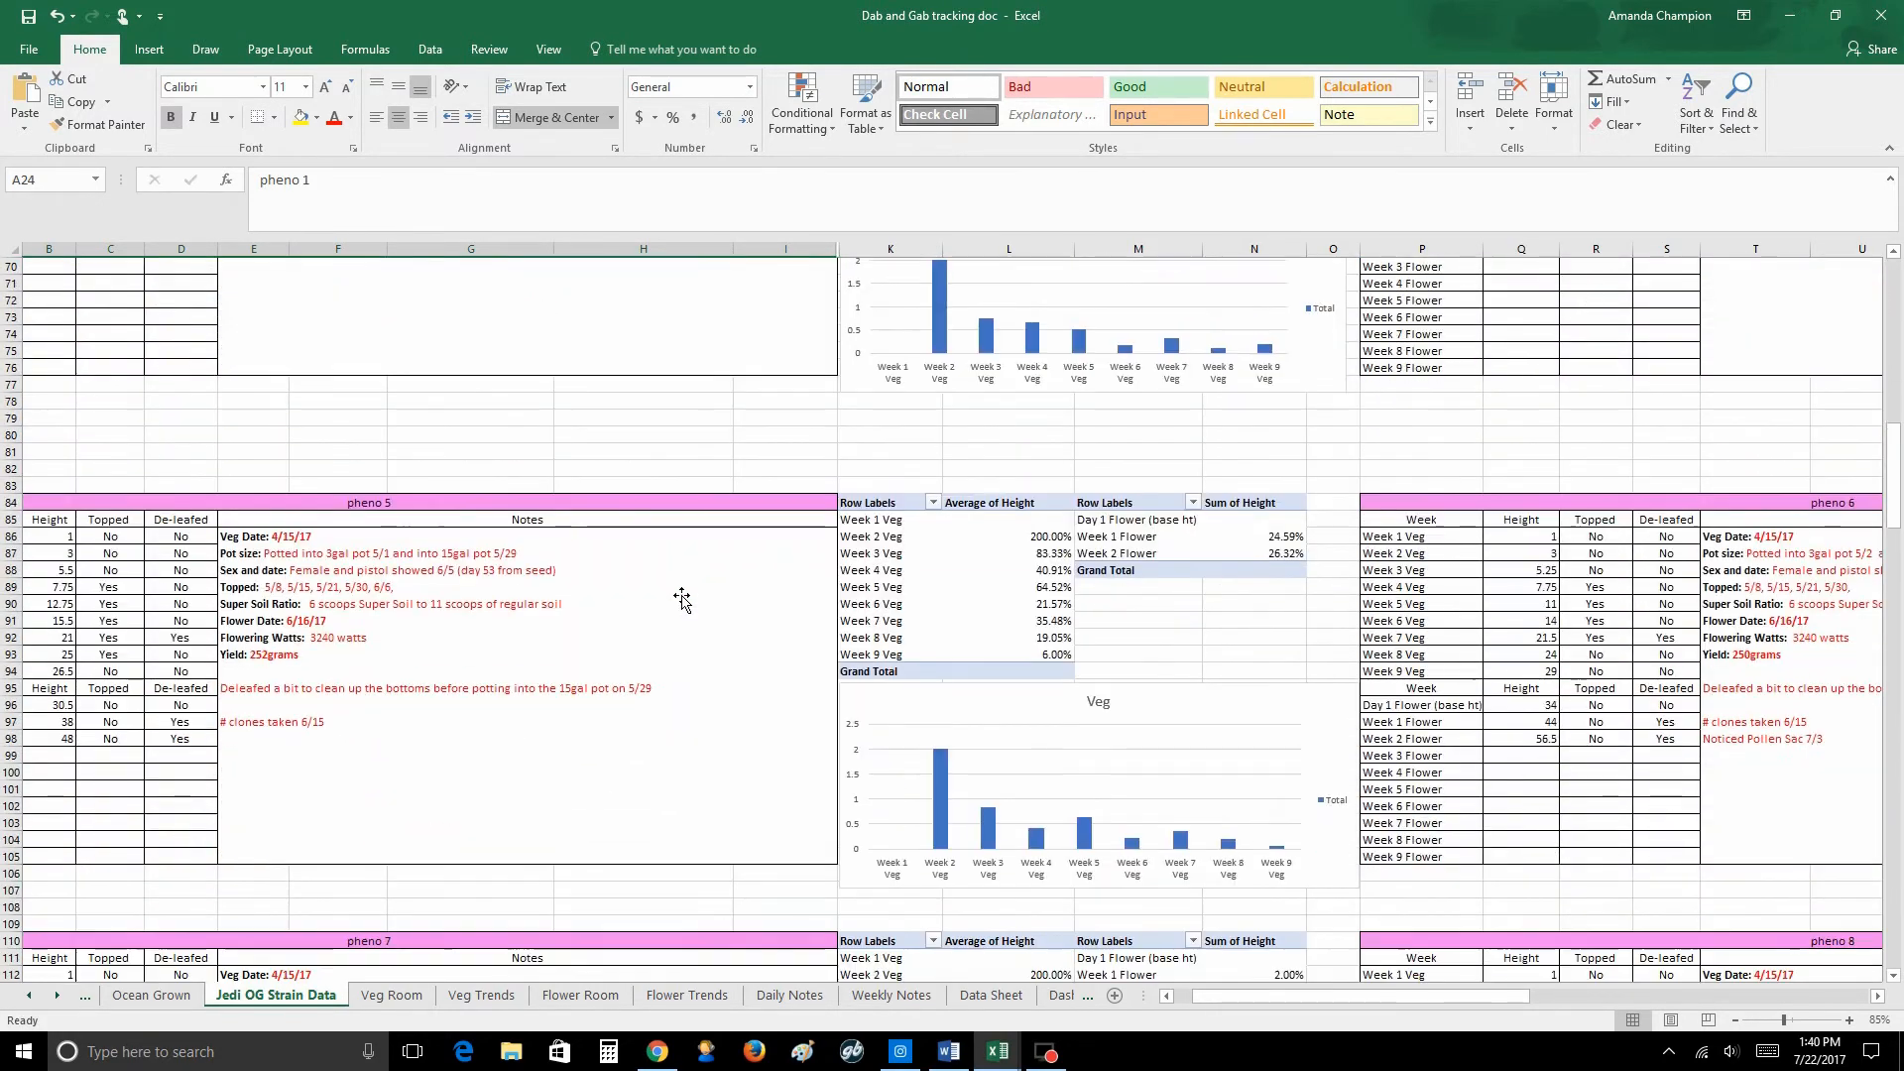
scroll(683, 599, "down", 8)
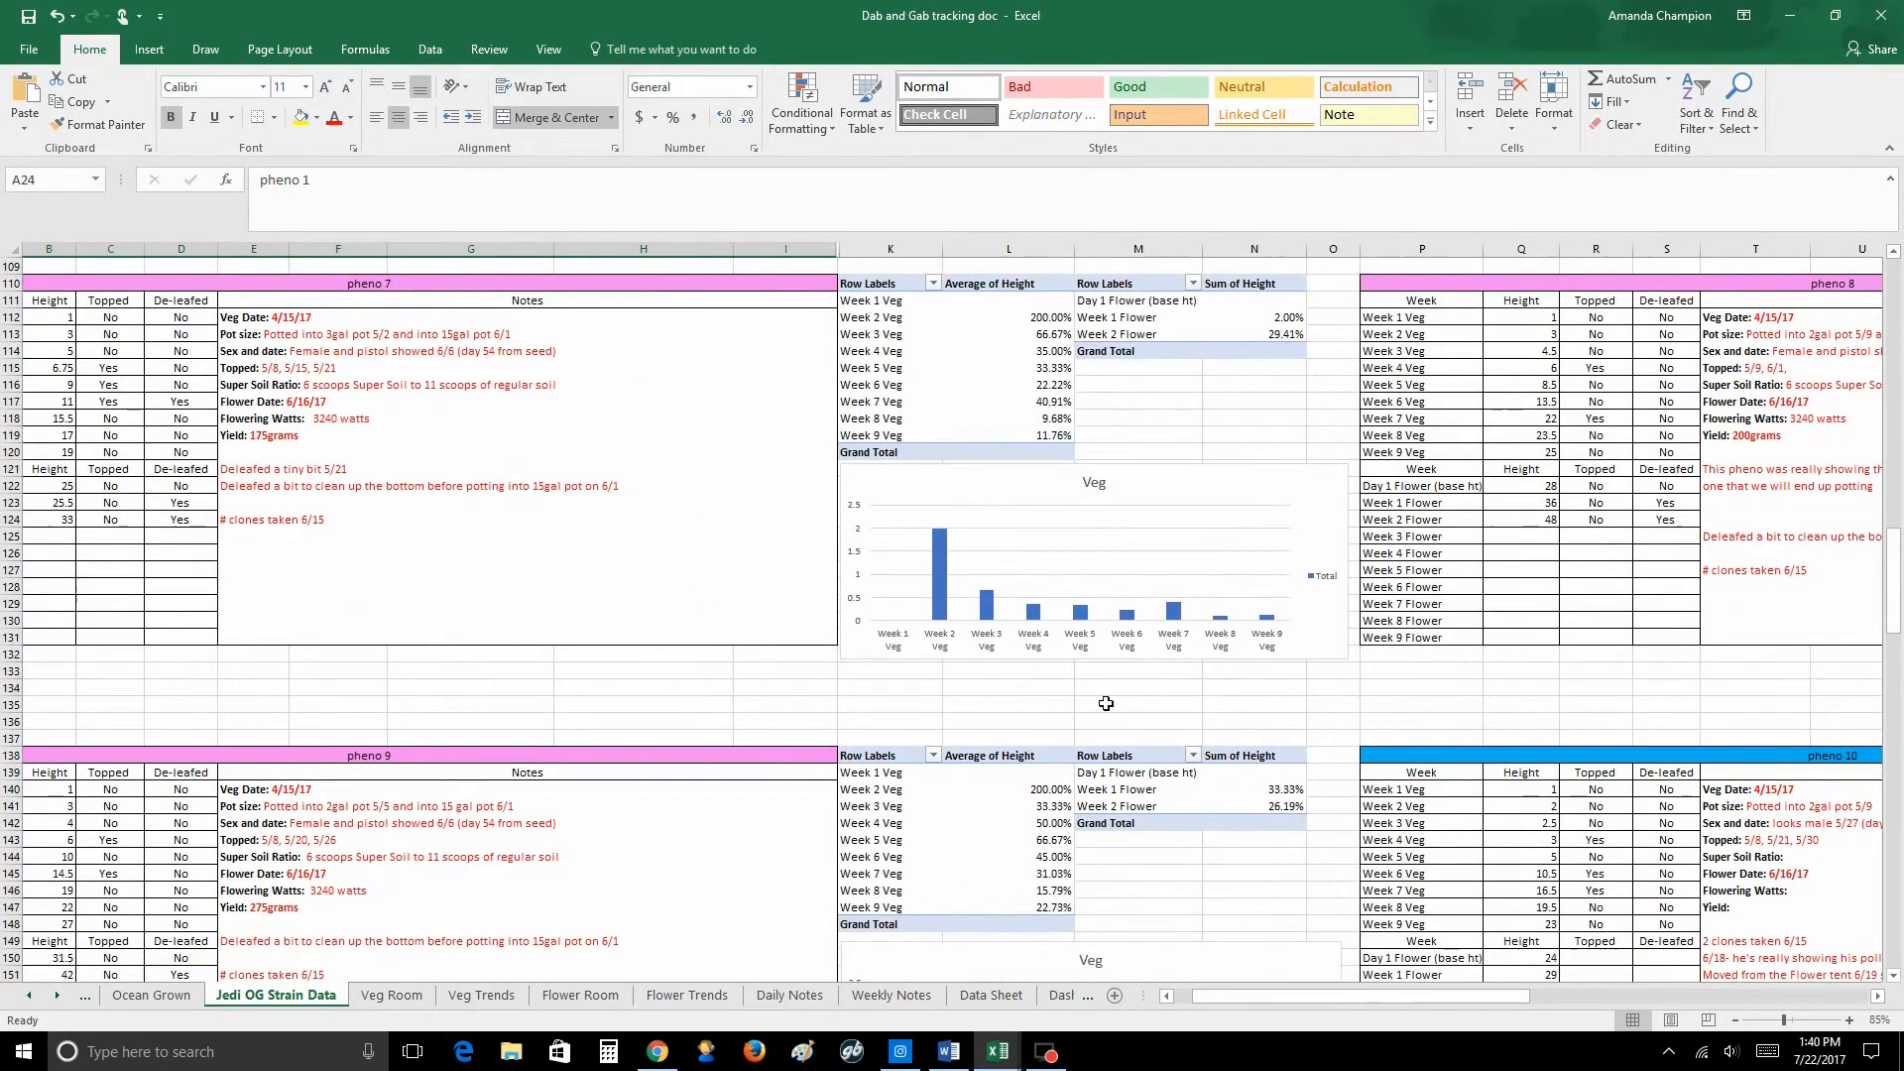
scroll(1476, 757, "down", 2)
left_click_drag(1291, 998, 1383, 997)
left_click(1283, 652)
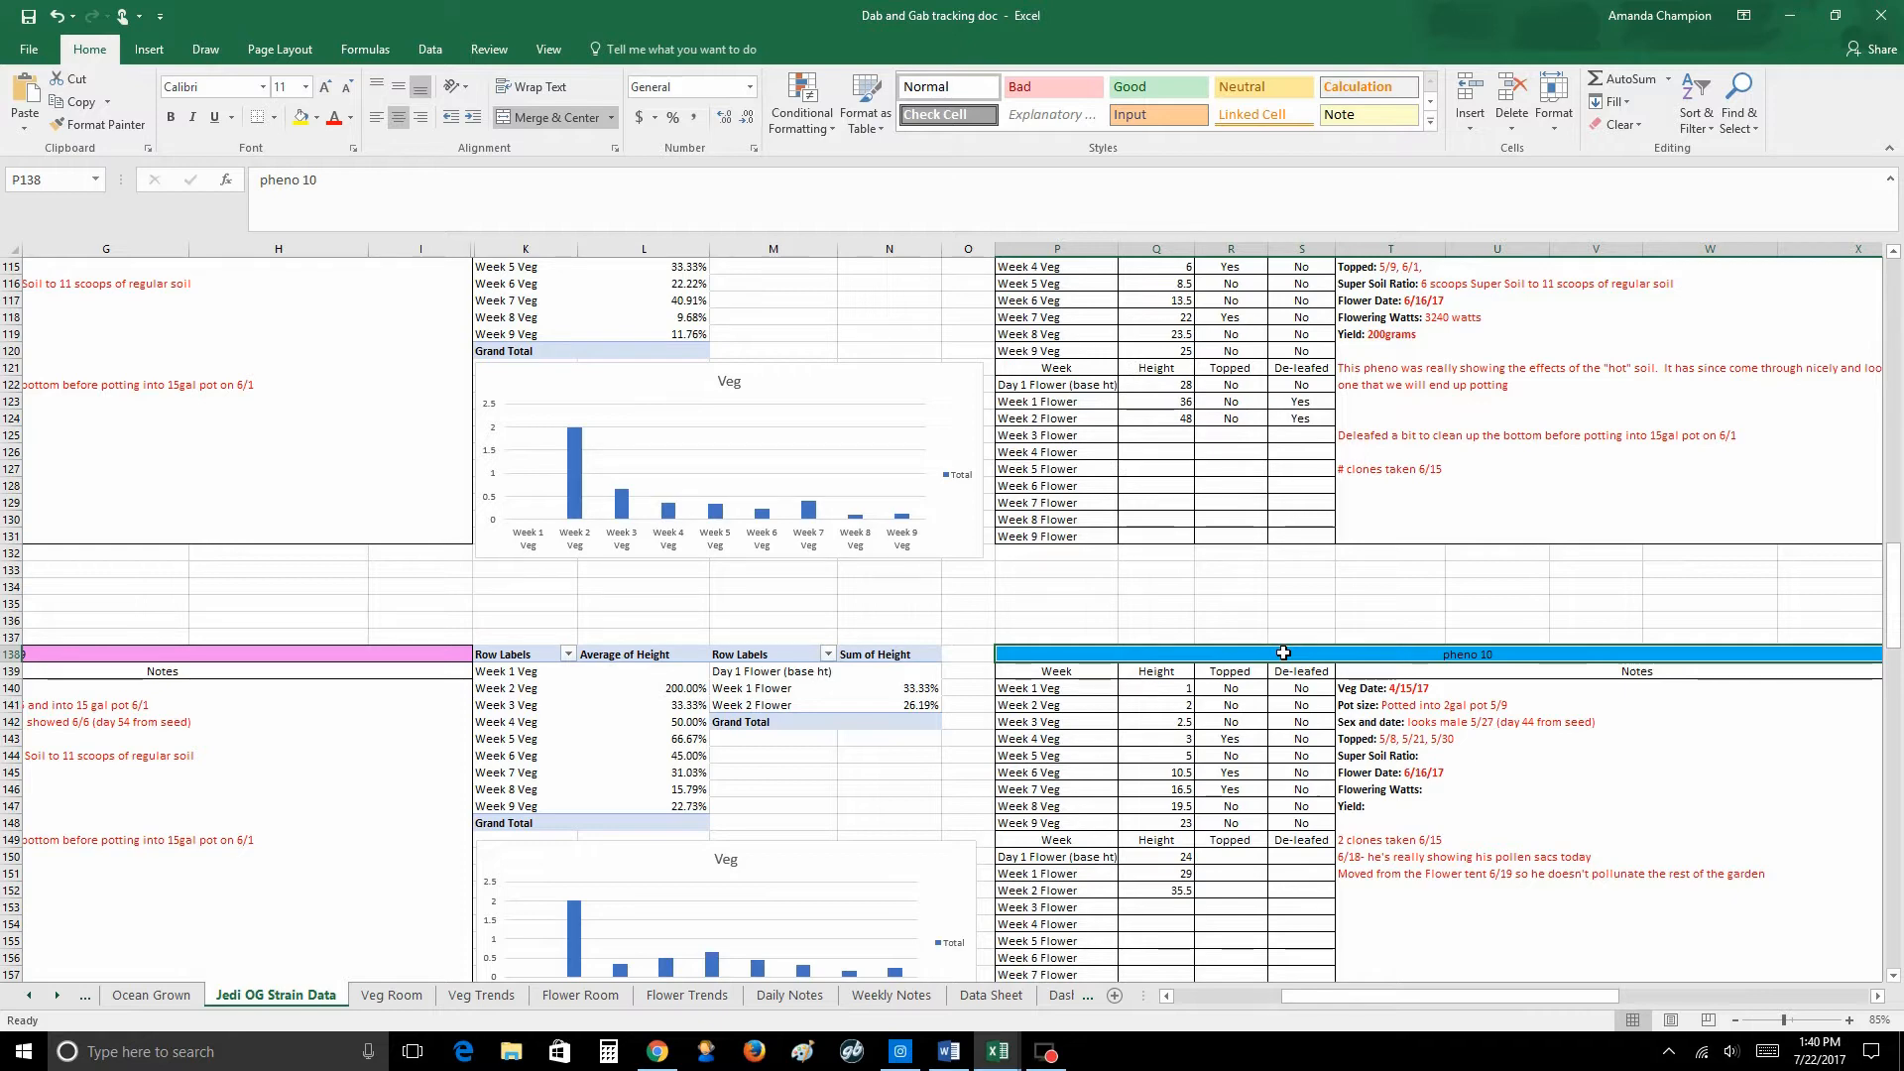
scroll(1284, 653, "down", 9)
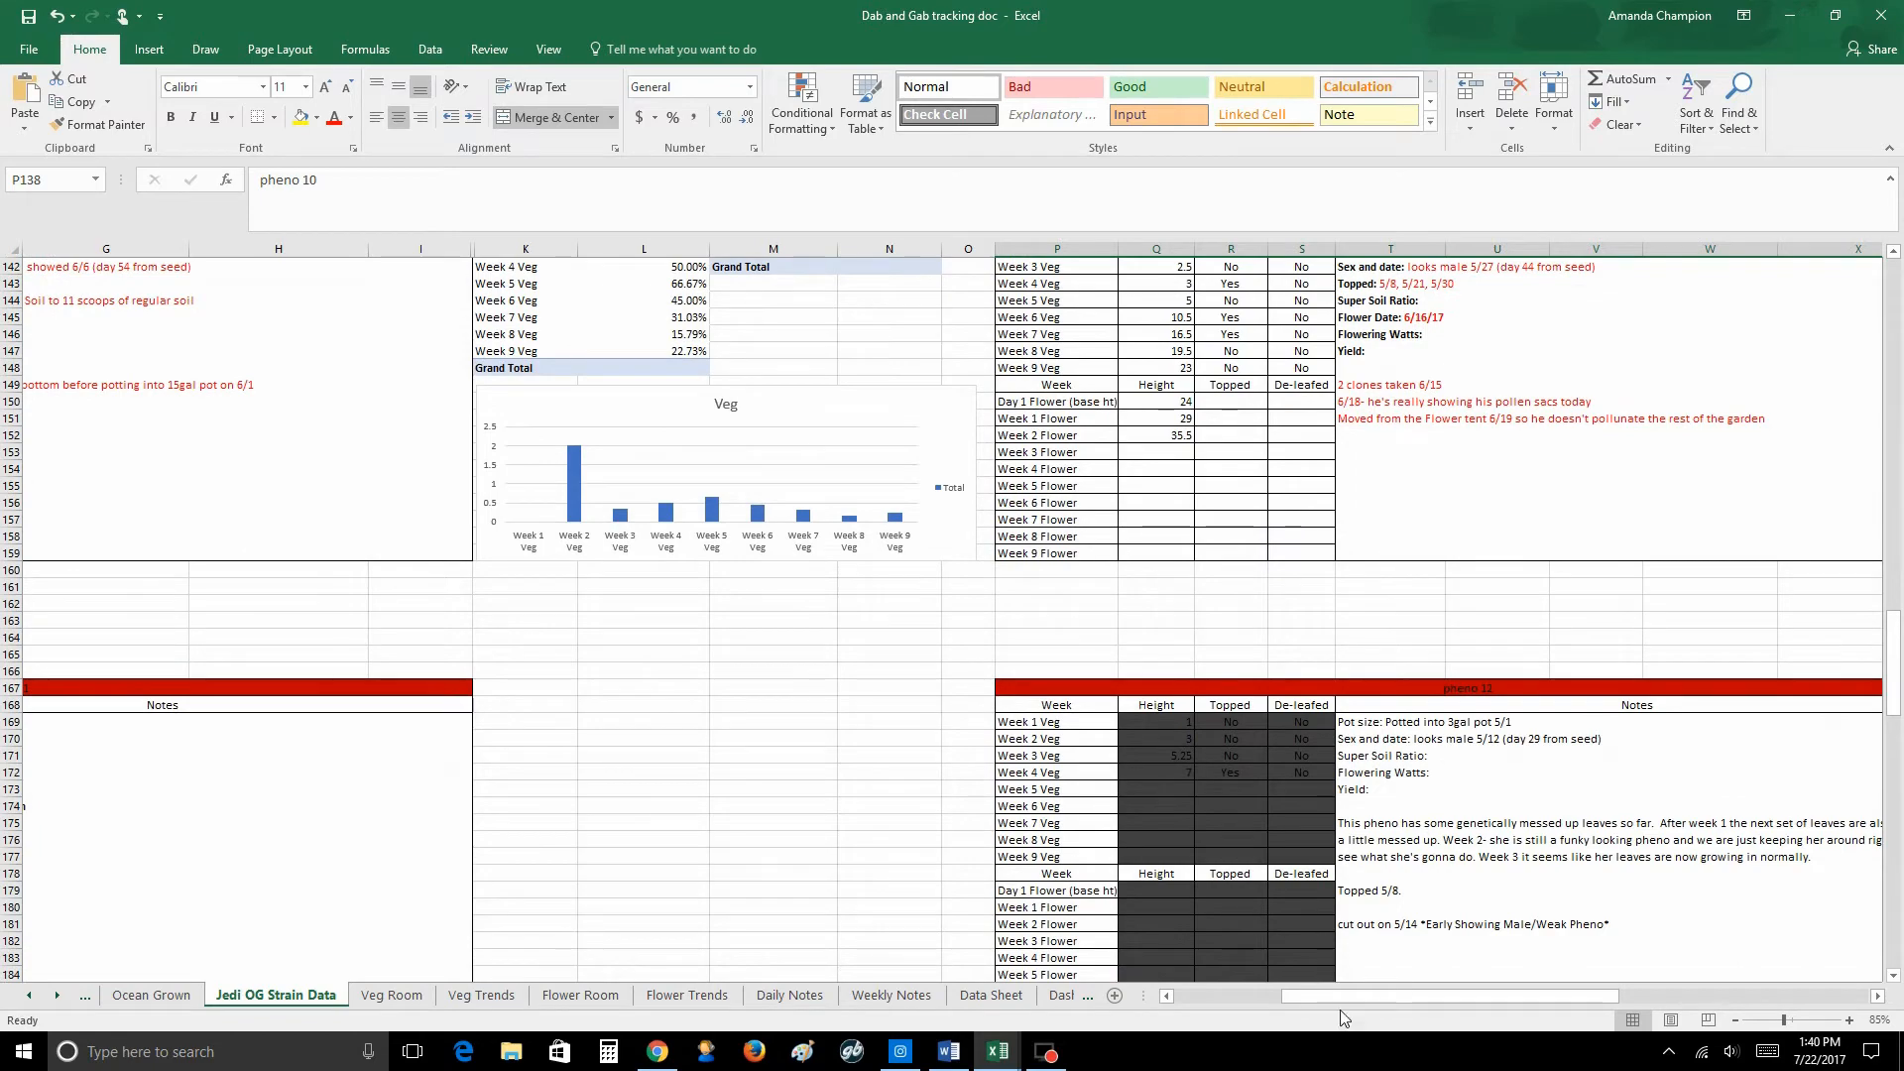
Step: Examine the grayed-out pheno 11 tables and their notes on the Jedi OG Strain Data sheet
left_click_drag(1343, 994, 1246, 977)
scroll(1237, 788, "down", 3)
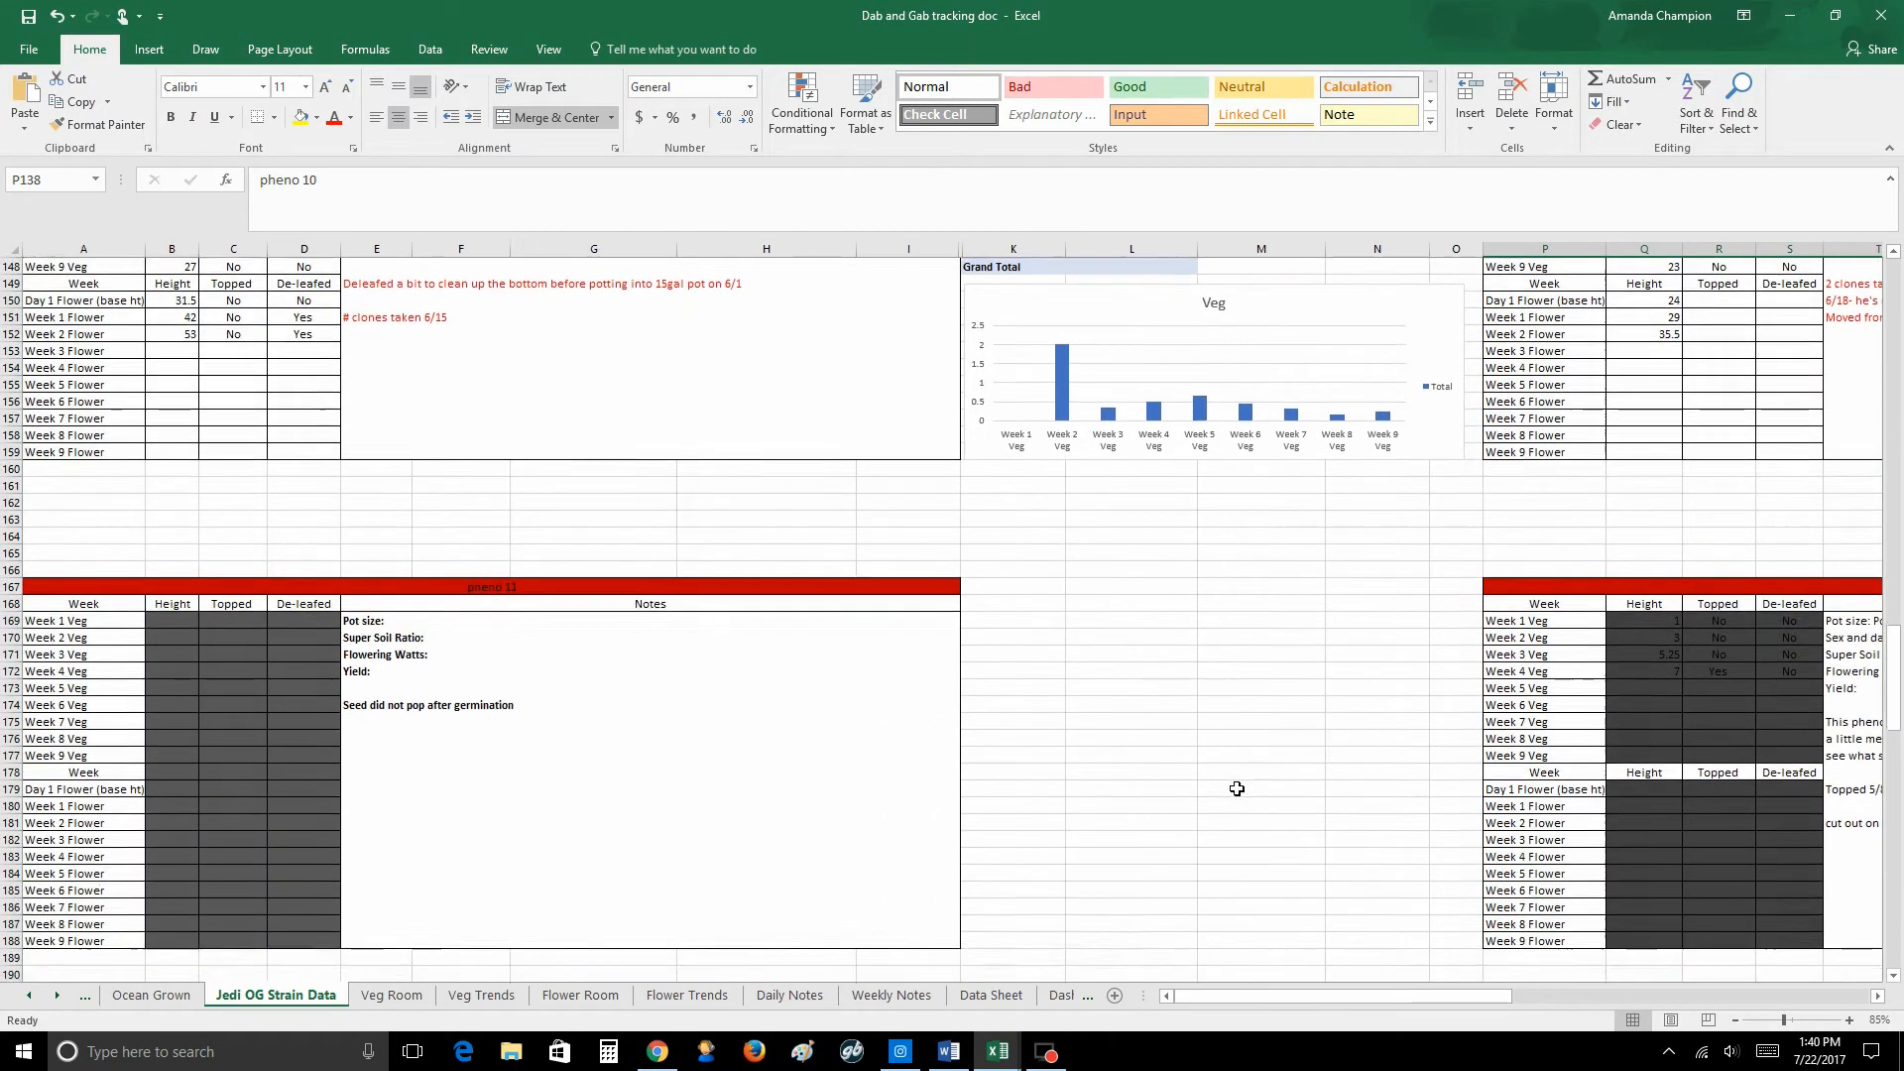
scroll(1237, 789, "down", 4)
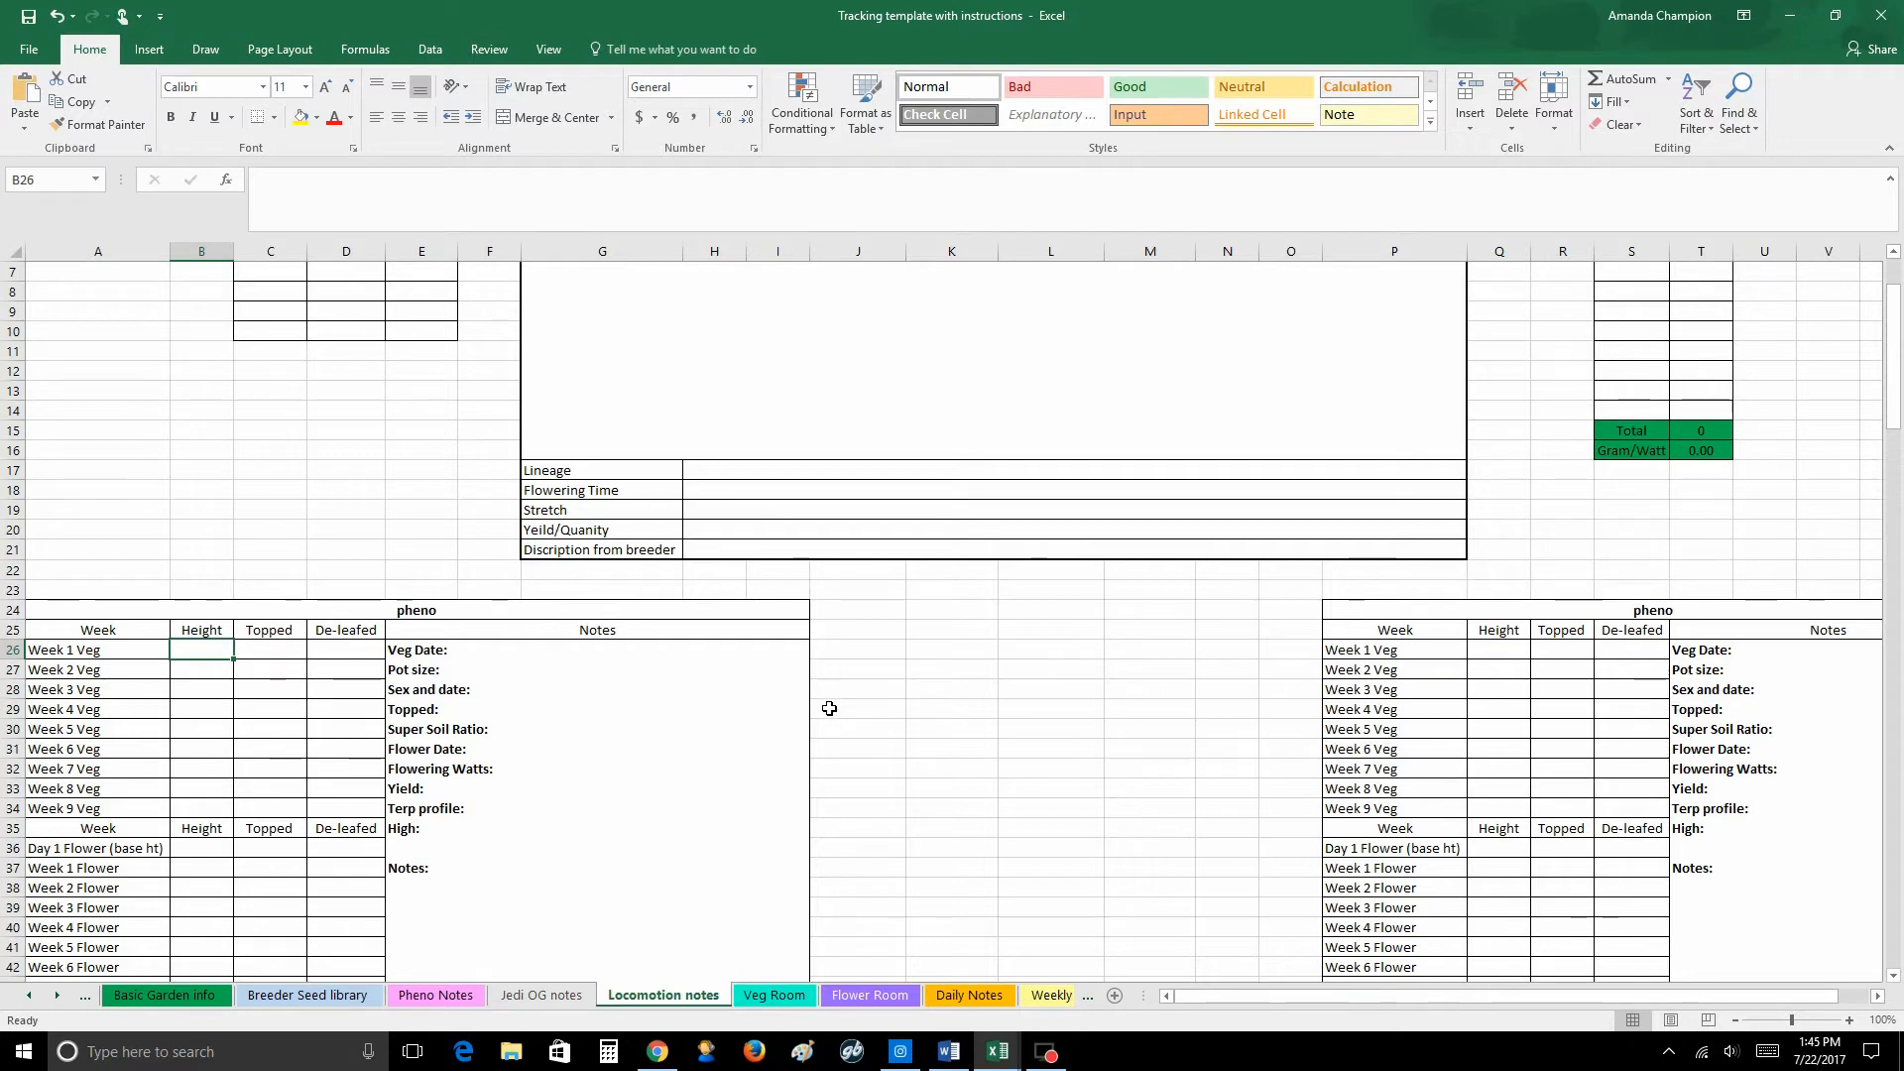
Step: Insert a PivotChart from the first pheno's Week and Height range A25:B34, placing it at J24 of the existing Locomotion notes sheet
left_click(838, 612)
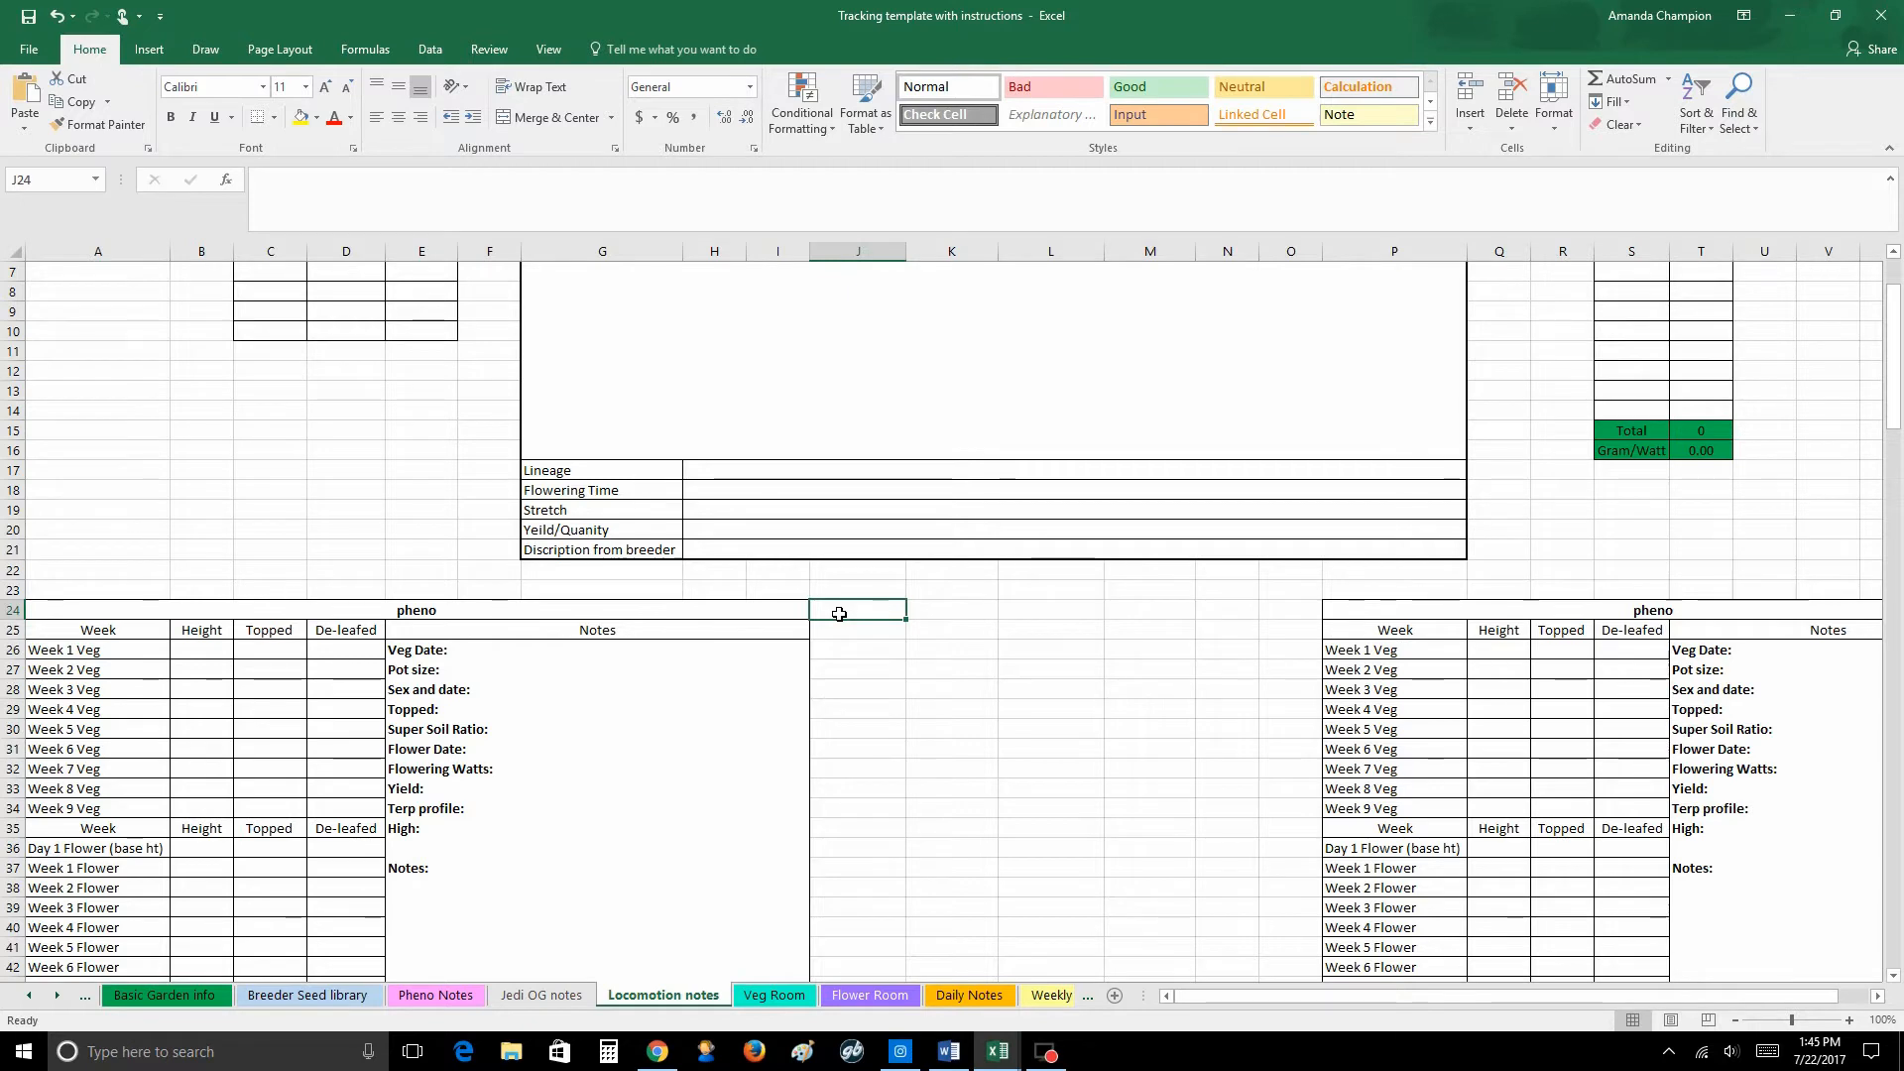
left_click(145, 54)
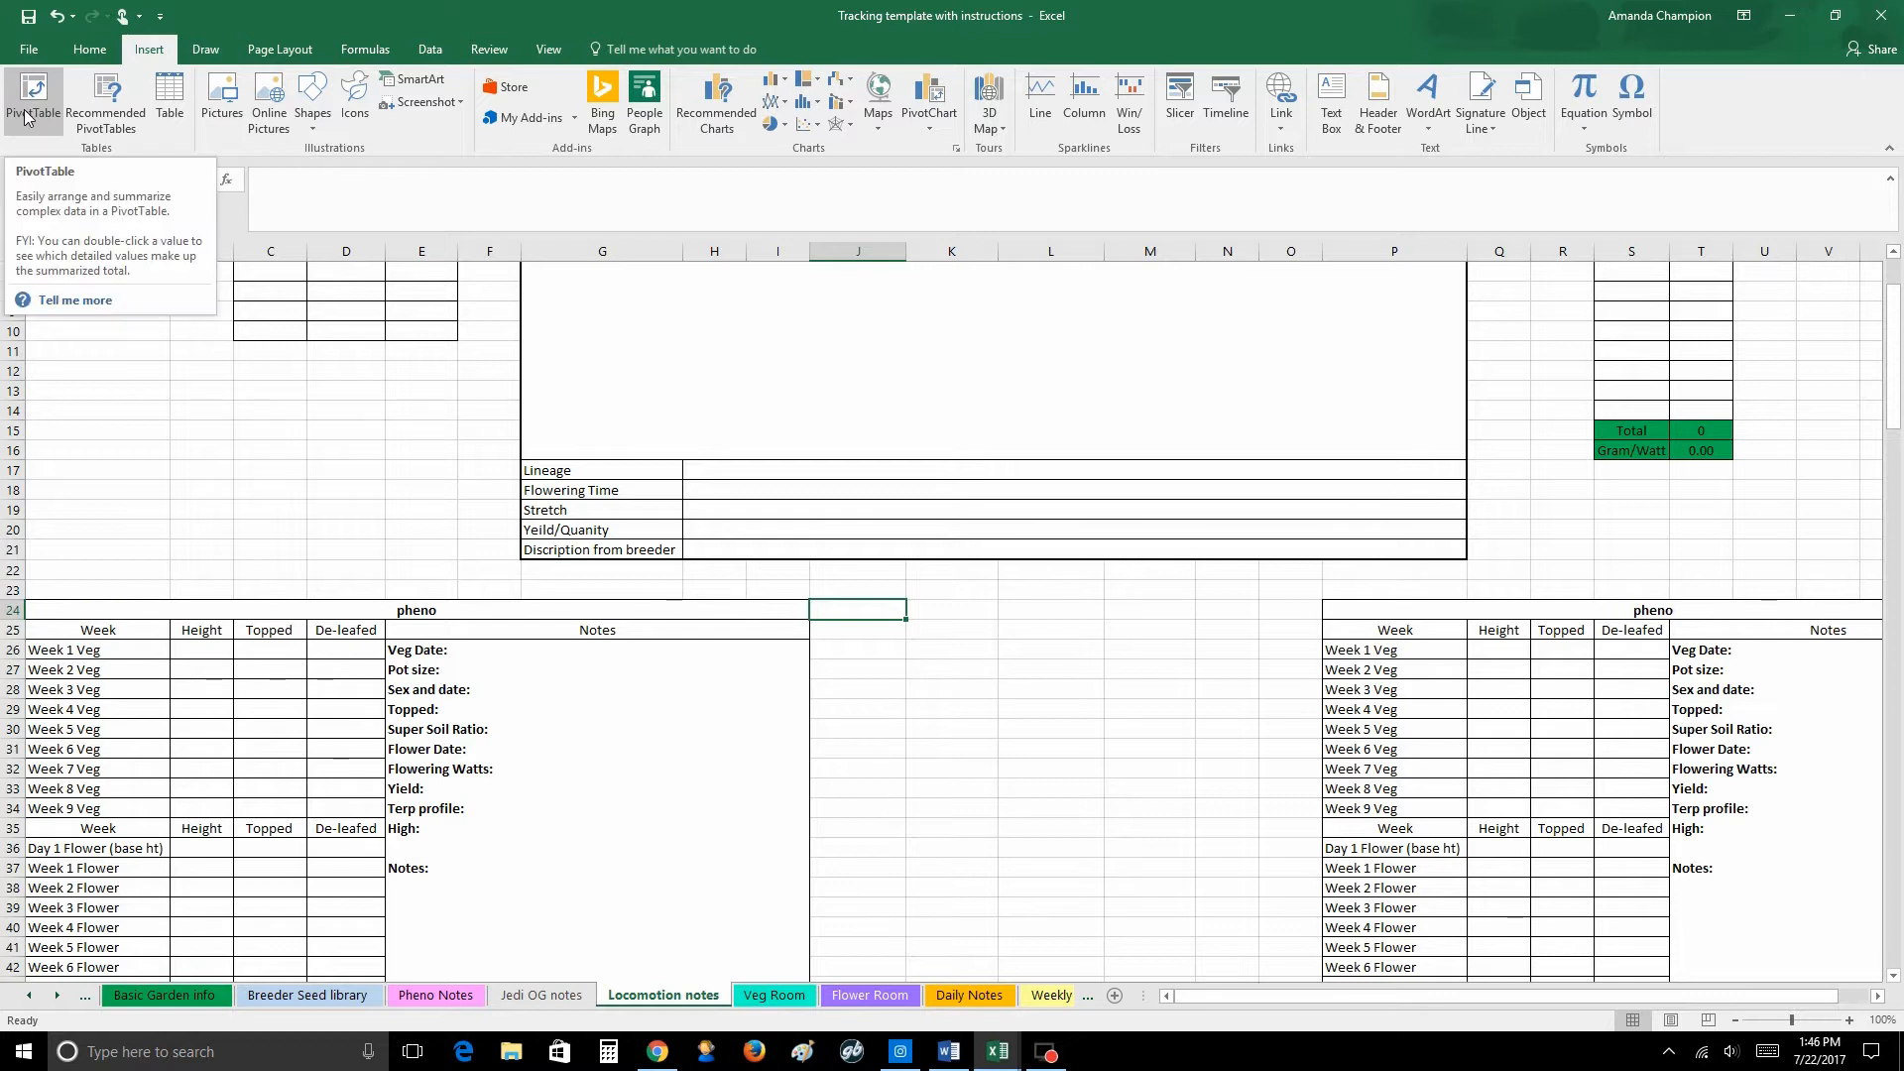
left_click(932, 127)
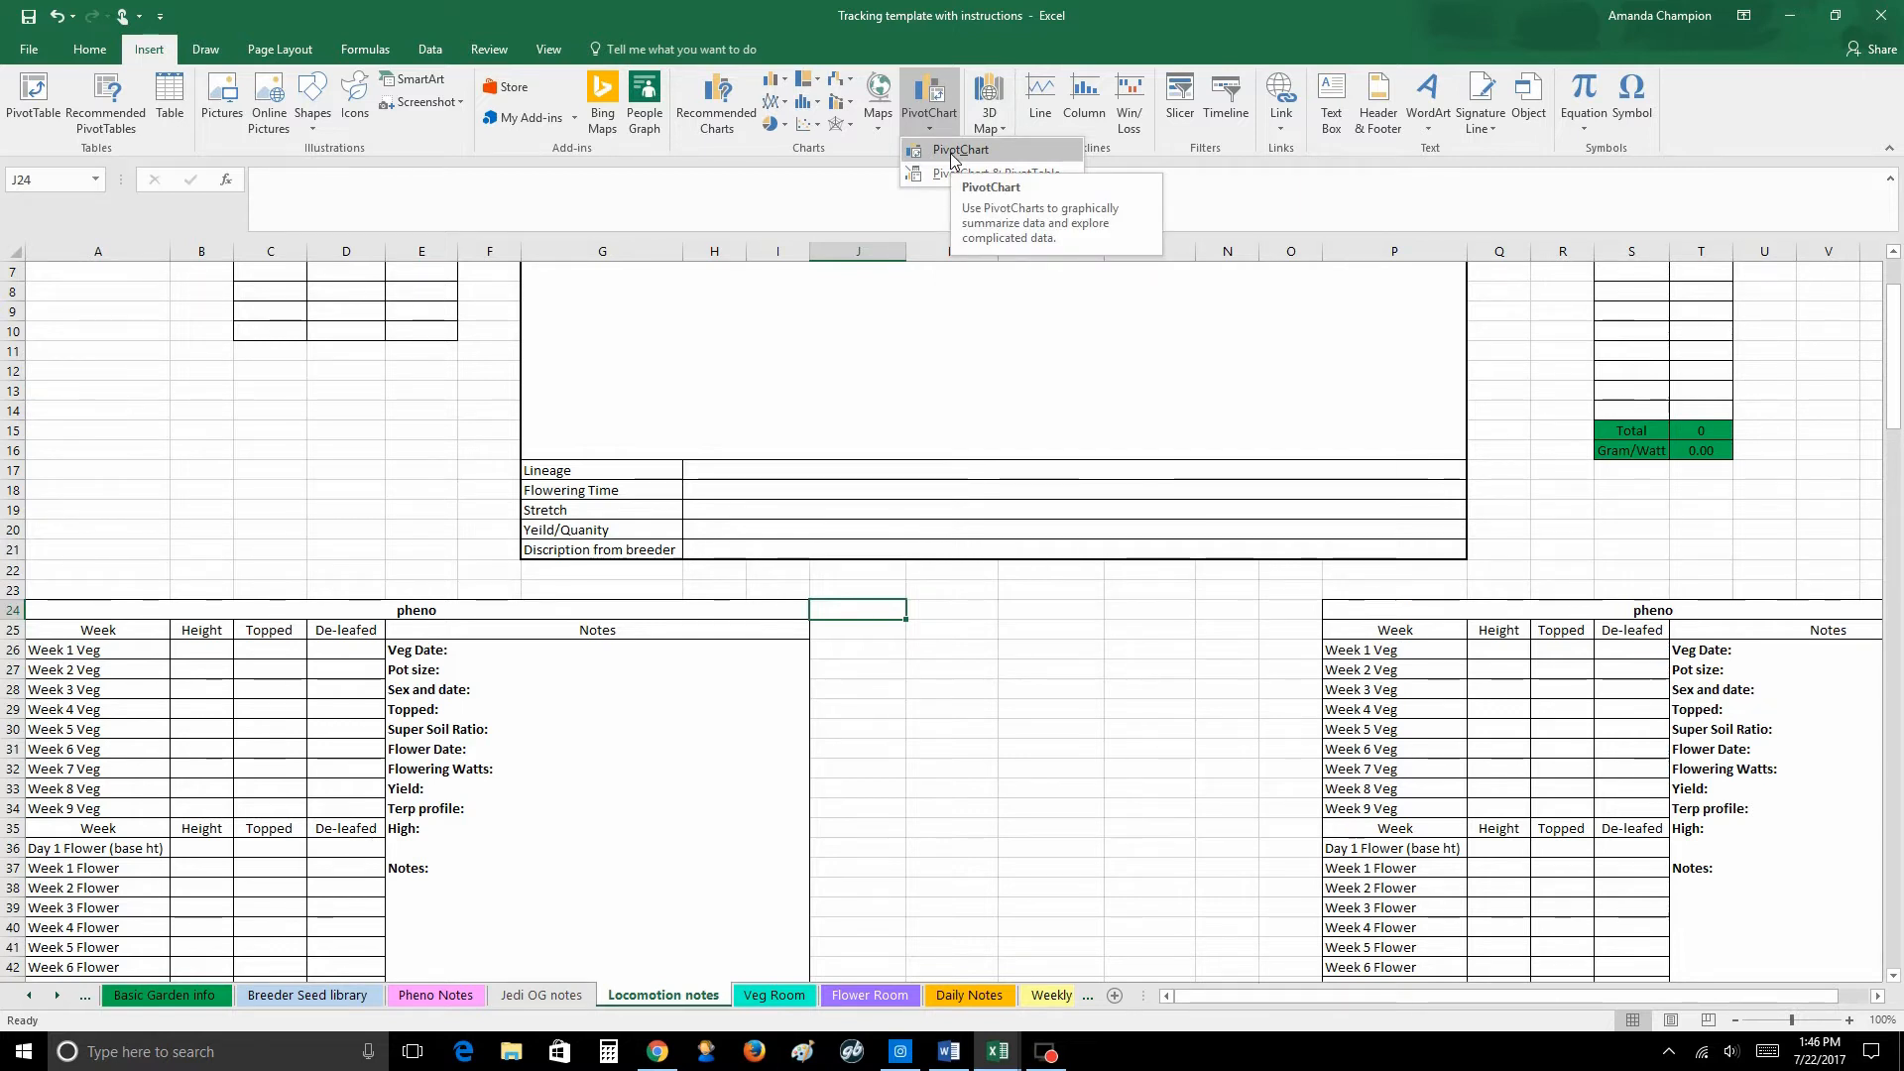
left_click(958, 150)
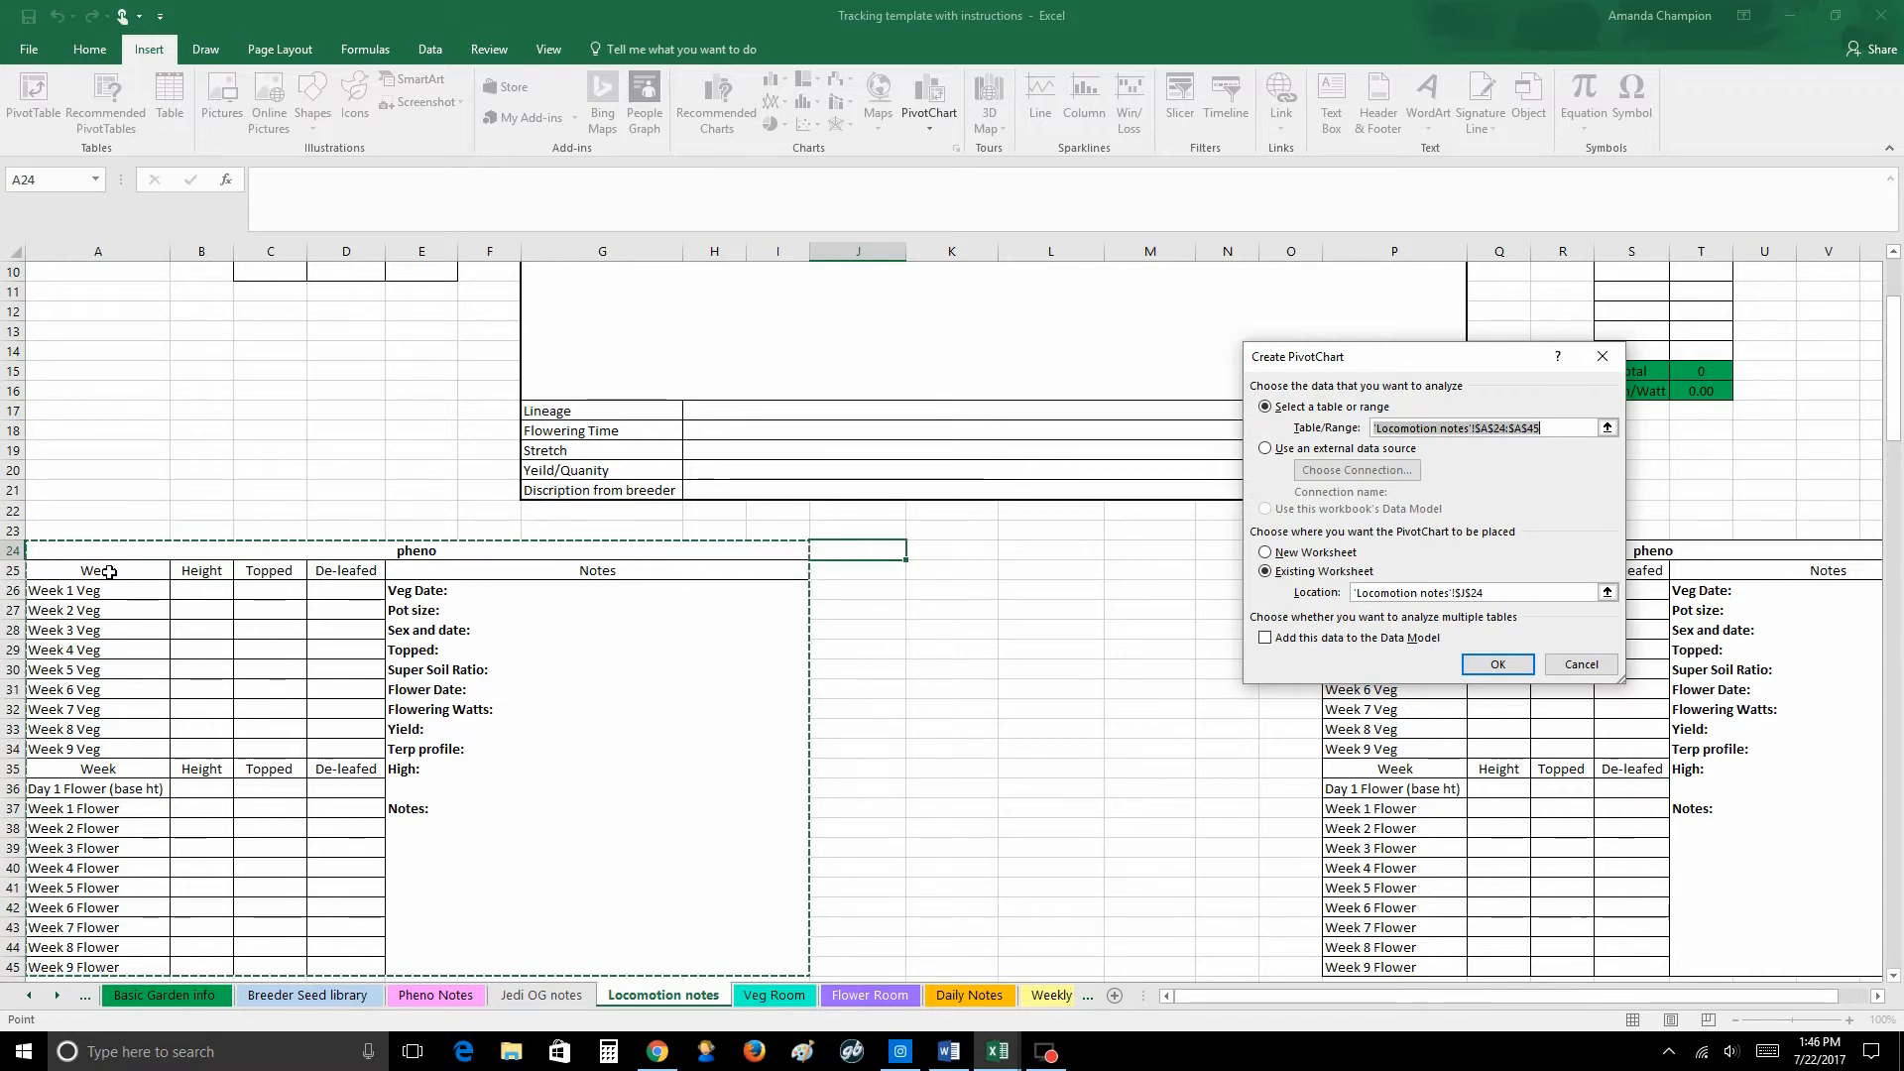
left_click(109, 572)
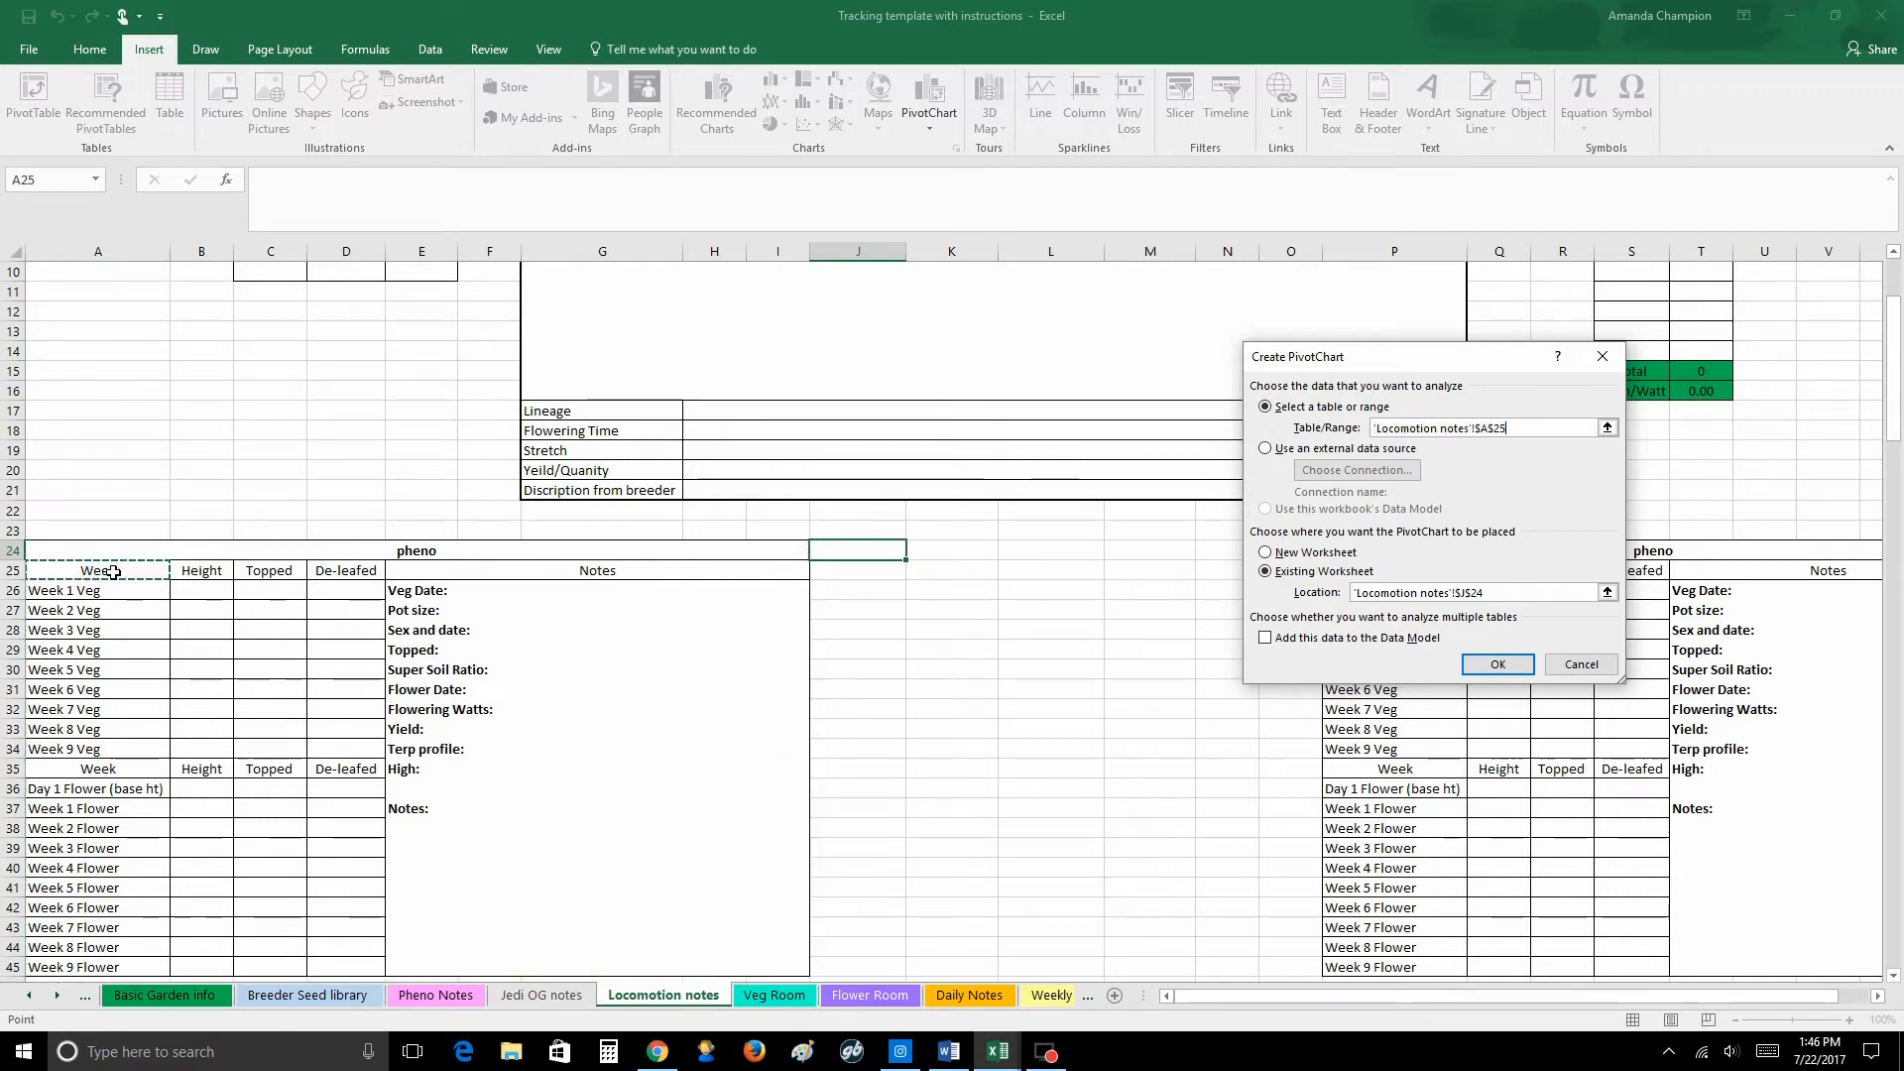
left_click_drag(109, 572, 186, 750)
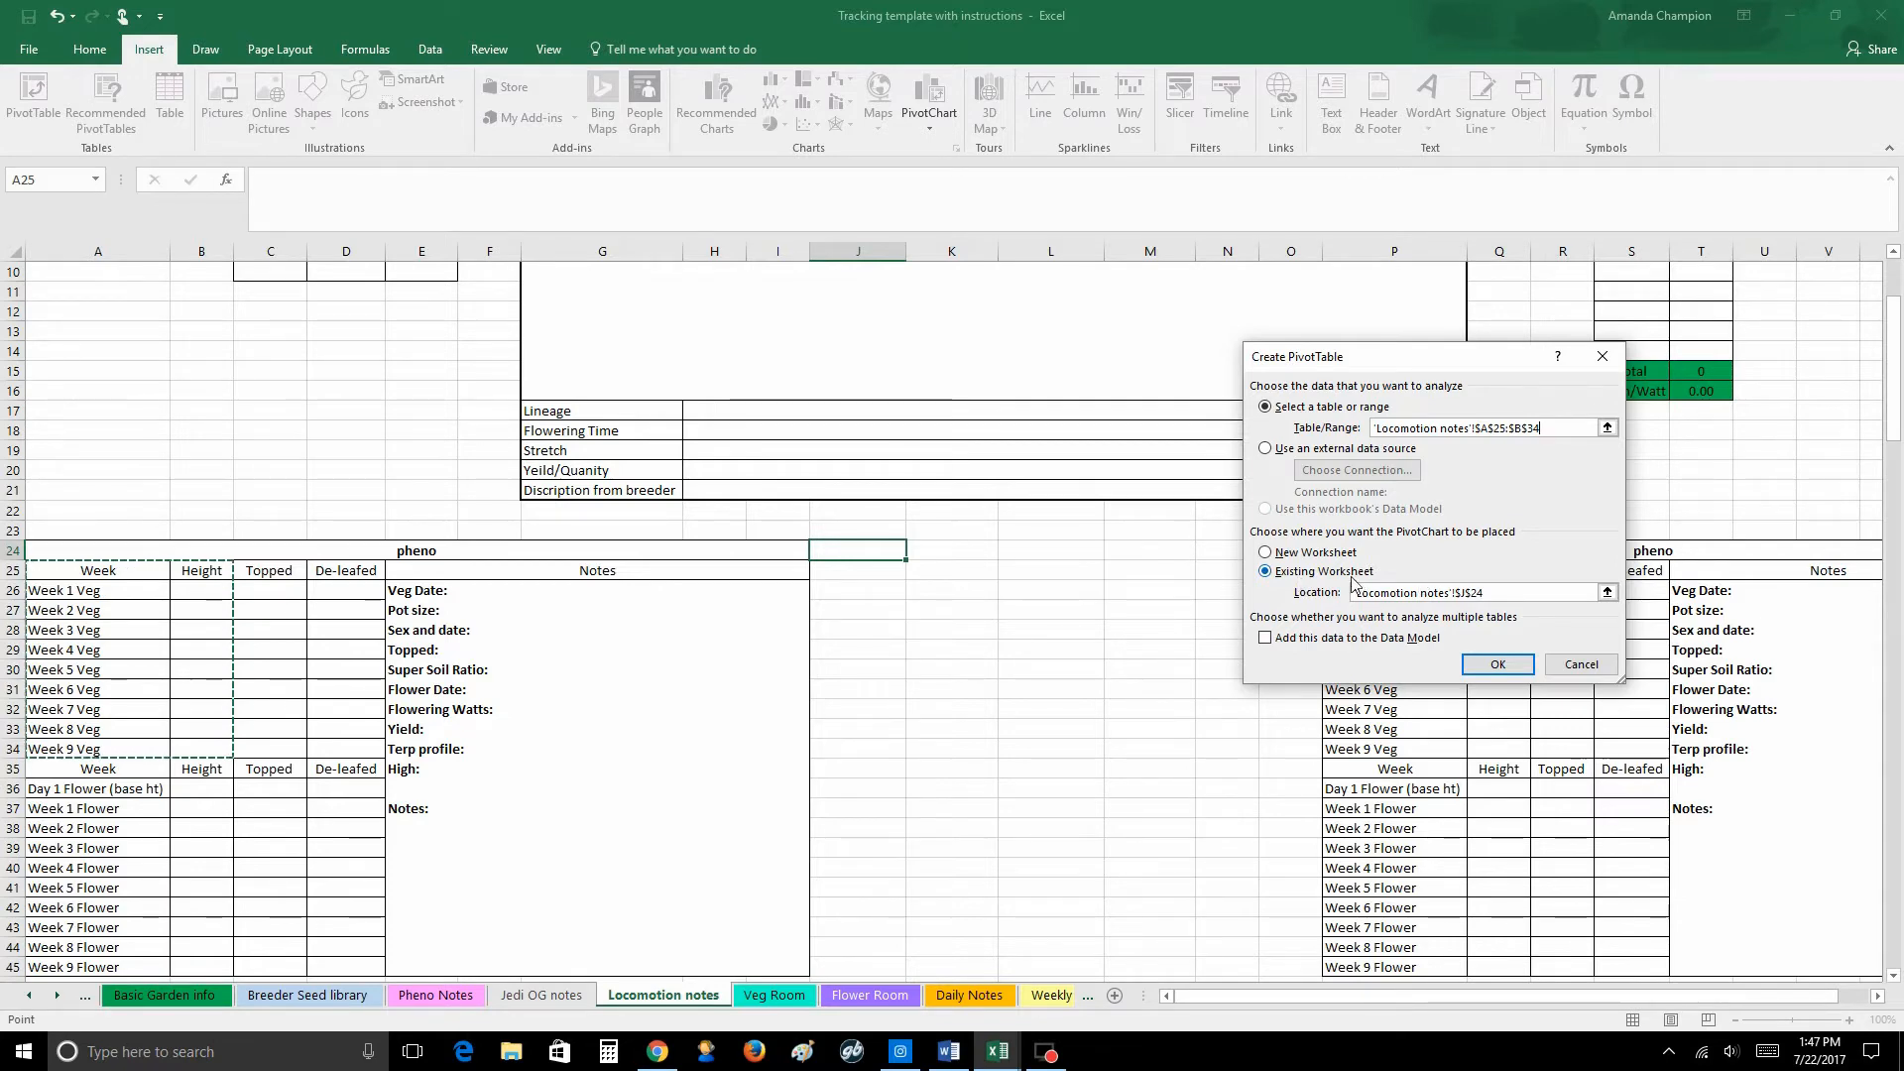
left_click(1496, 665)
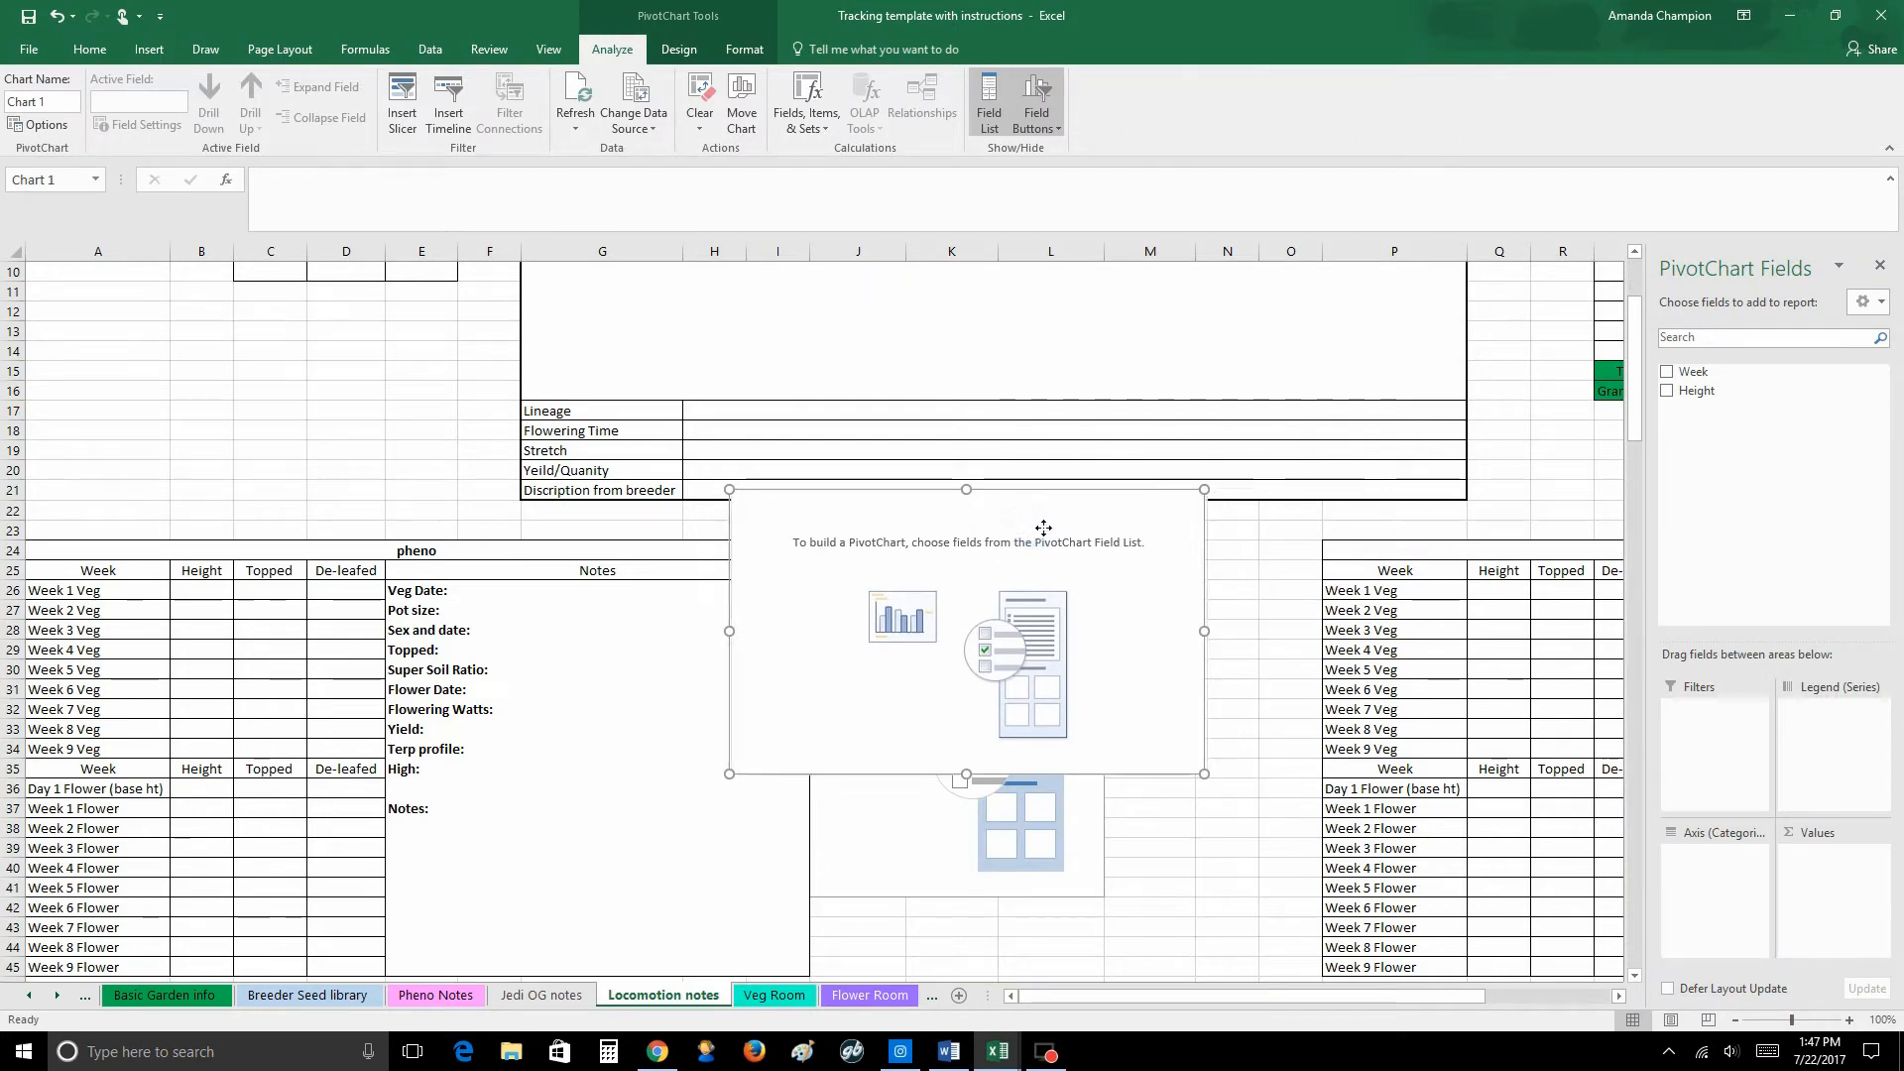
Step: Move the empty chart off the pivot table, then add Week as the pivot table's rows and Height as its values
left_click_drag(1032, 522, 1418, 303)
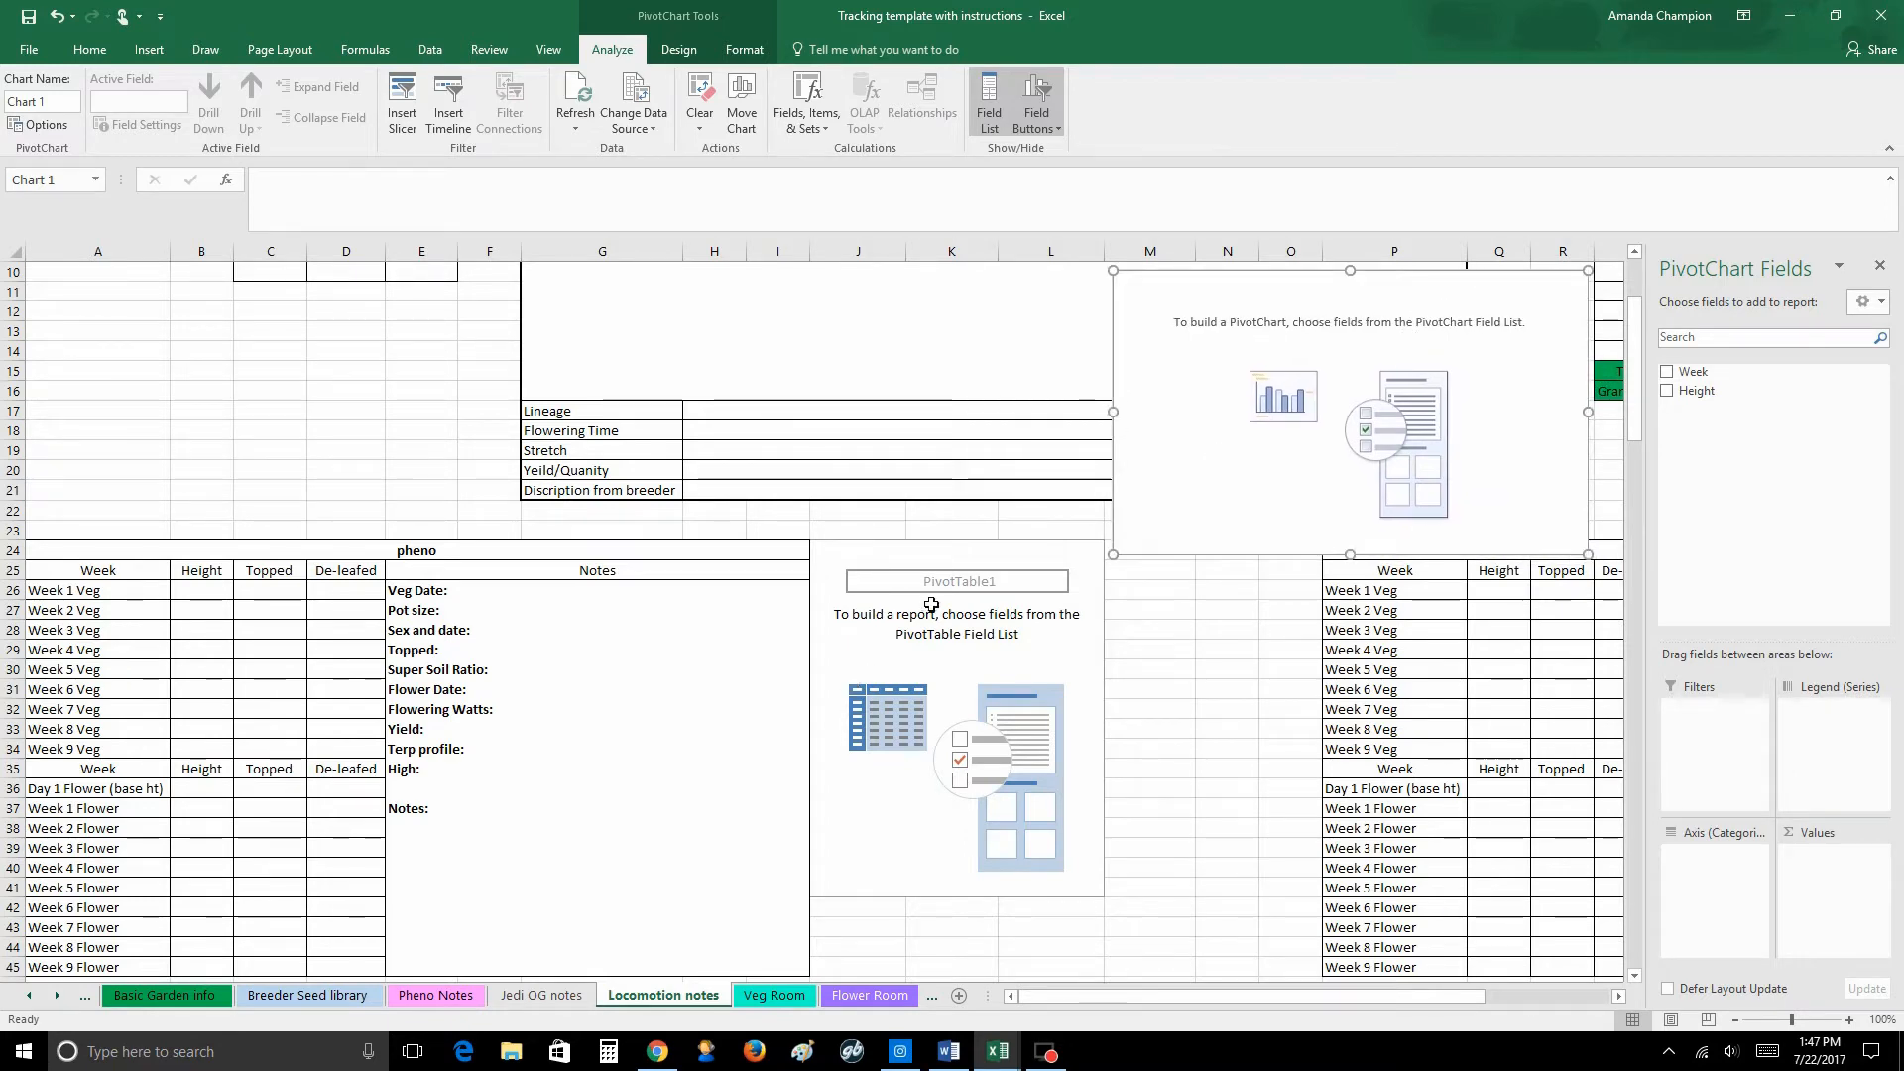
left_click(900, 645)
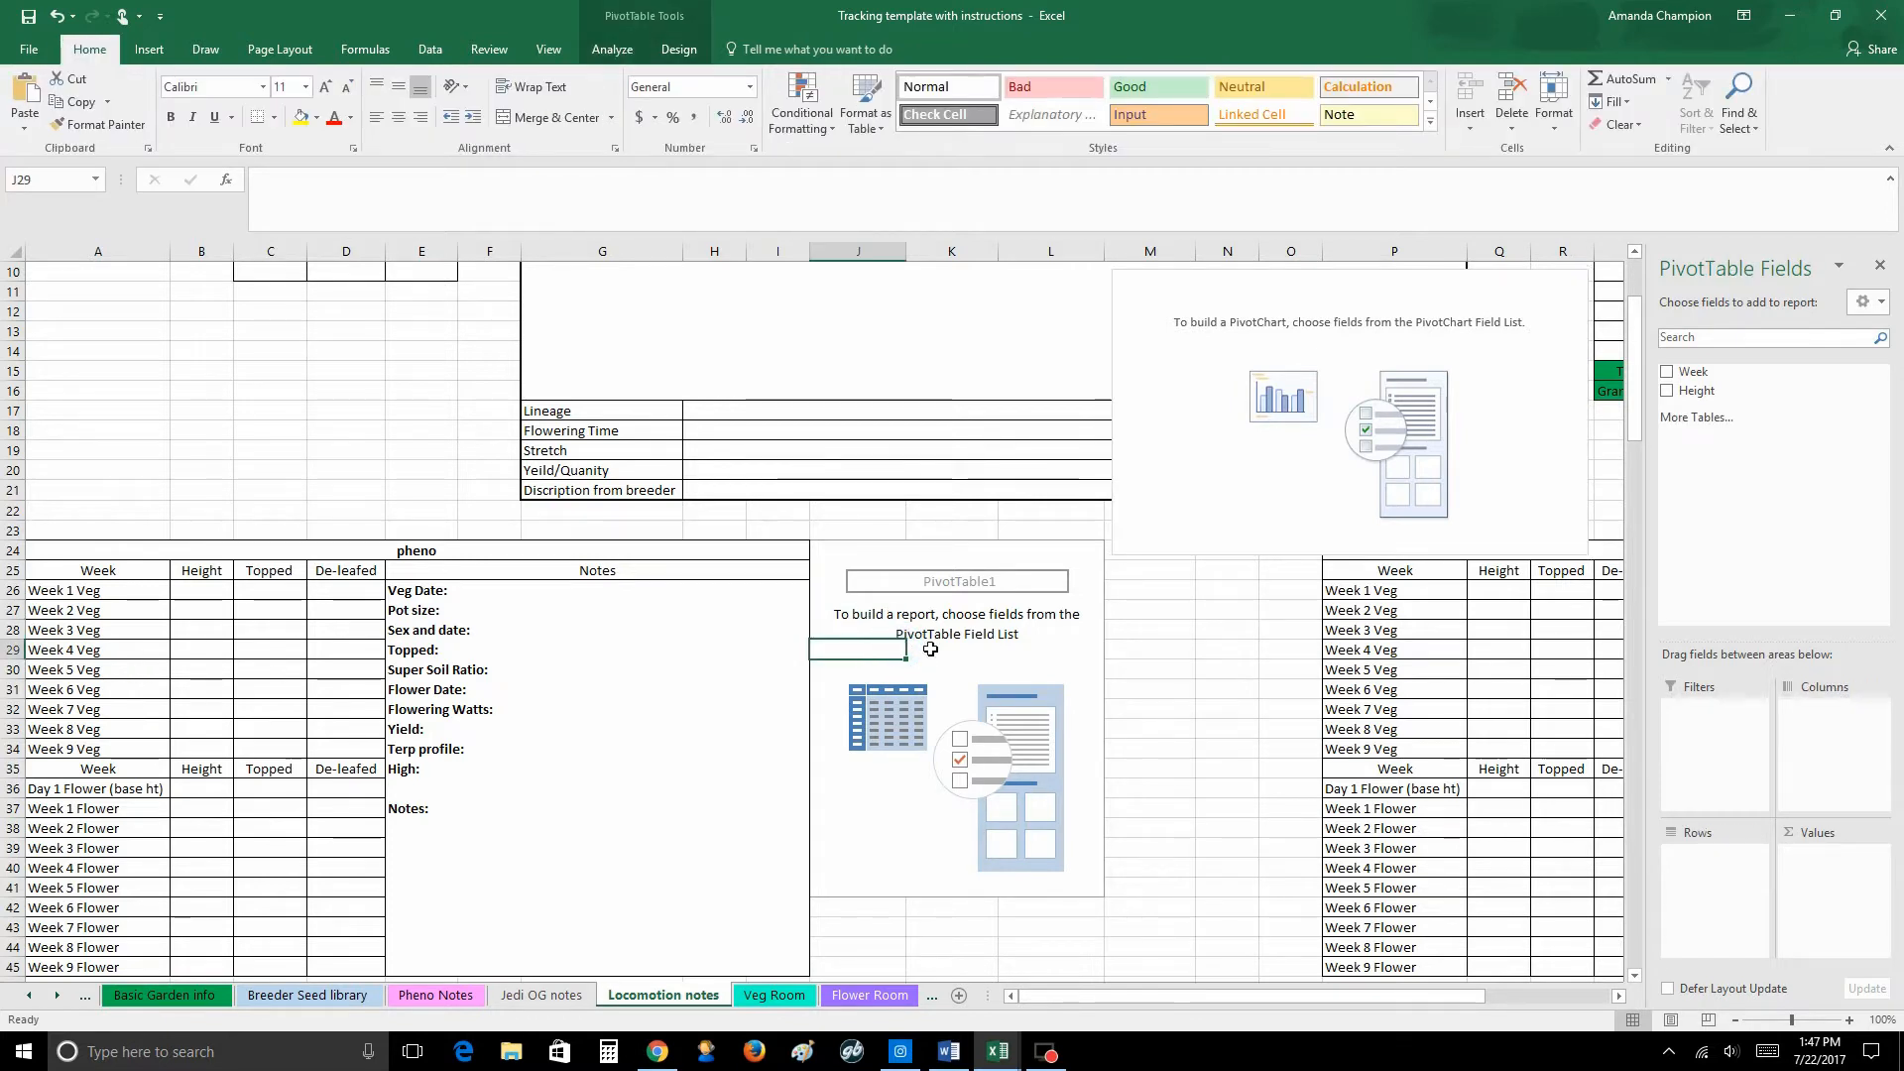
left_click(1668, 373)
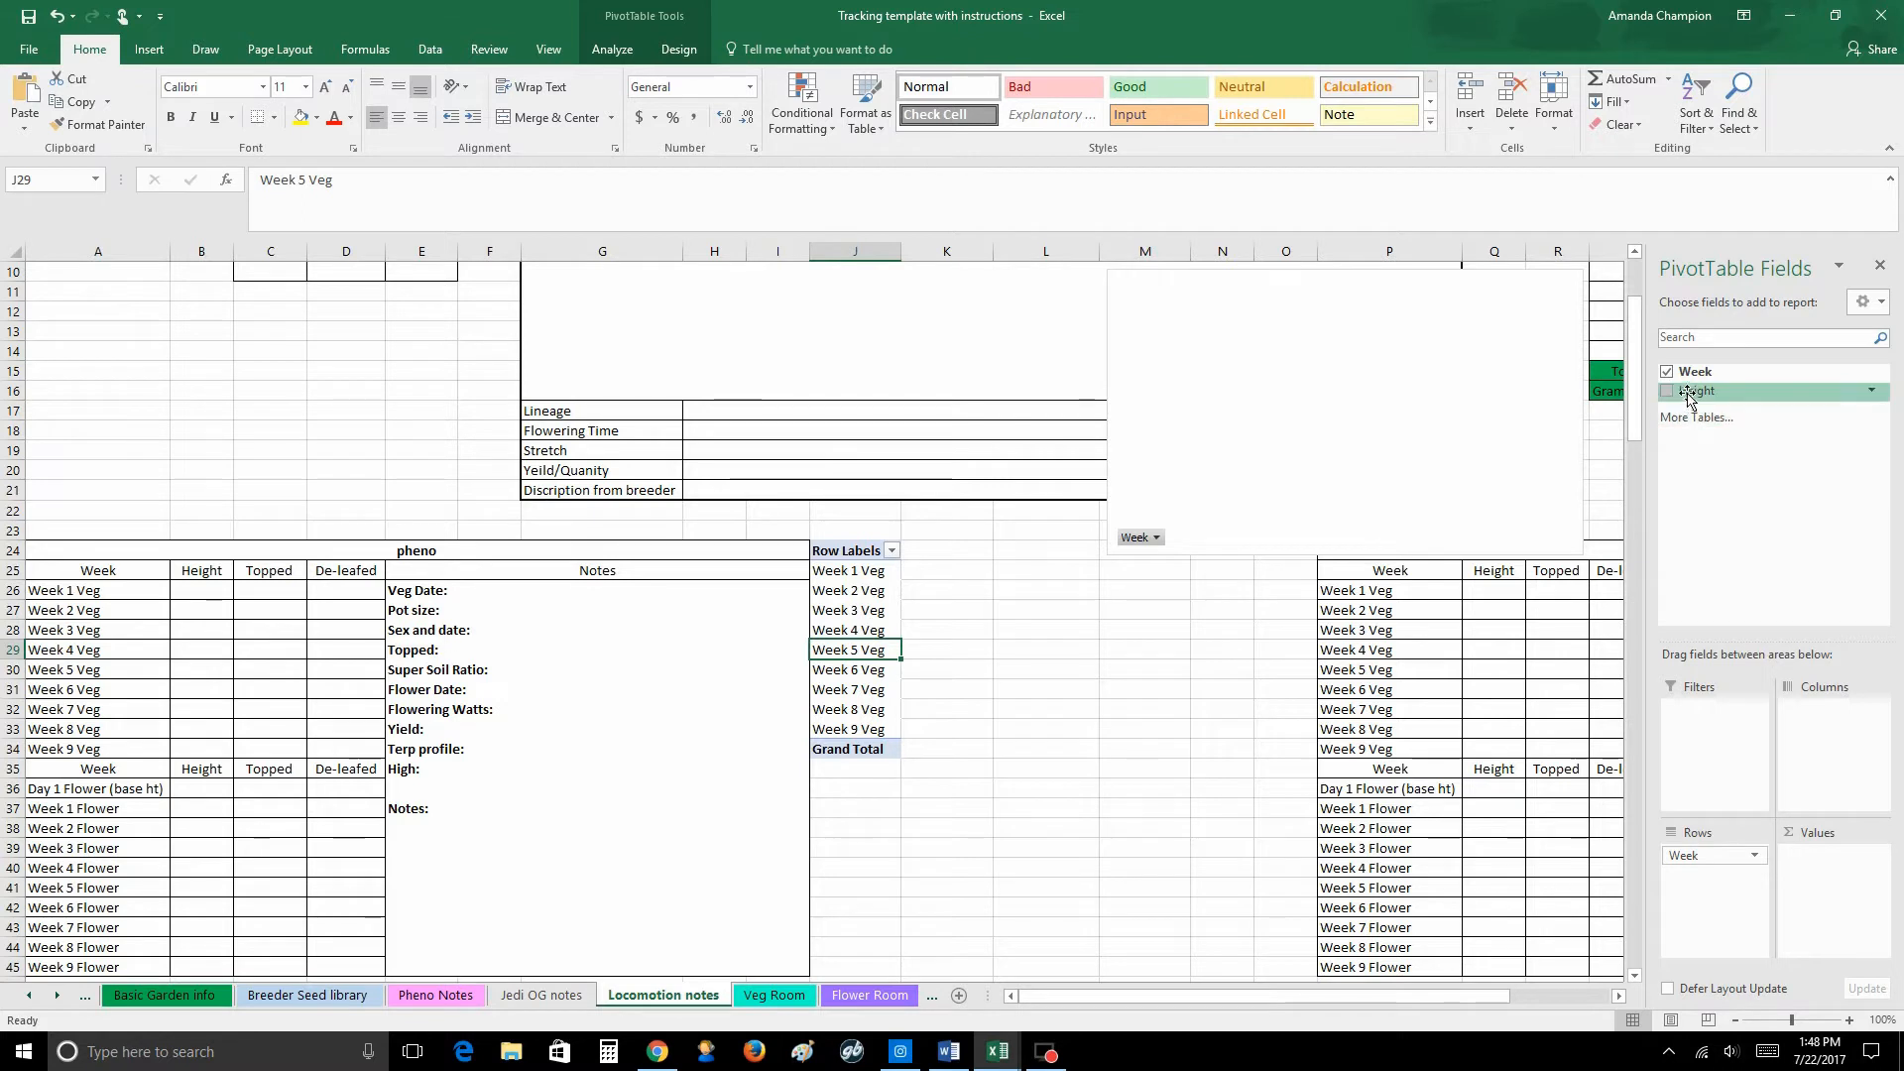
left_click_drag(1687, 390, 1822, 888)
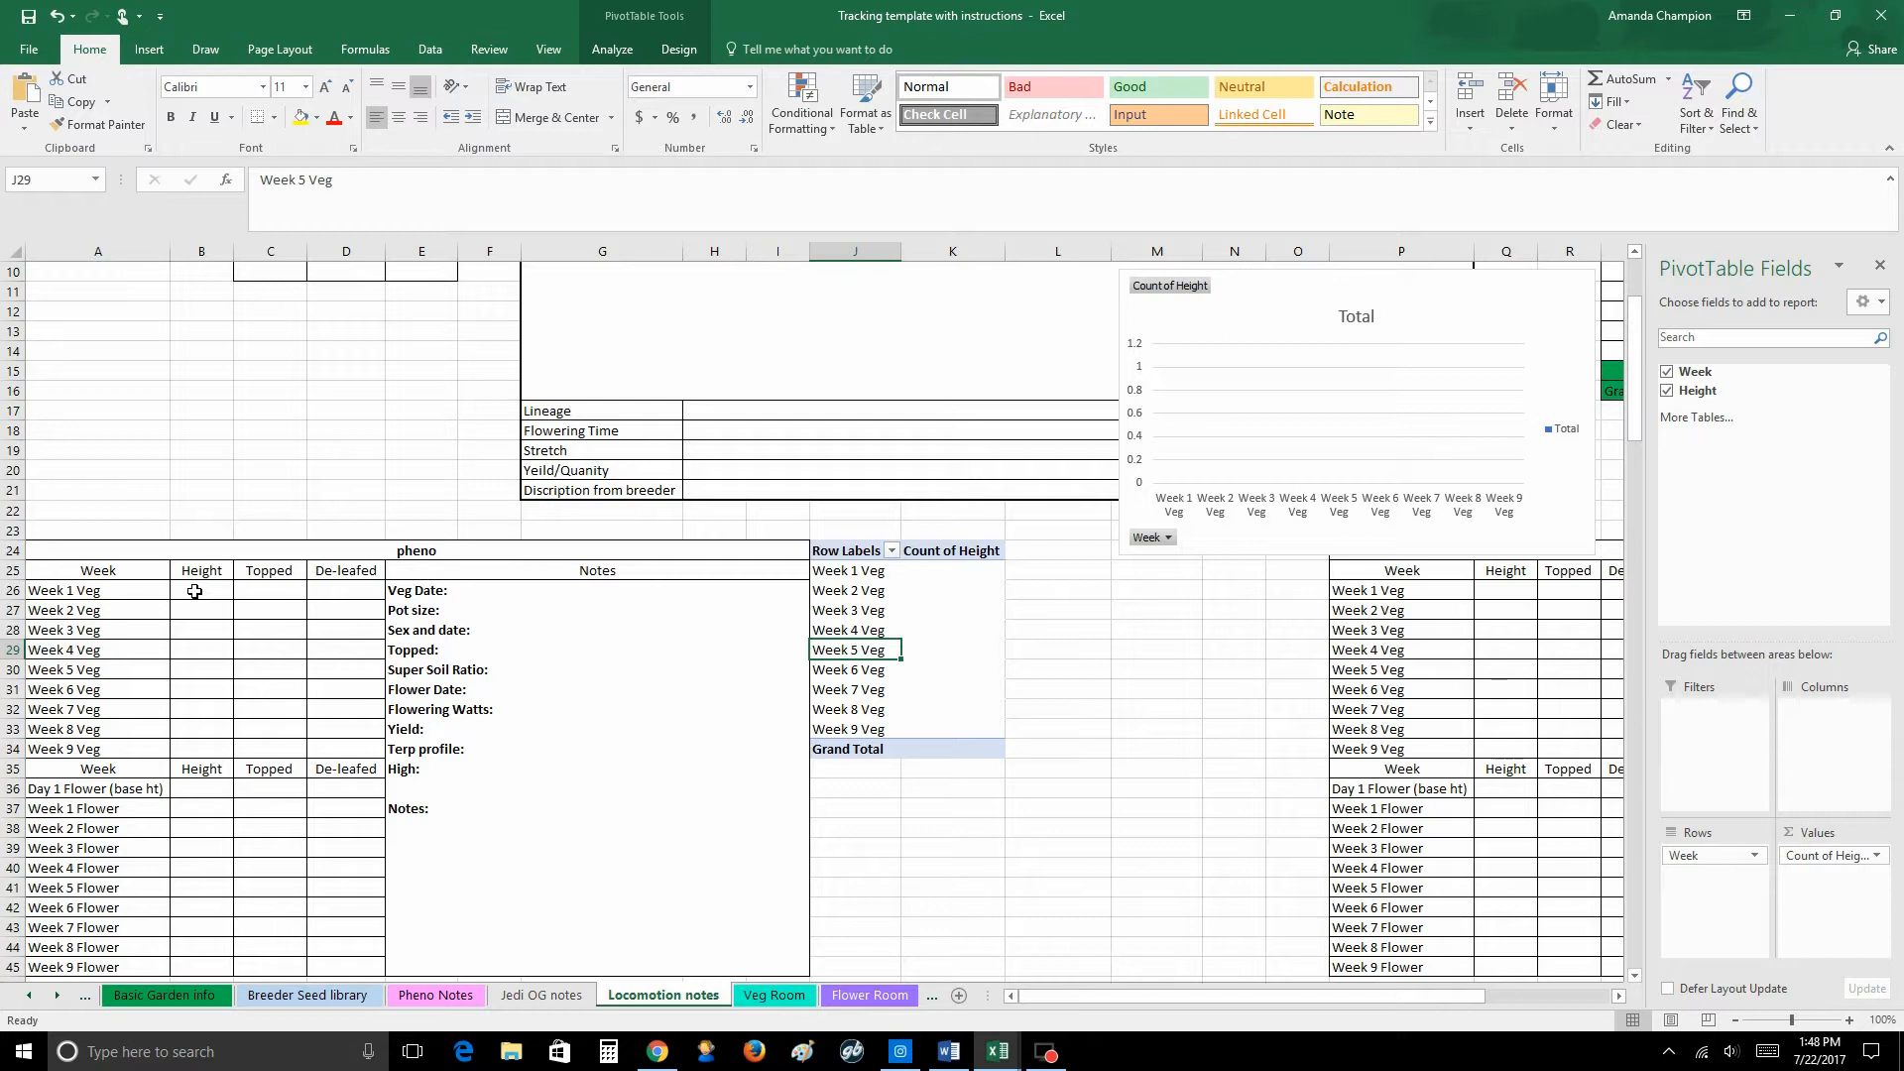
Step: Set the pivot table's Height value field to summarize by Max
left_click(1821, 854)
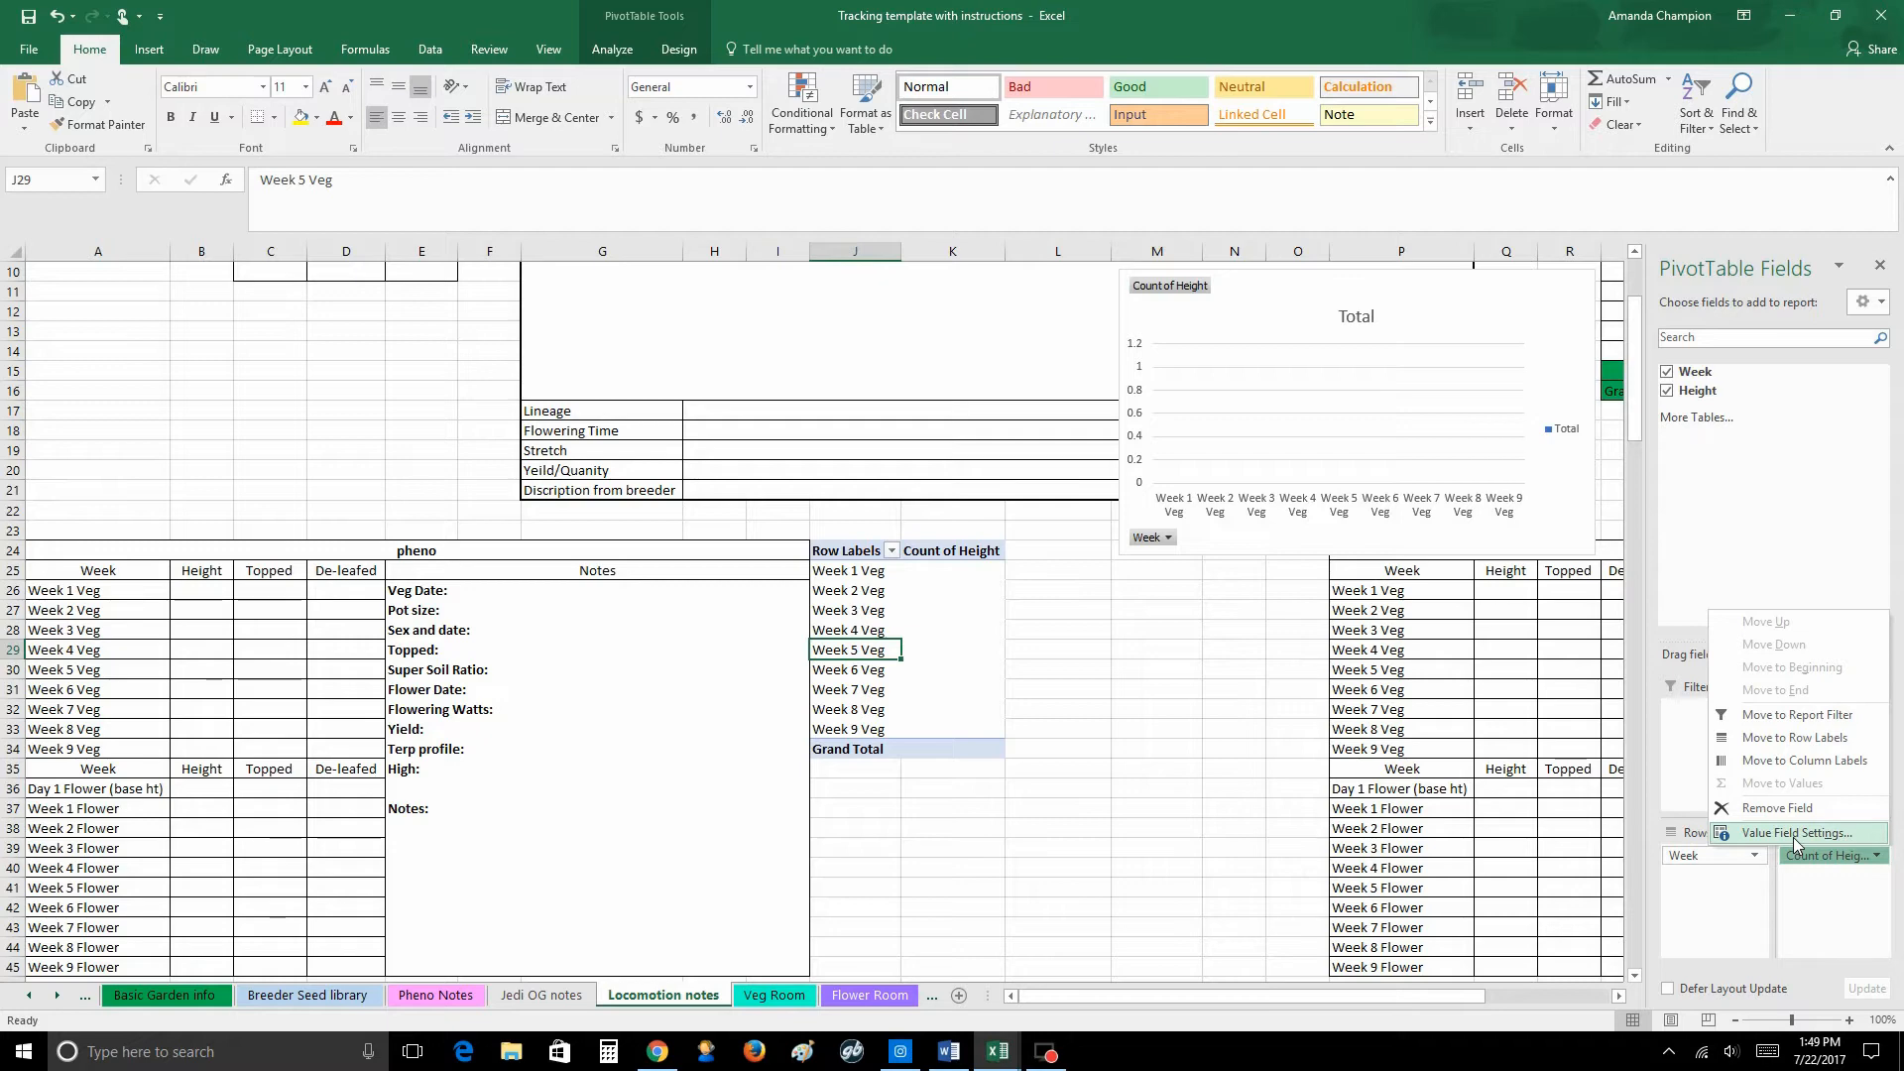
left_click(1797, 833)
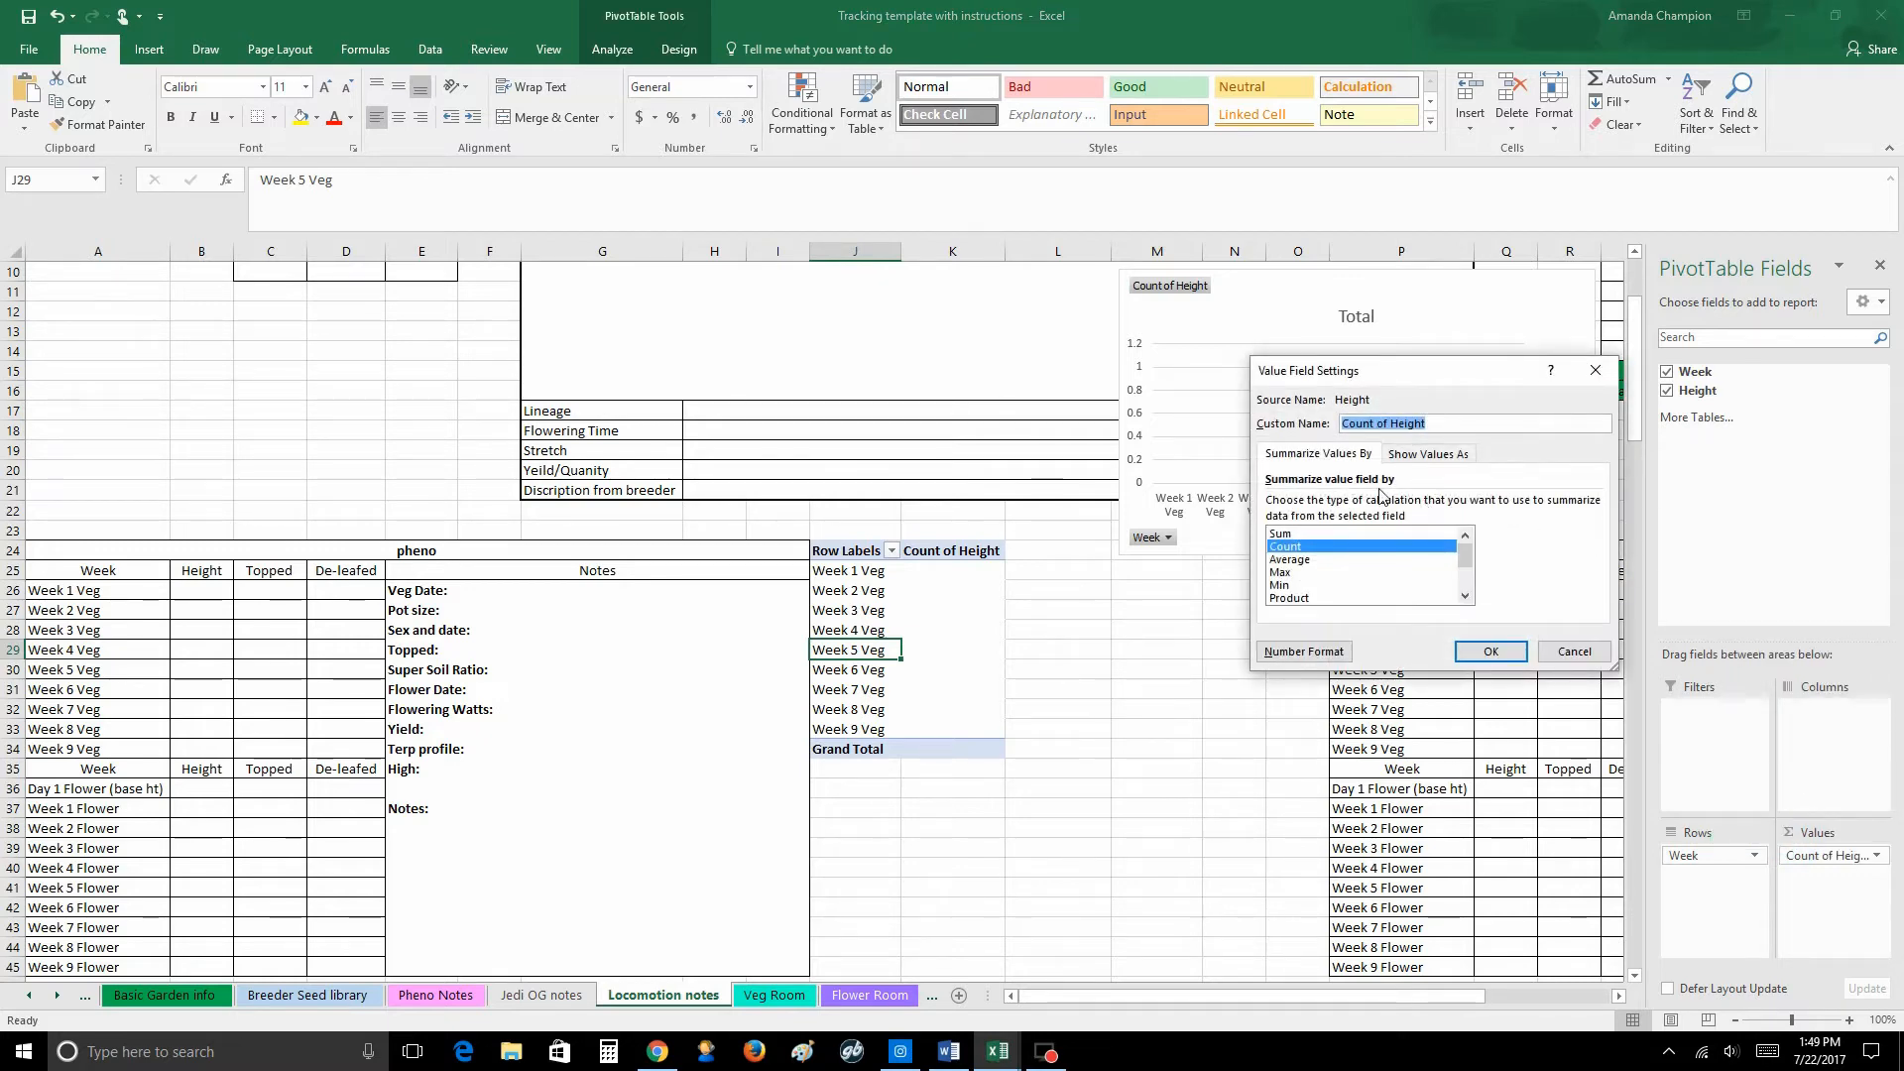
left_click(1281, 575)
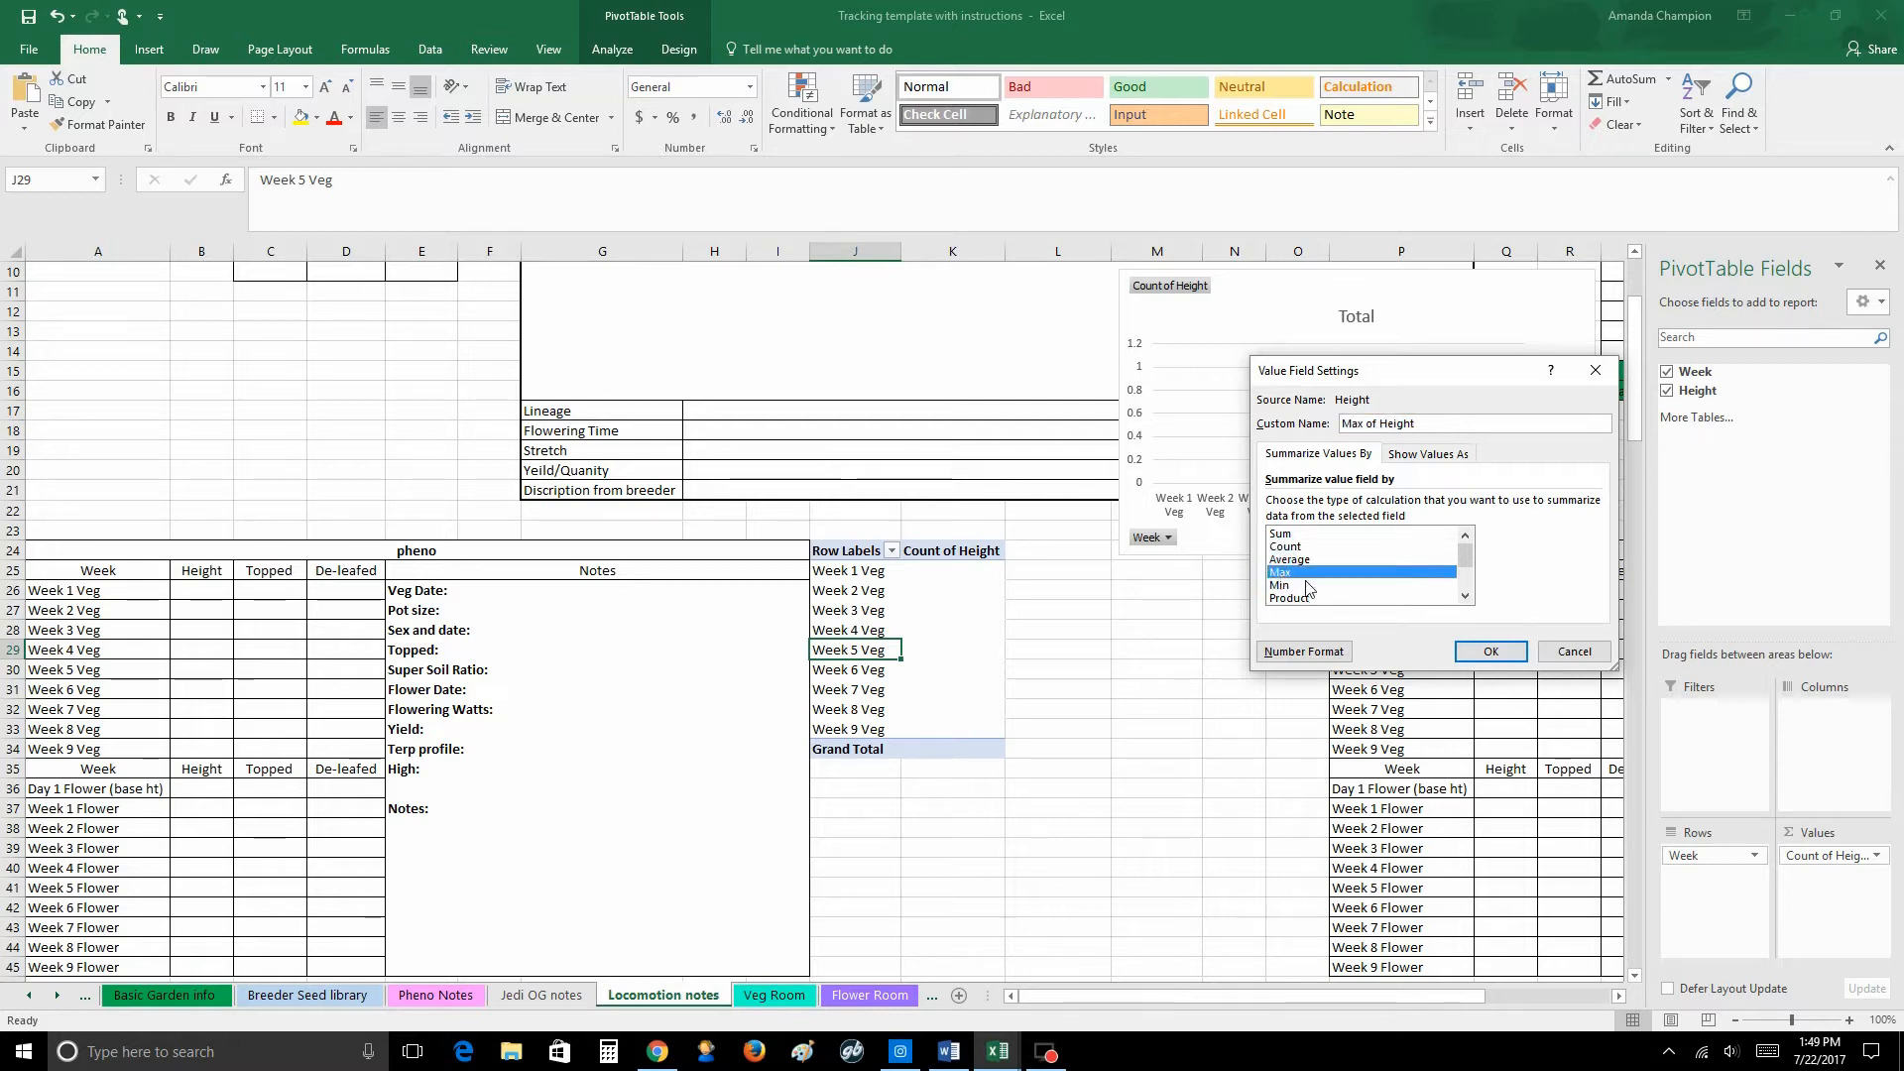
Step: Show the Height values as % Difference From with base field Week and base item (previous), and move the chart below the pivot table
left_click(1422, 455)
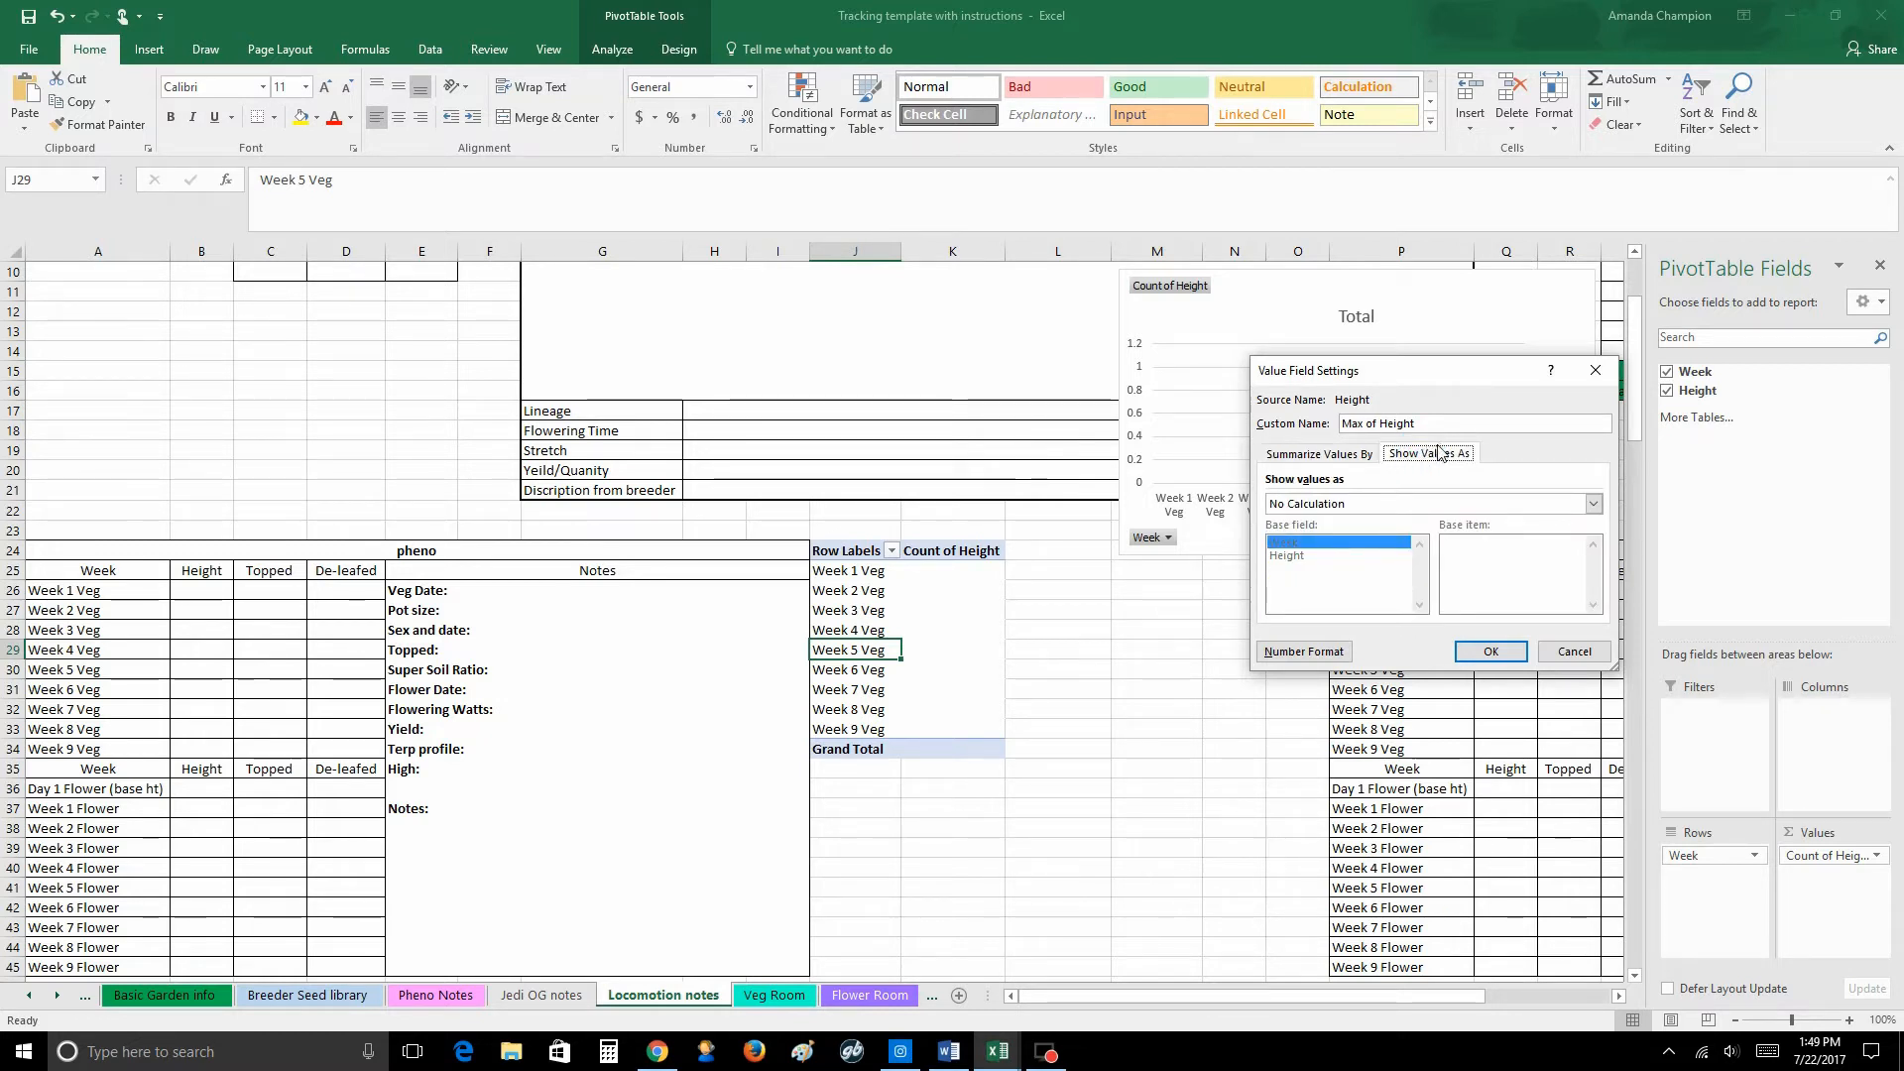
left_click(1303, 506)
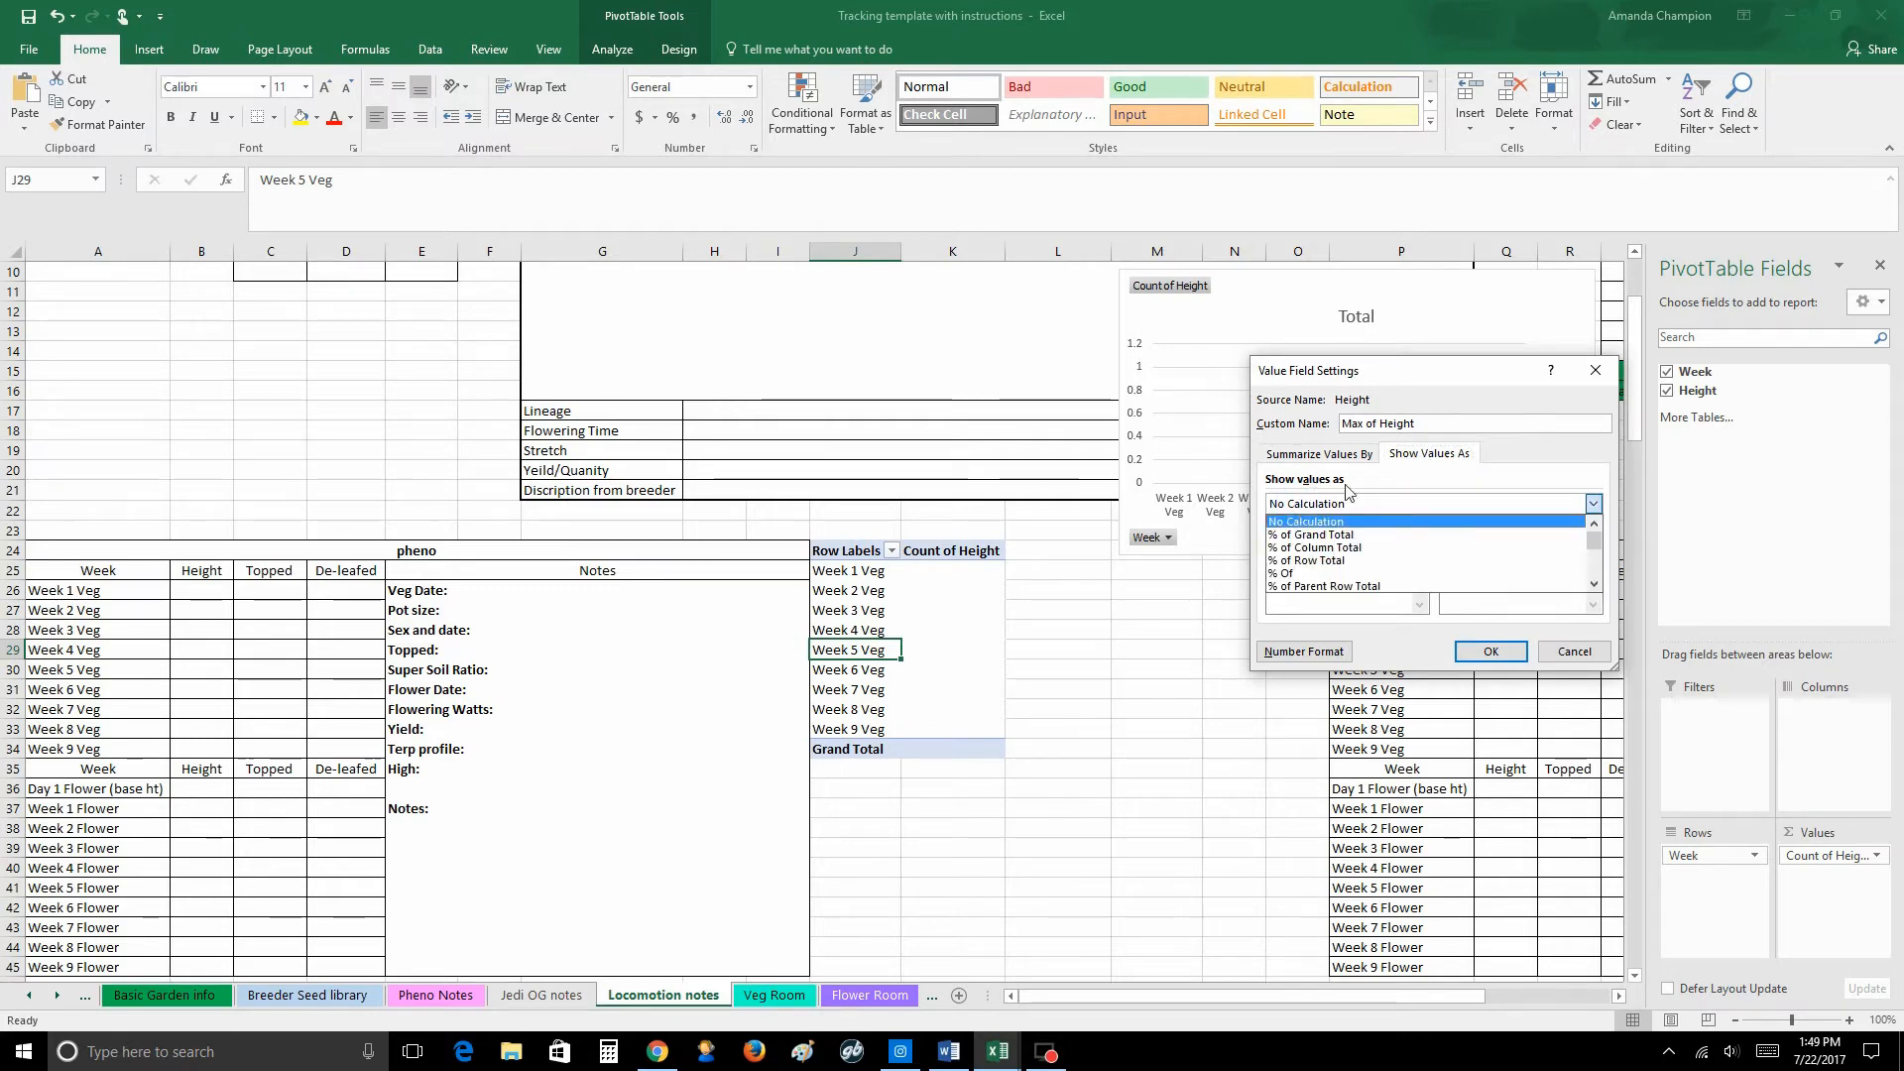
scroll(1352, 545, "down", 4)
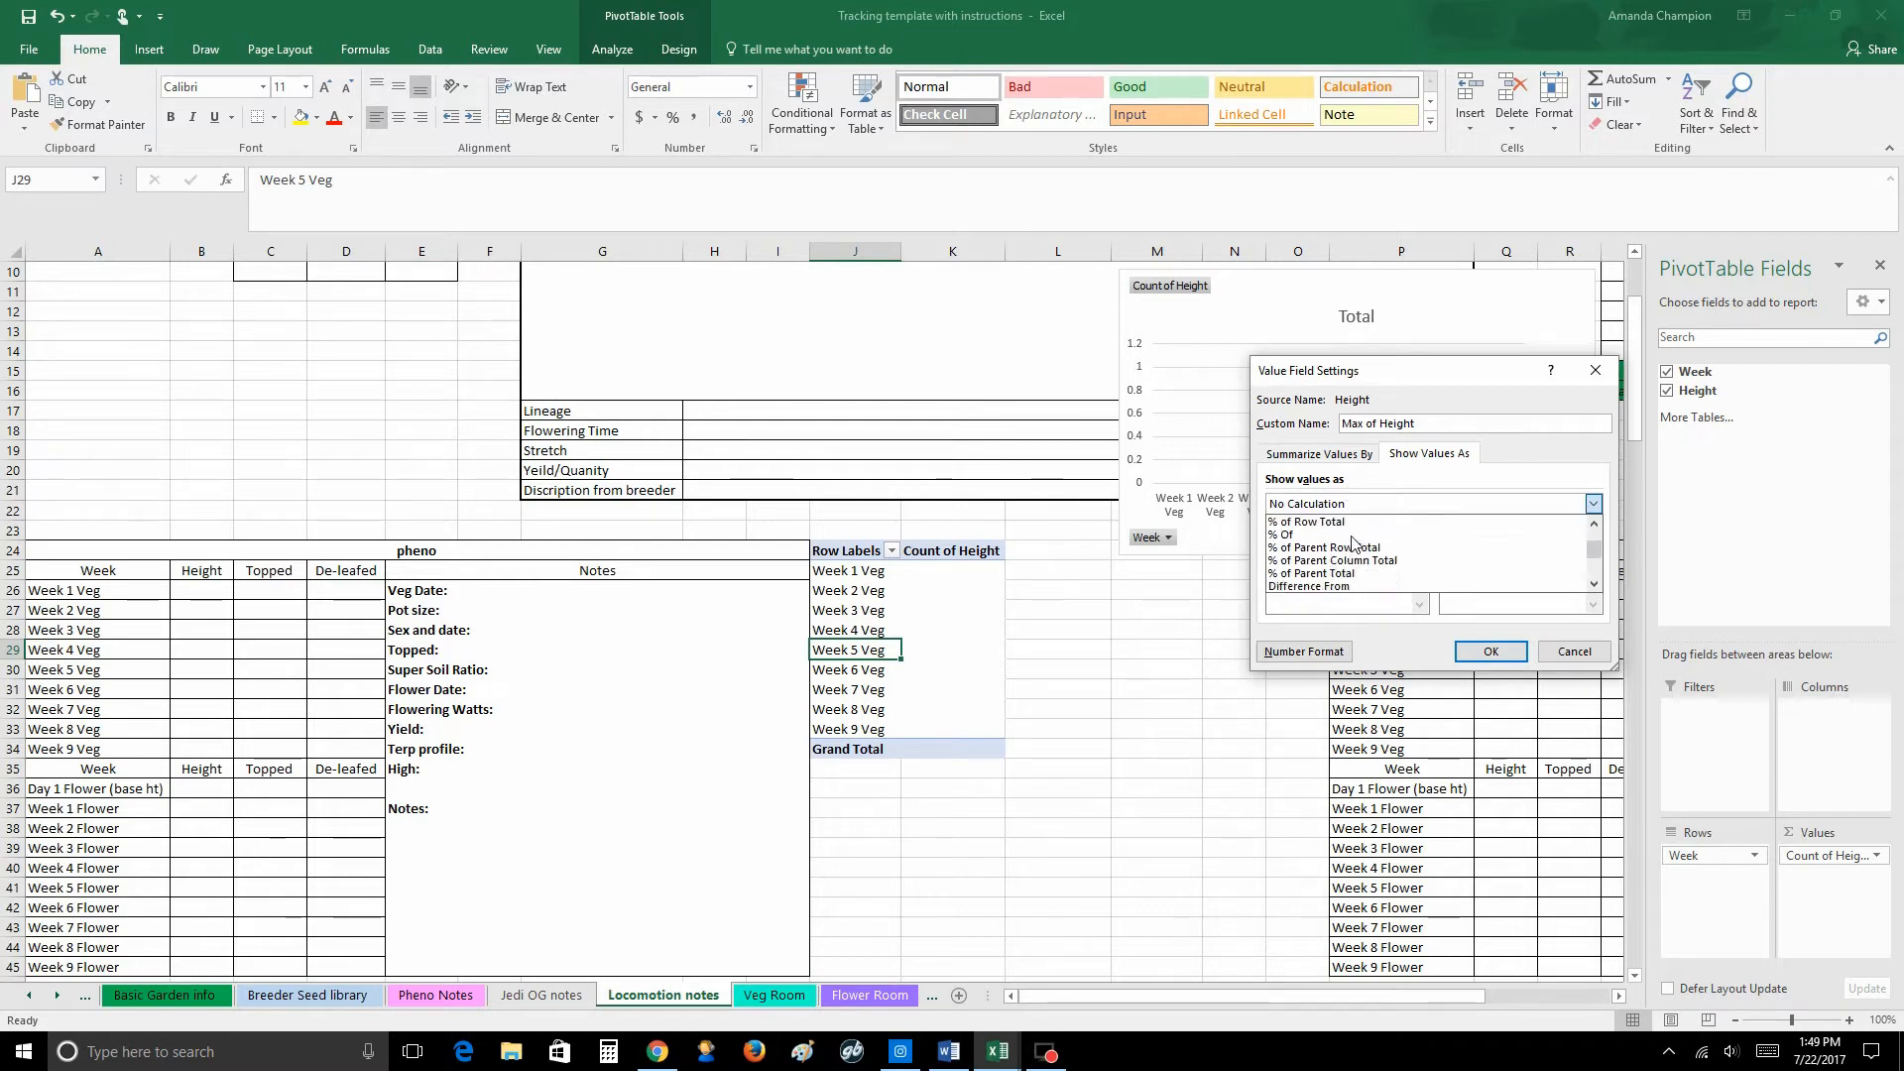
scroll(1352, 558, "down", 1)
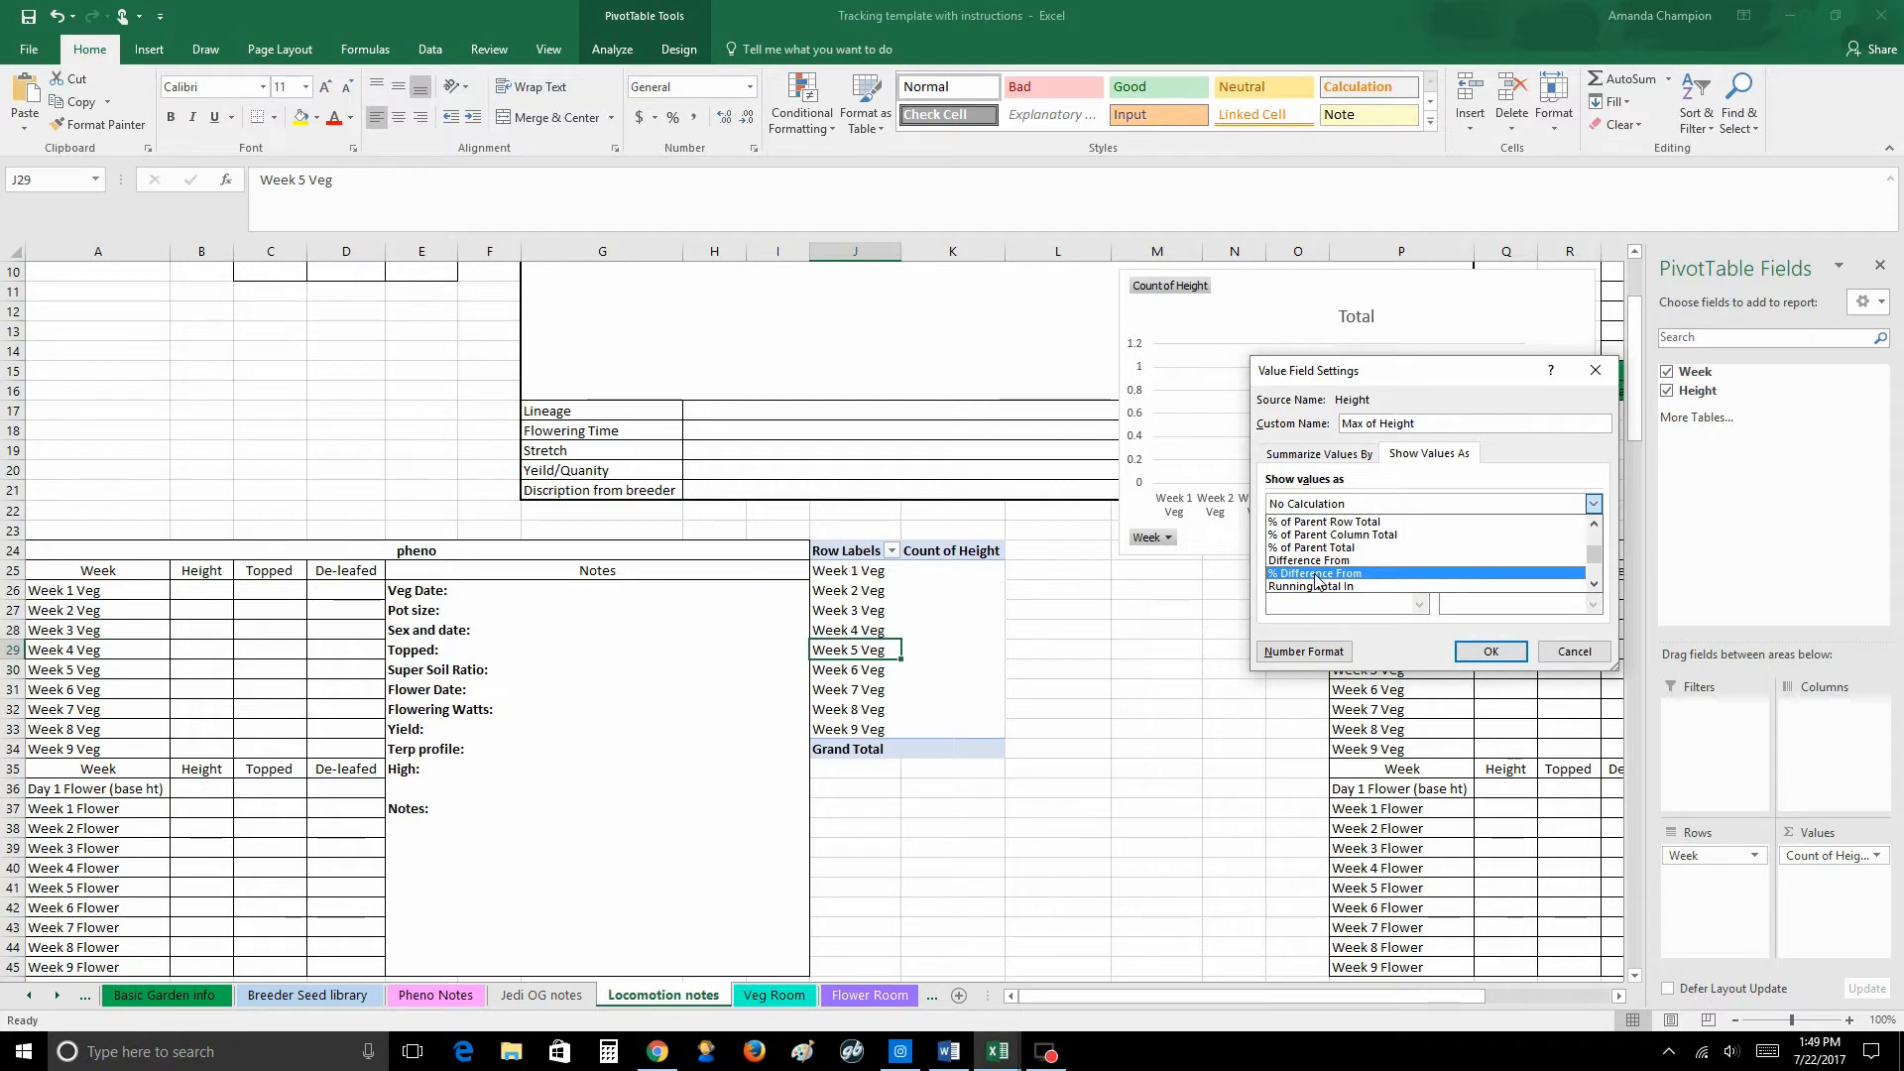
left_click(1315, 574)
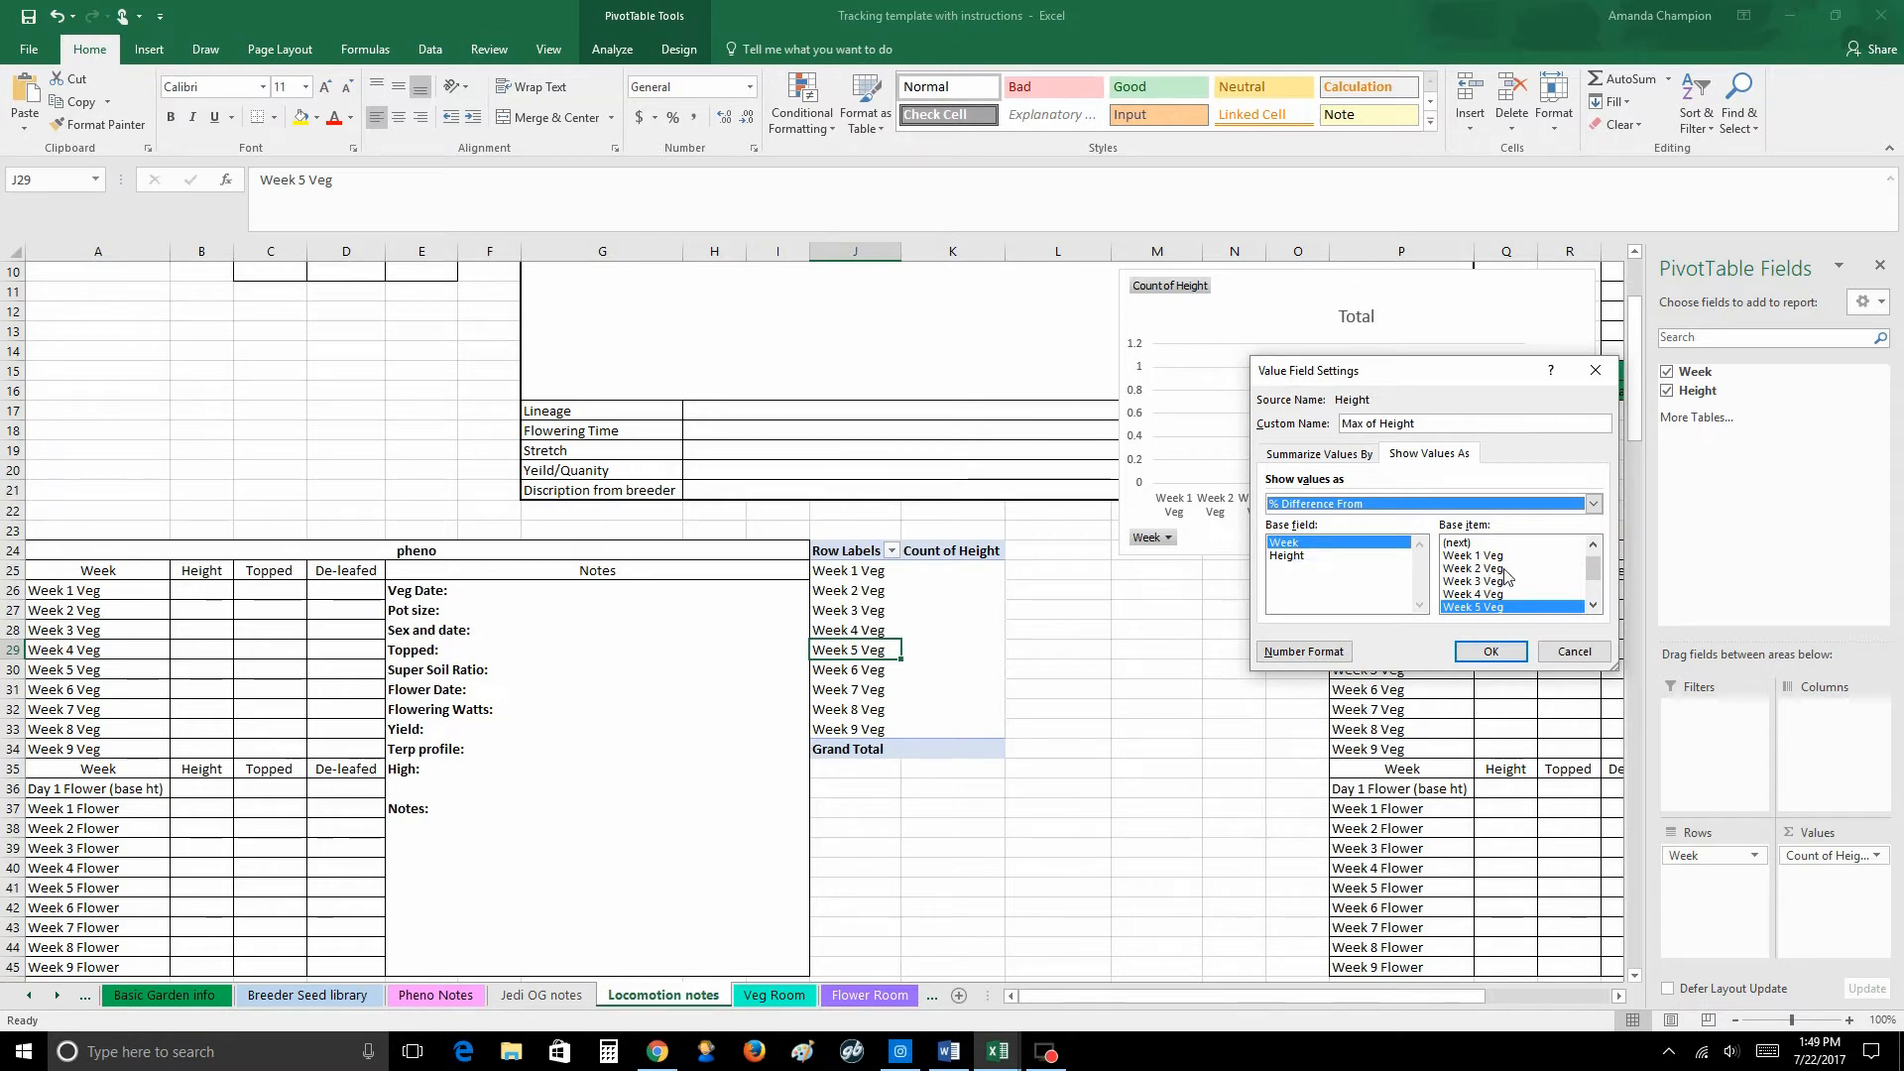
left_click_drag(1593, 573, 1593, 567)
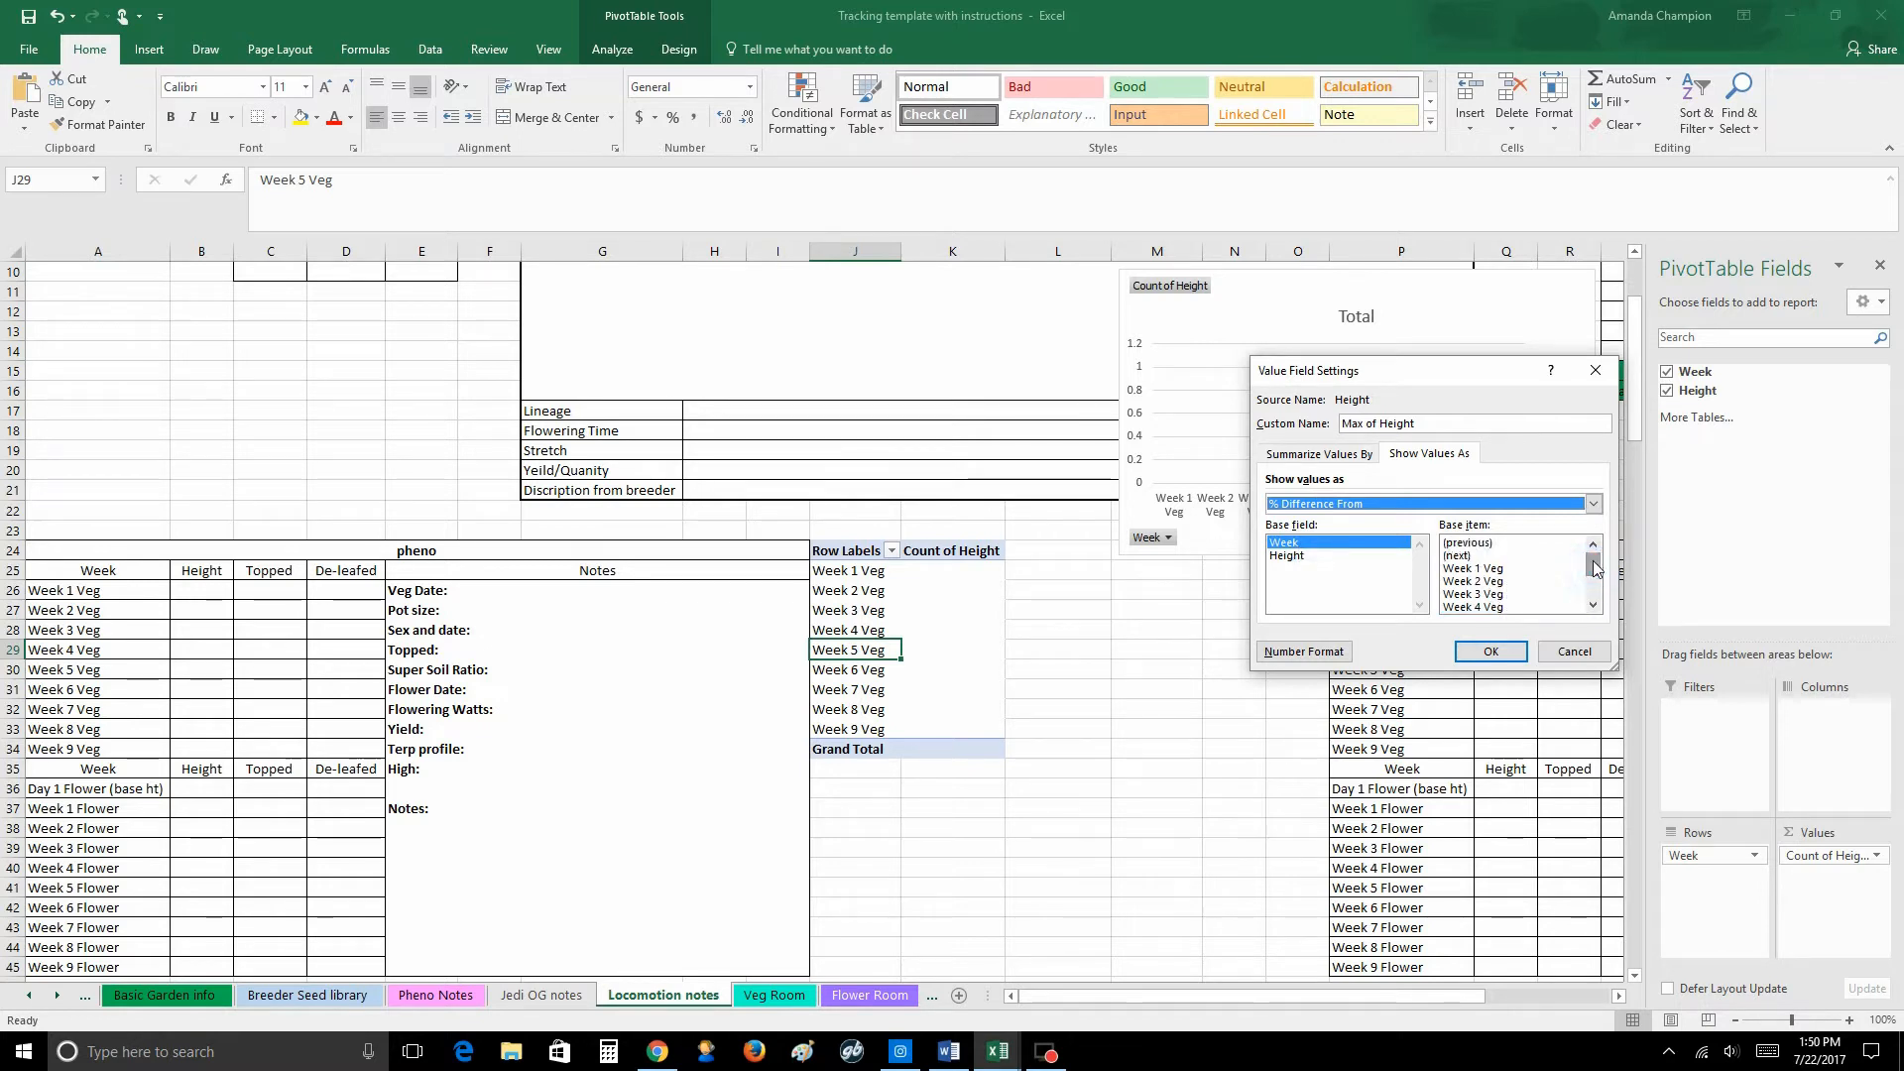
left_click(1472, 544)
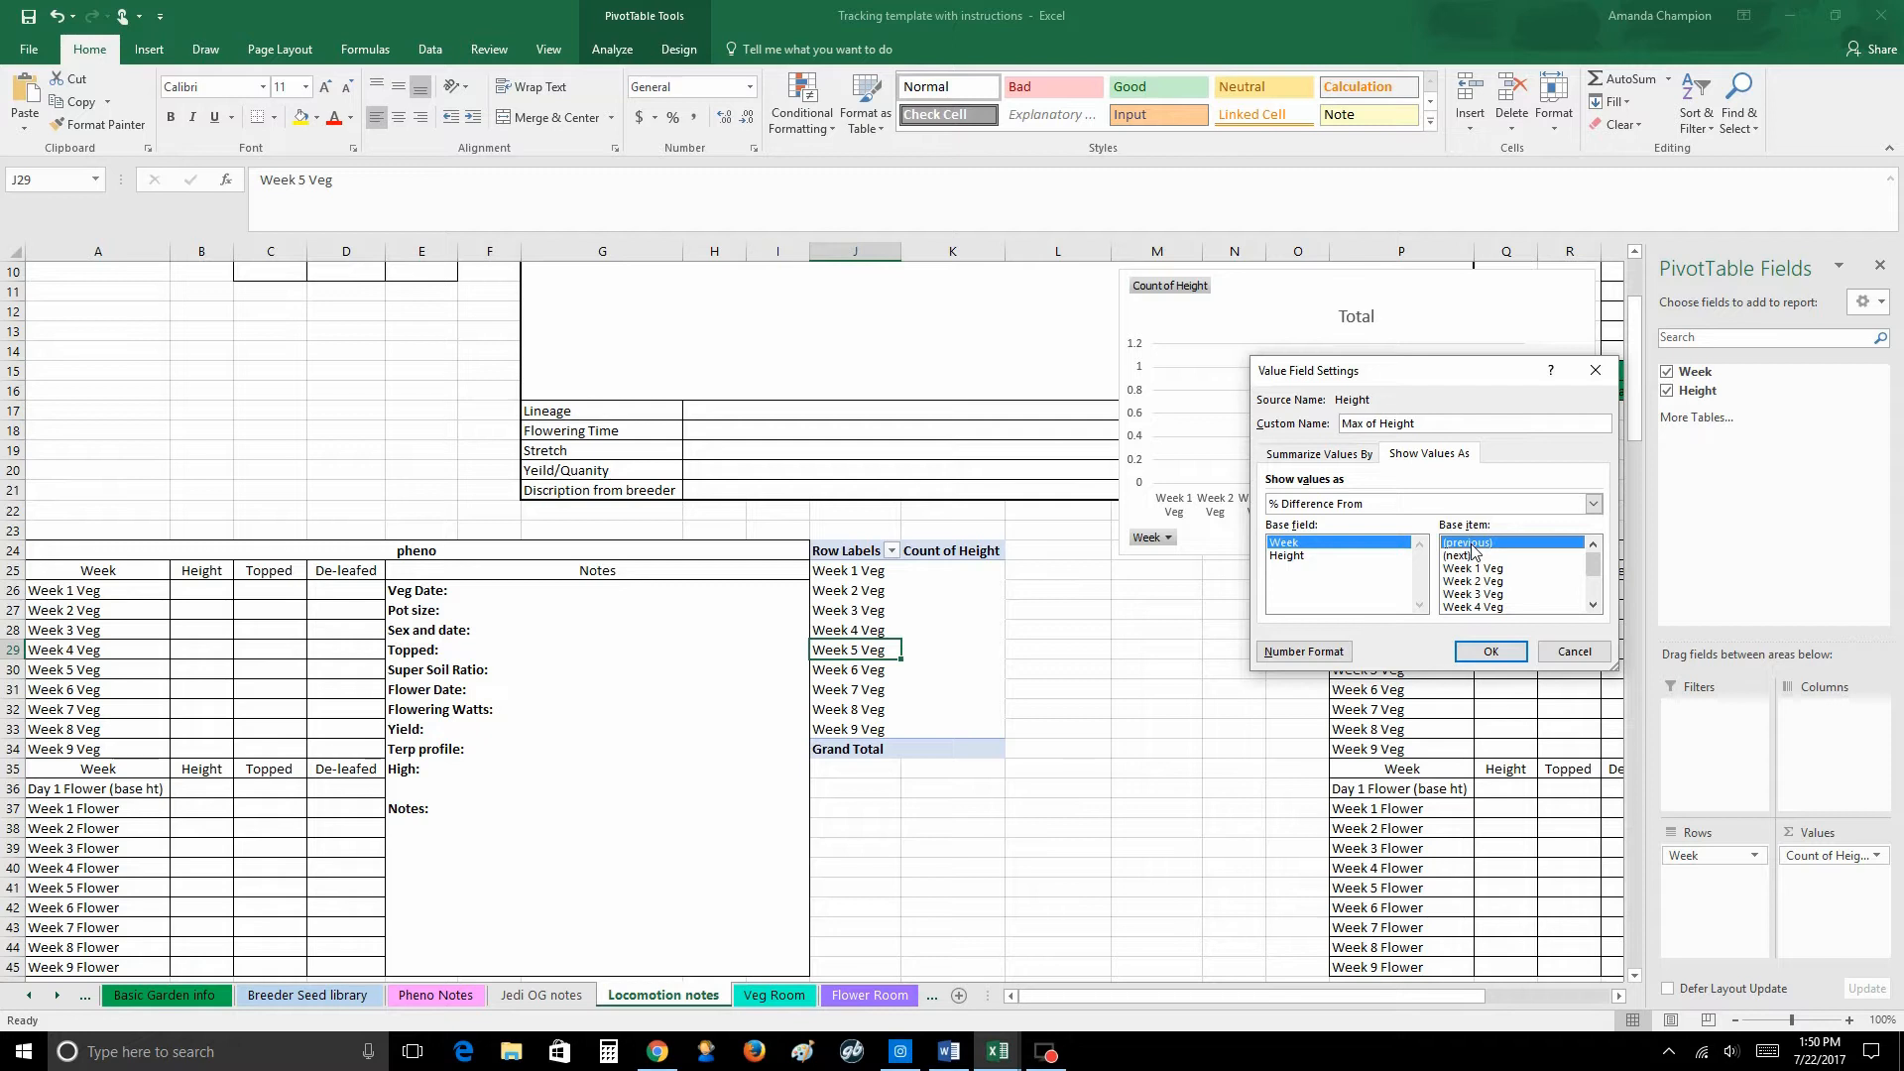
left_click(1494, 651)
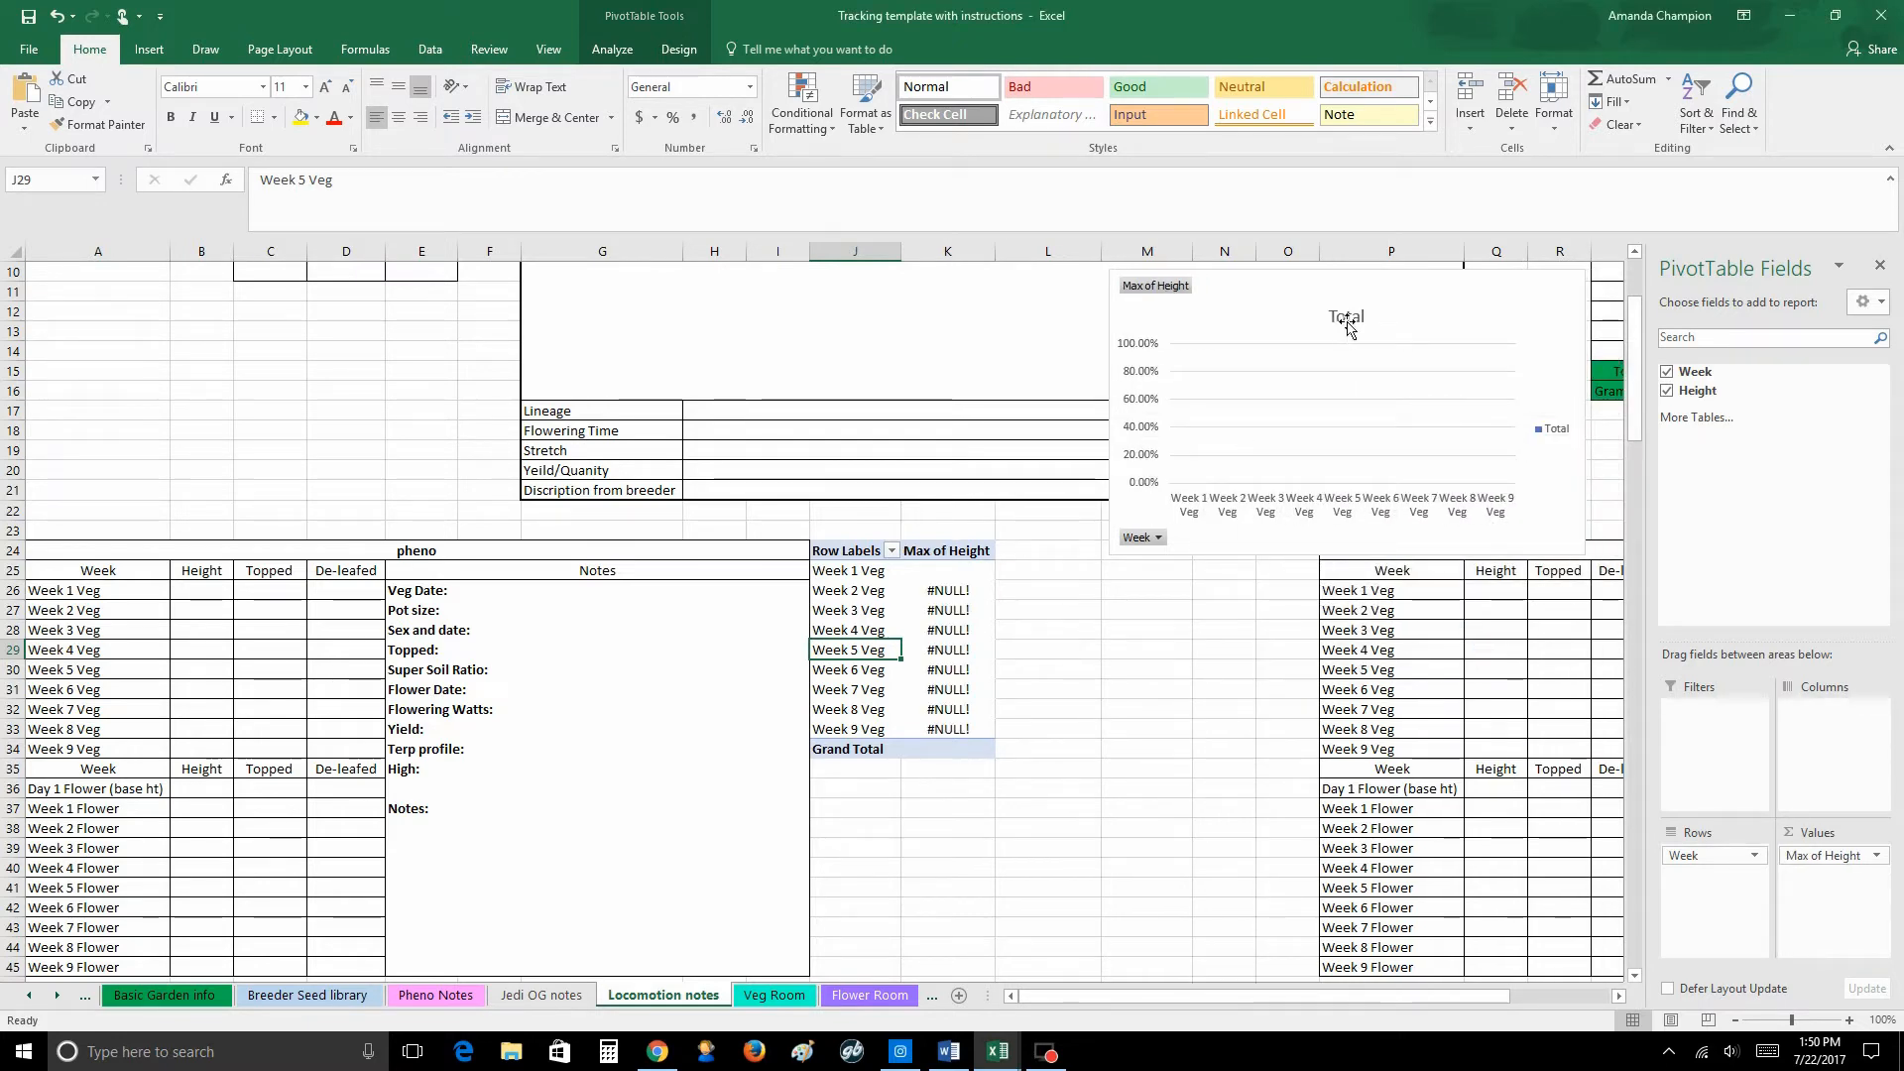
left_click_drag(1373, 297, 1087, 802)
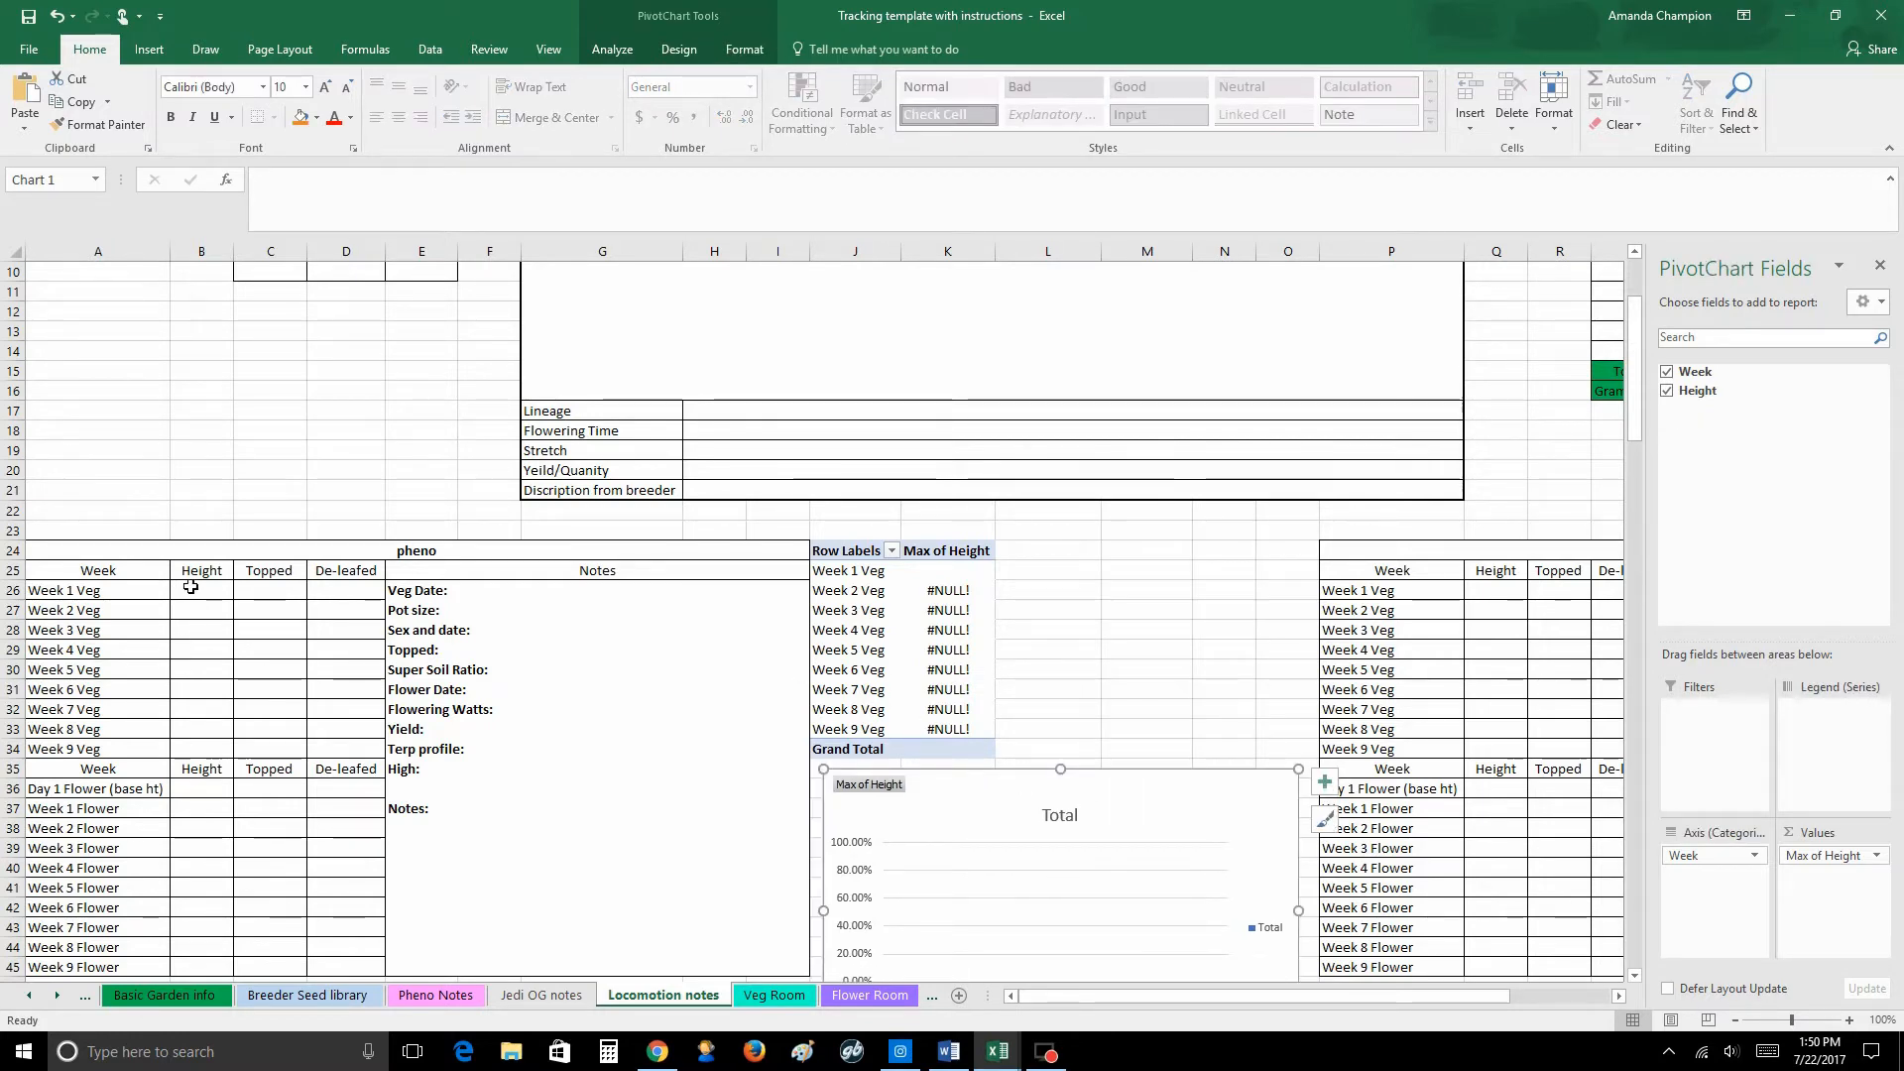
Step: Enter the first pheno's veg heights for Weeks 1 to 4 as 3, 6, 7.5 and 12.5
left_click(191, 587)
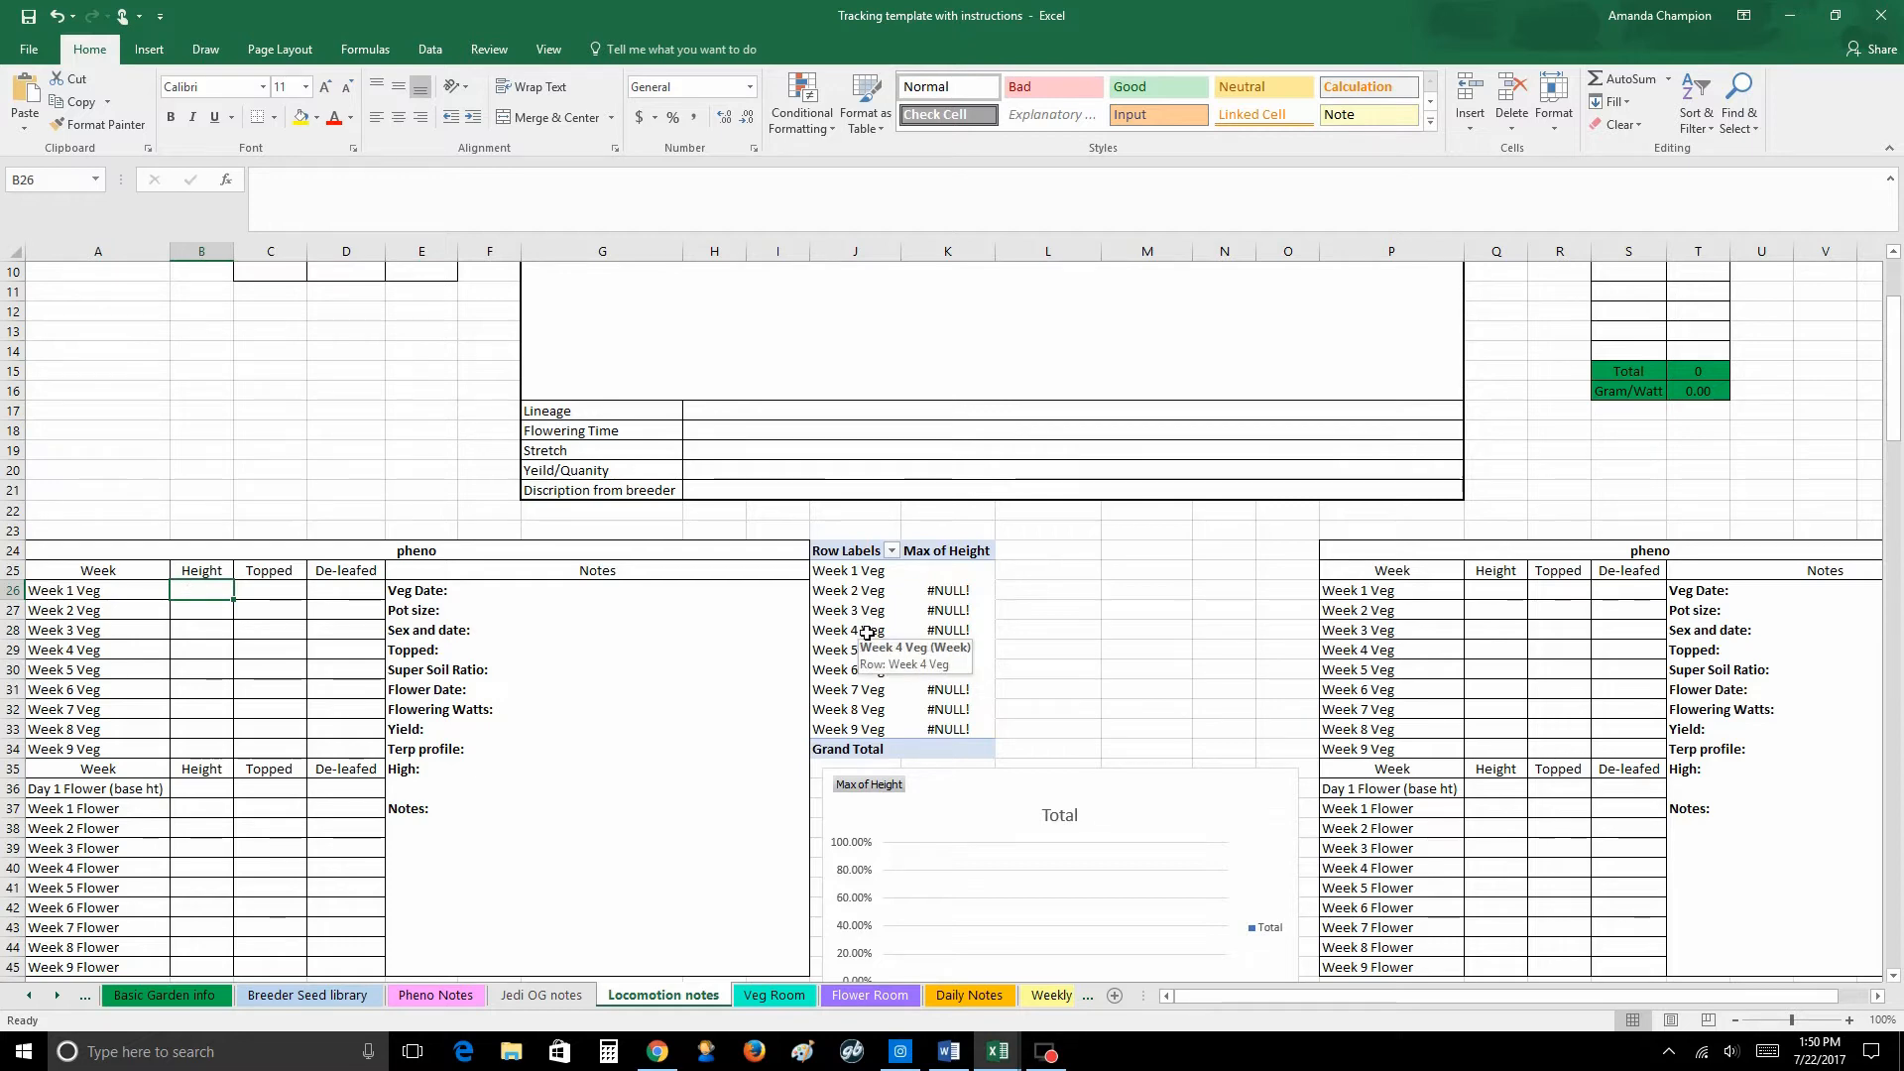
left_click(198, 588)
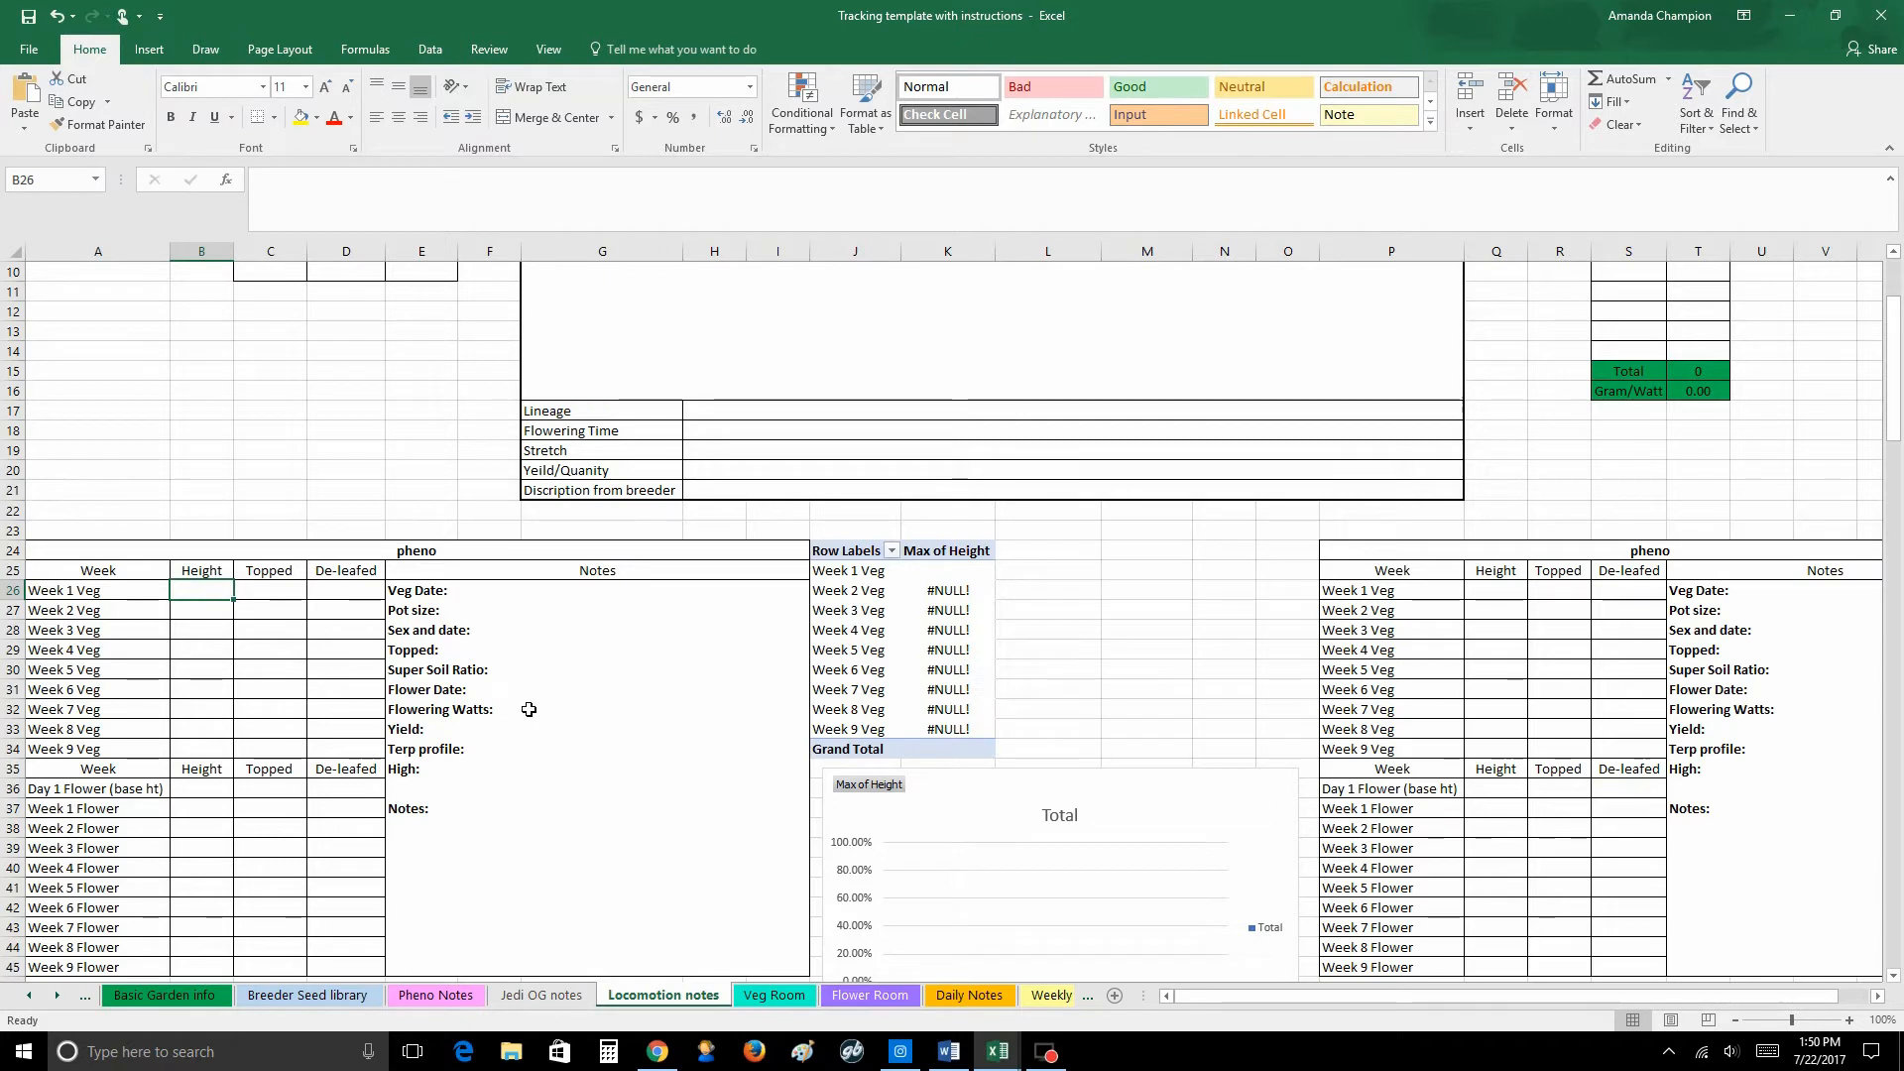
type("3")
key("Return")
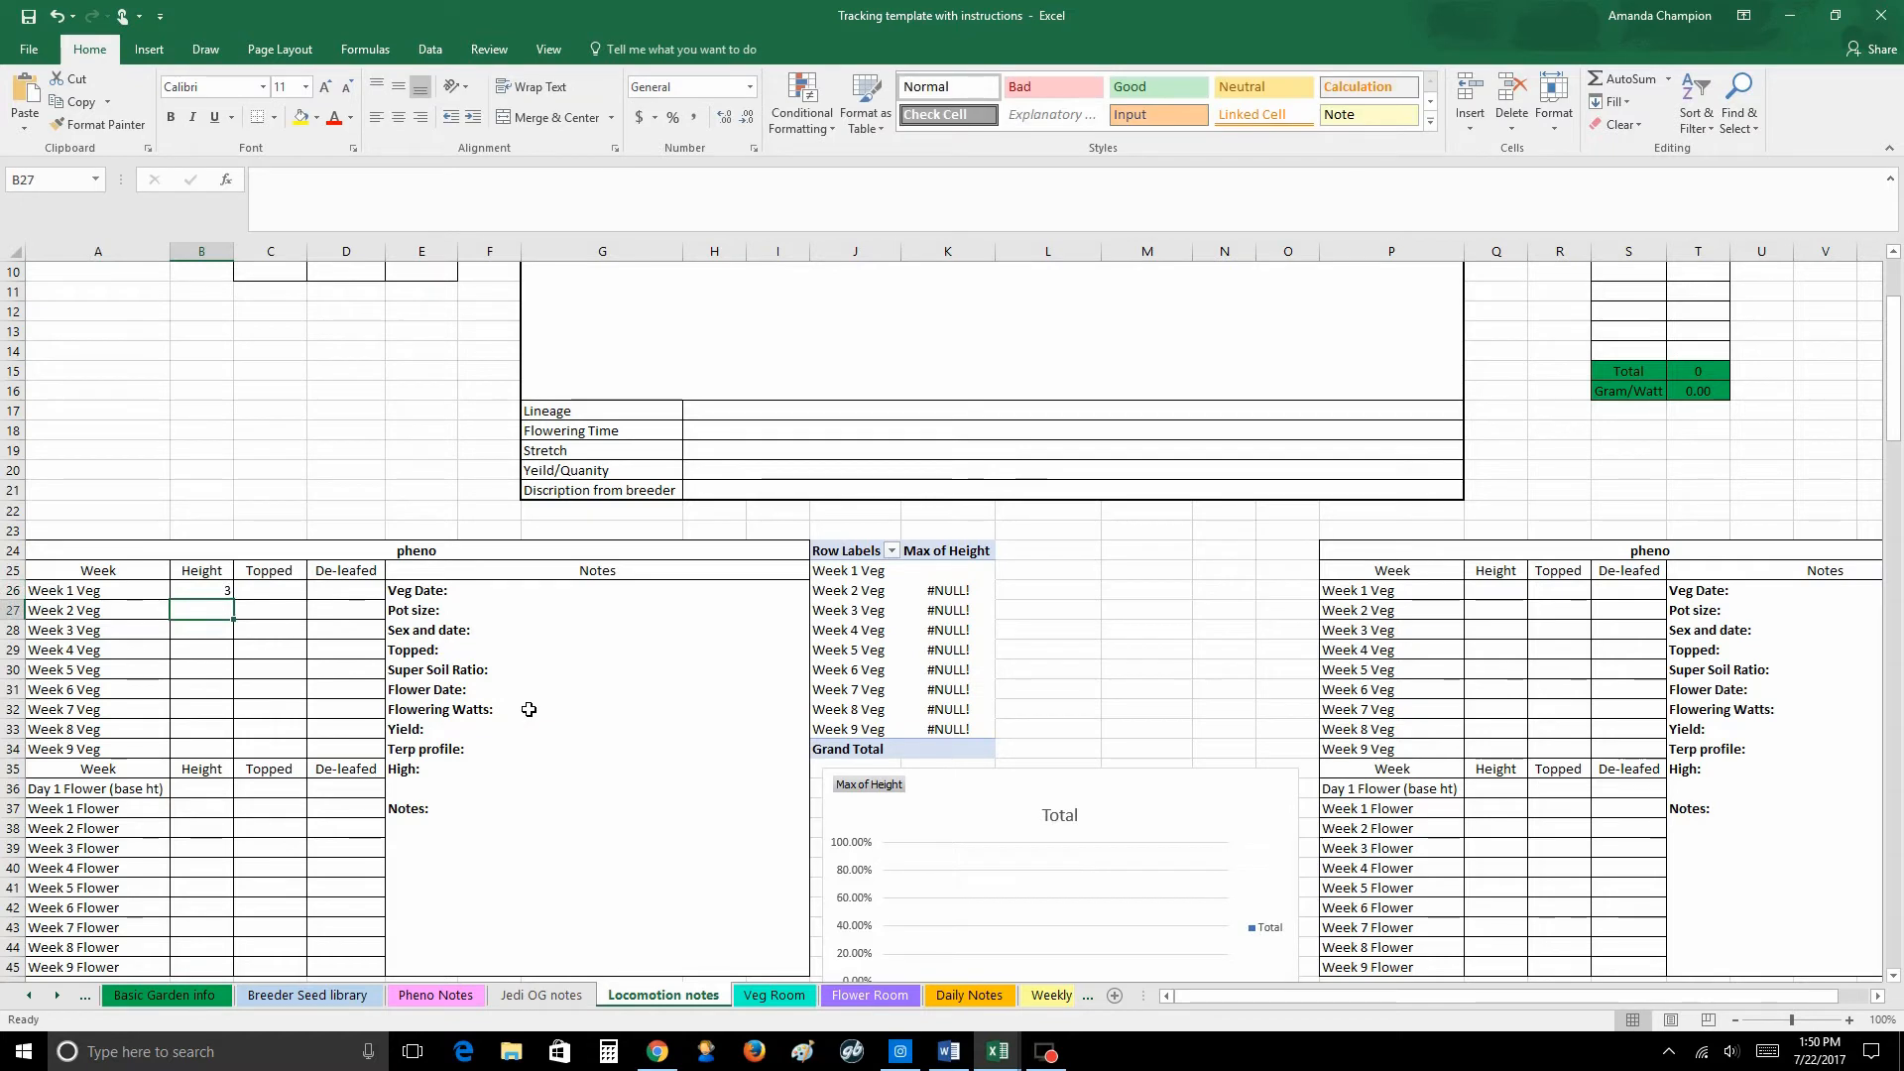
type("6")
key("Return")
type("5.")
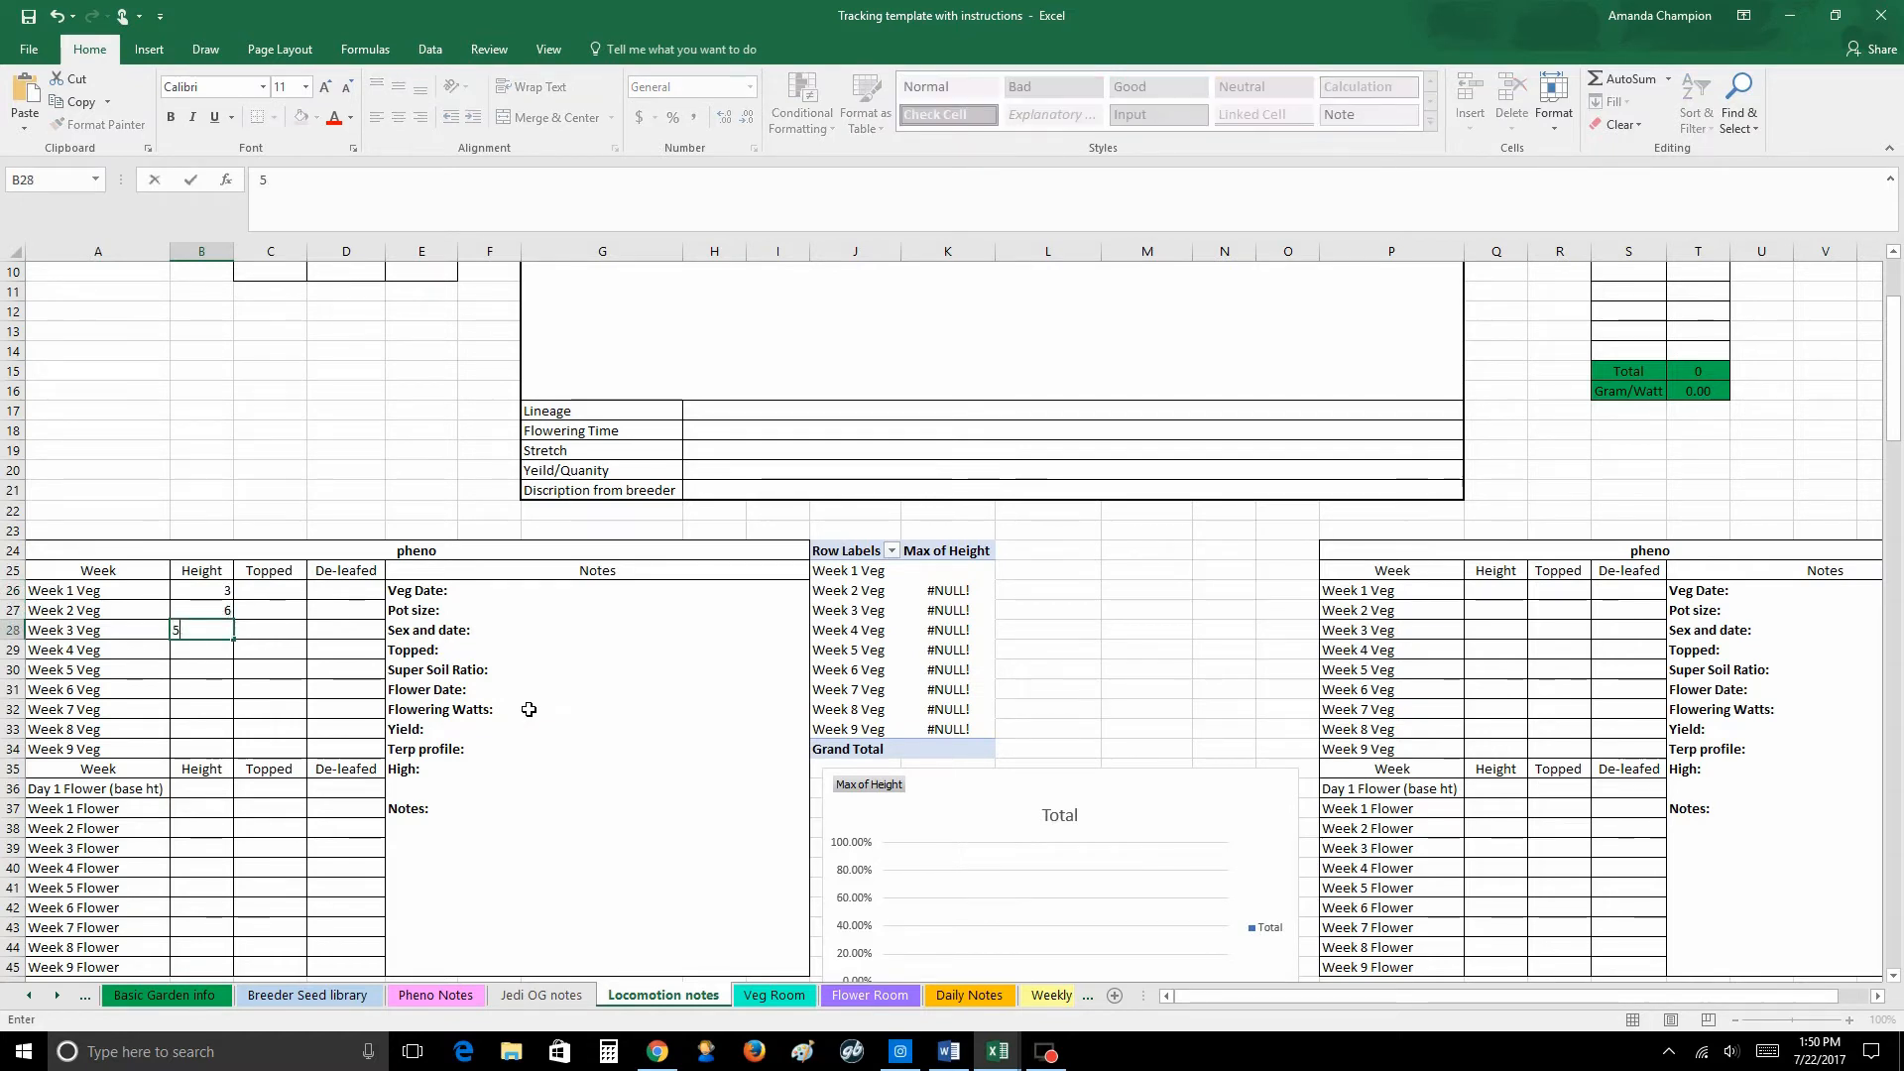
key("BackSpace")
type("7.5")
key("Return")
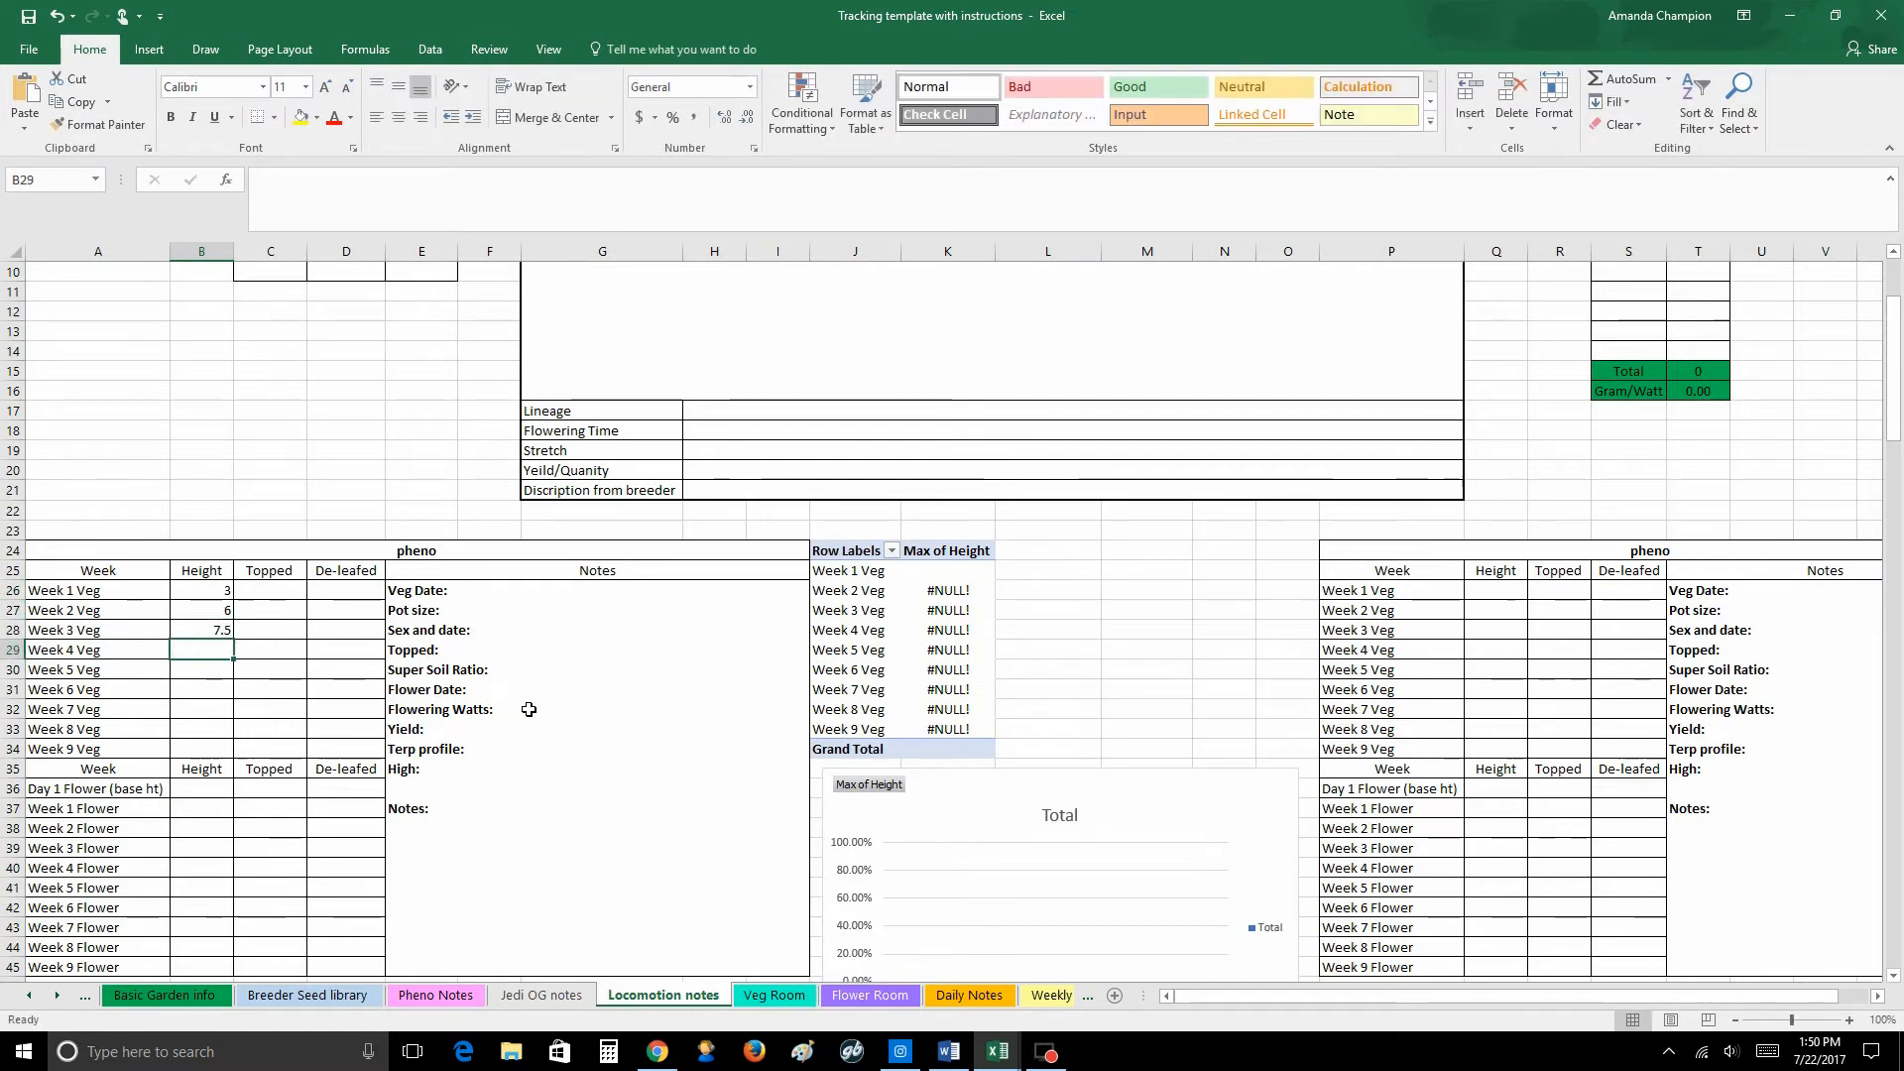
type("12.5")
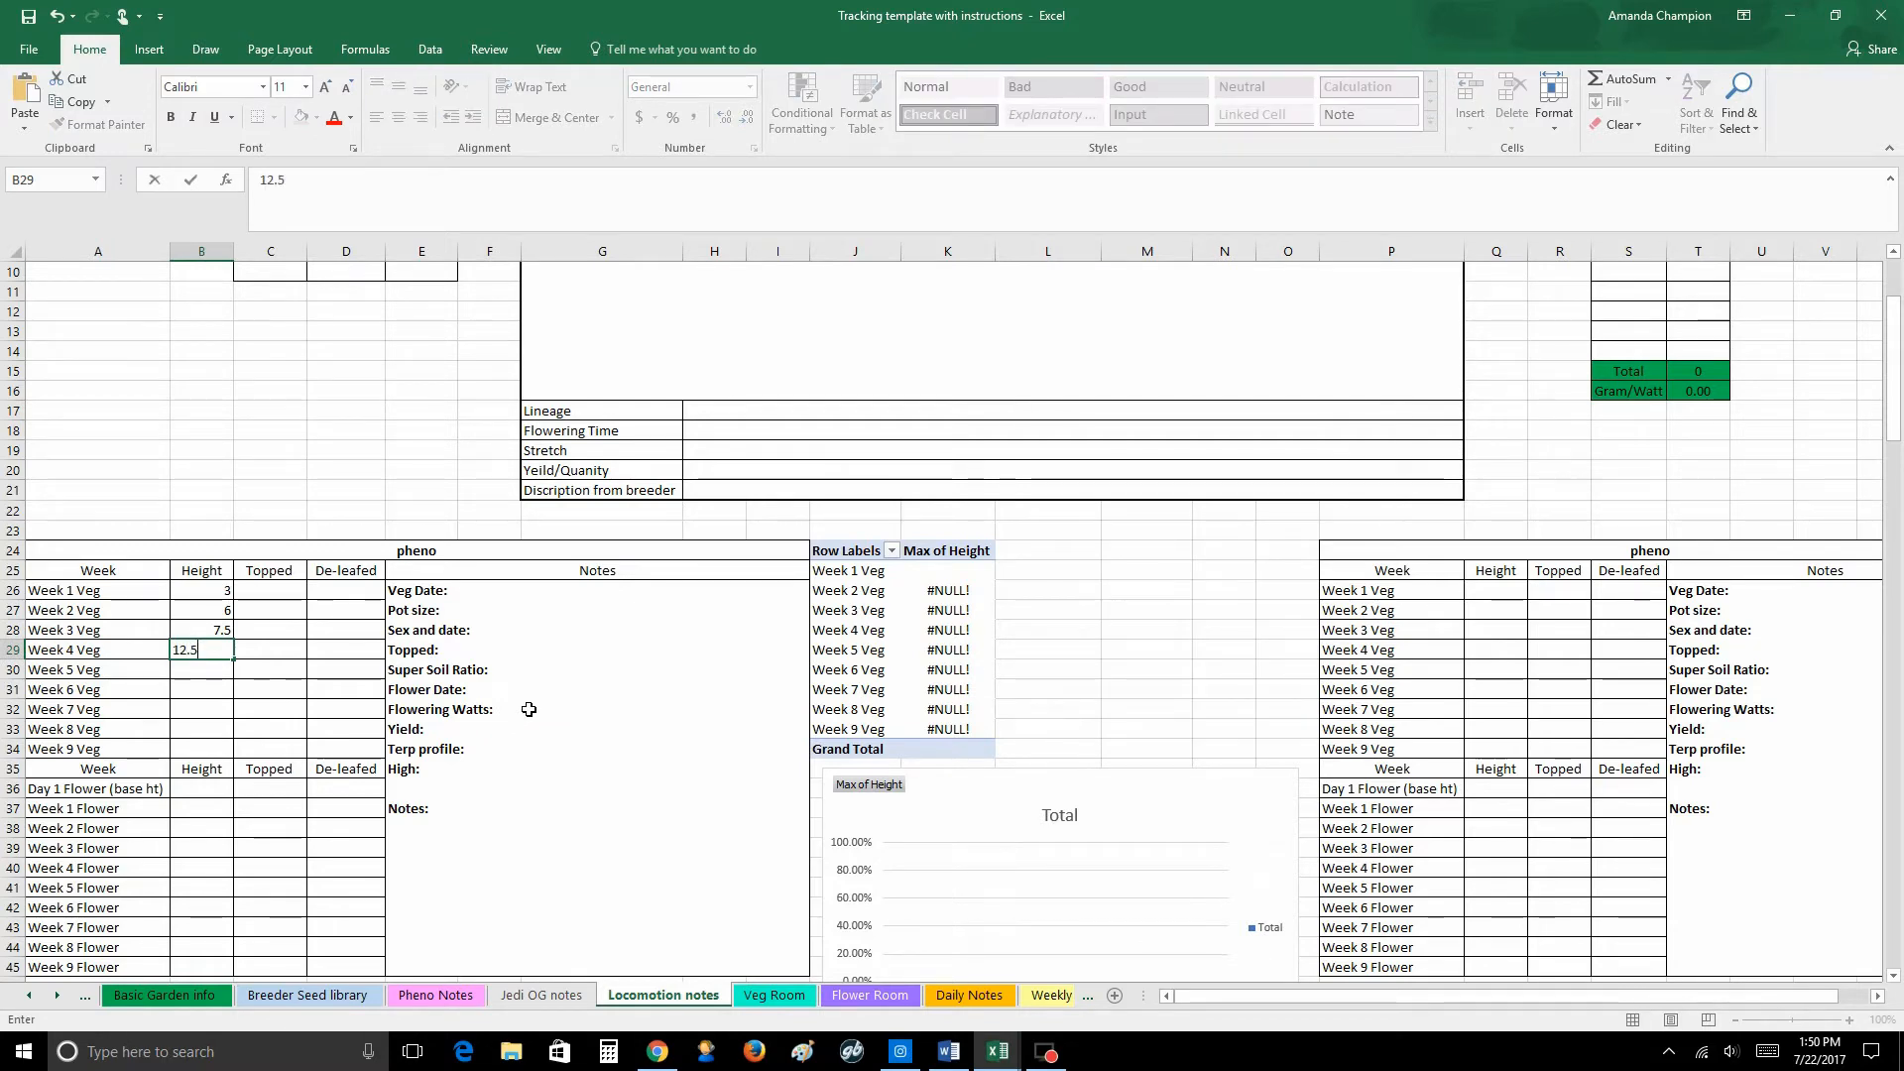
key("Return")
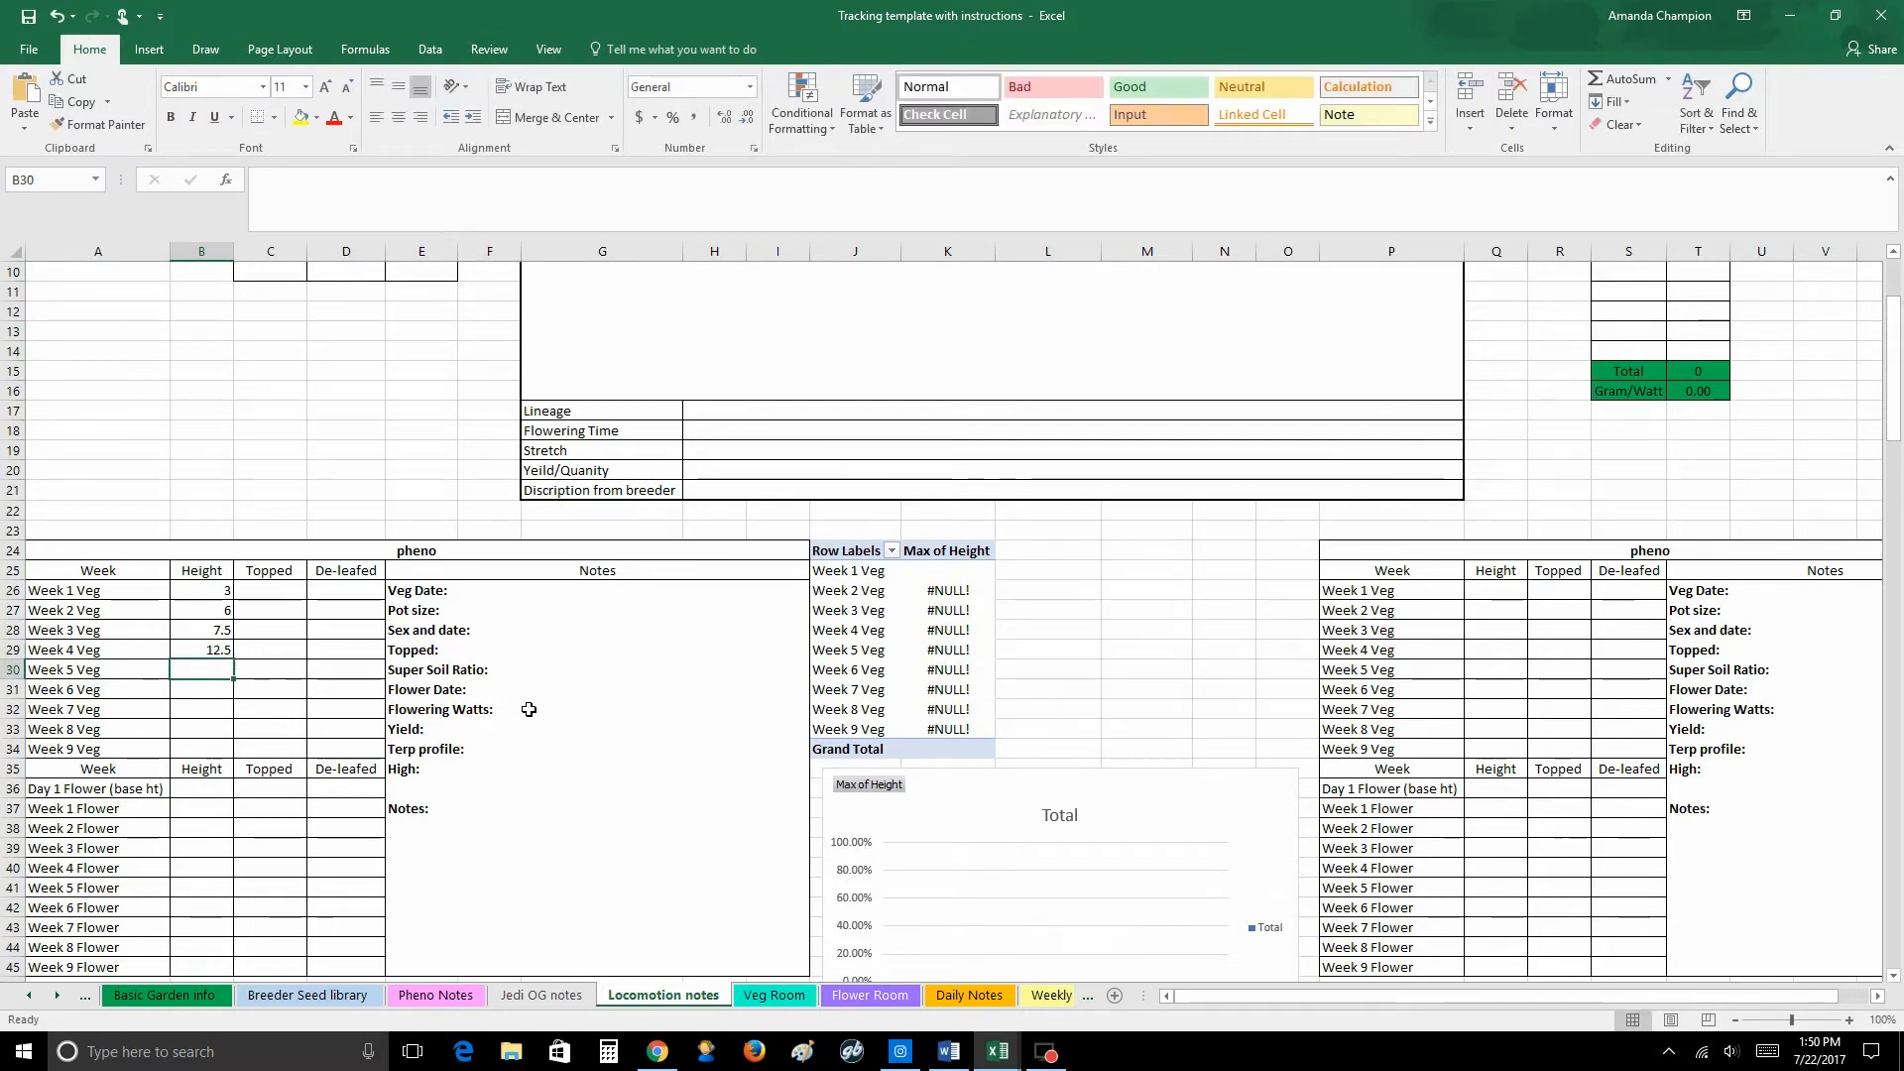
Step: Enter the first pheno's veg heights for Weeks 5 to 9 as 15, 18, 19, 22 and 25
type("15")
key("Return")
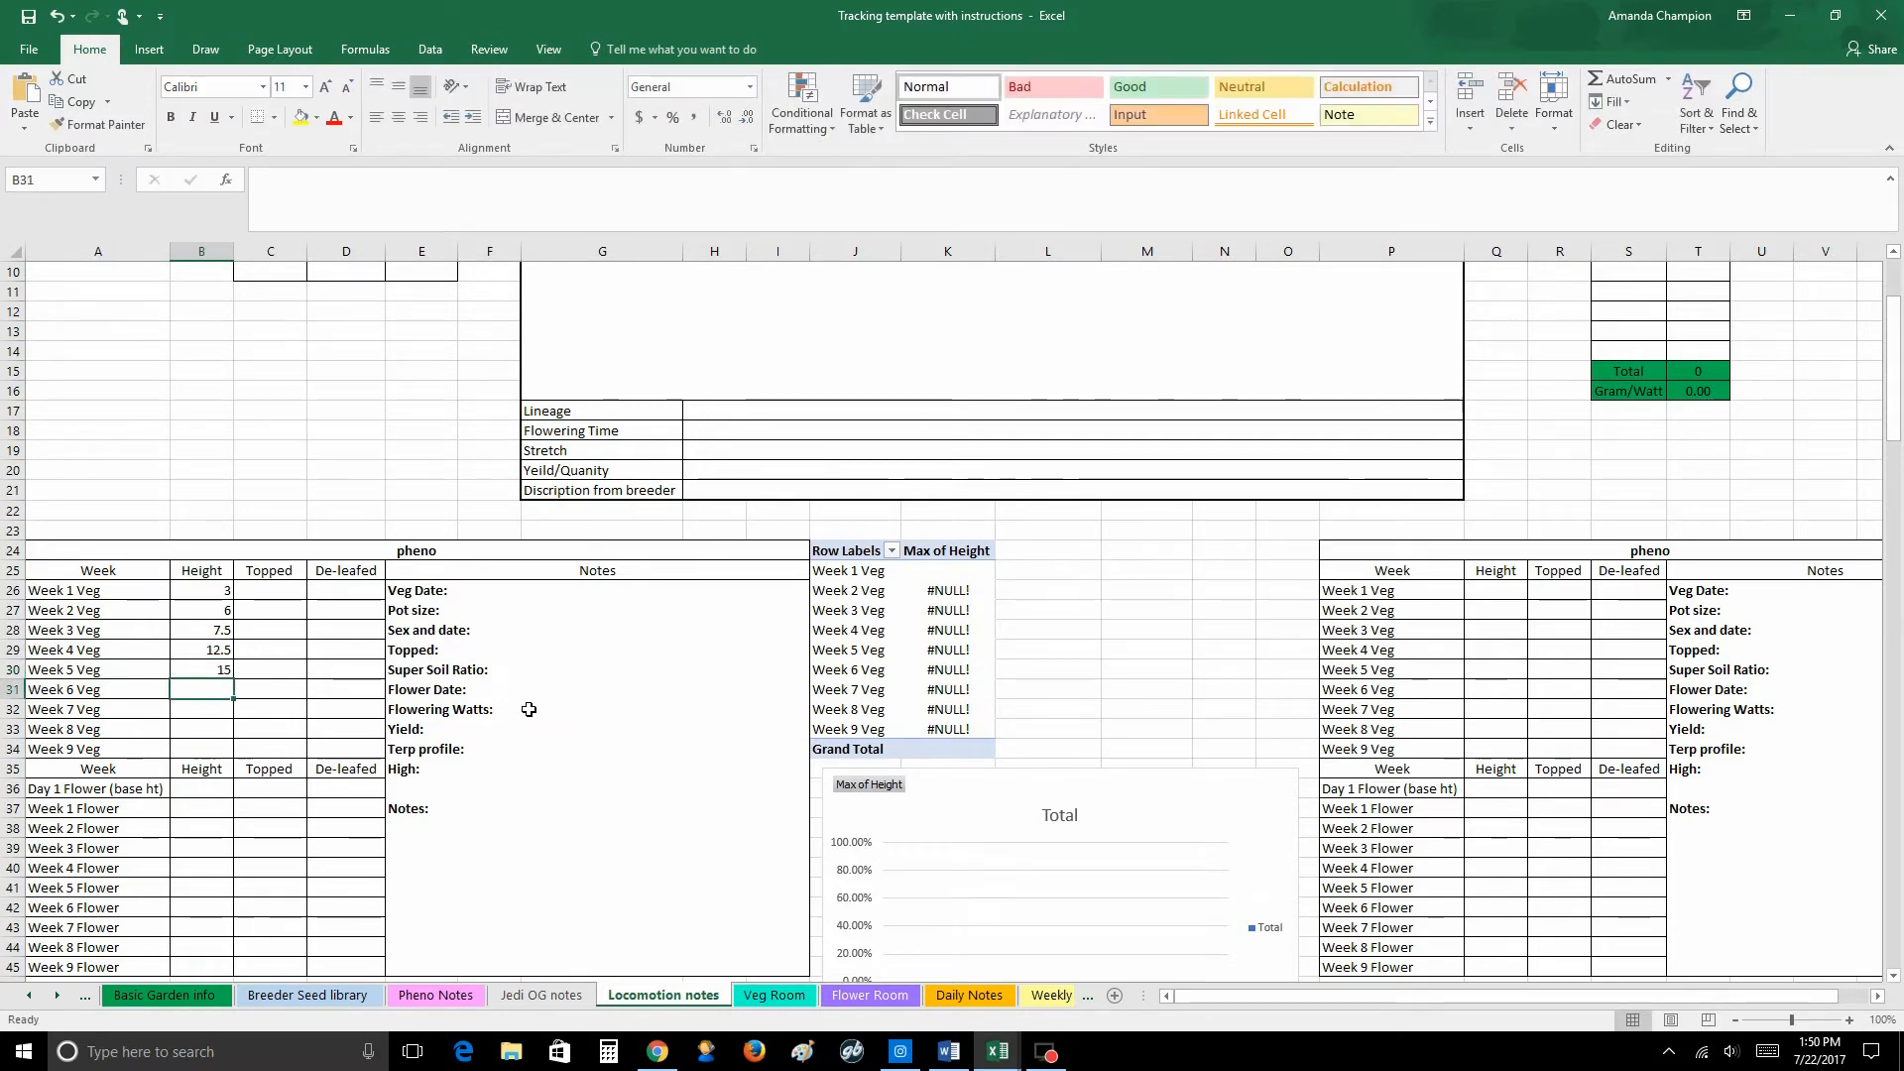
type("18")
key("Return")
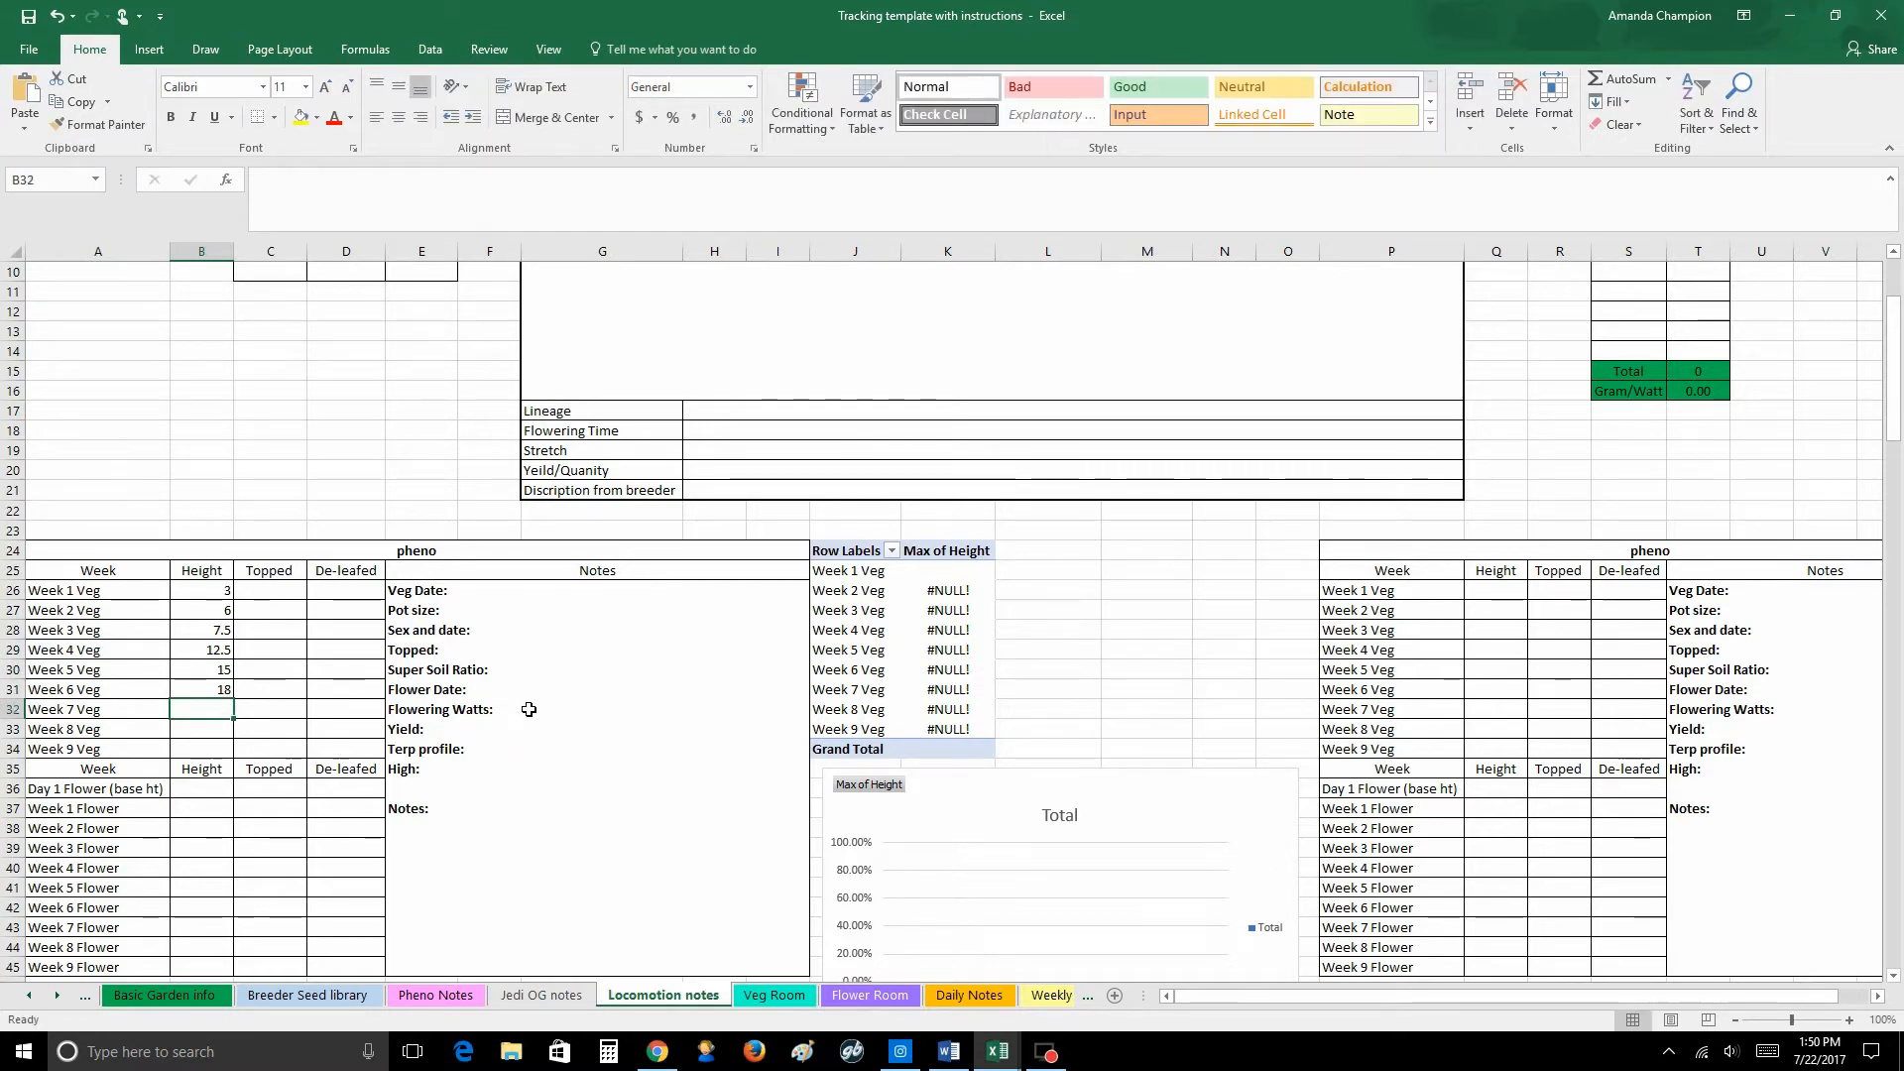
type("1")
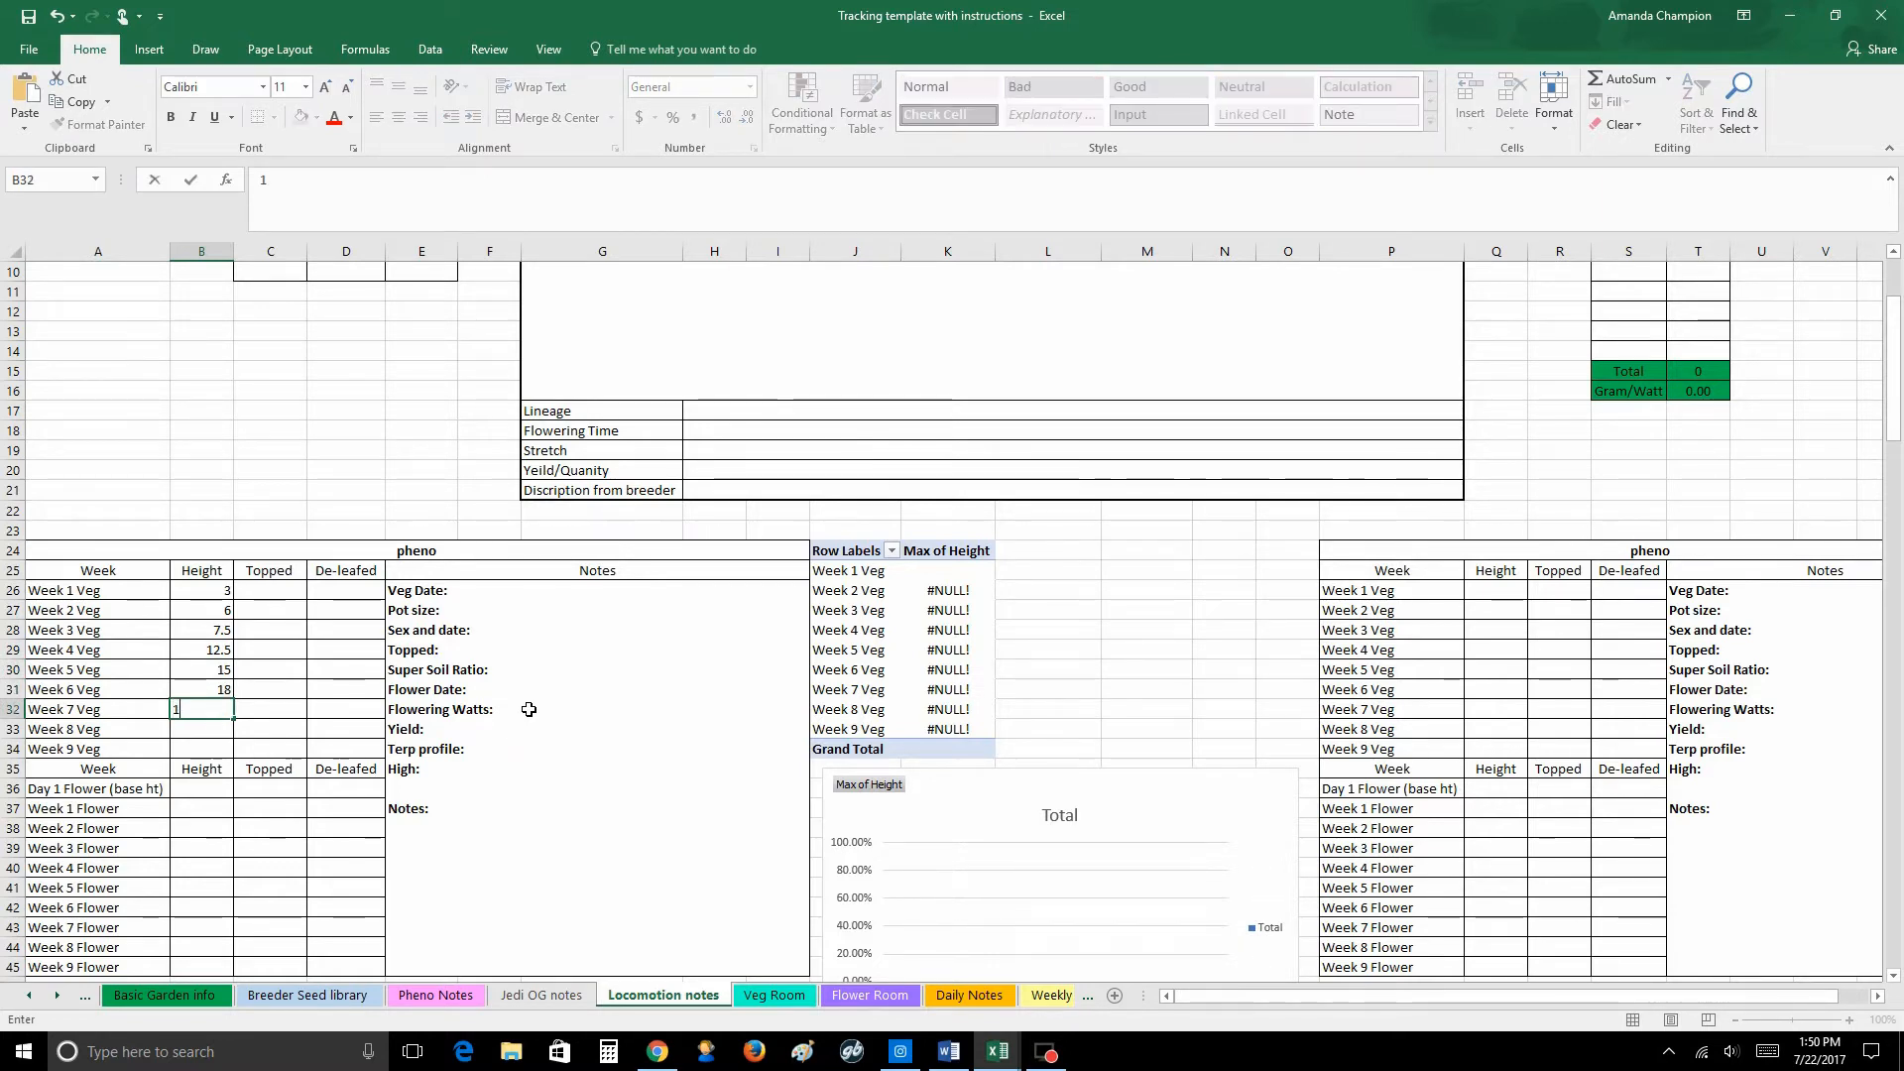
type("9")
key("Return")
type("20")
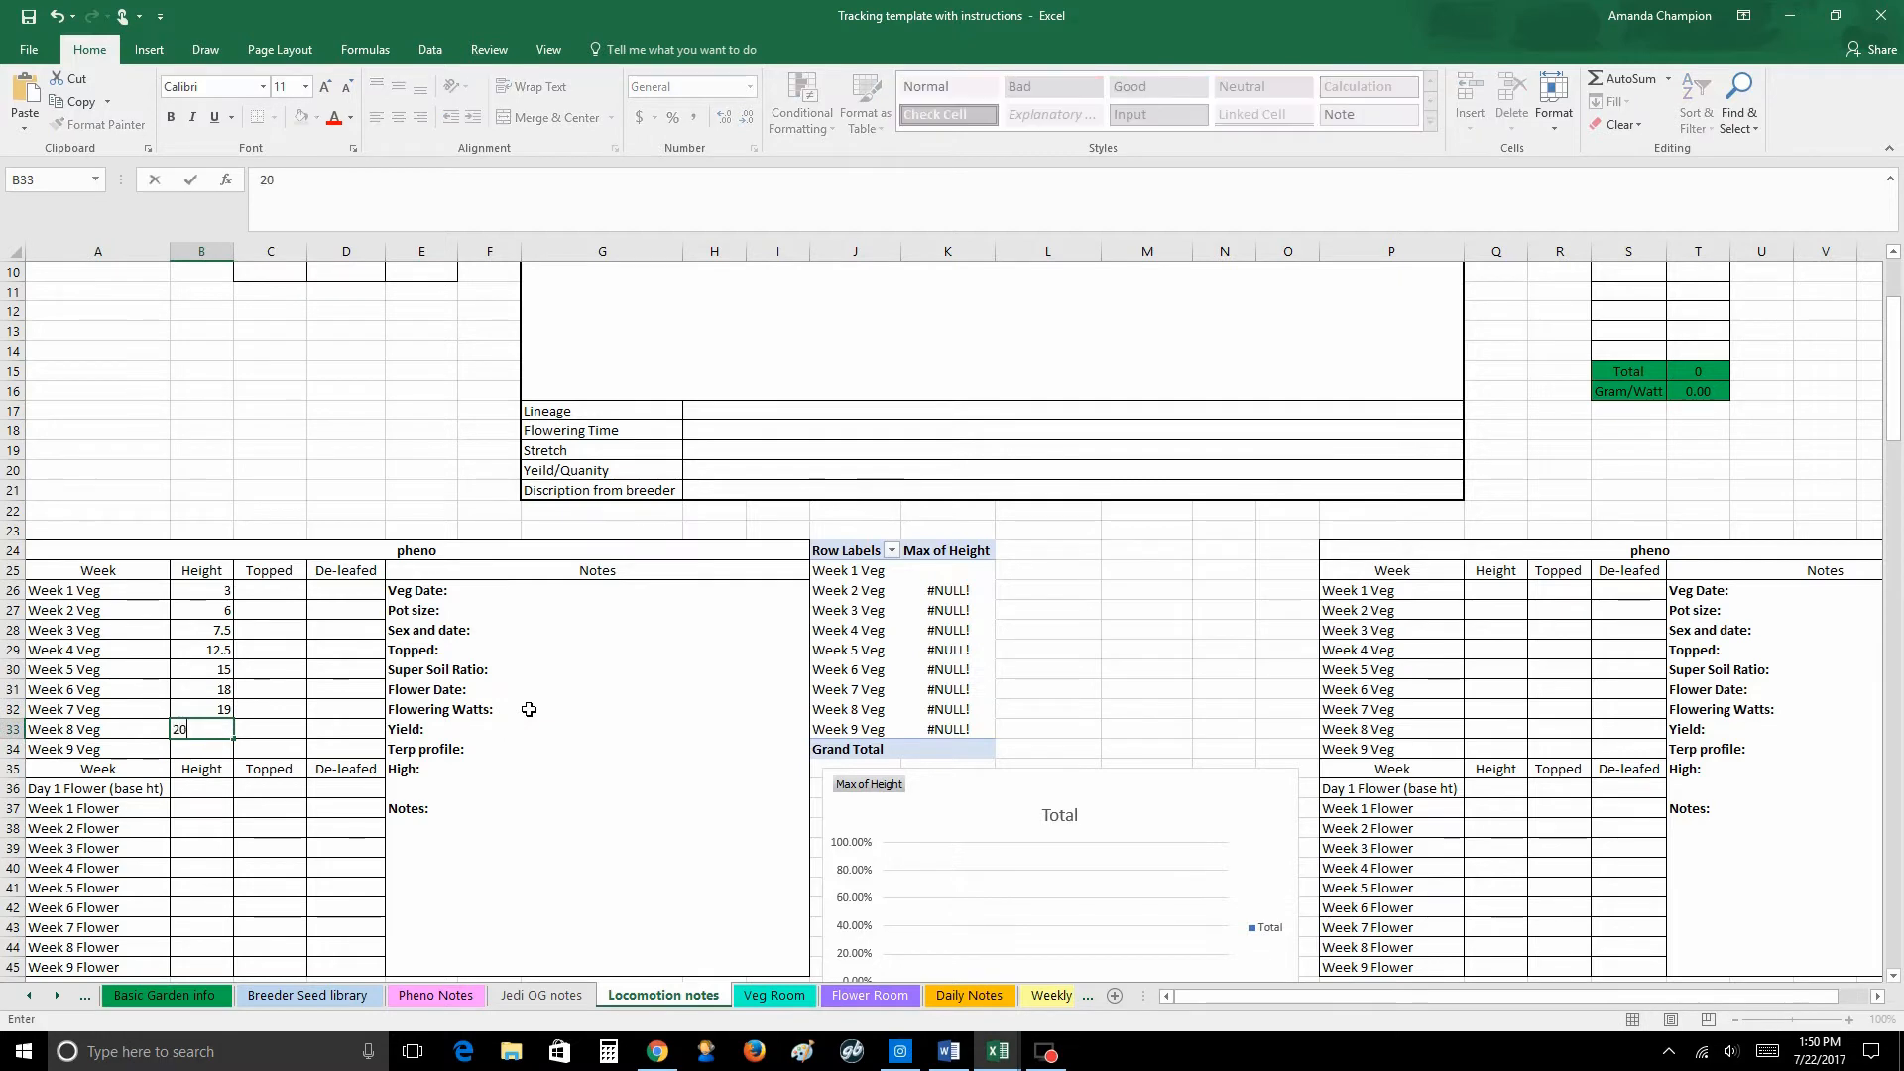
key("BackSpace")
type("22")
key("Return")
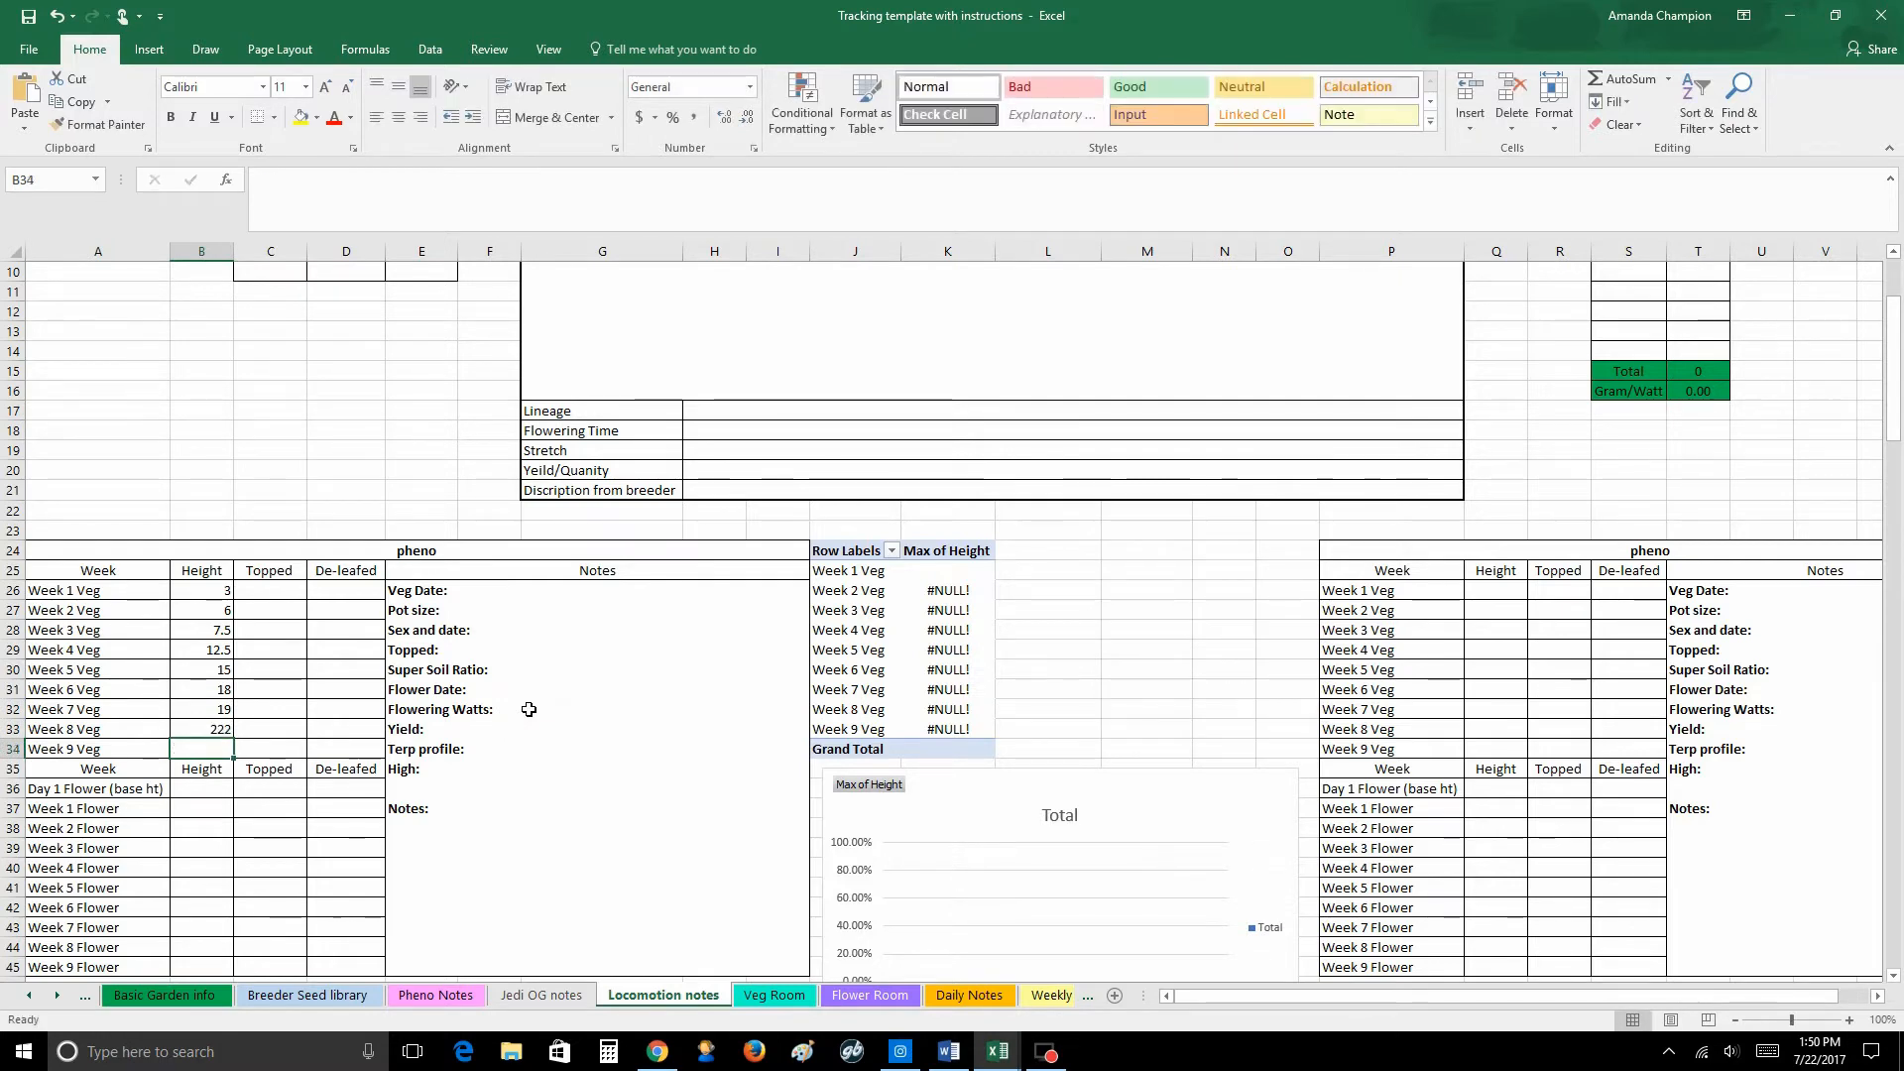
key("Up")
type("22")
key("Return")
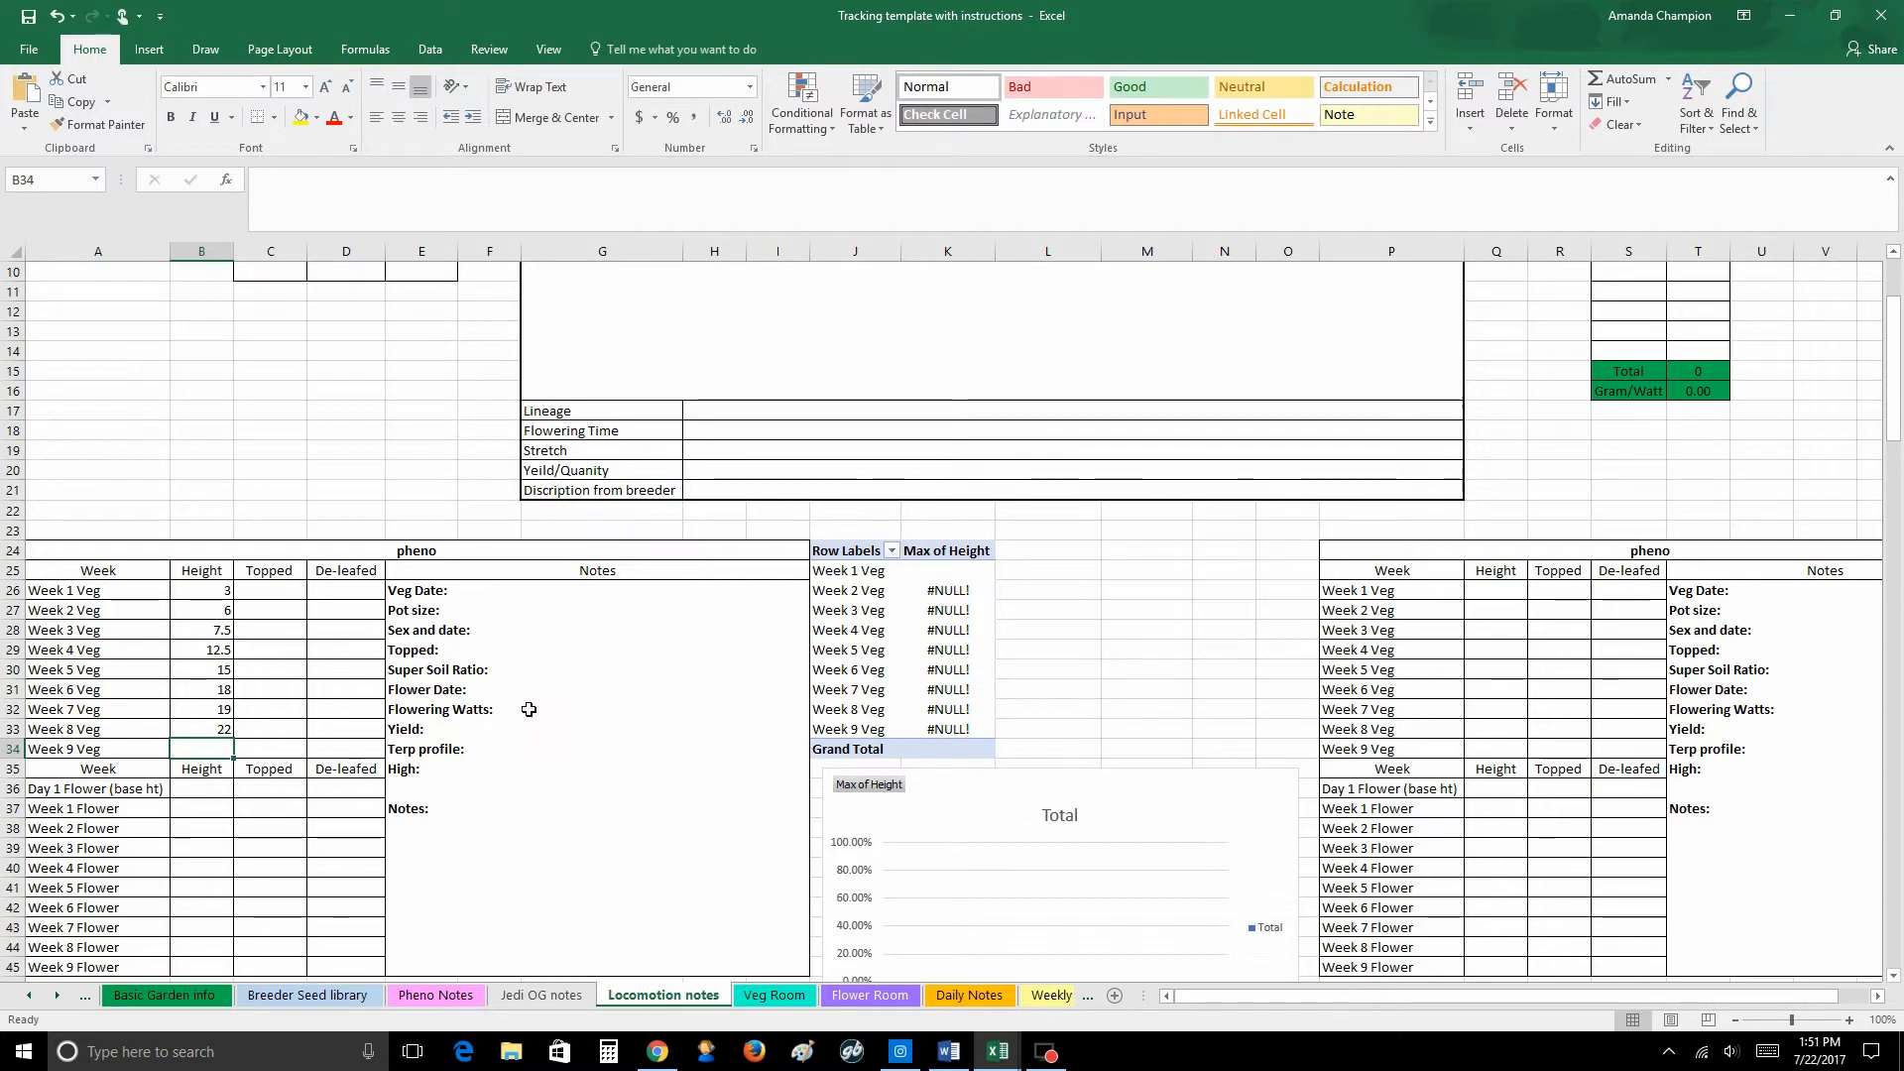
type("25")
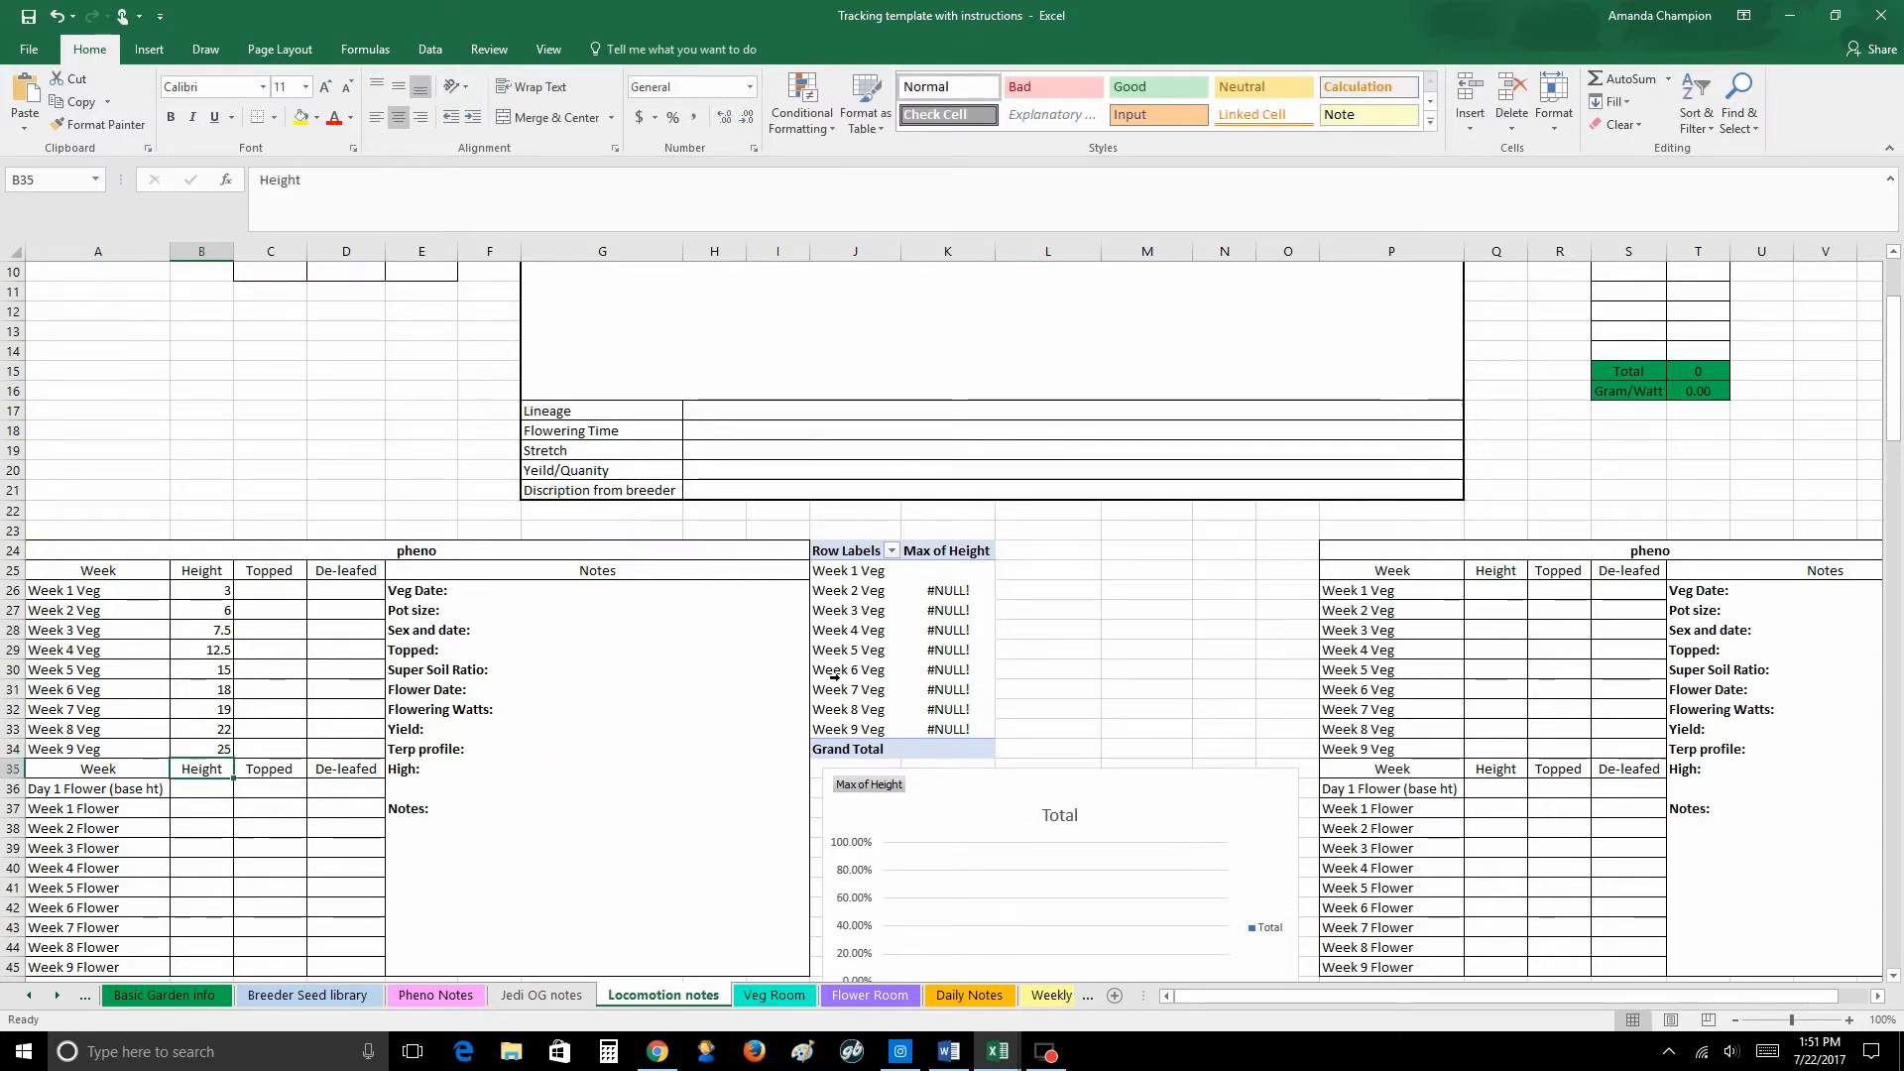
Step: Refresh all pivot data so the first pheno's pivot table and chart use the entered heights
left_click(904, 592)
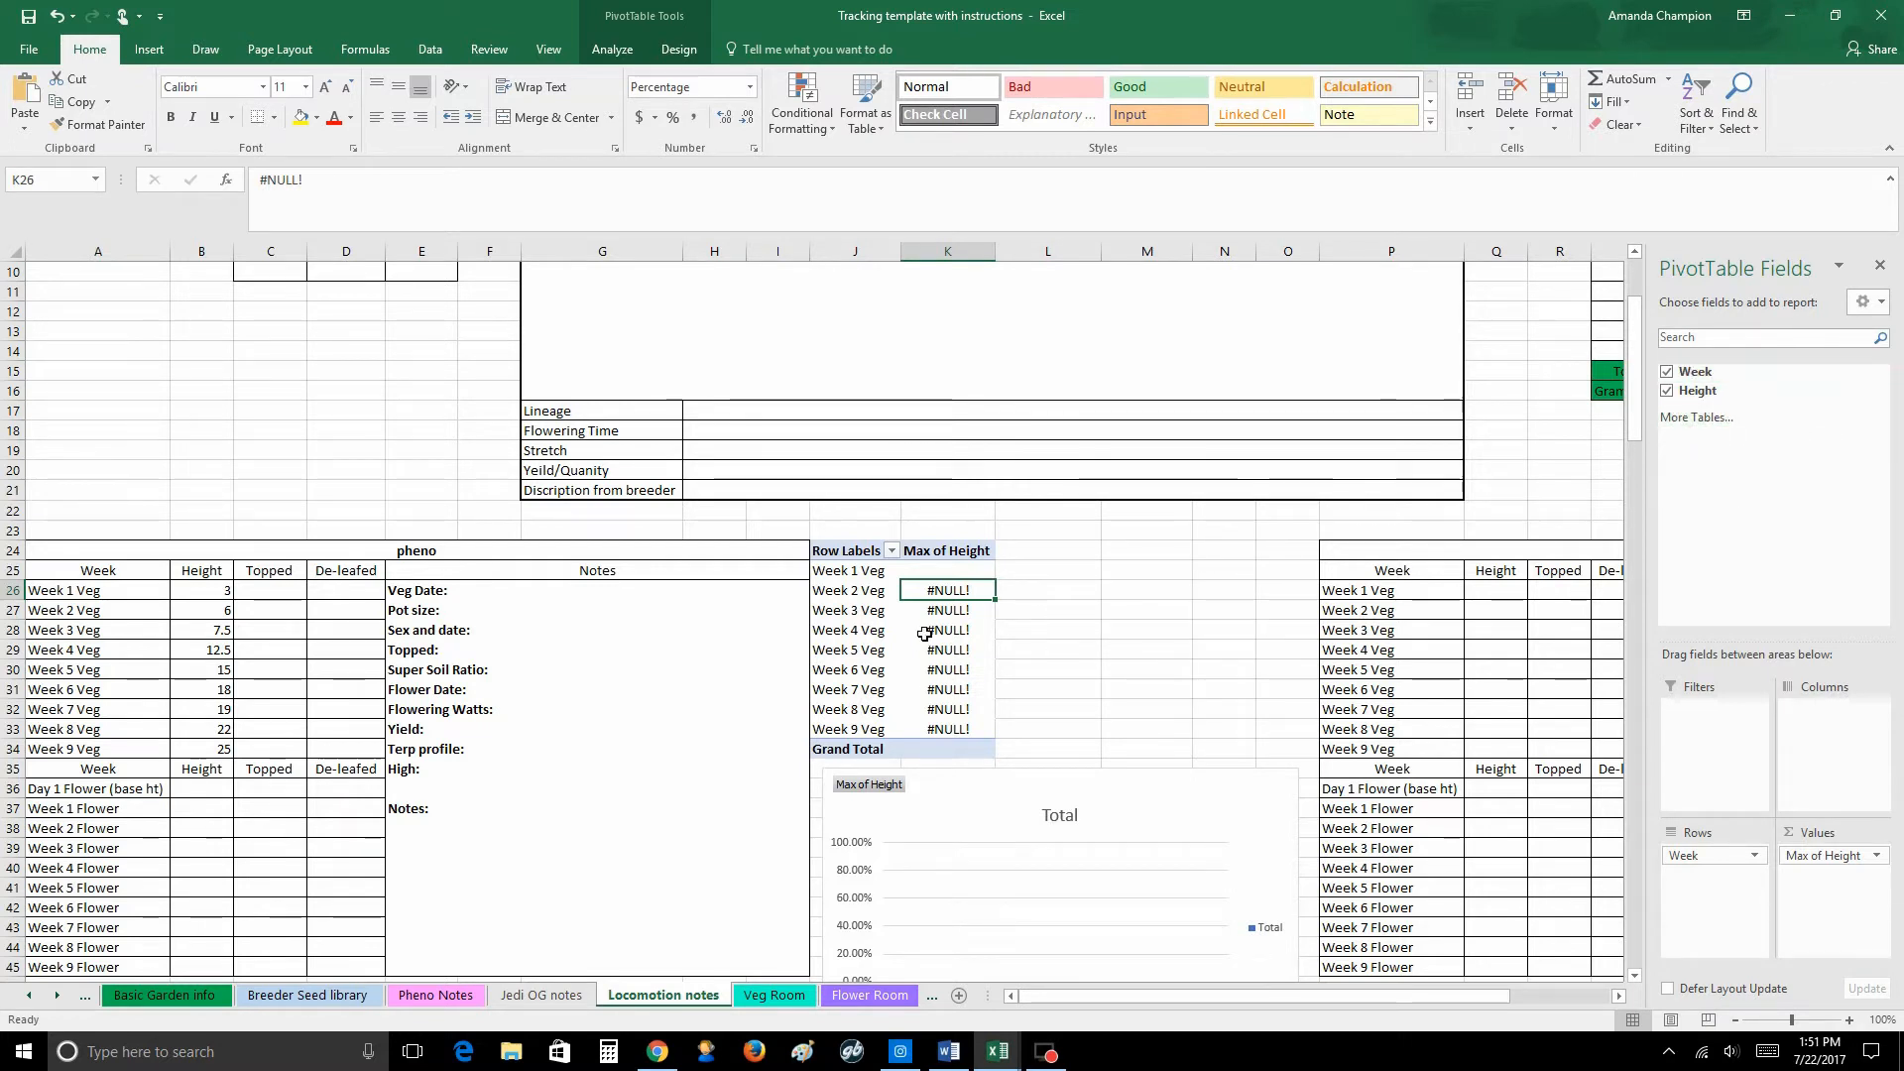
mouse_move(924, 633)
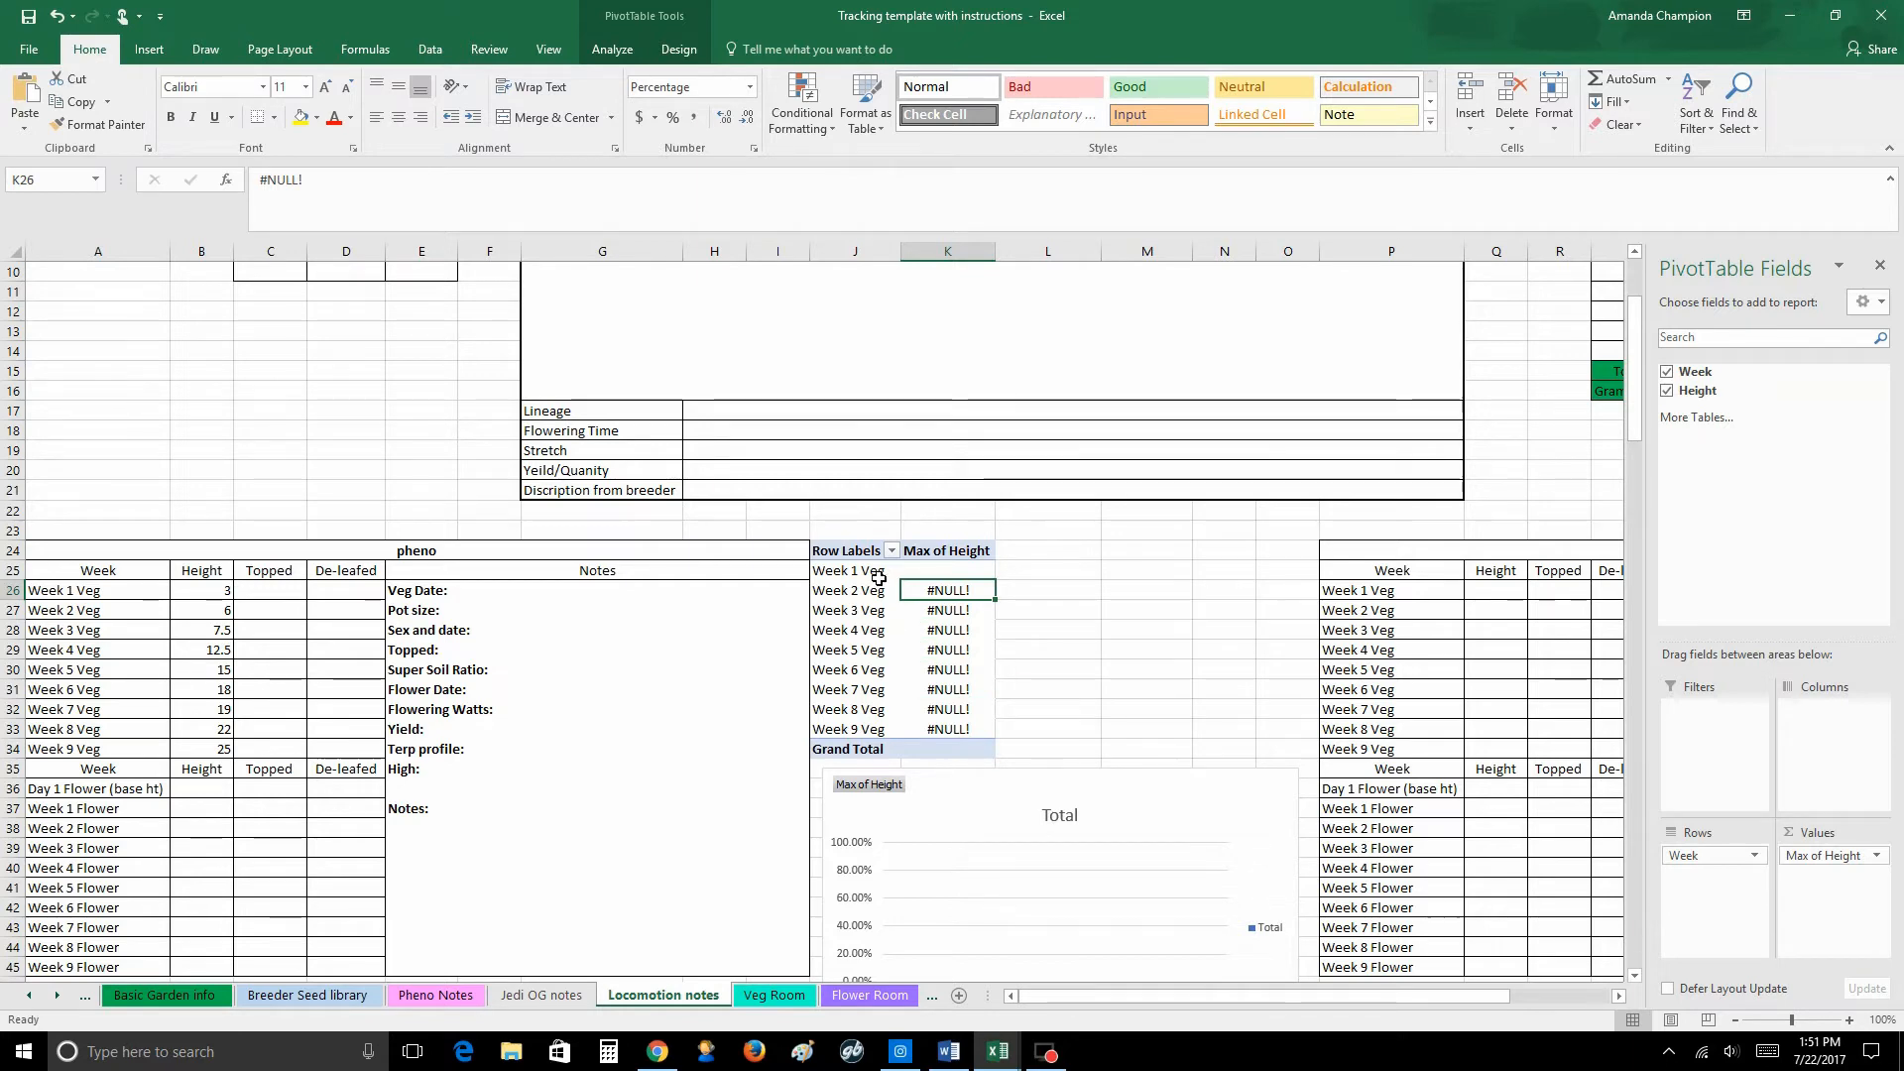
left_click(626, 49)
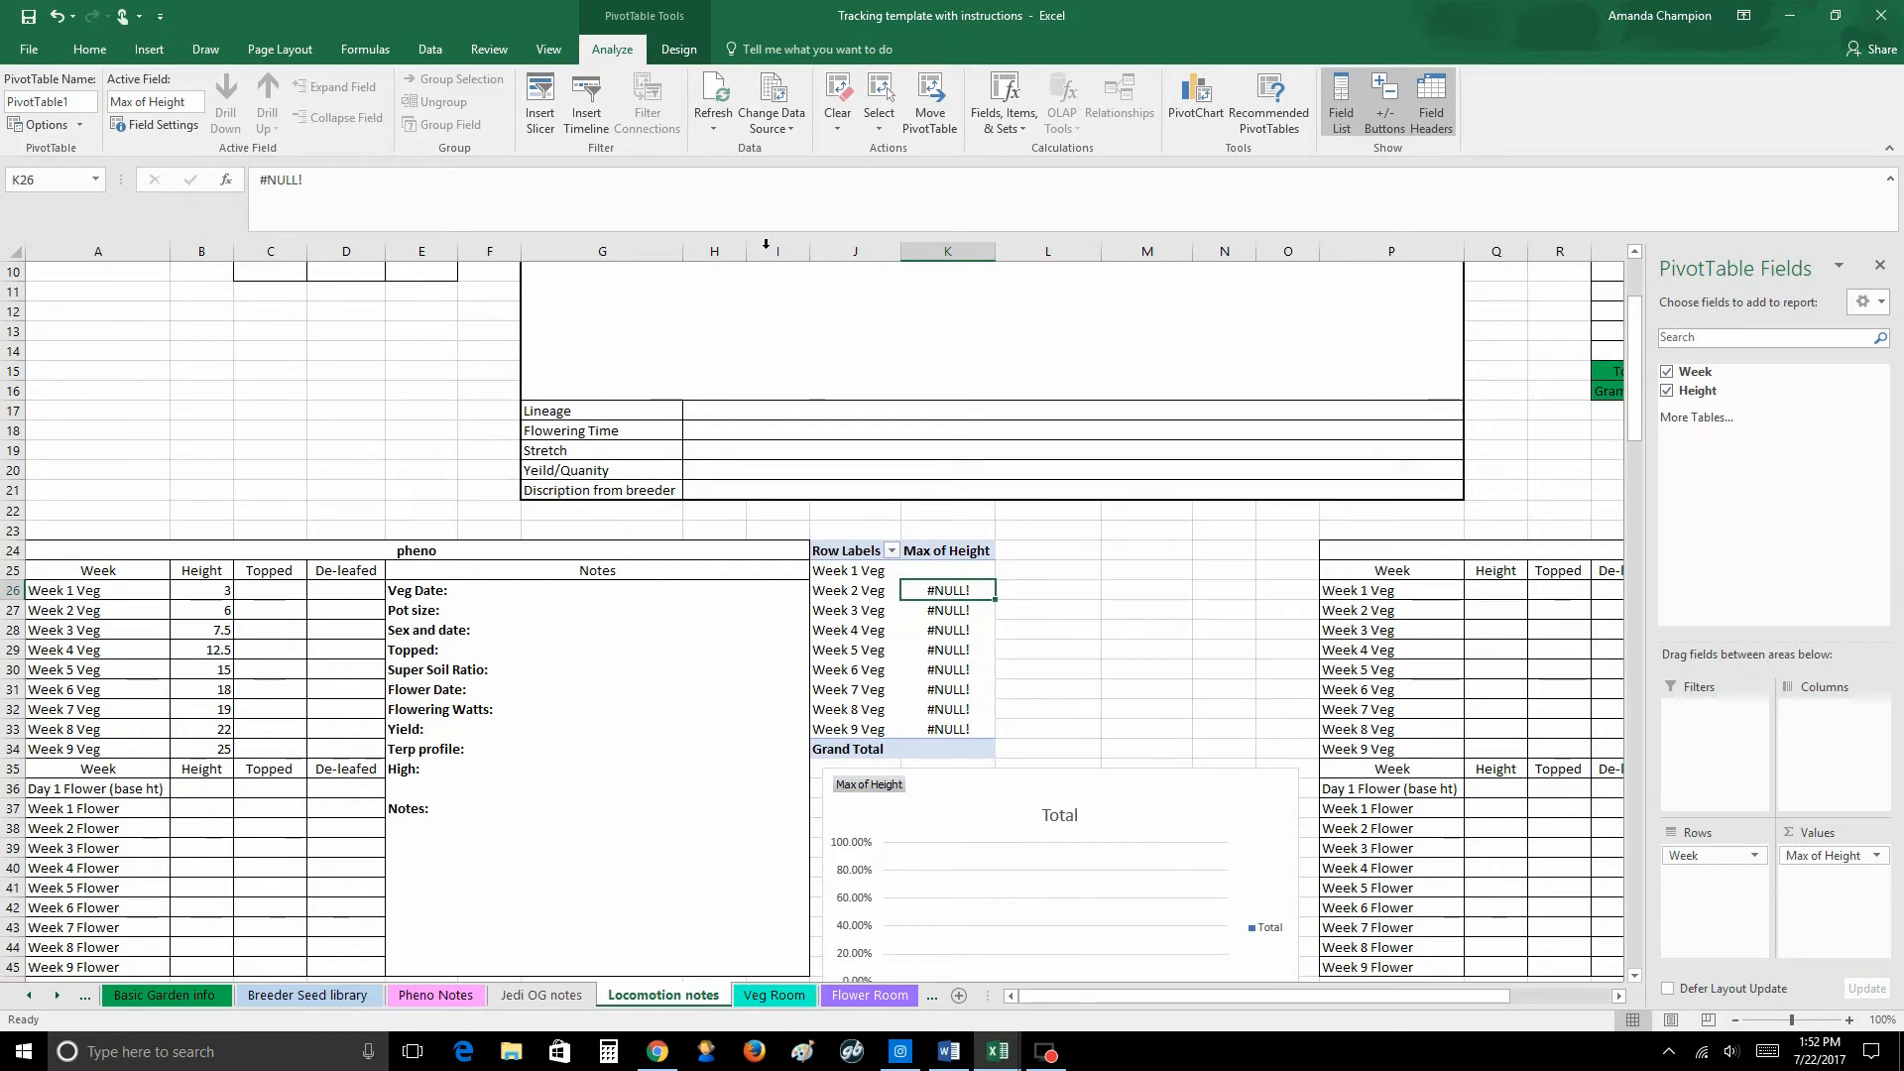
left_click(713, 128)
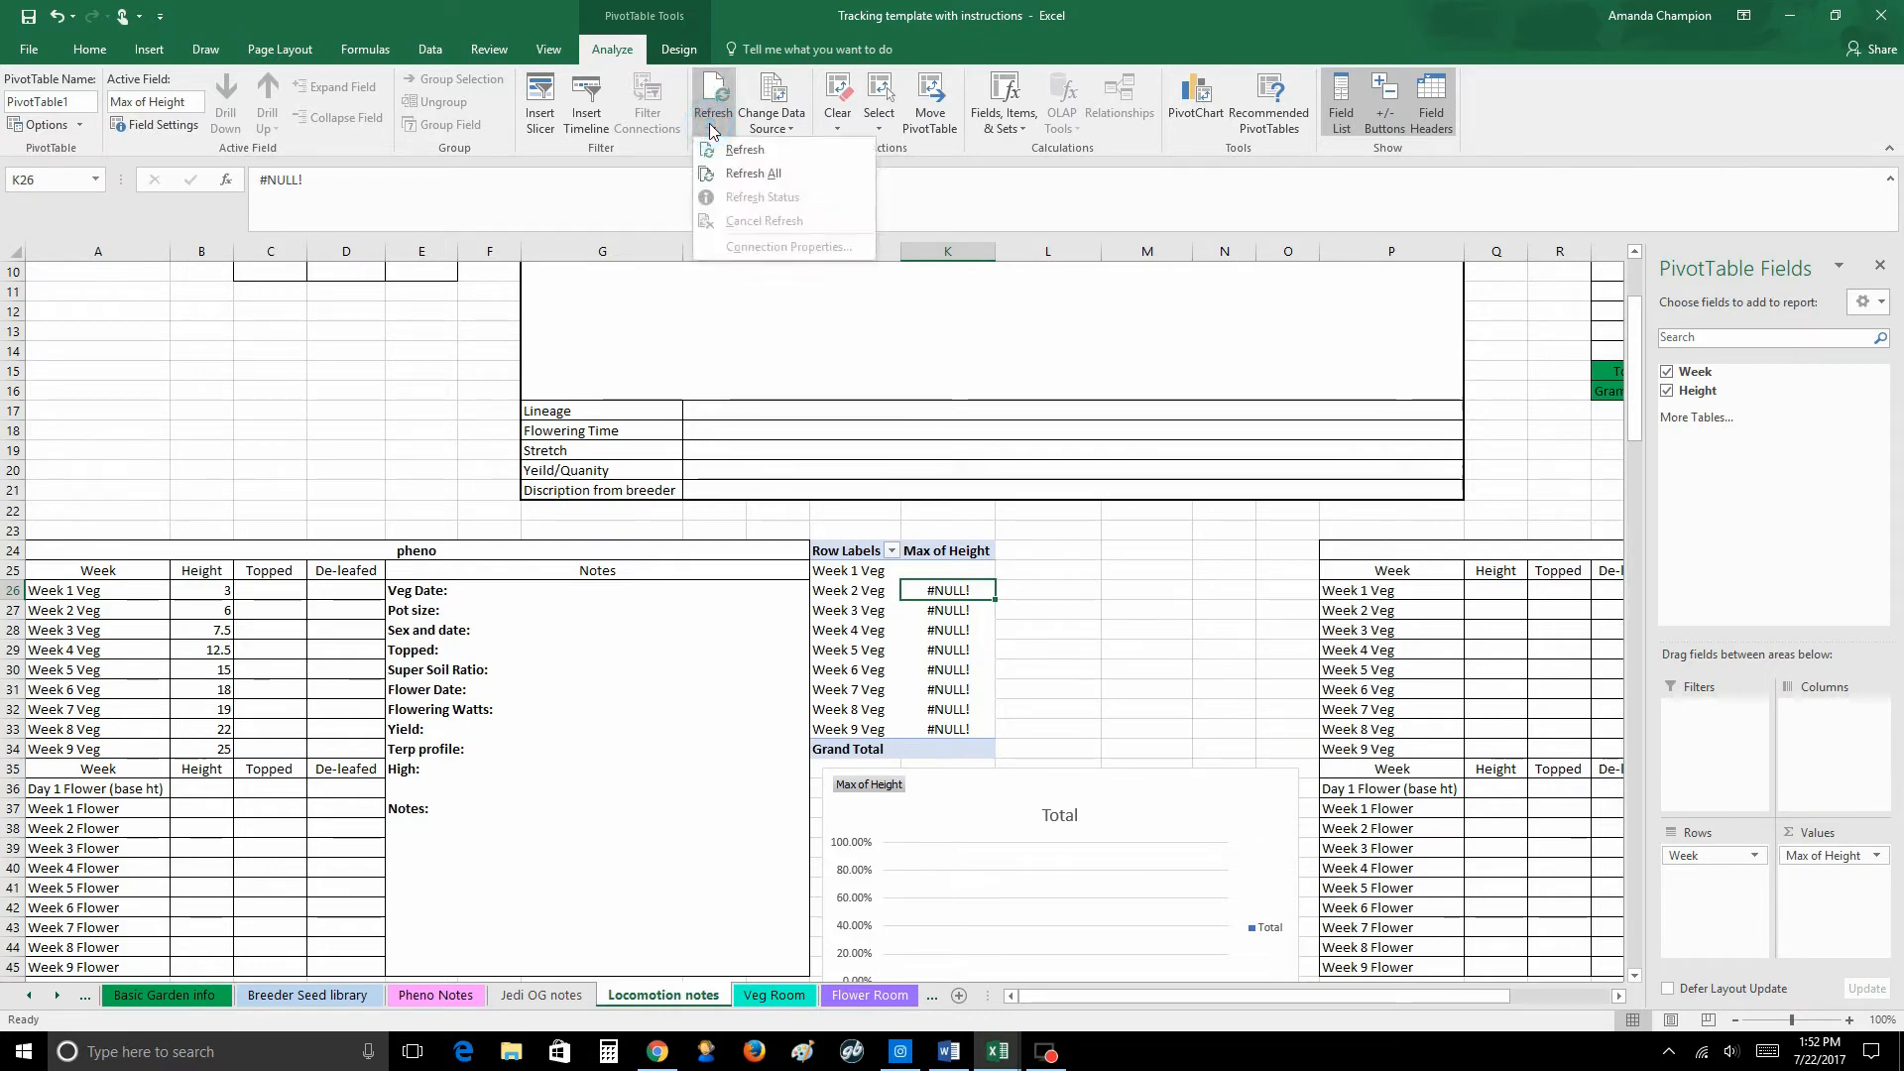
left_click(747, 174)
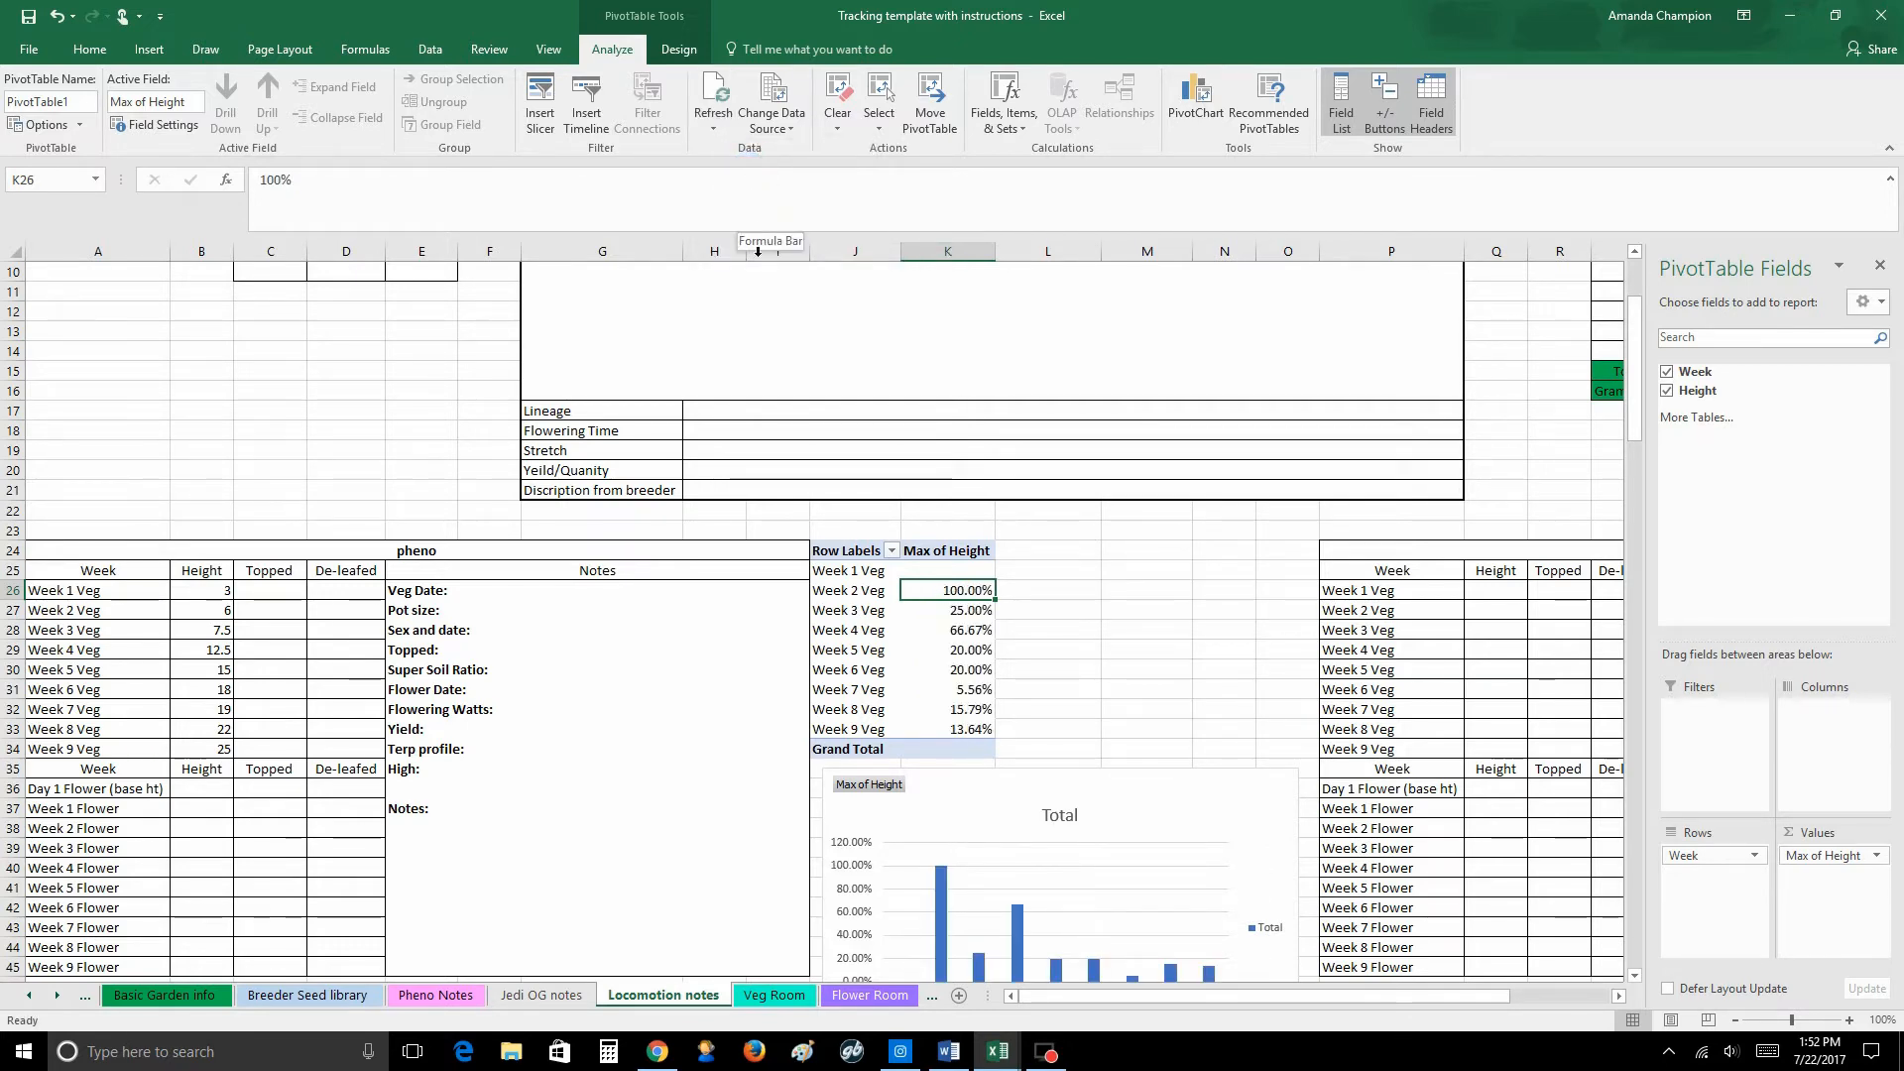
Step: Reselect the Week and Height range A25:B34 on Locomotion notes as the PivotTable's data source
scroll(989, 612, "down", 1)
scroll(988, 612, "down", 1)
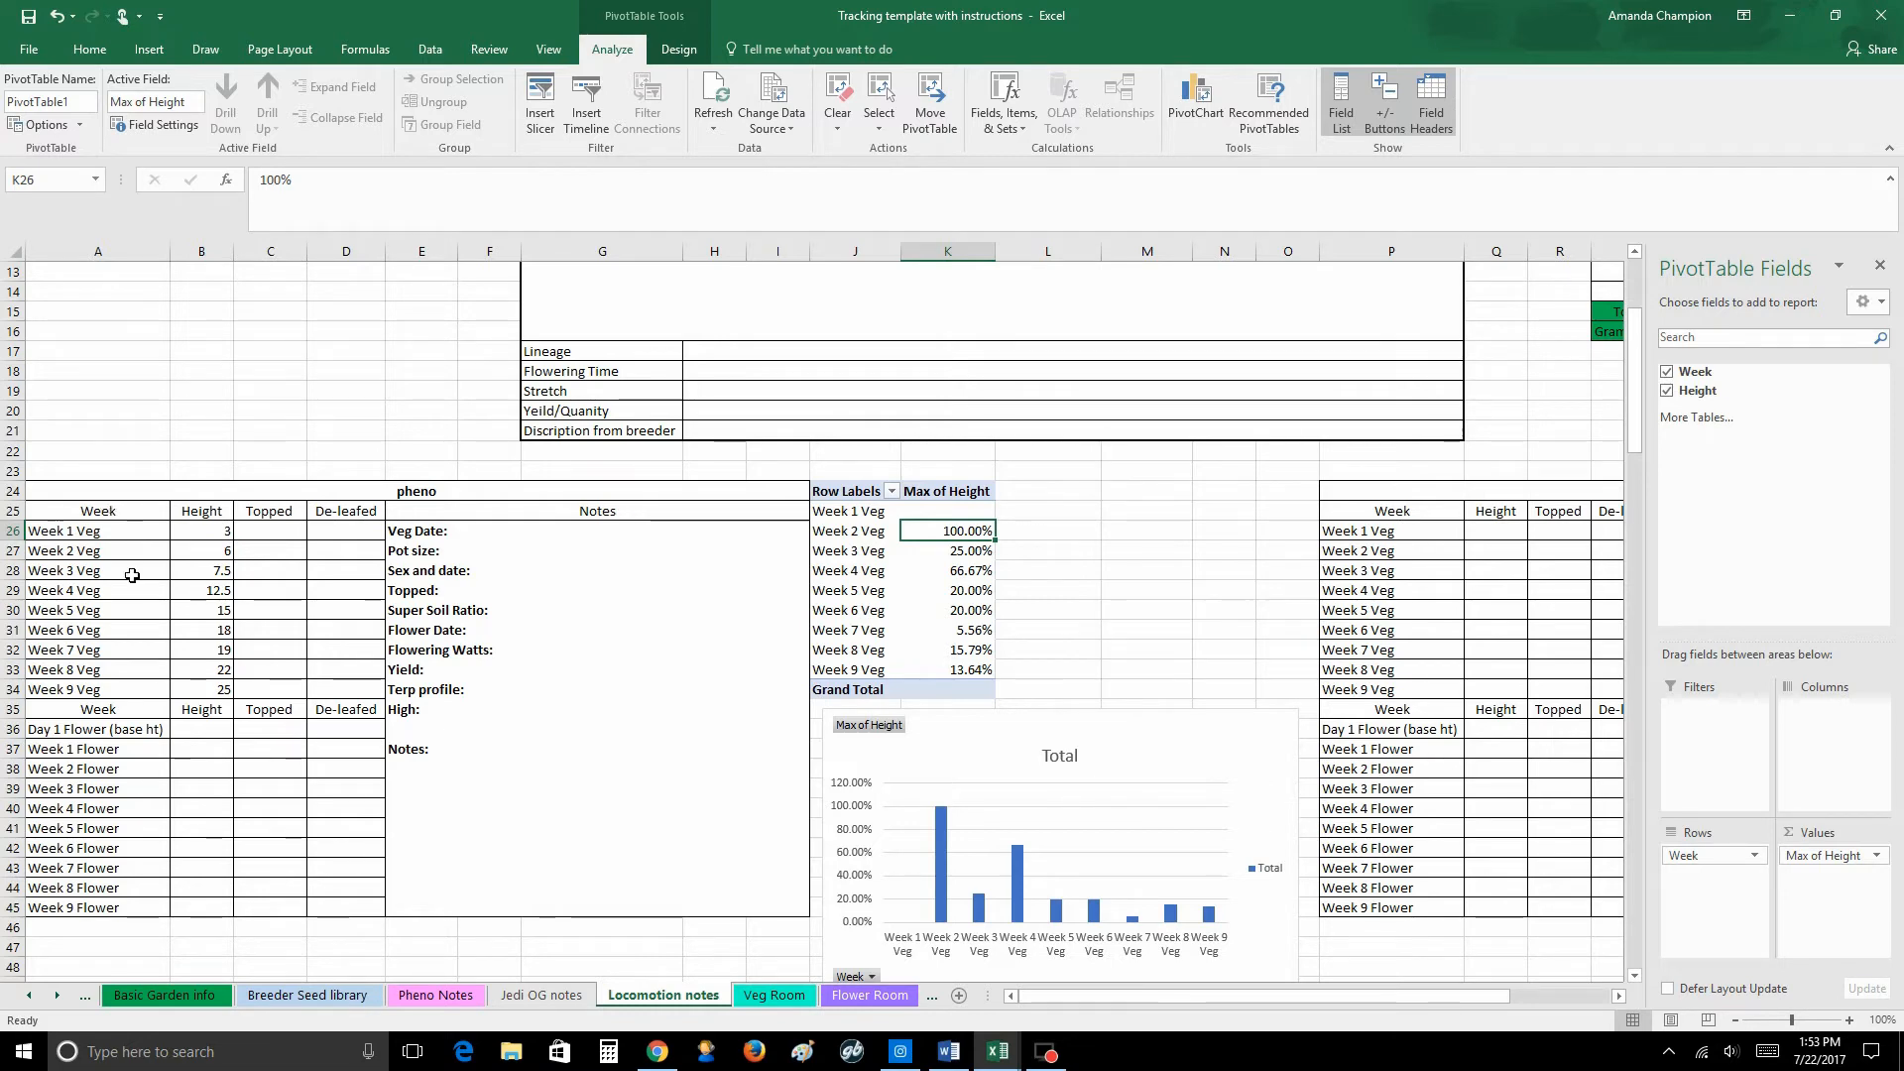
left_click(773, 129)
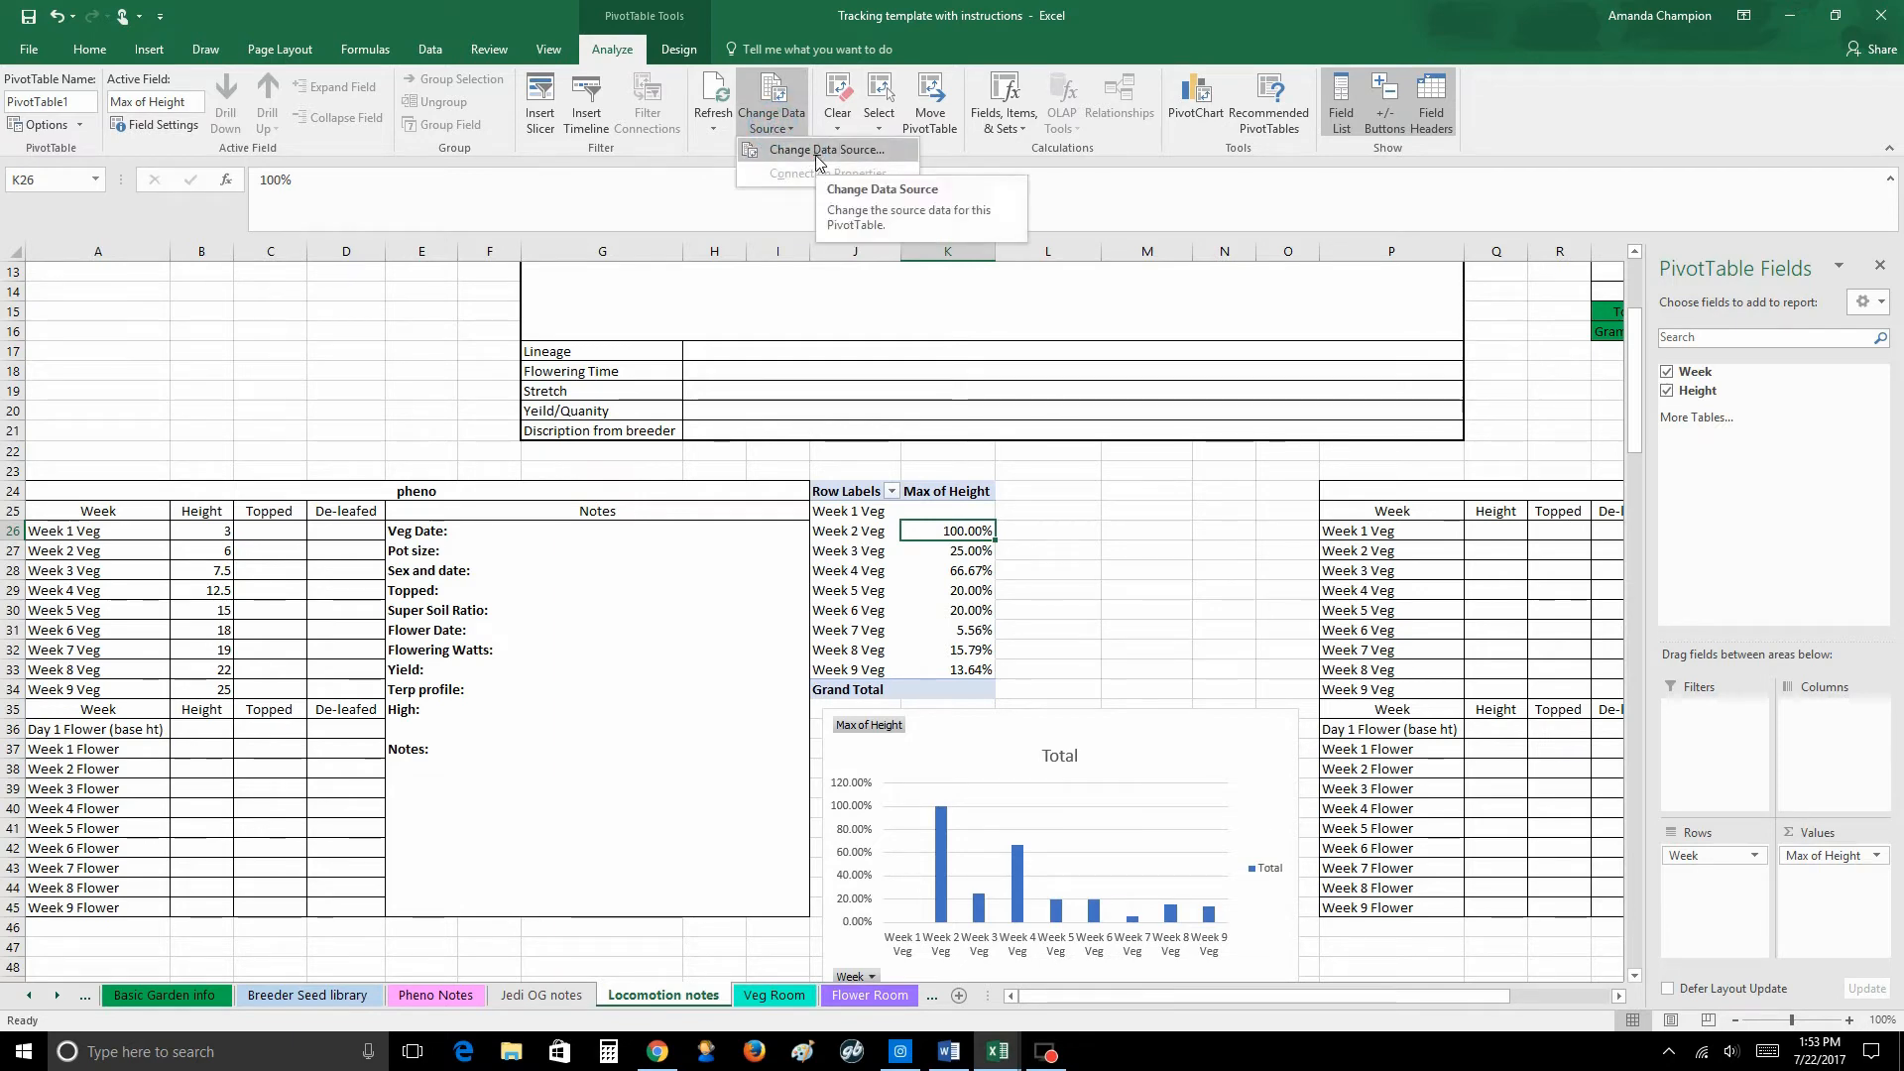
left_click(819, 151)
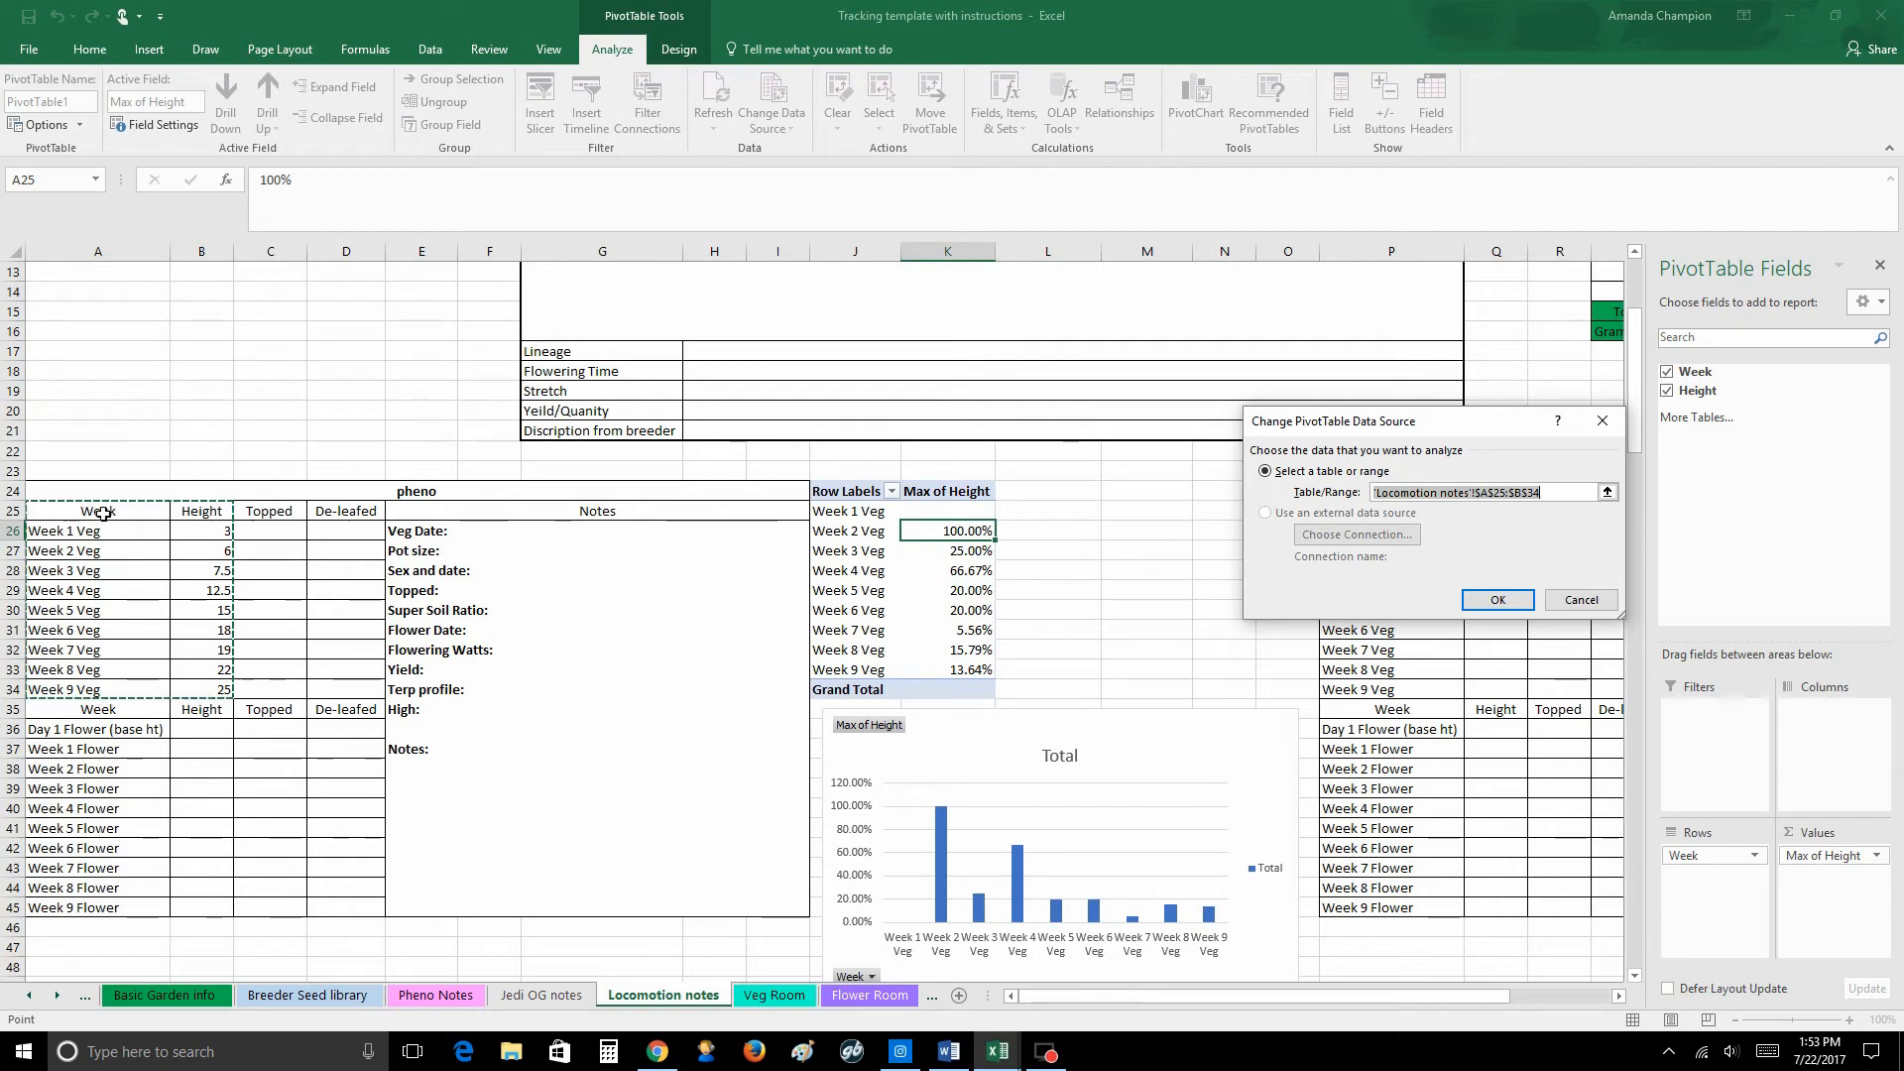
left_click_drag(103, 514, 190, 535)
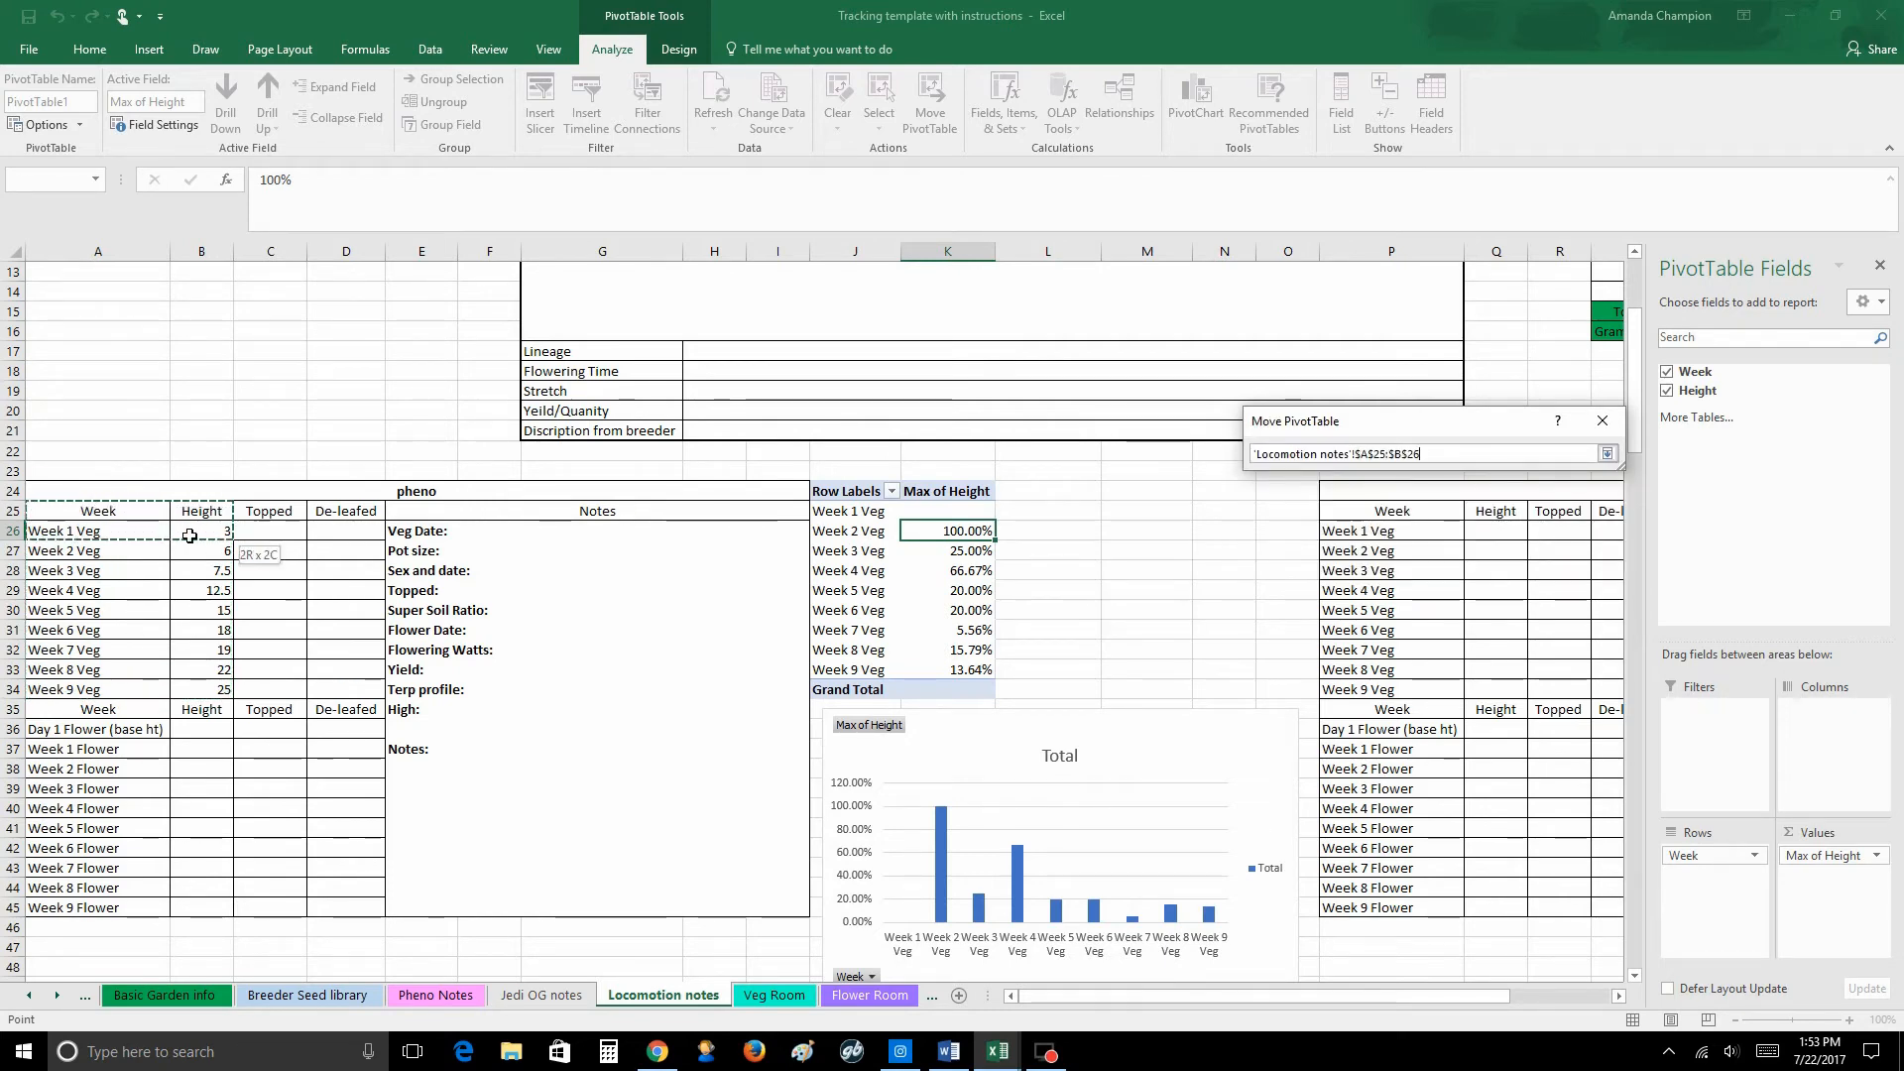
left_click_drag(198, 644, 192, 694)
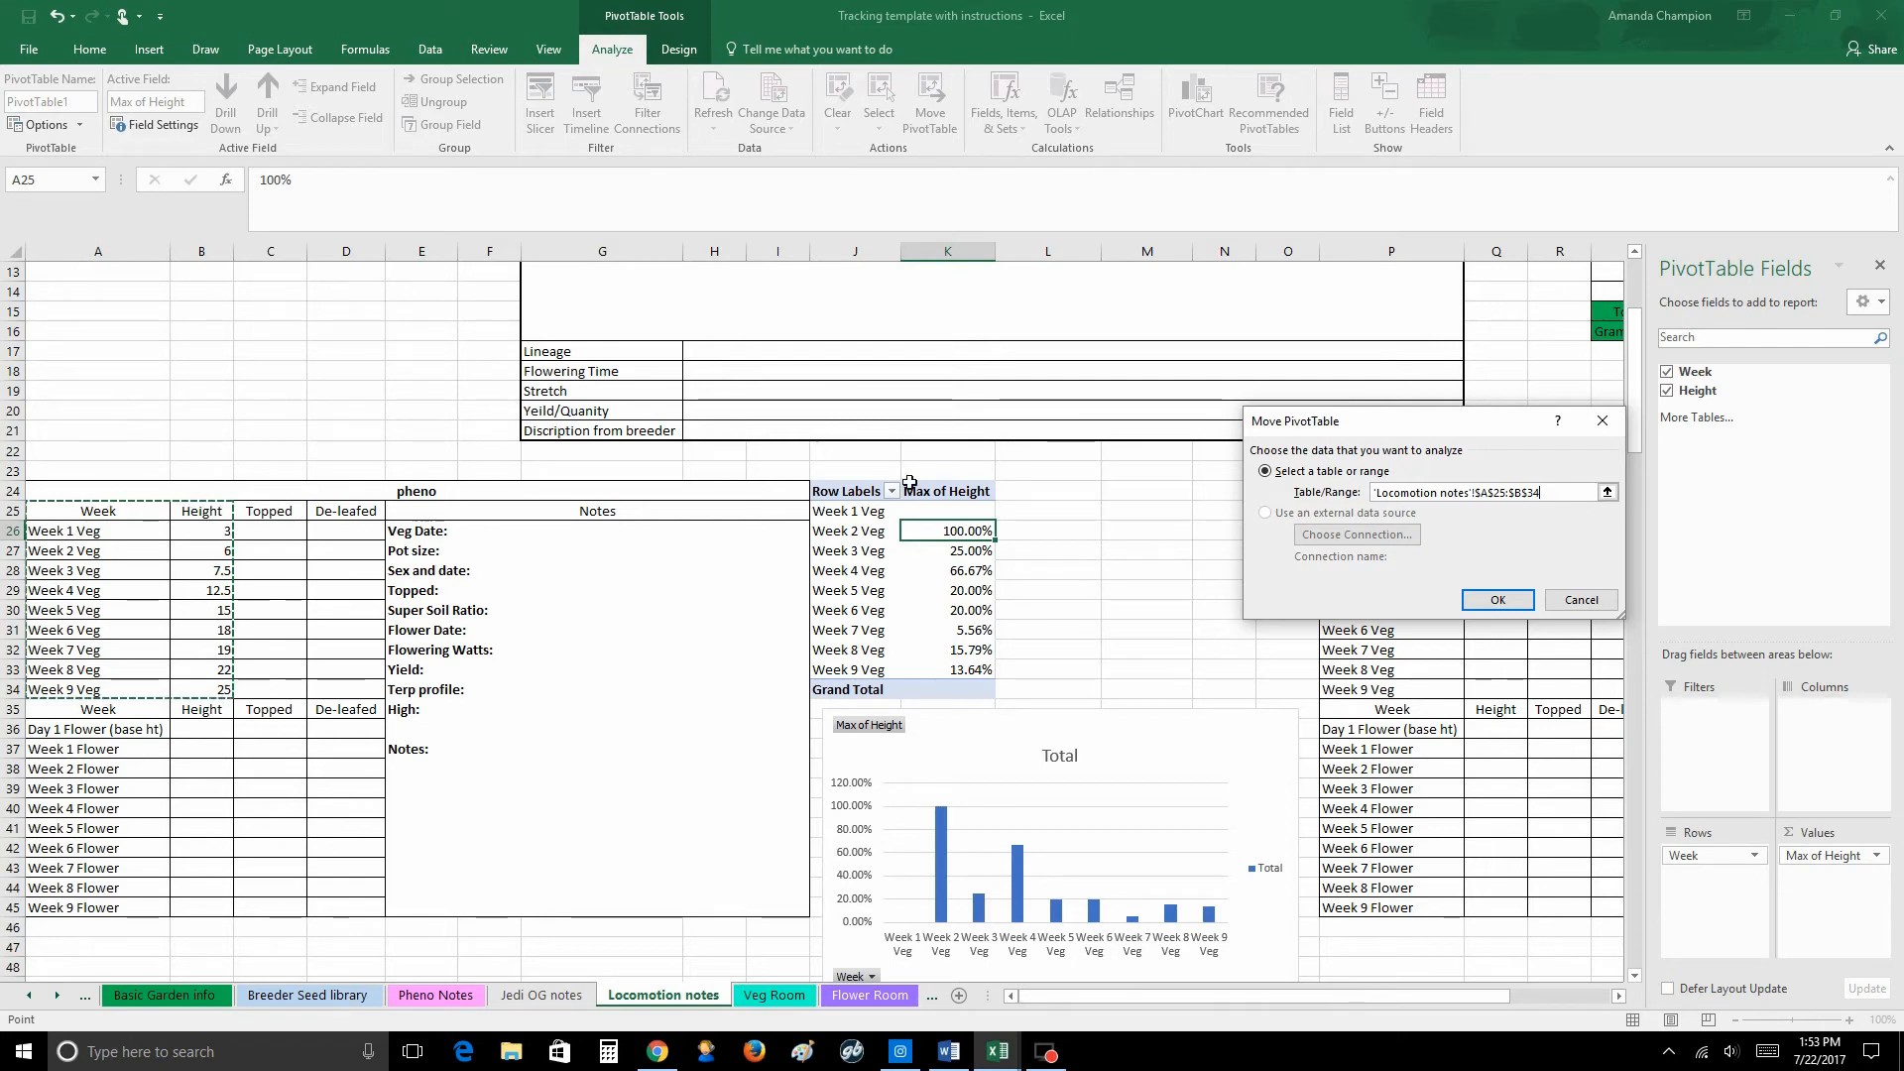
left_click(1497, 600)
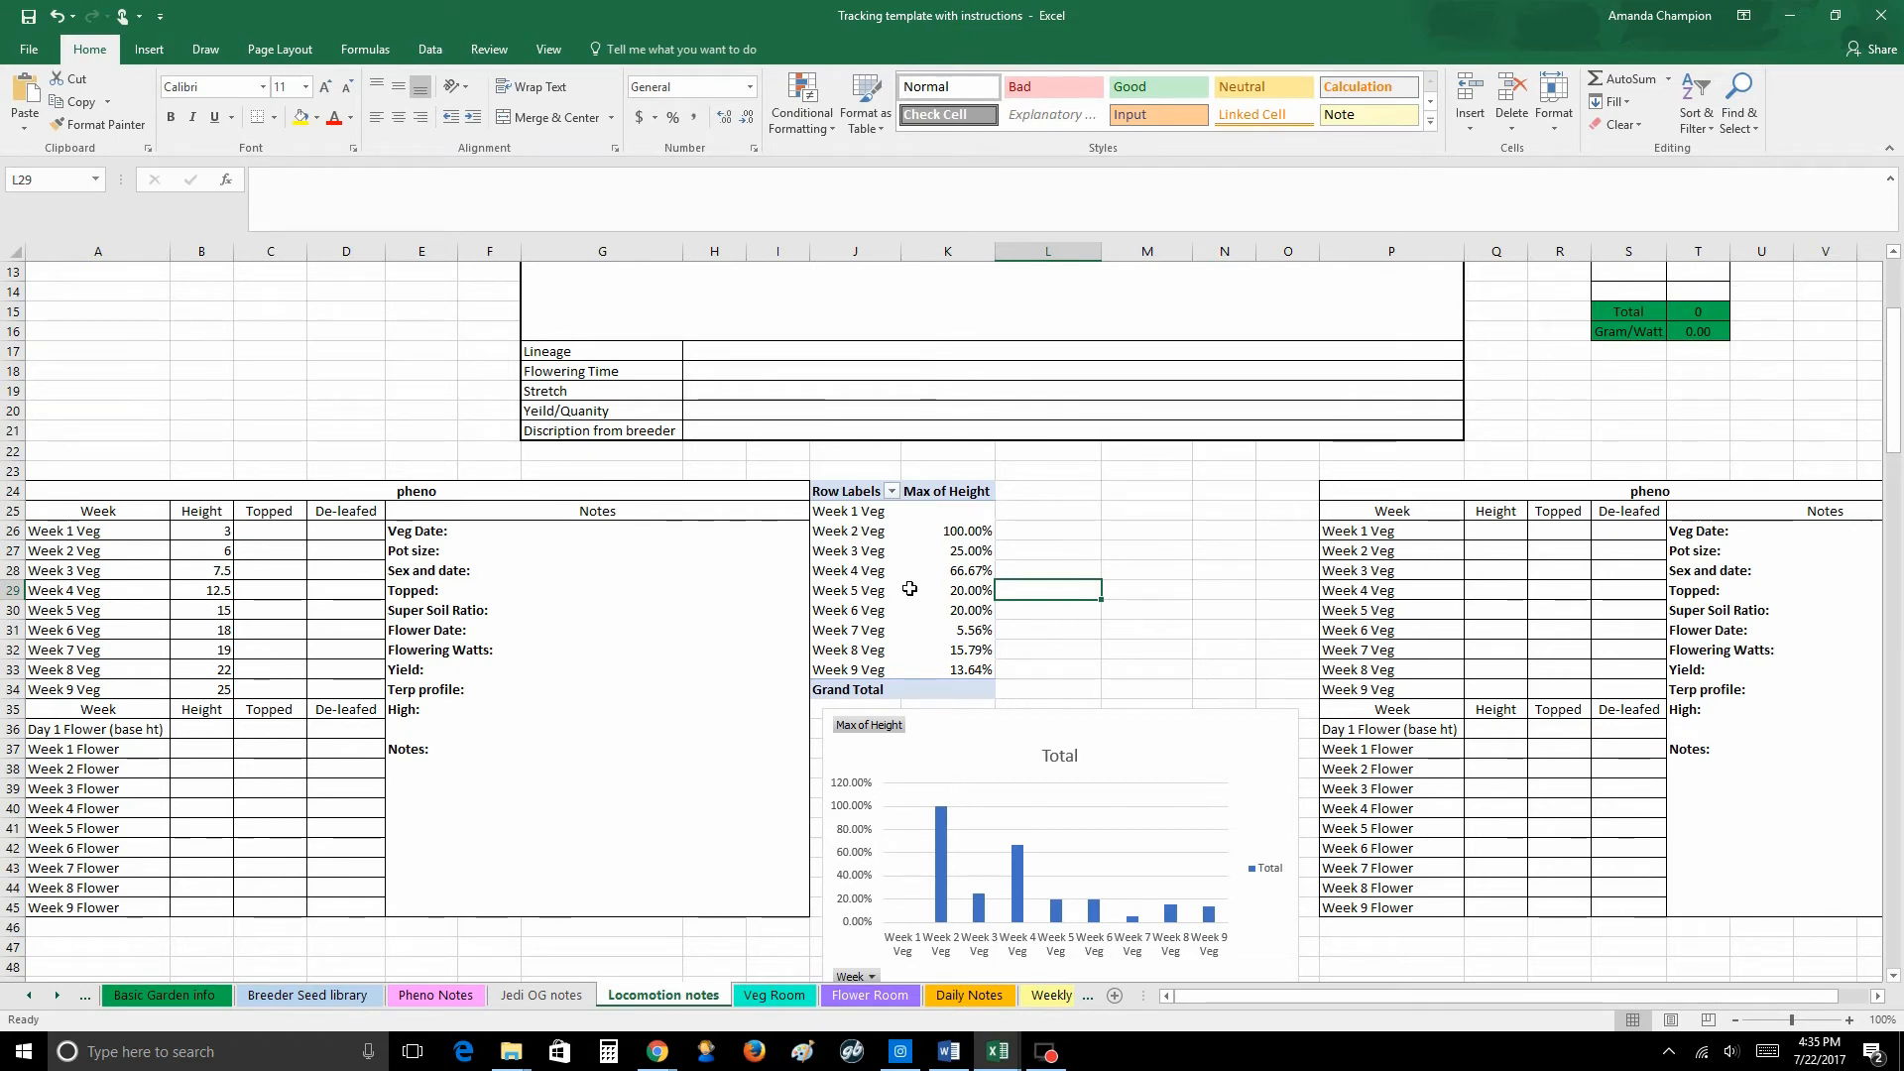
Step: Preview the first pheno's pivot chart as a pie chart, then cancel the chart type change
mouse_move(932, 555)
left_click(971, 750)
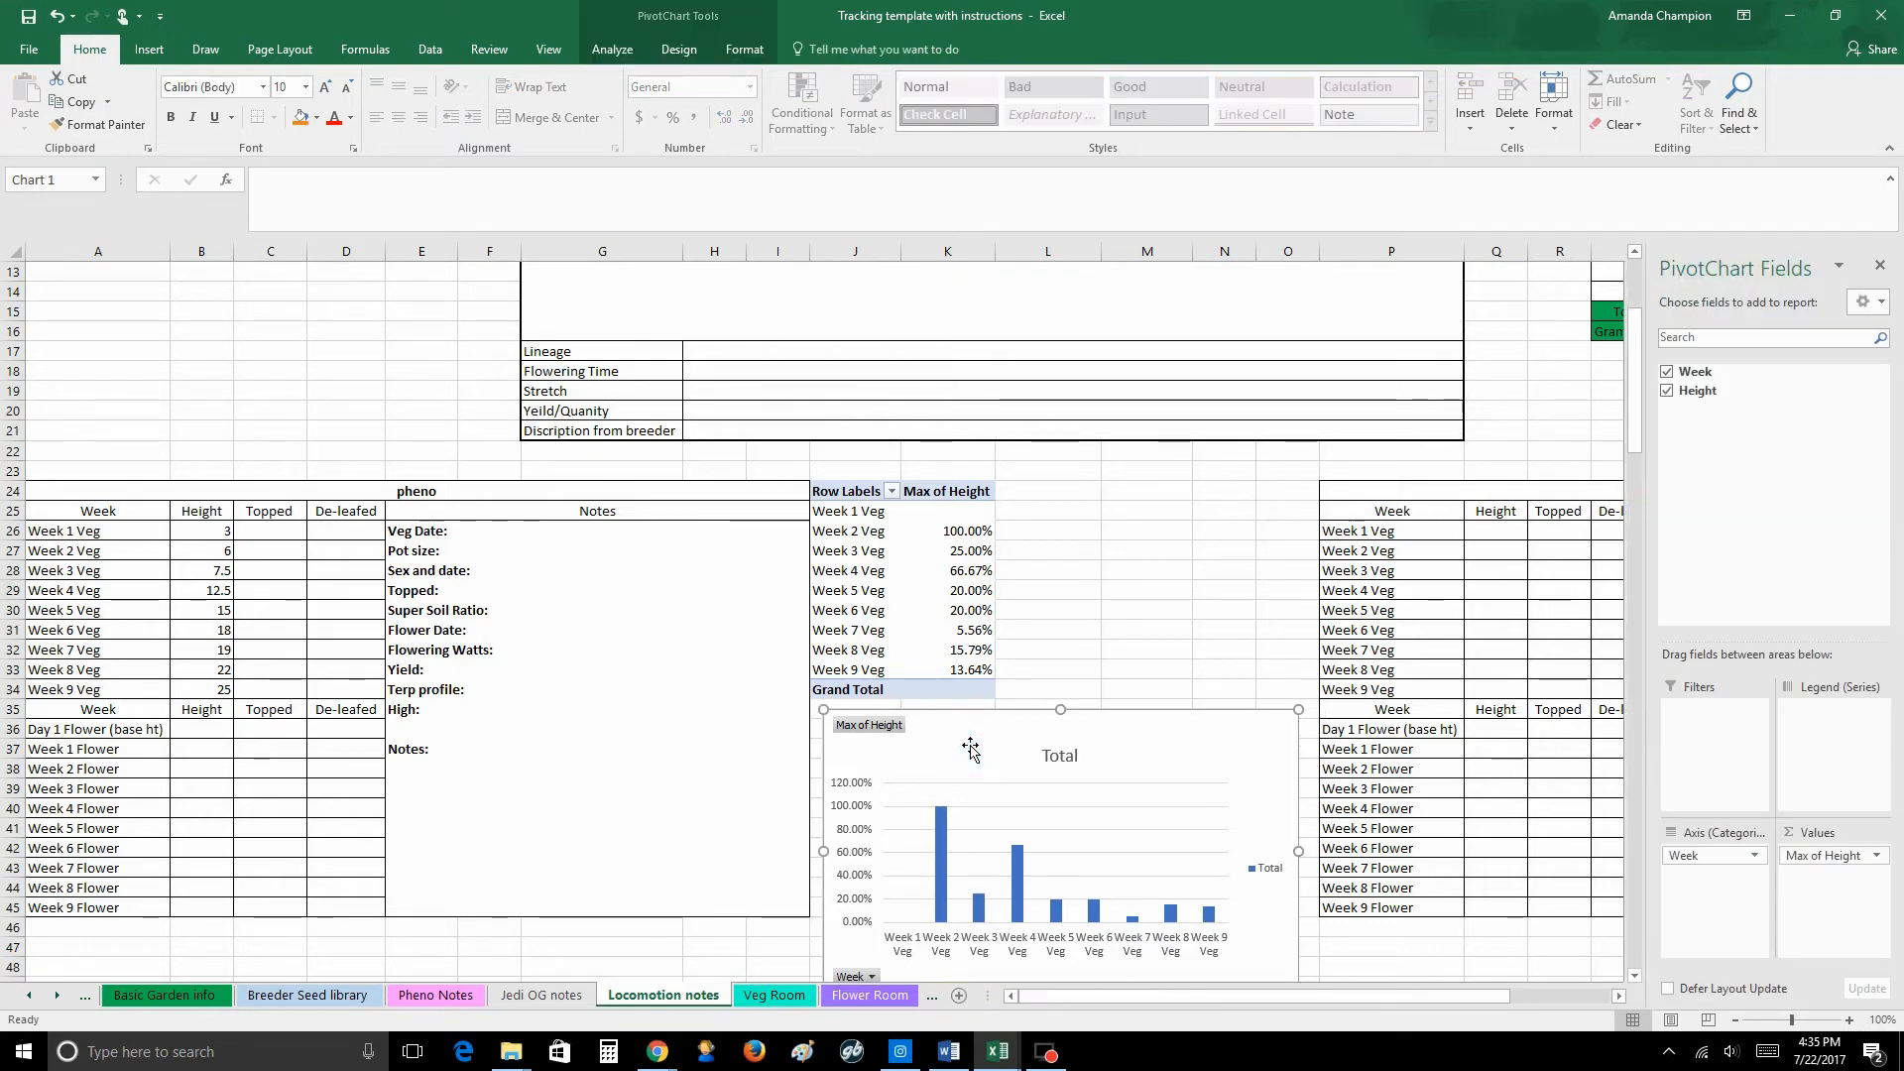
scroll(1102, 624, "down", 2)
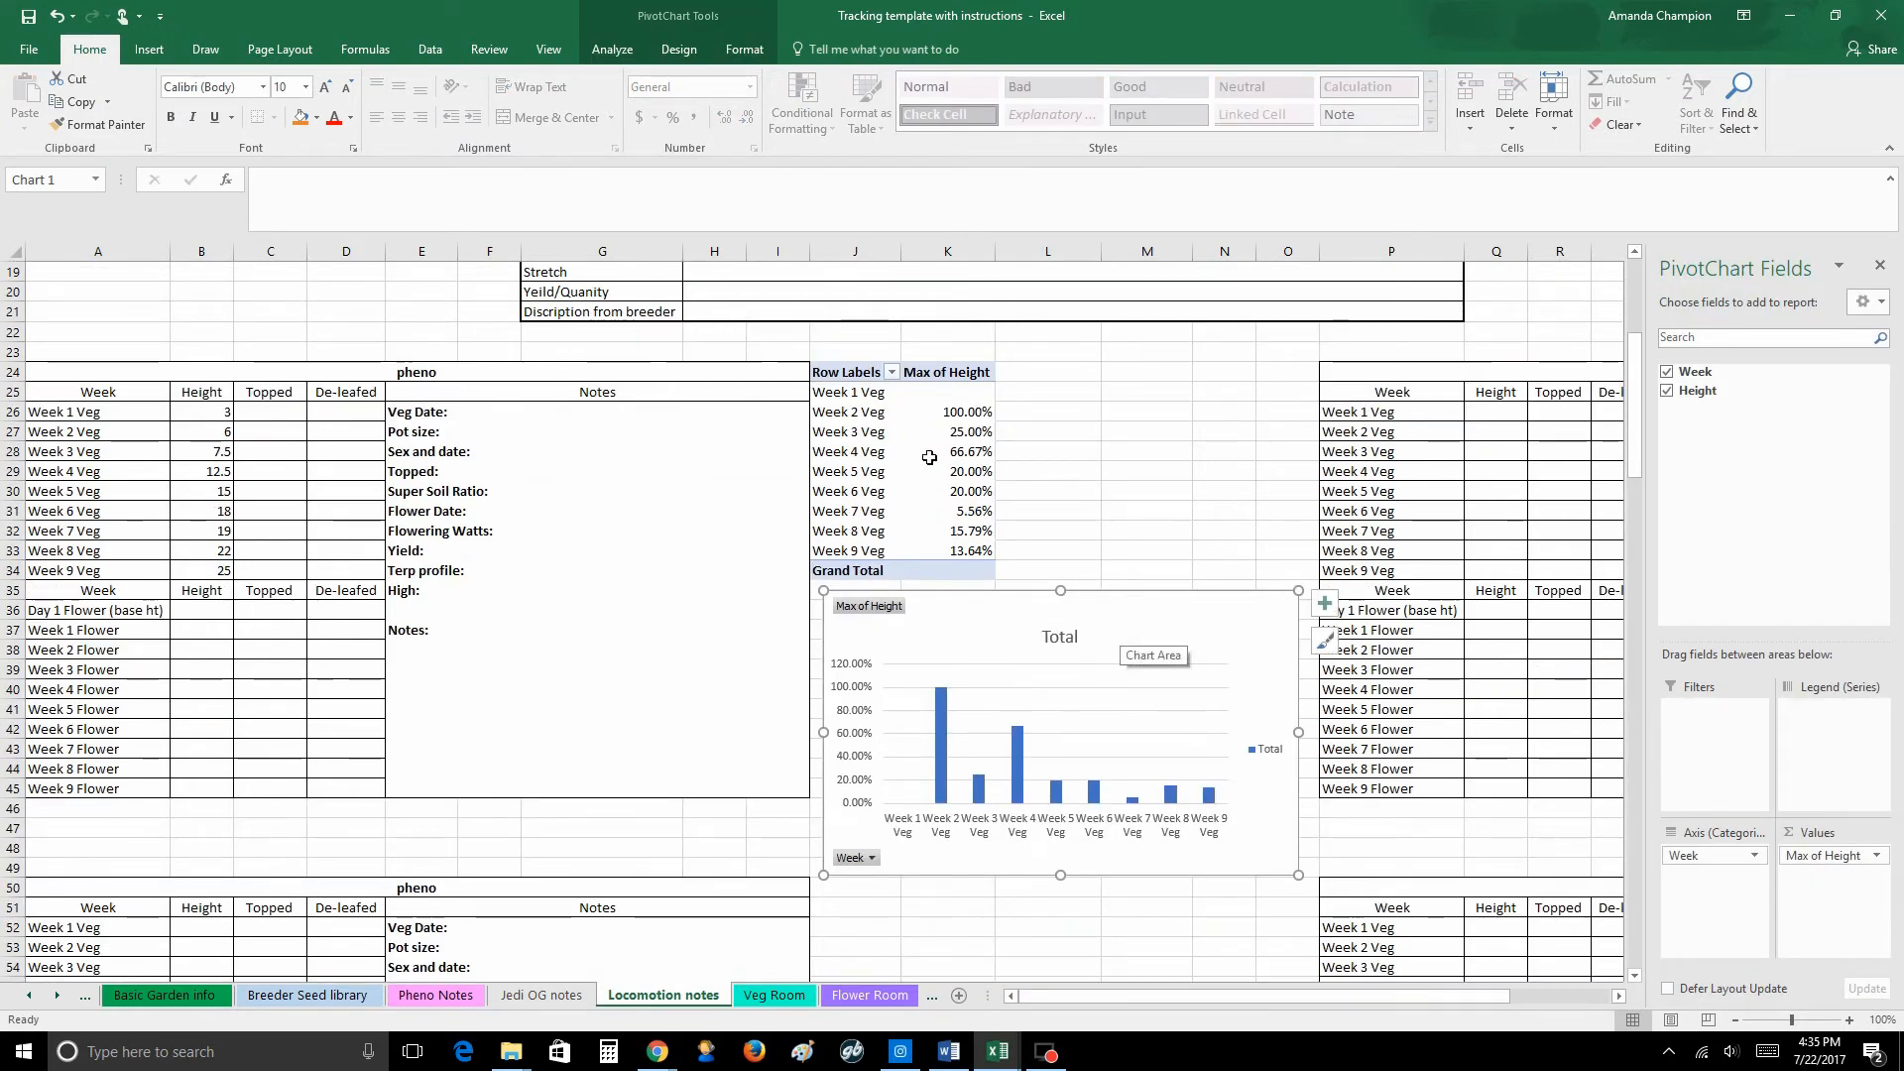
mouse_move(929, 456)
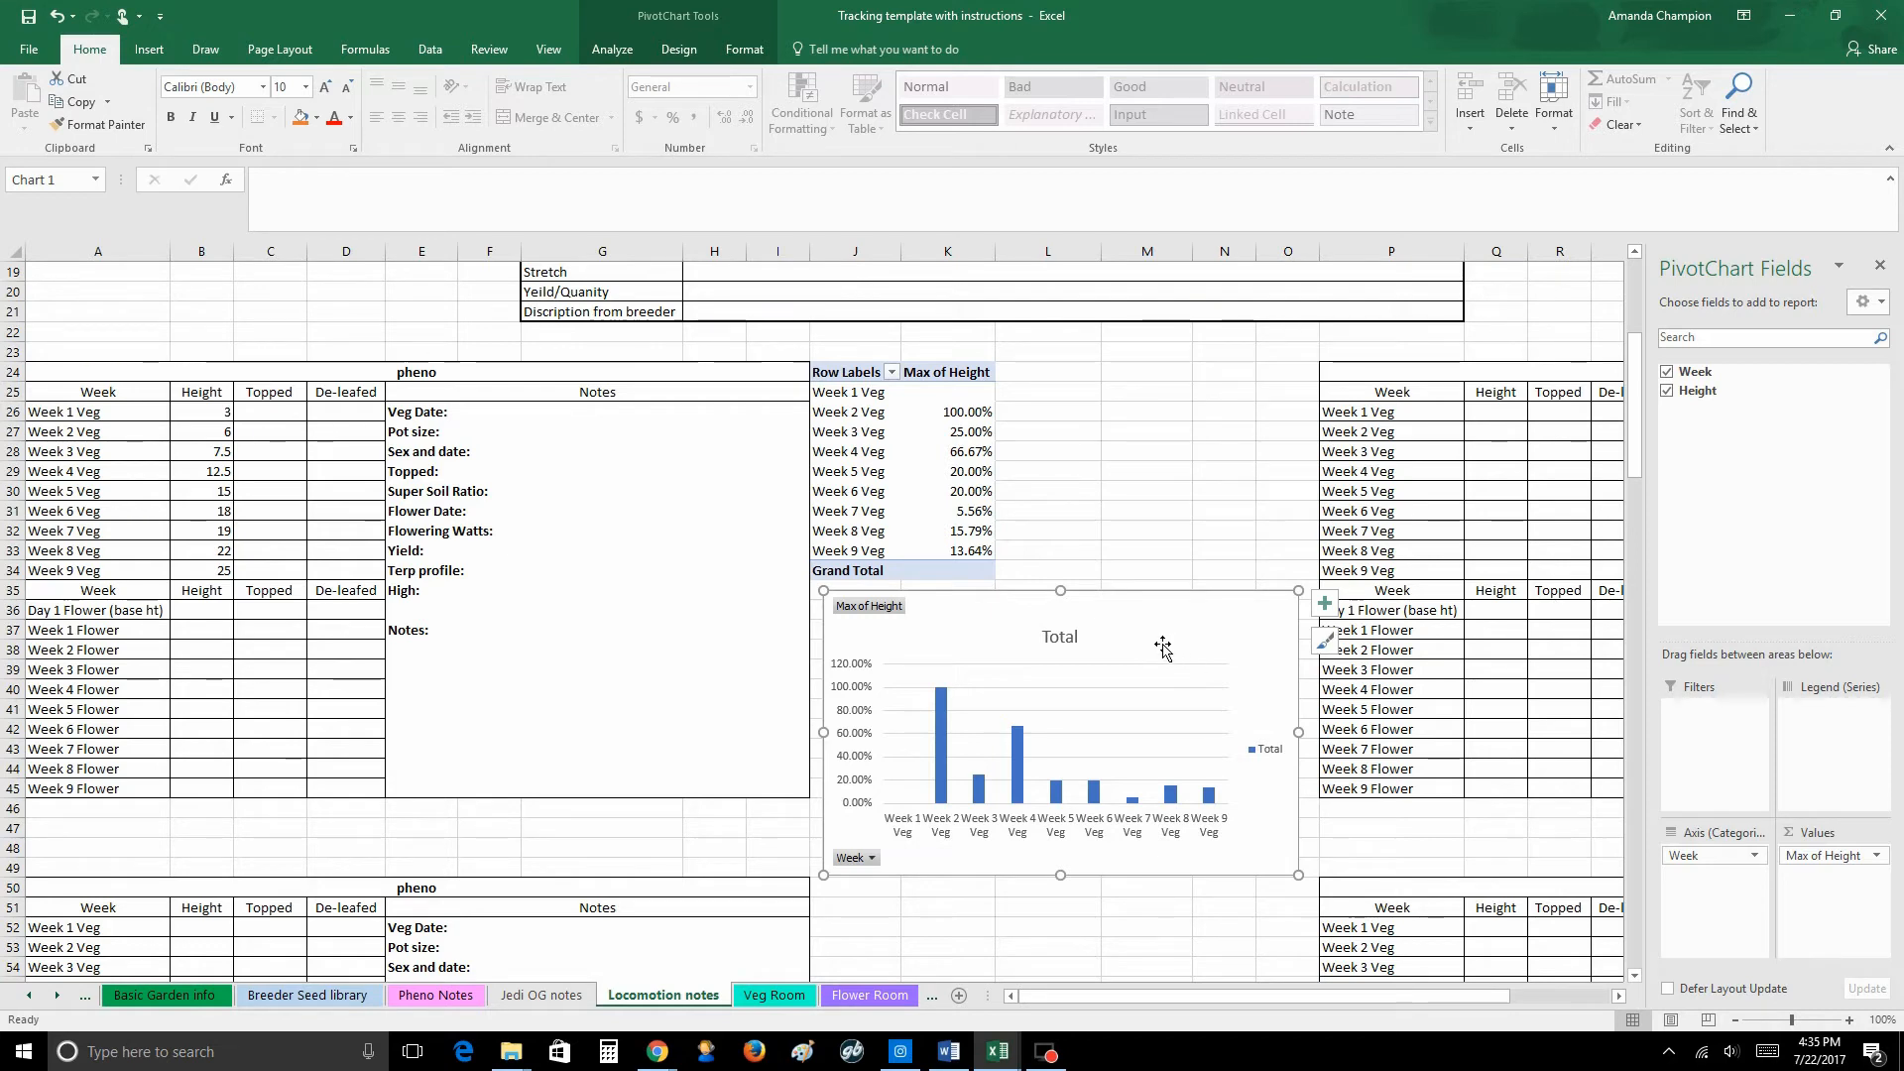
left_click(680, 49)
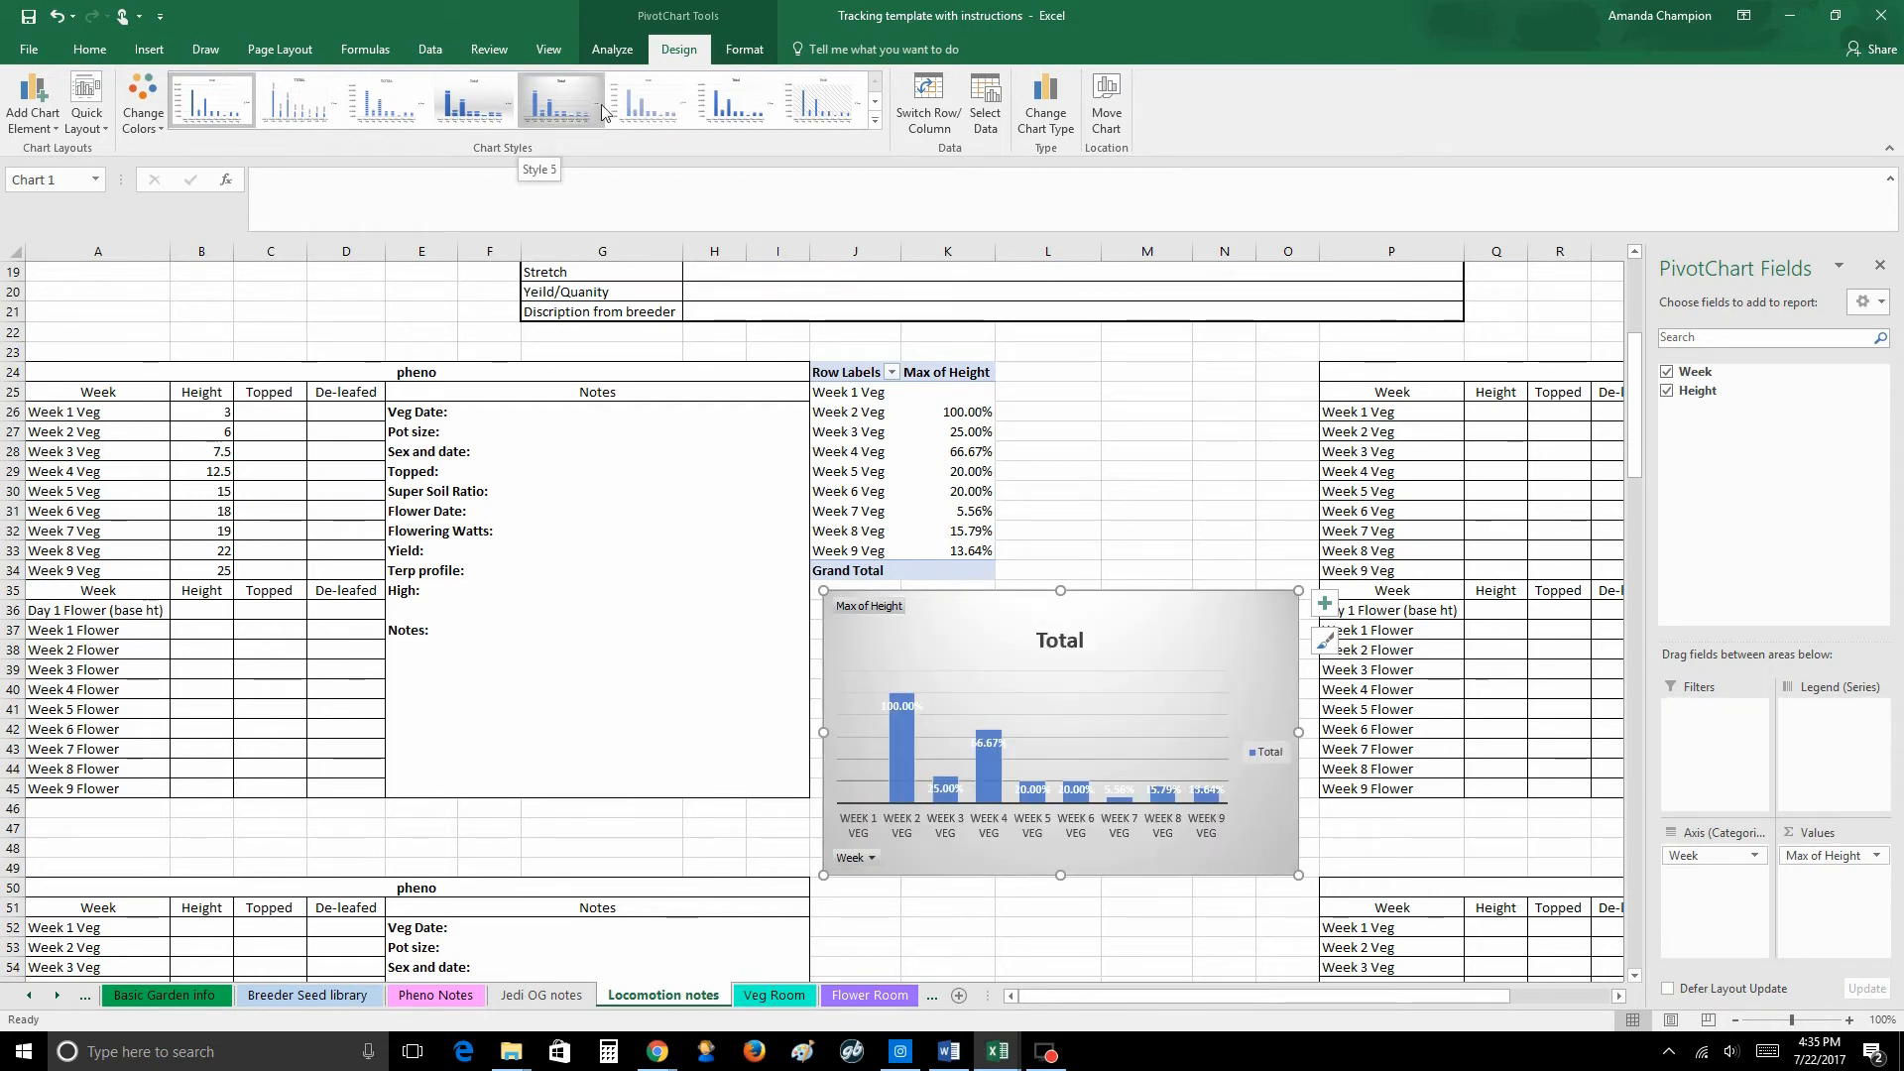
left_click(1049, 127)
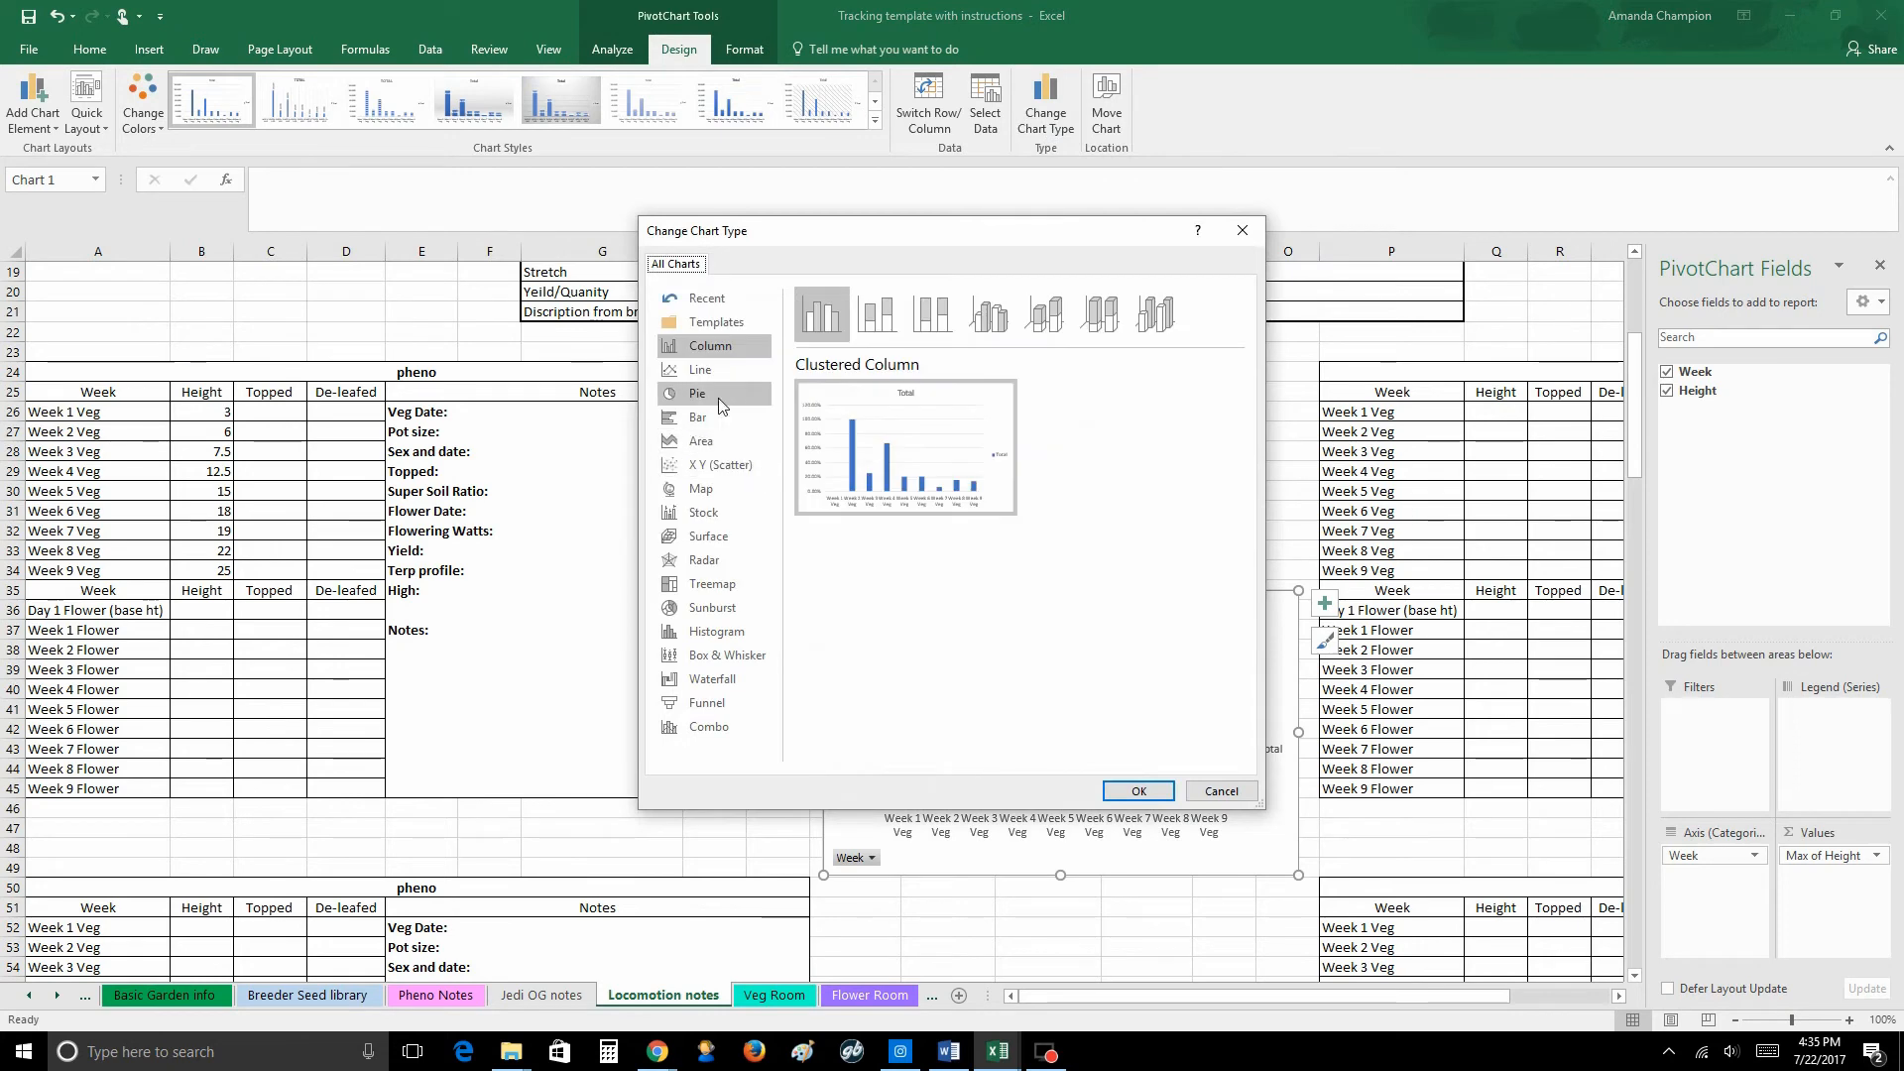
left_click(705, 394)
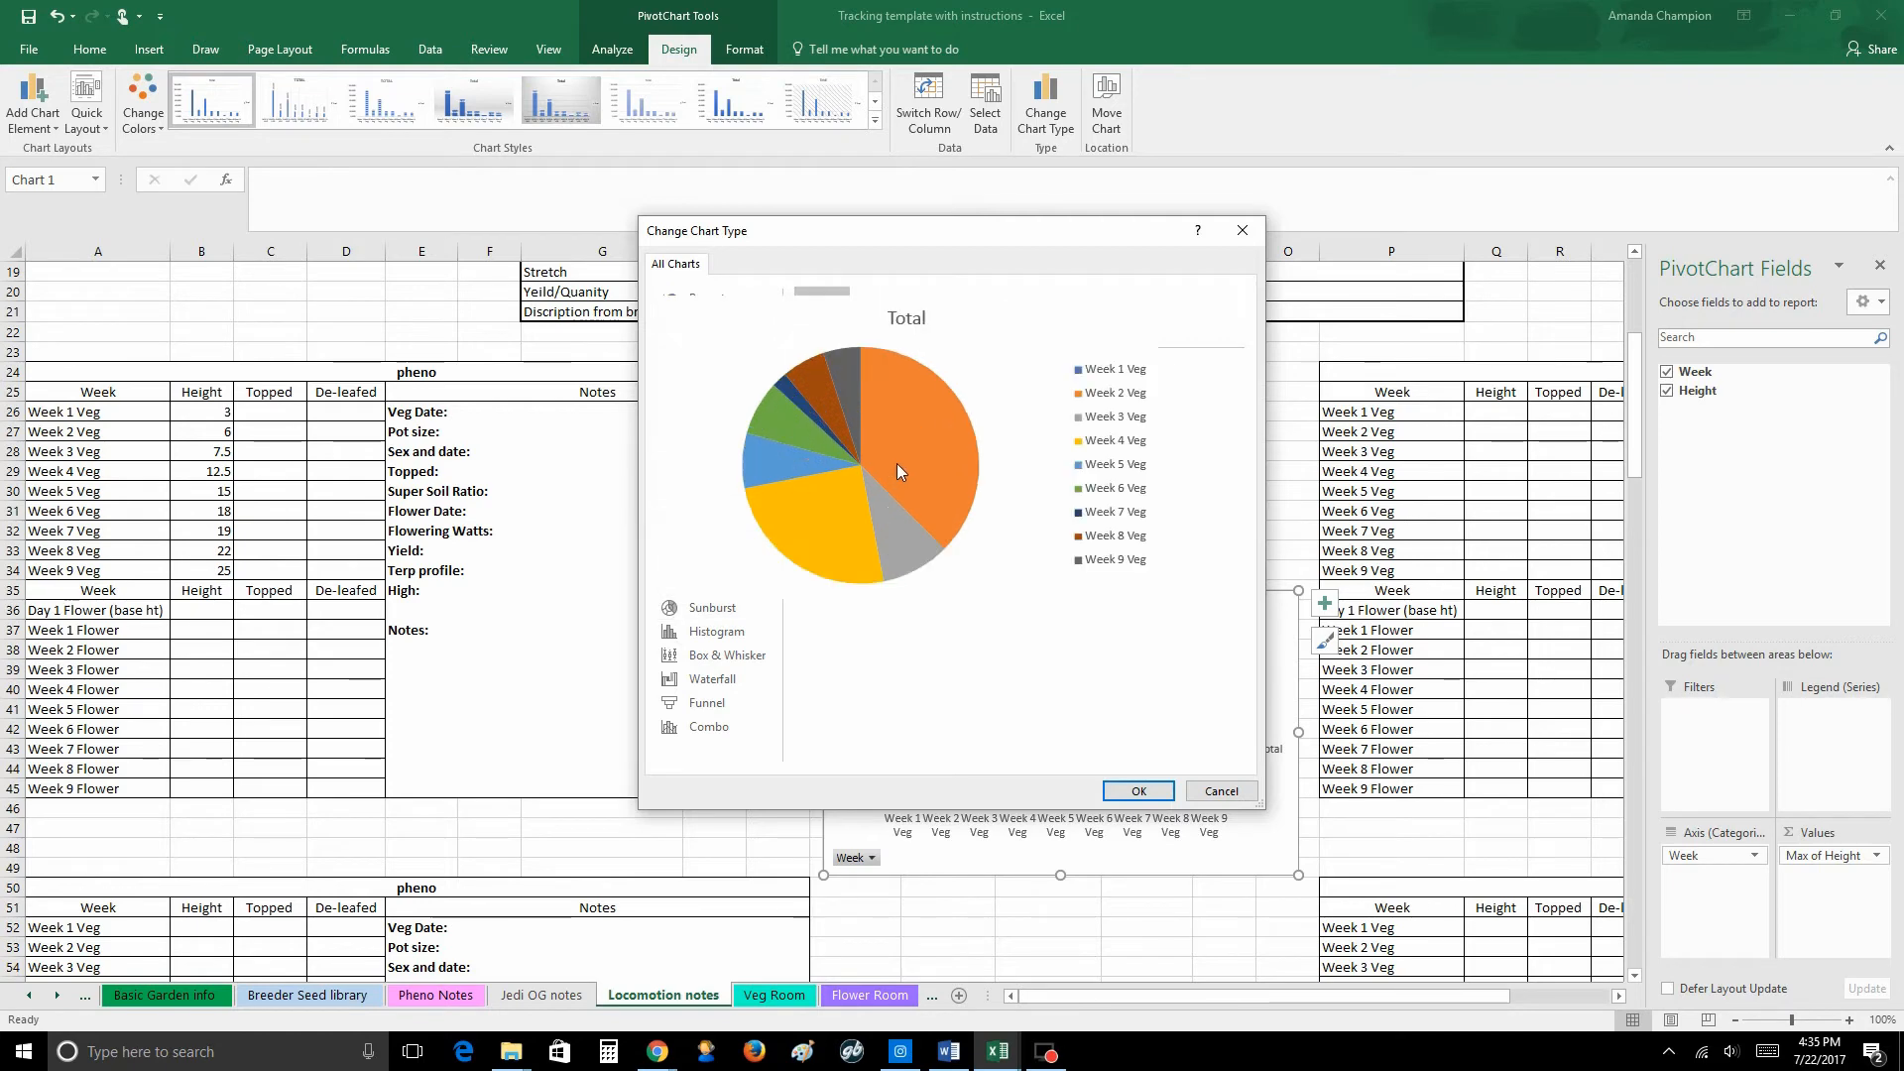
left_click(1221, 792)
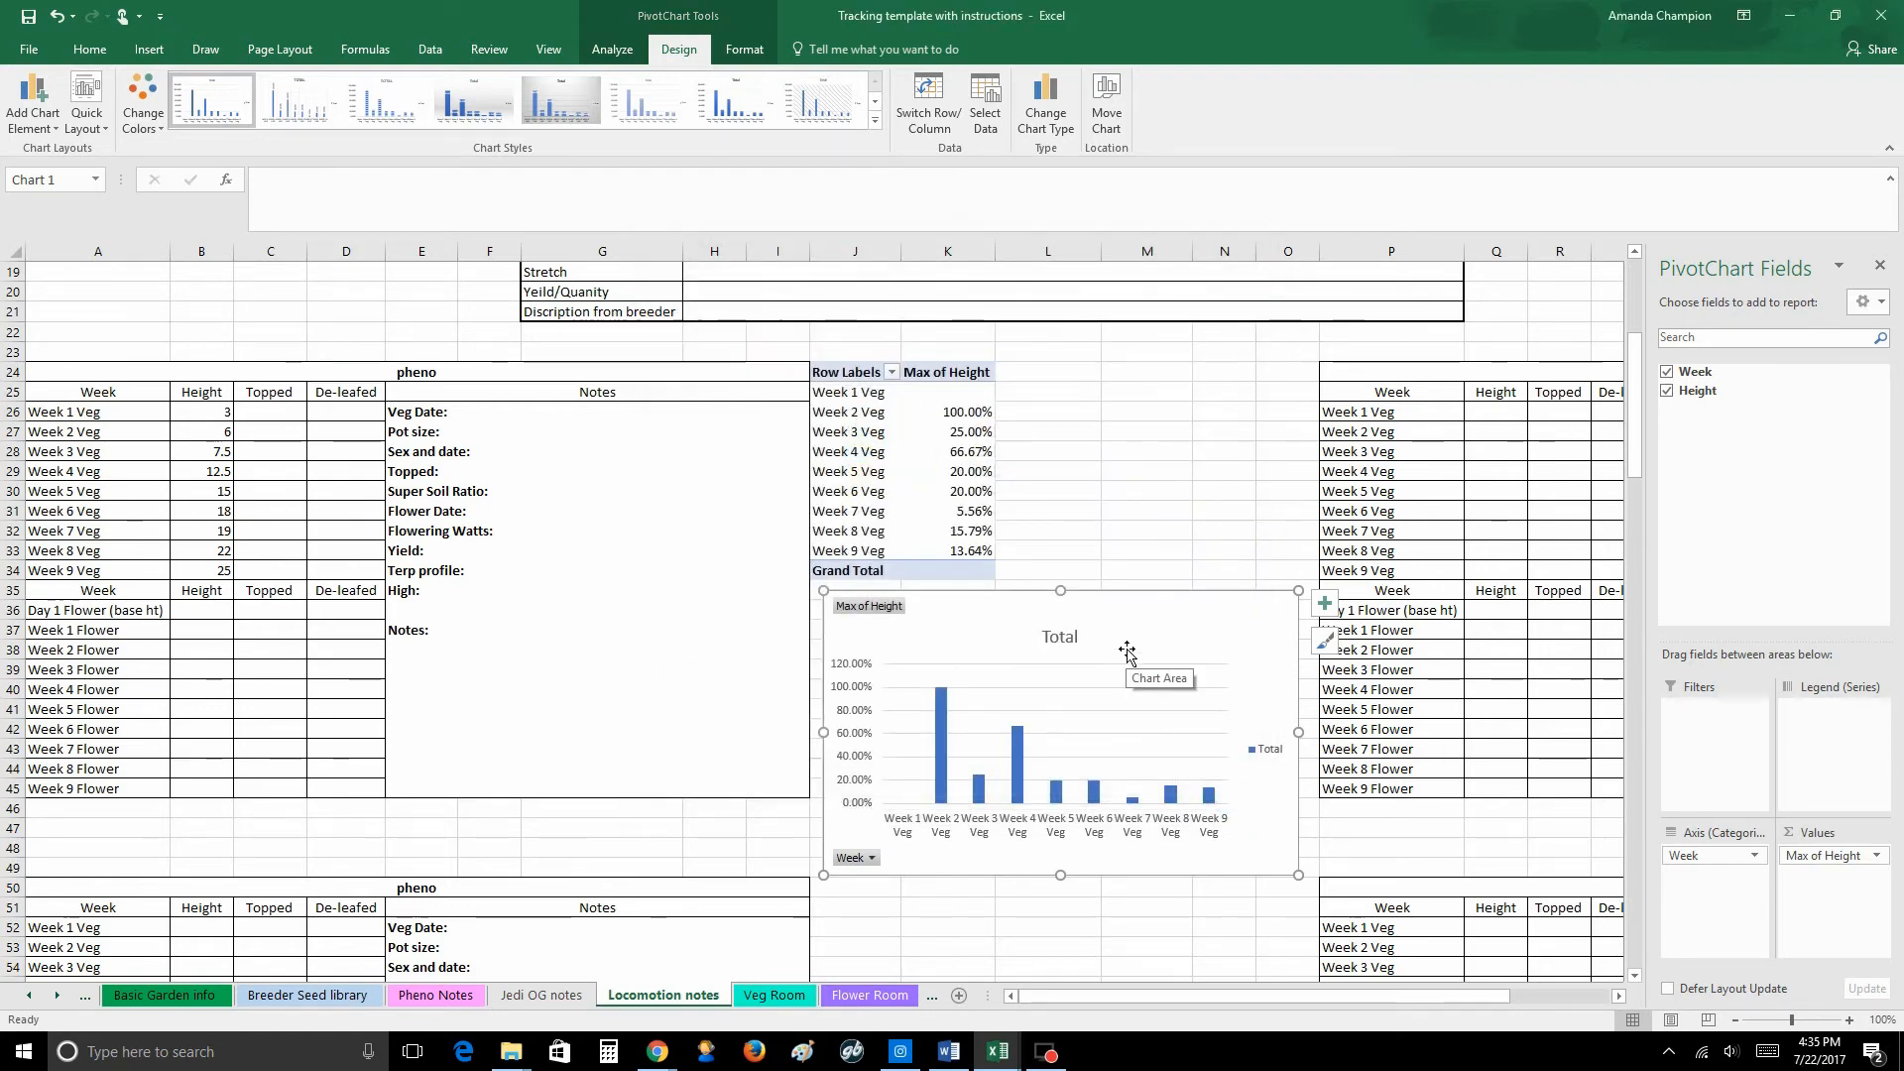
Step: Browse the available styles and color options for the first pheno's pivot chart
left_click(1326, 642)
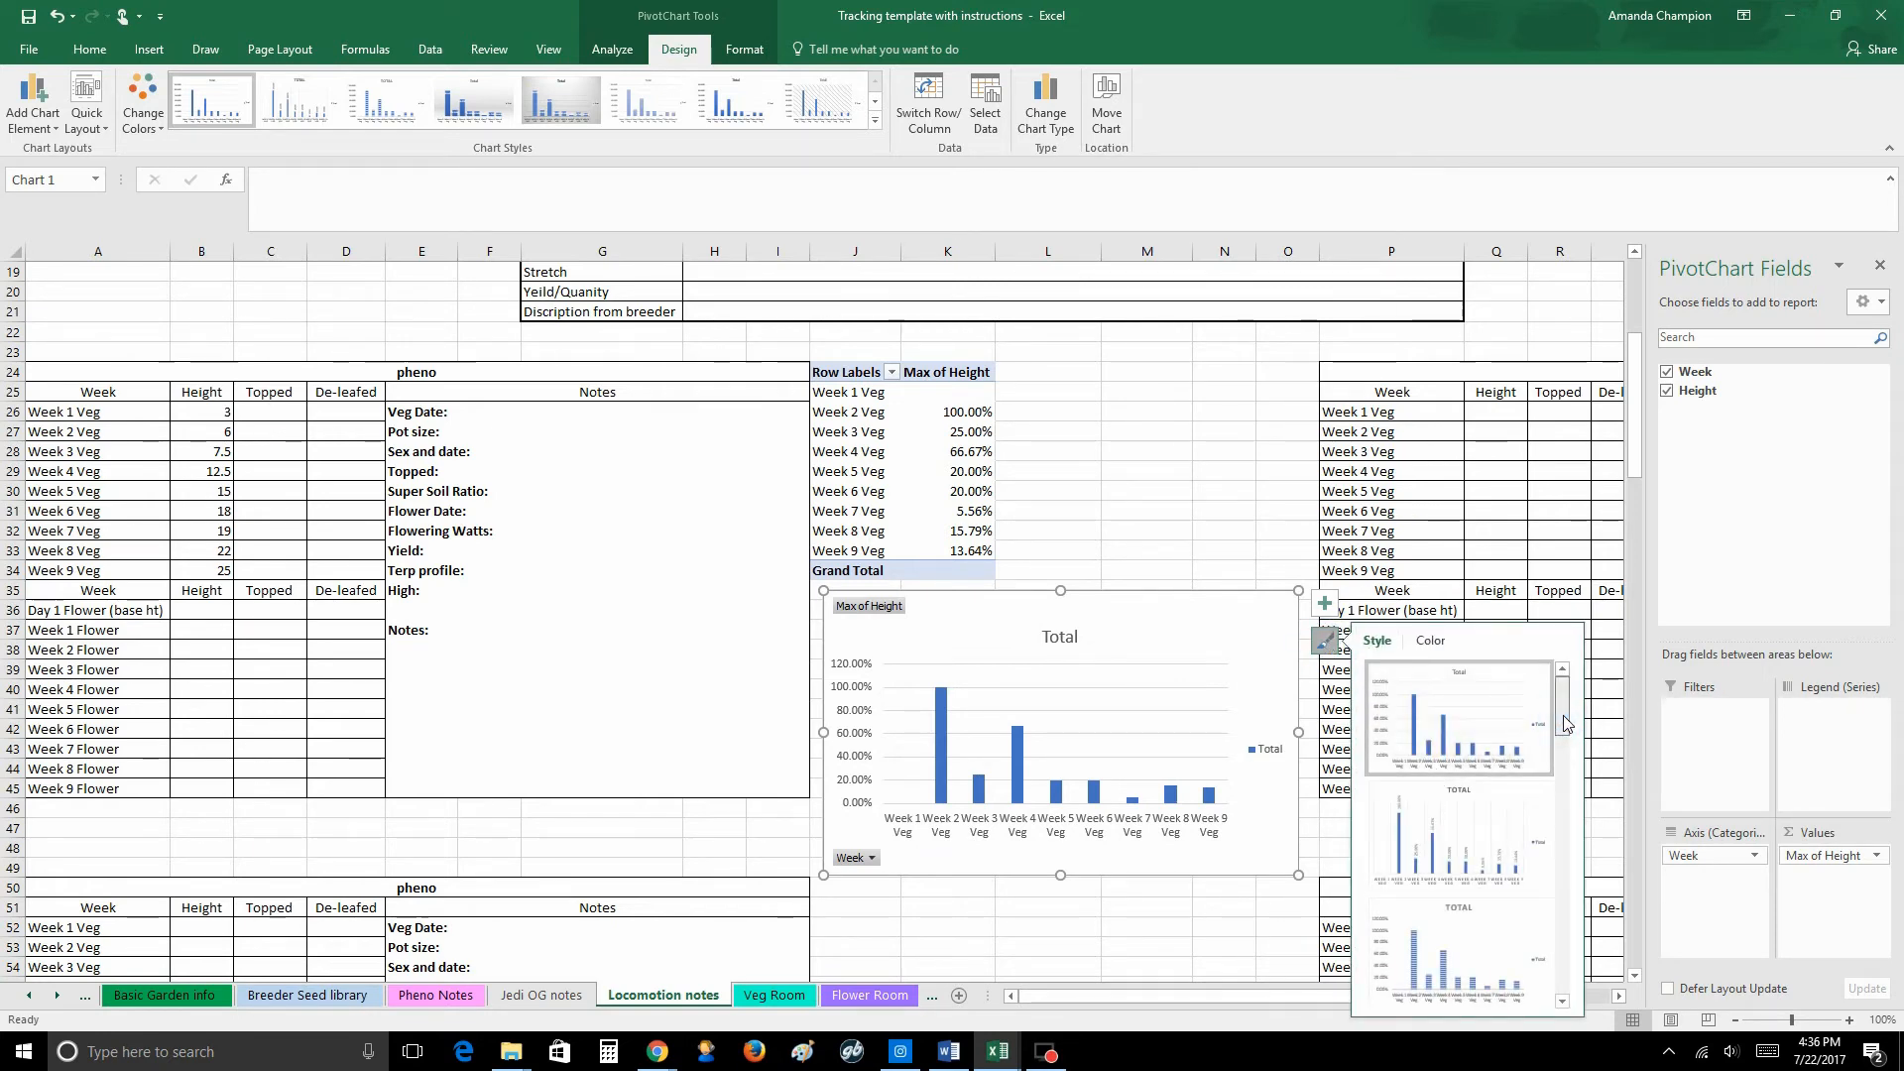
left_click_drag(1564, 723, 1565, 727)
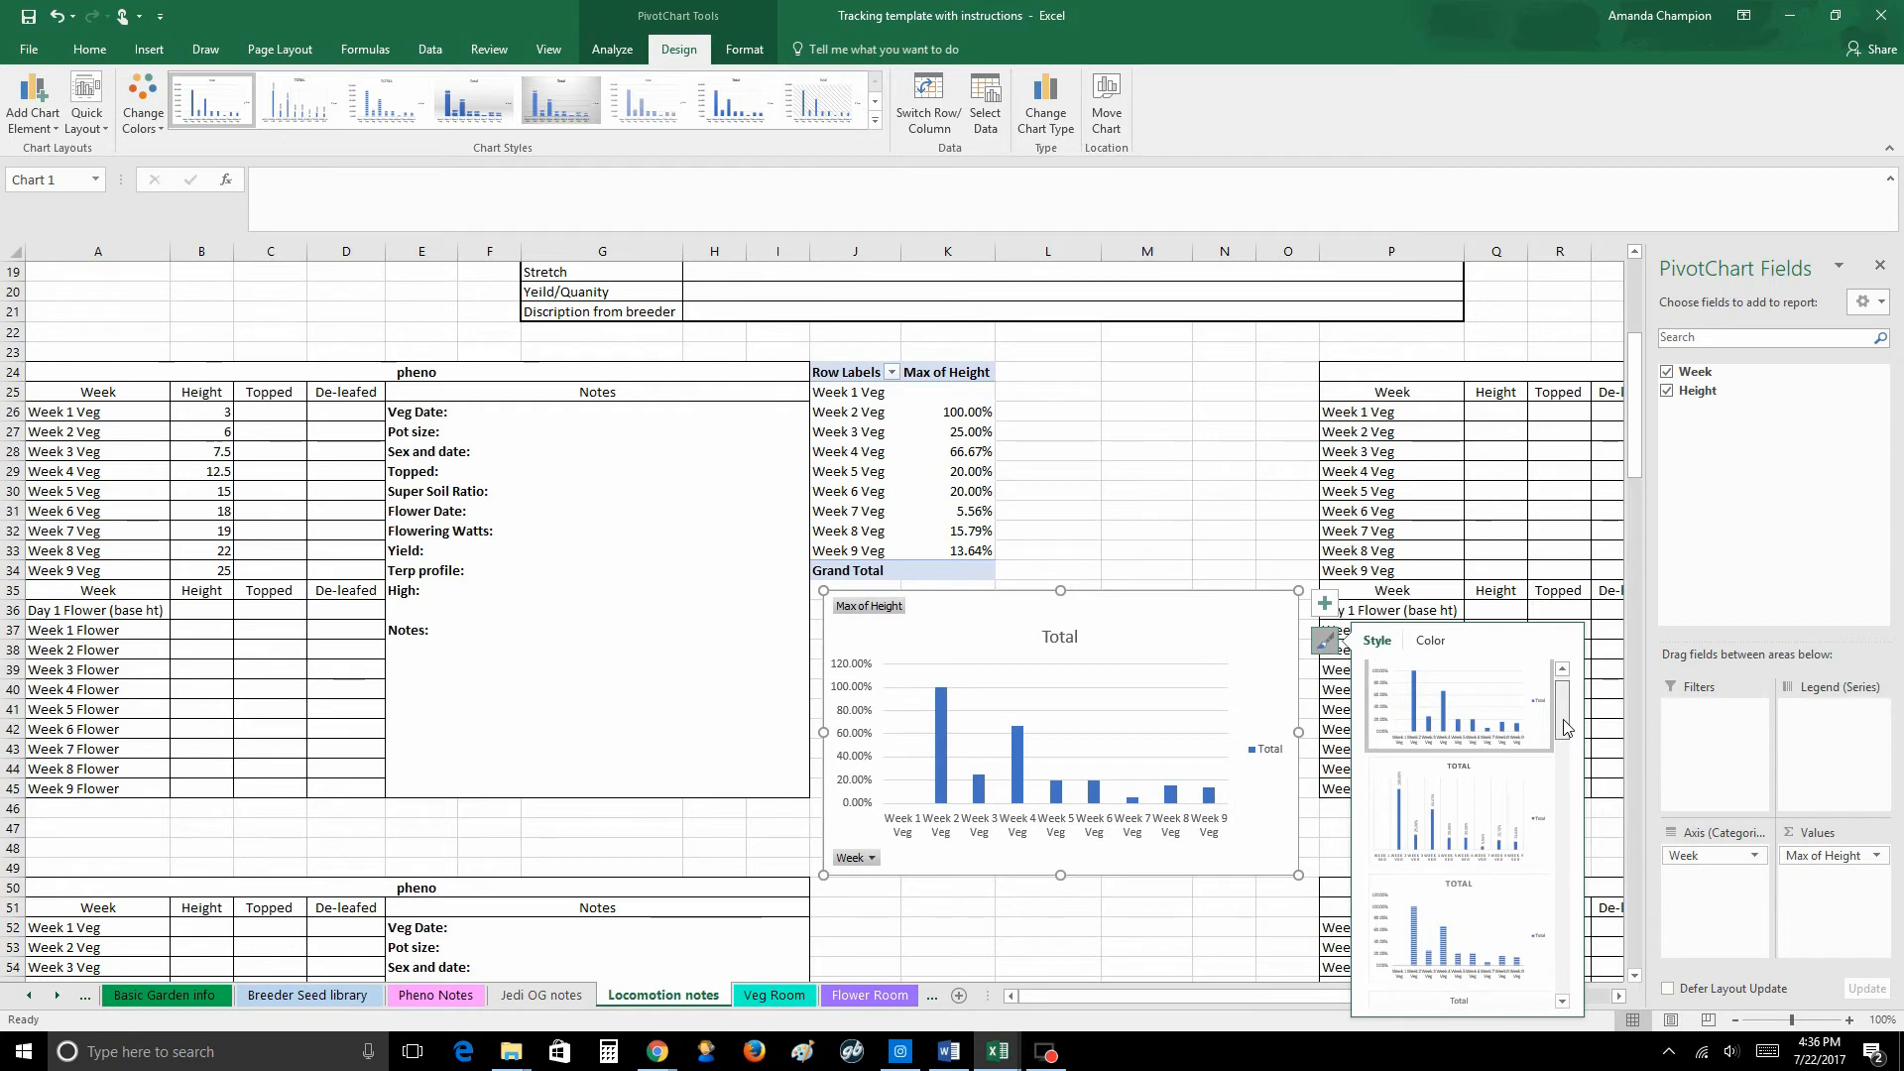
left_click_drag(1565, 726, 1559, 711)
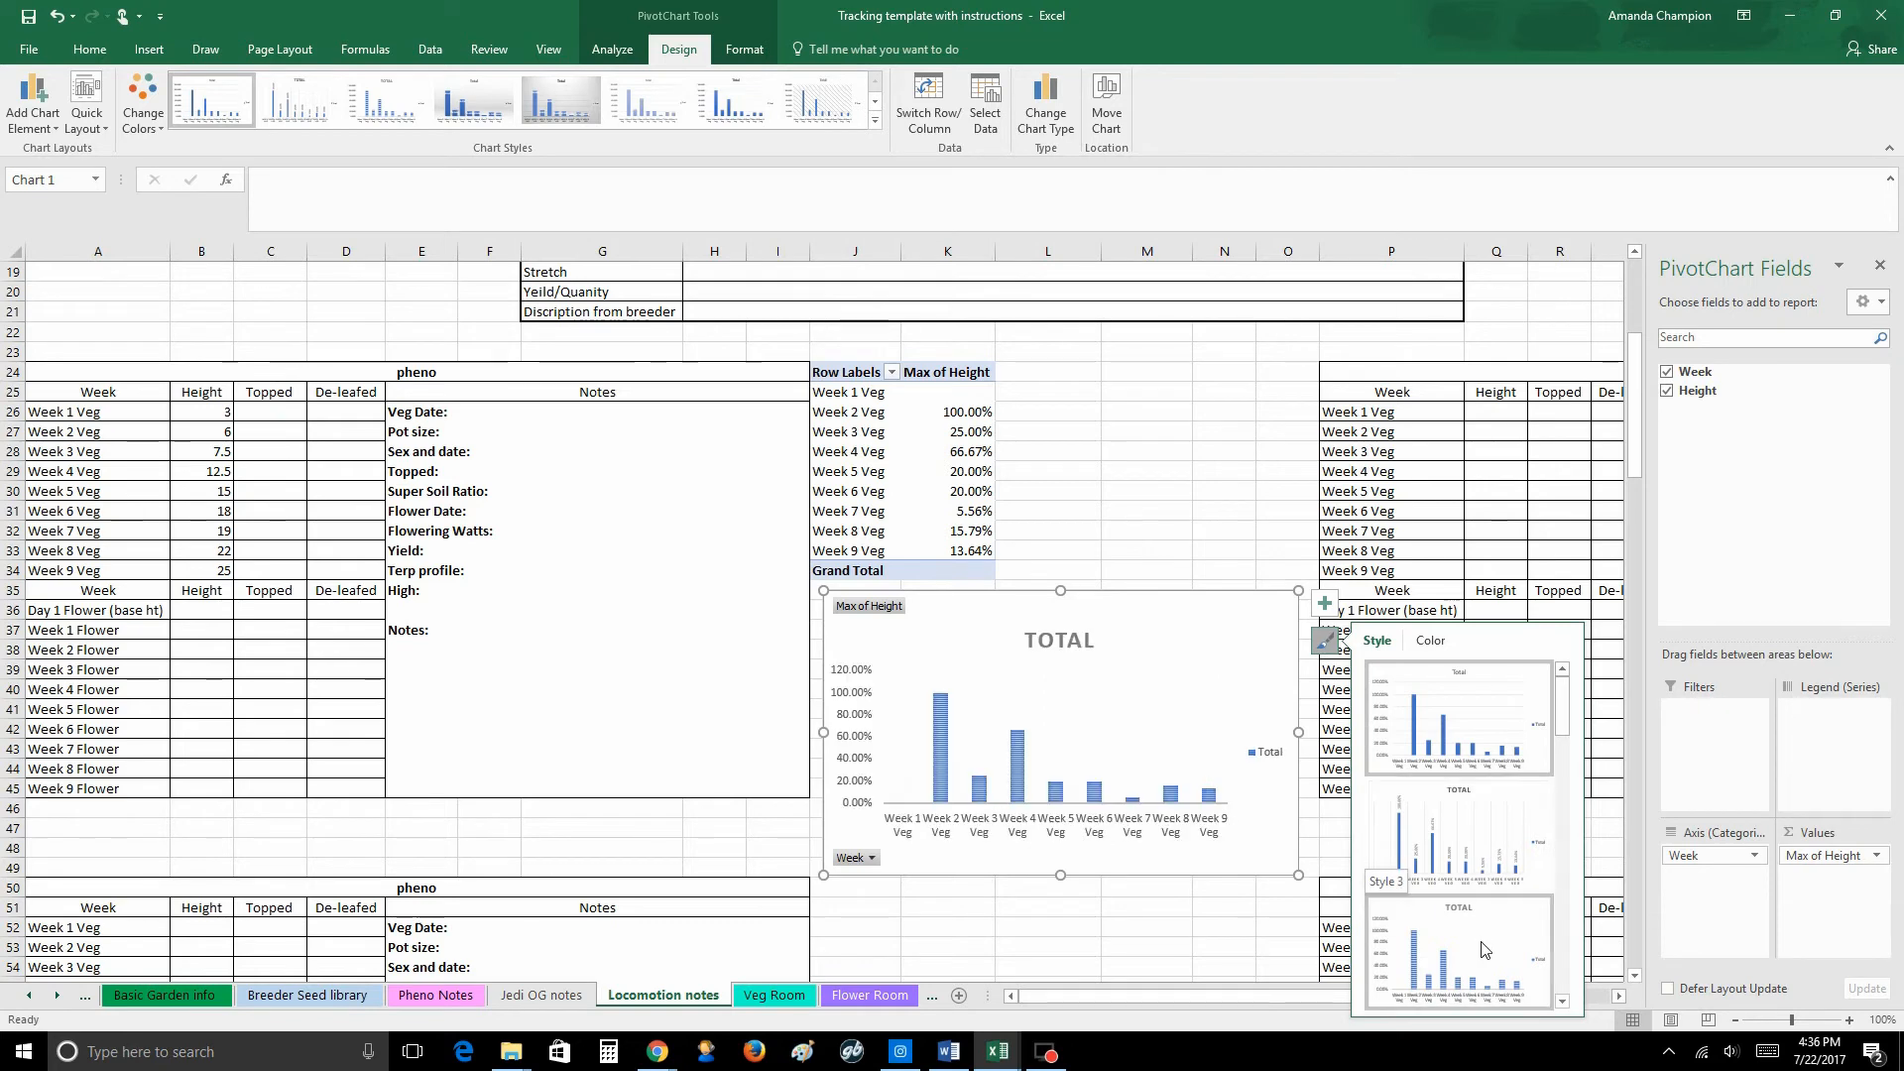
scroll(1484, 949, "down", 4)
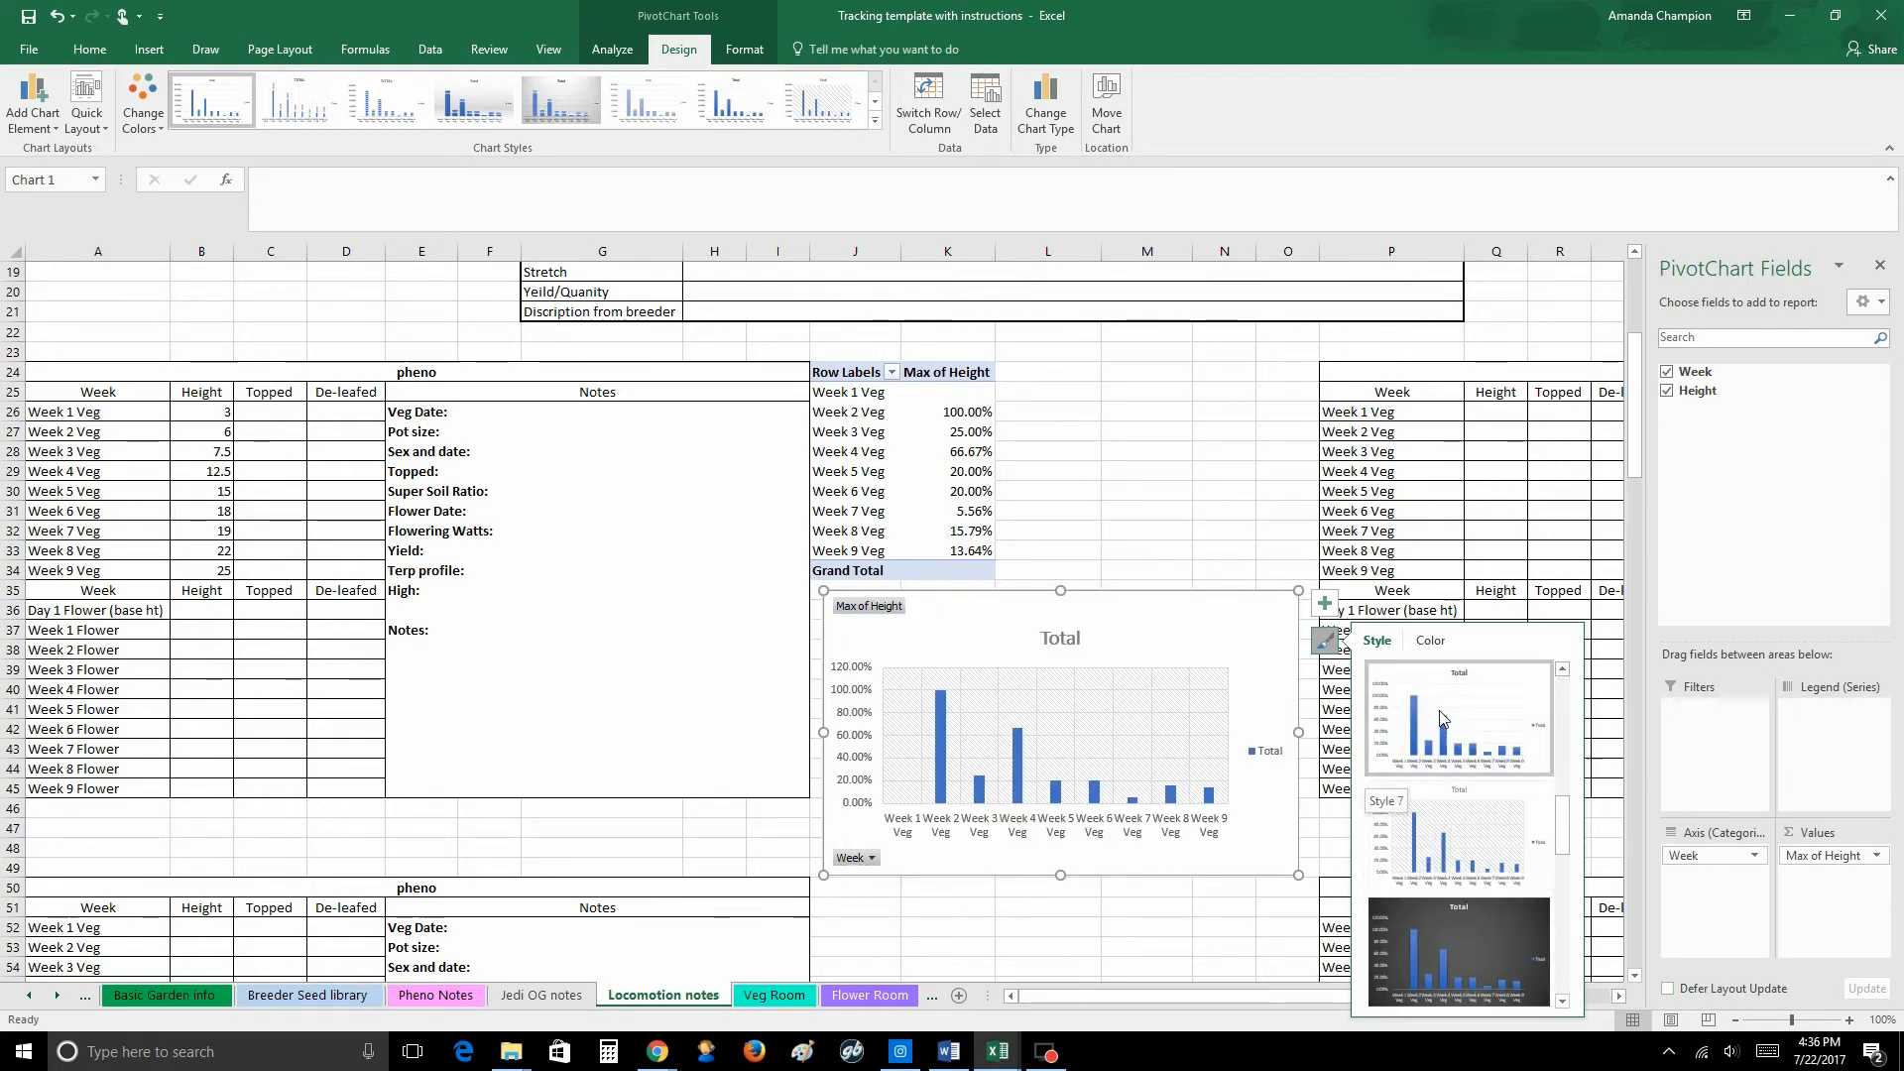
left_click(1424, 641)
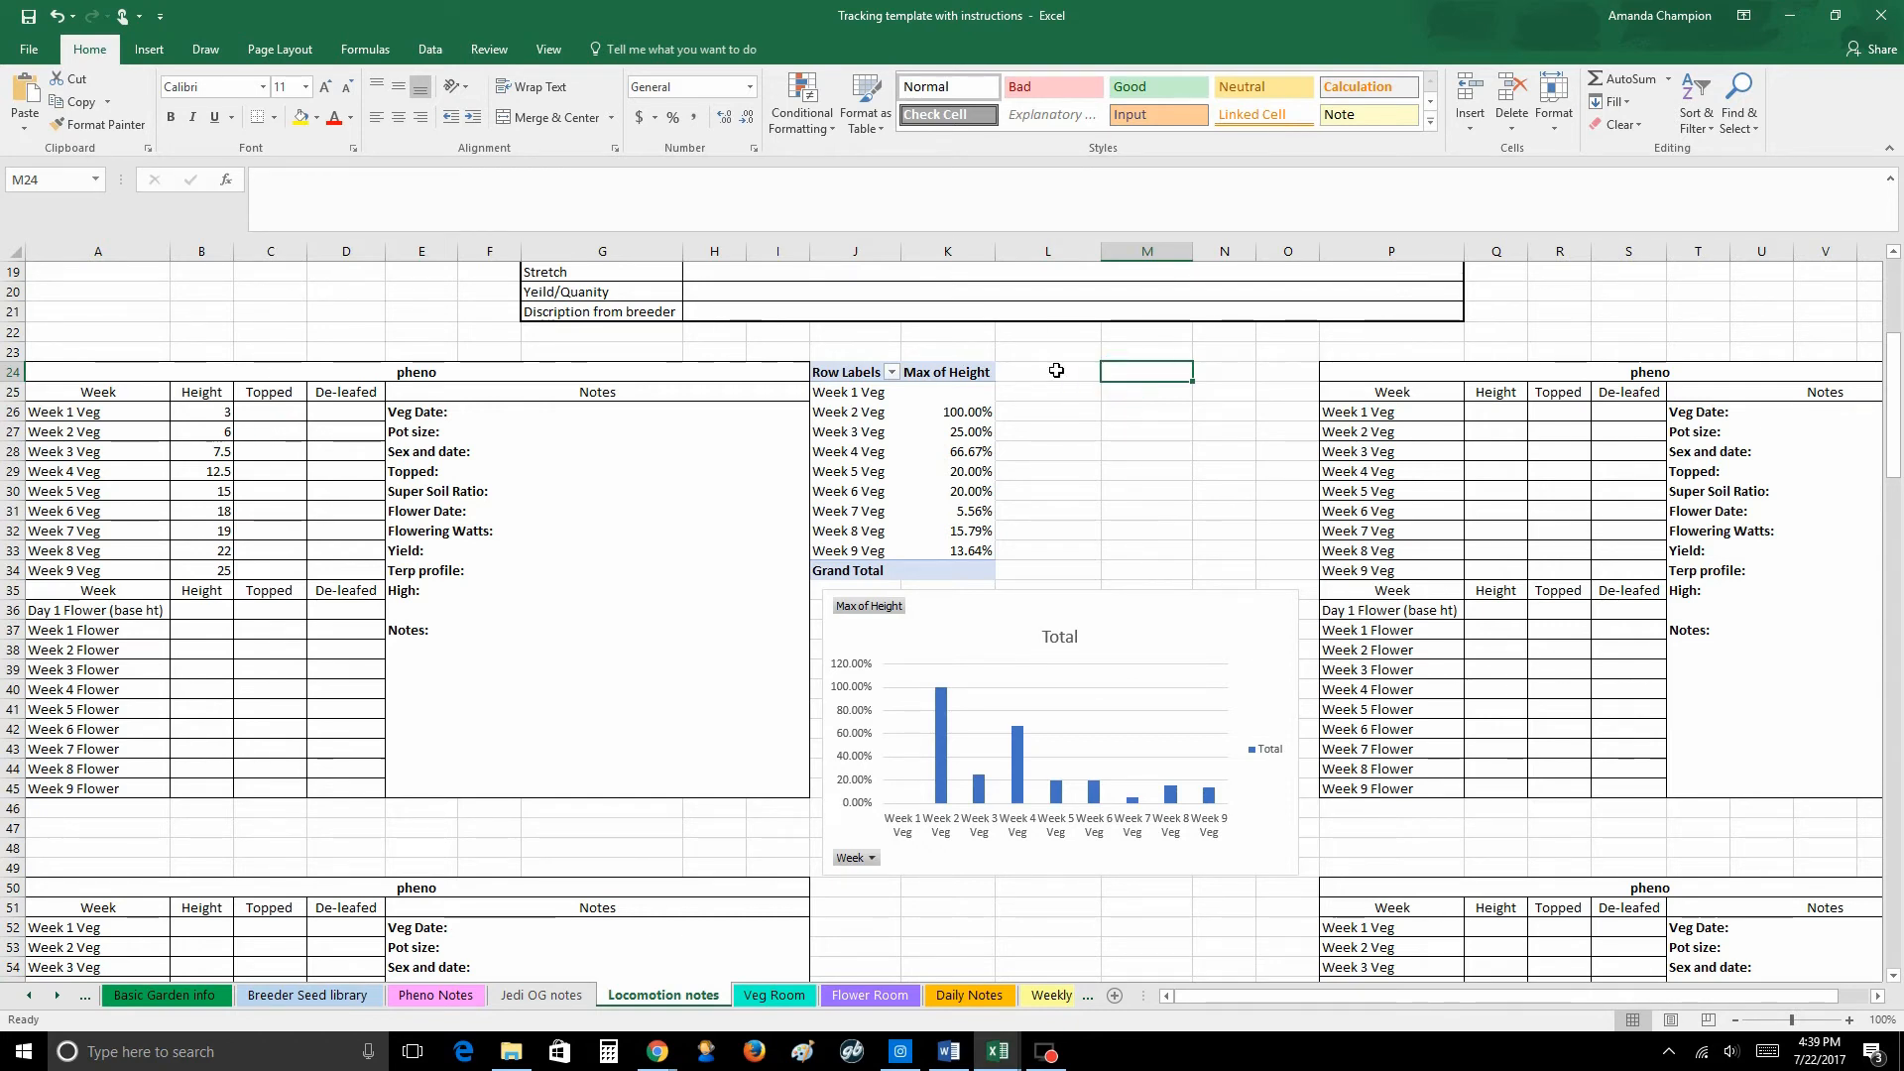
Step: Insert a PivotTable at L24 on Locomotion notes from the first pheno's flower Week and Height range A35:B39
left_click(1054, 370)
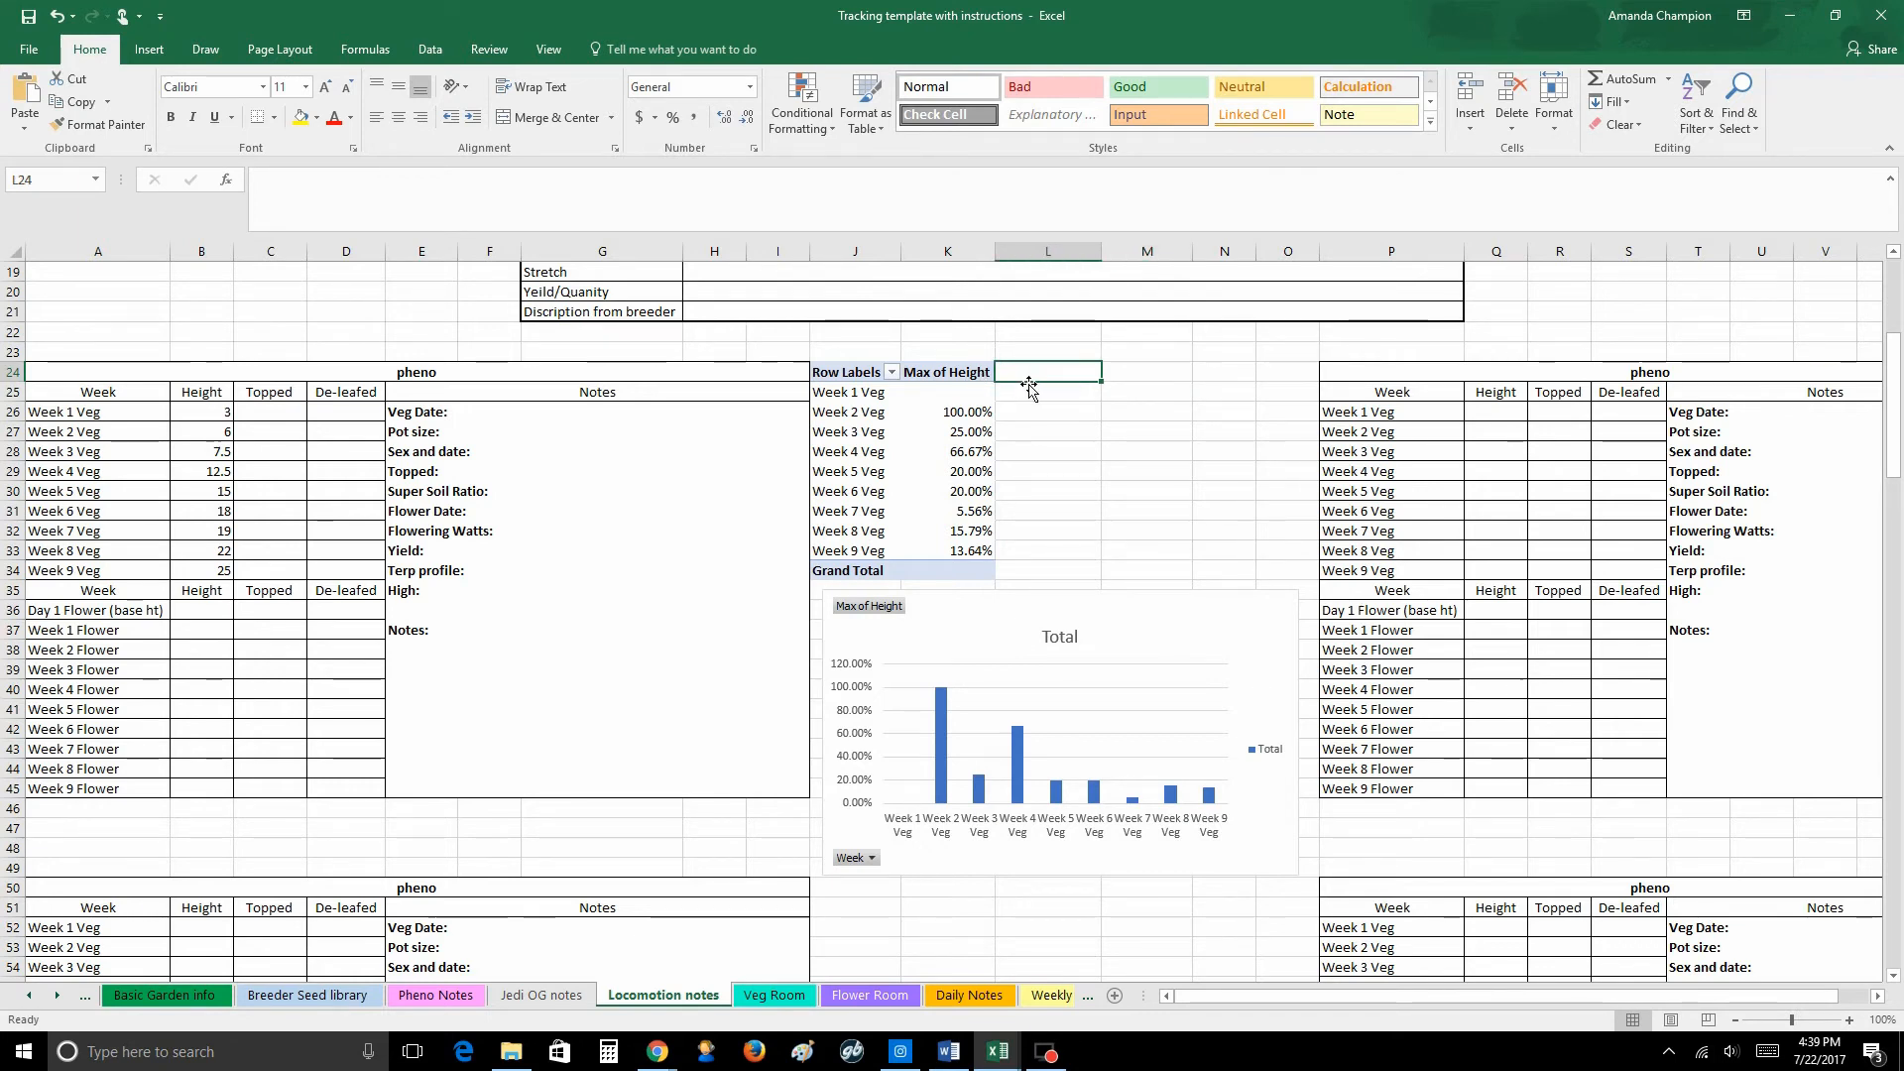
left_click(142, 55)
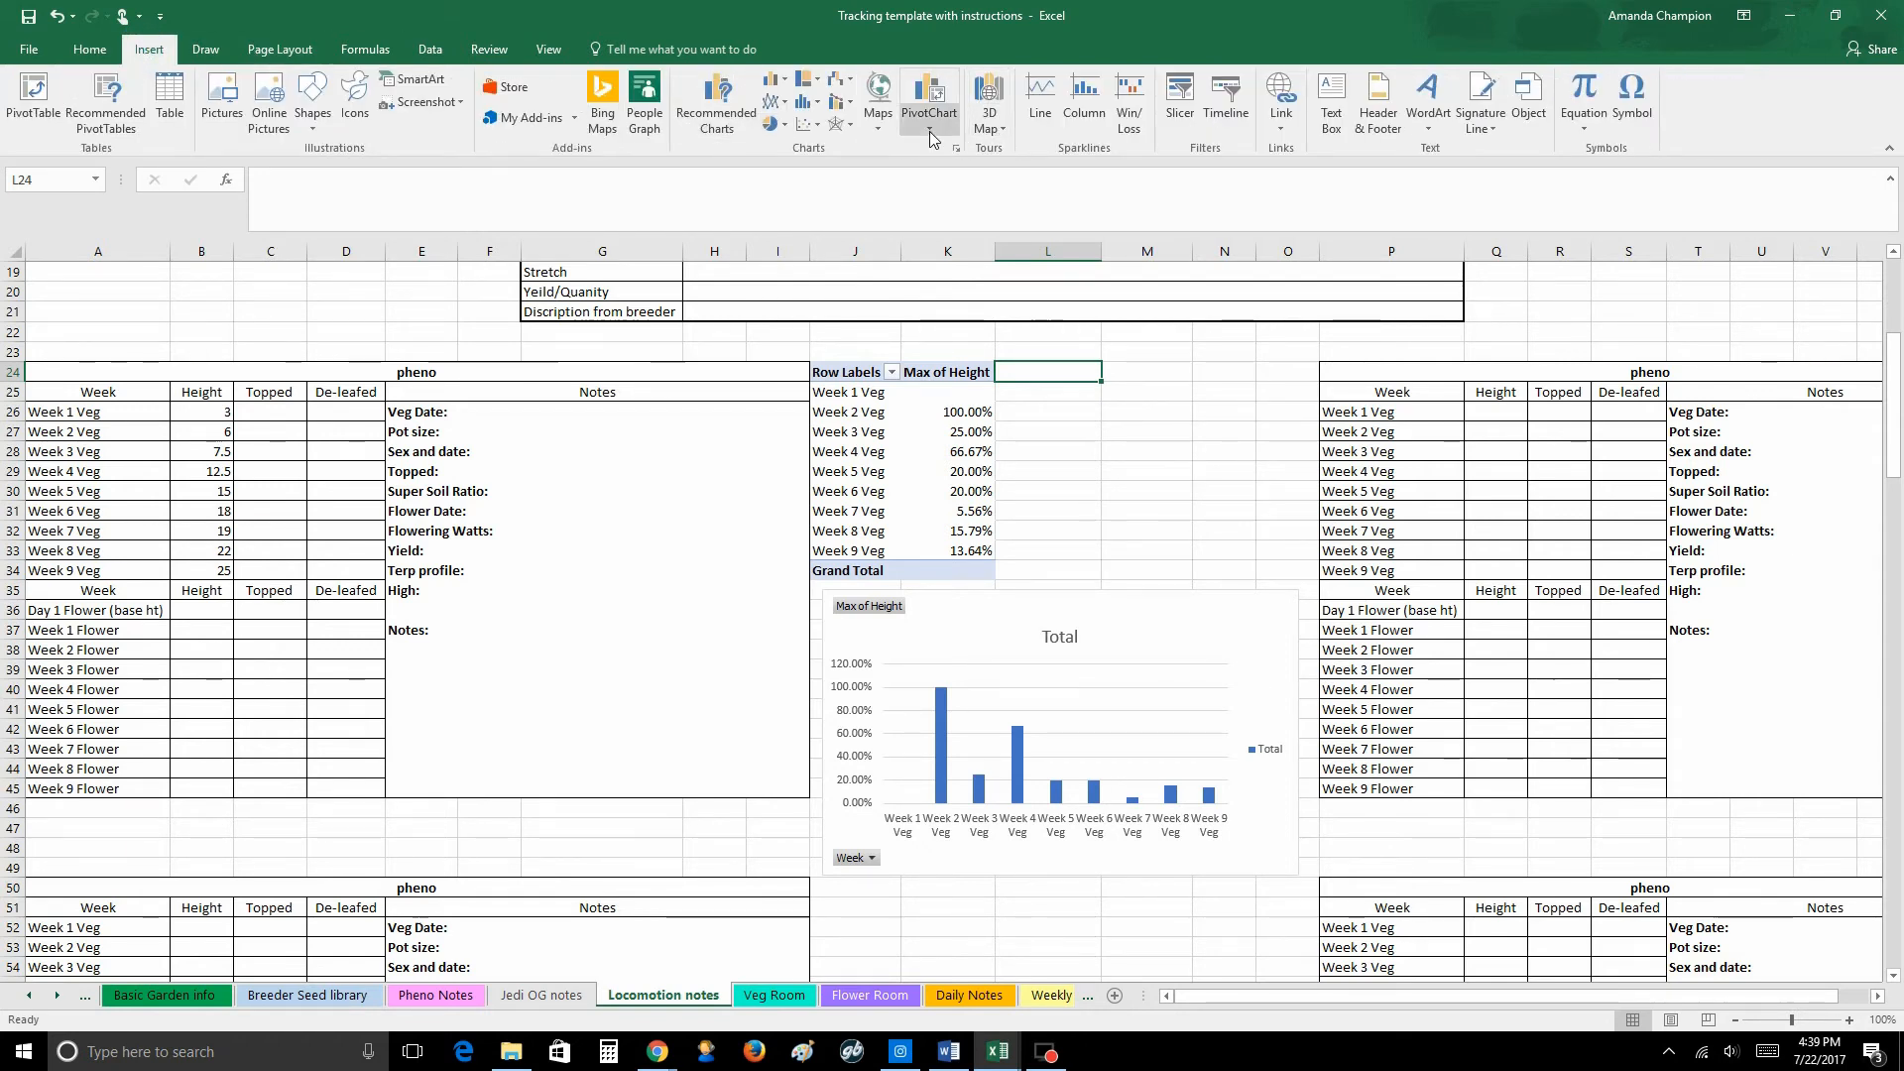
left_click(30, 92)
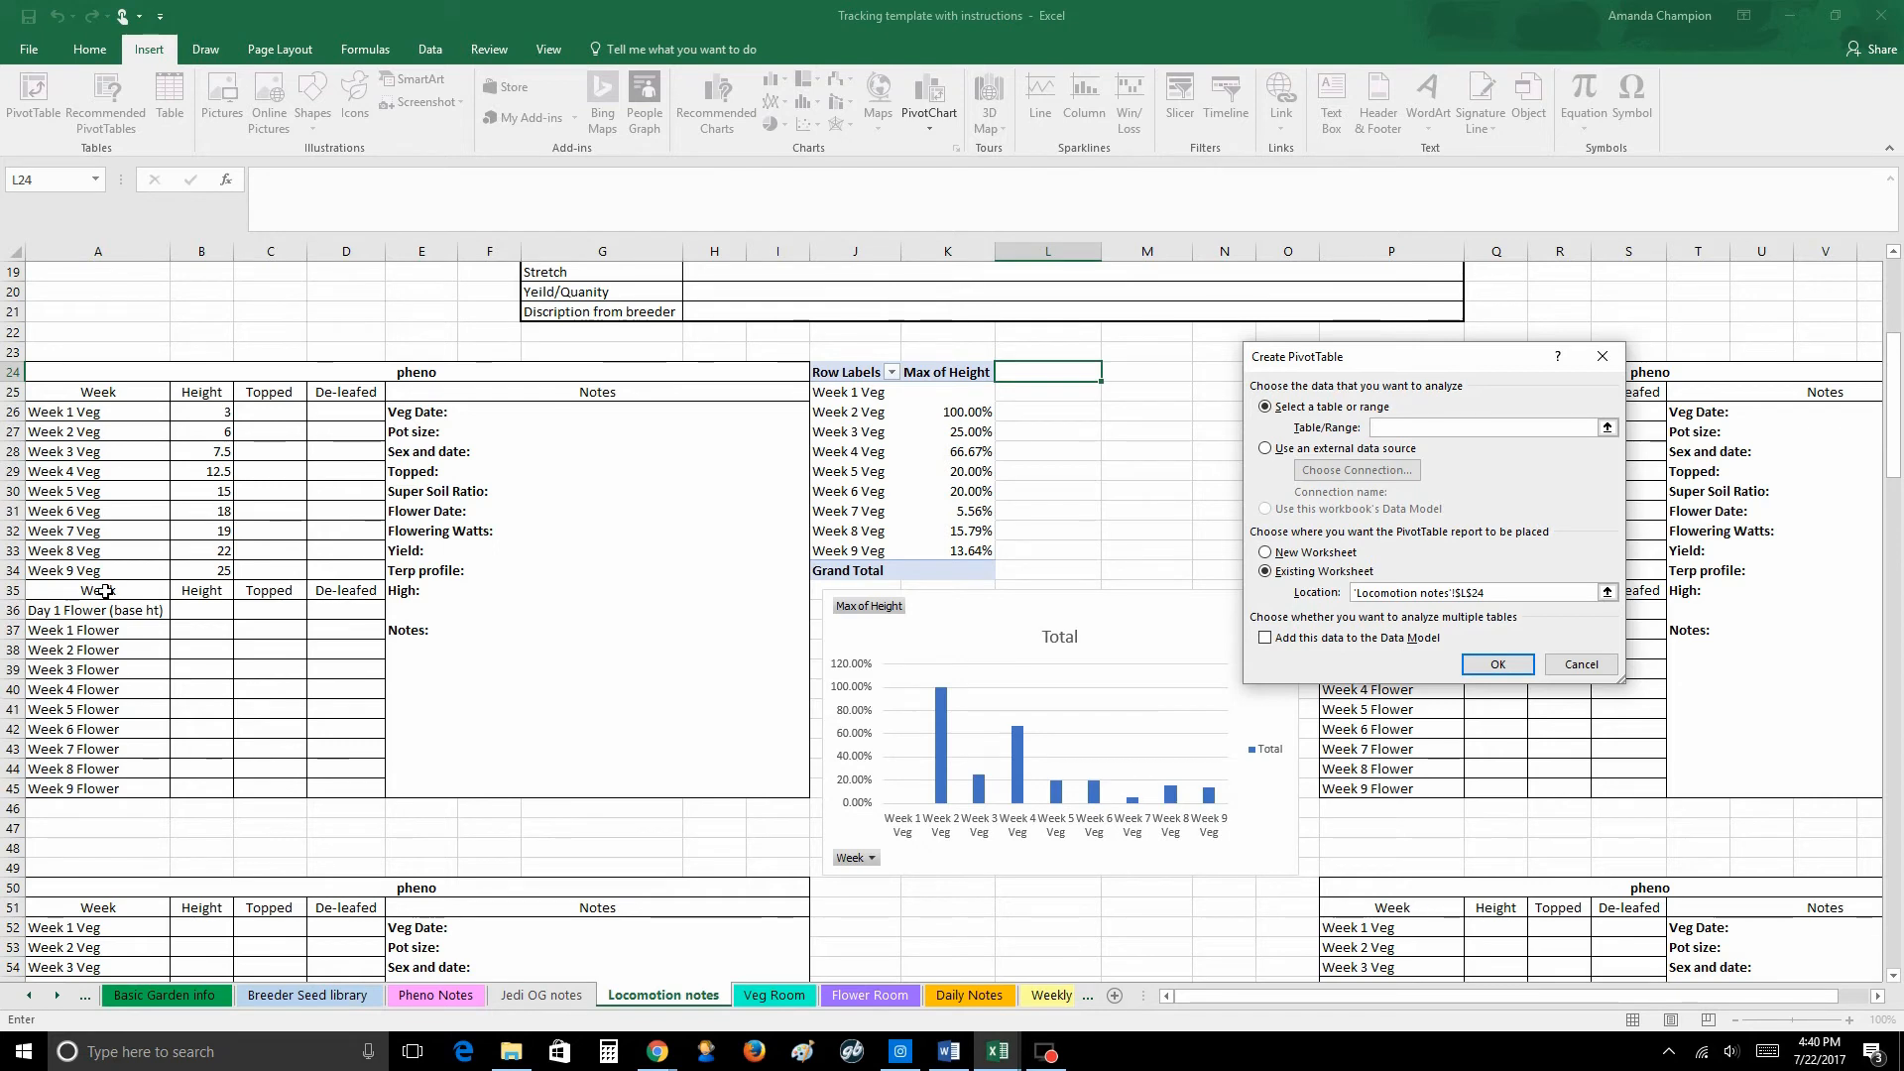
left_click_drag(107, 591, 201, 789)
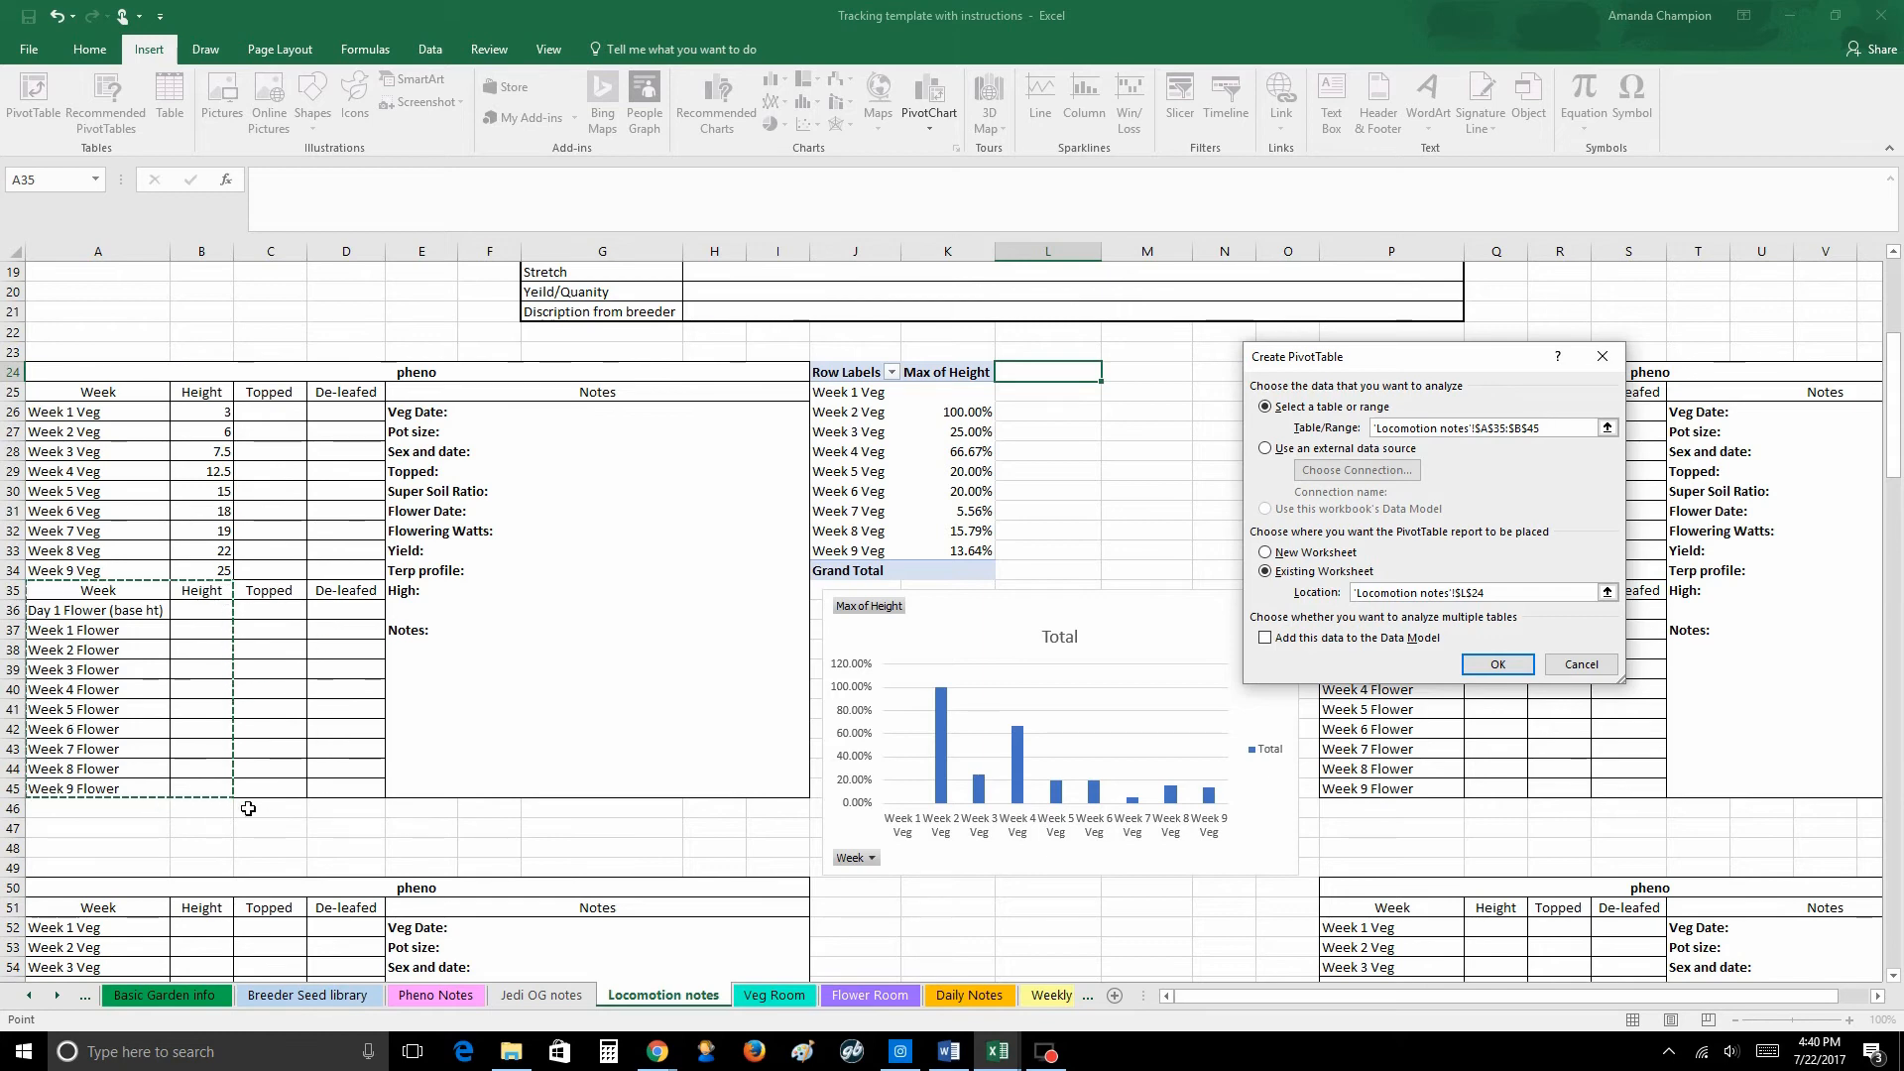
left_click_drag(127, 590, 208, 672)
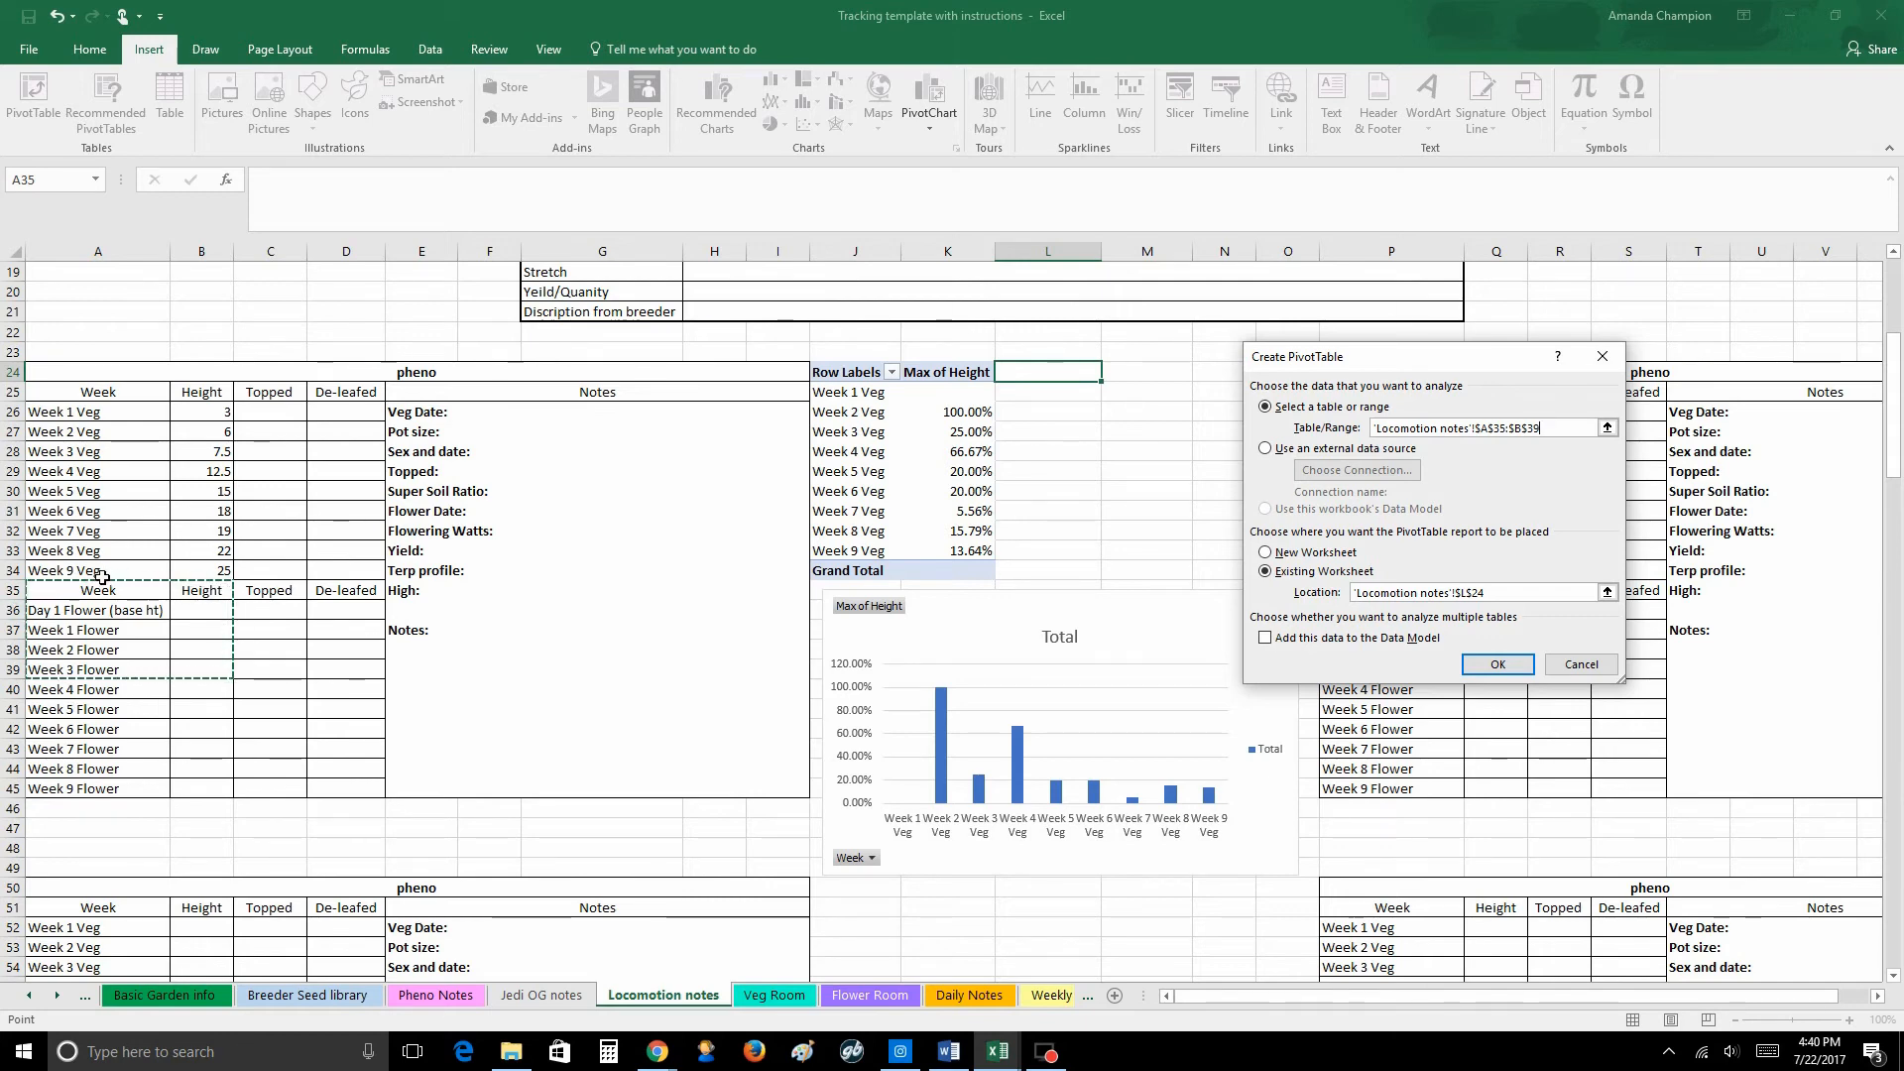
left_click(1493, 666)
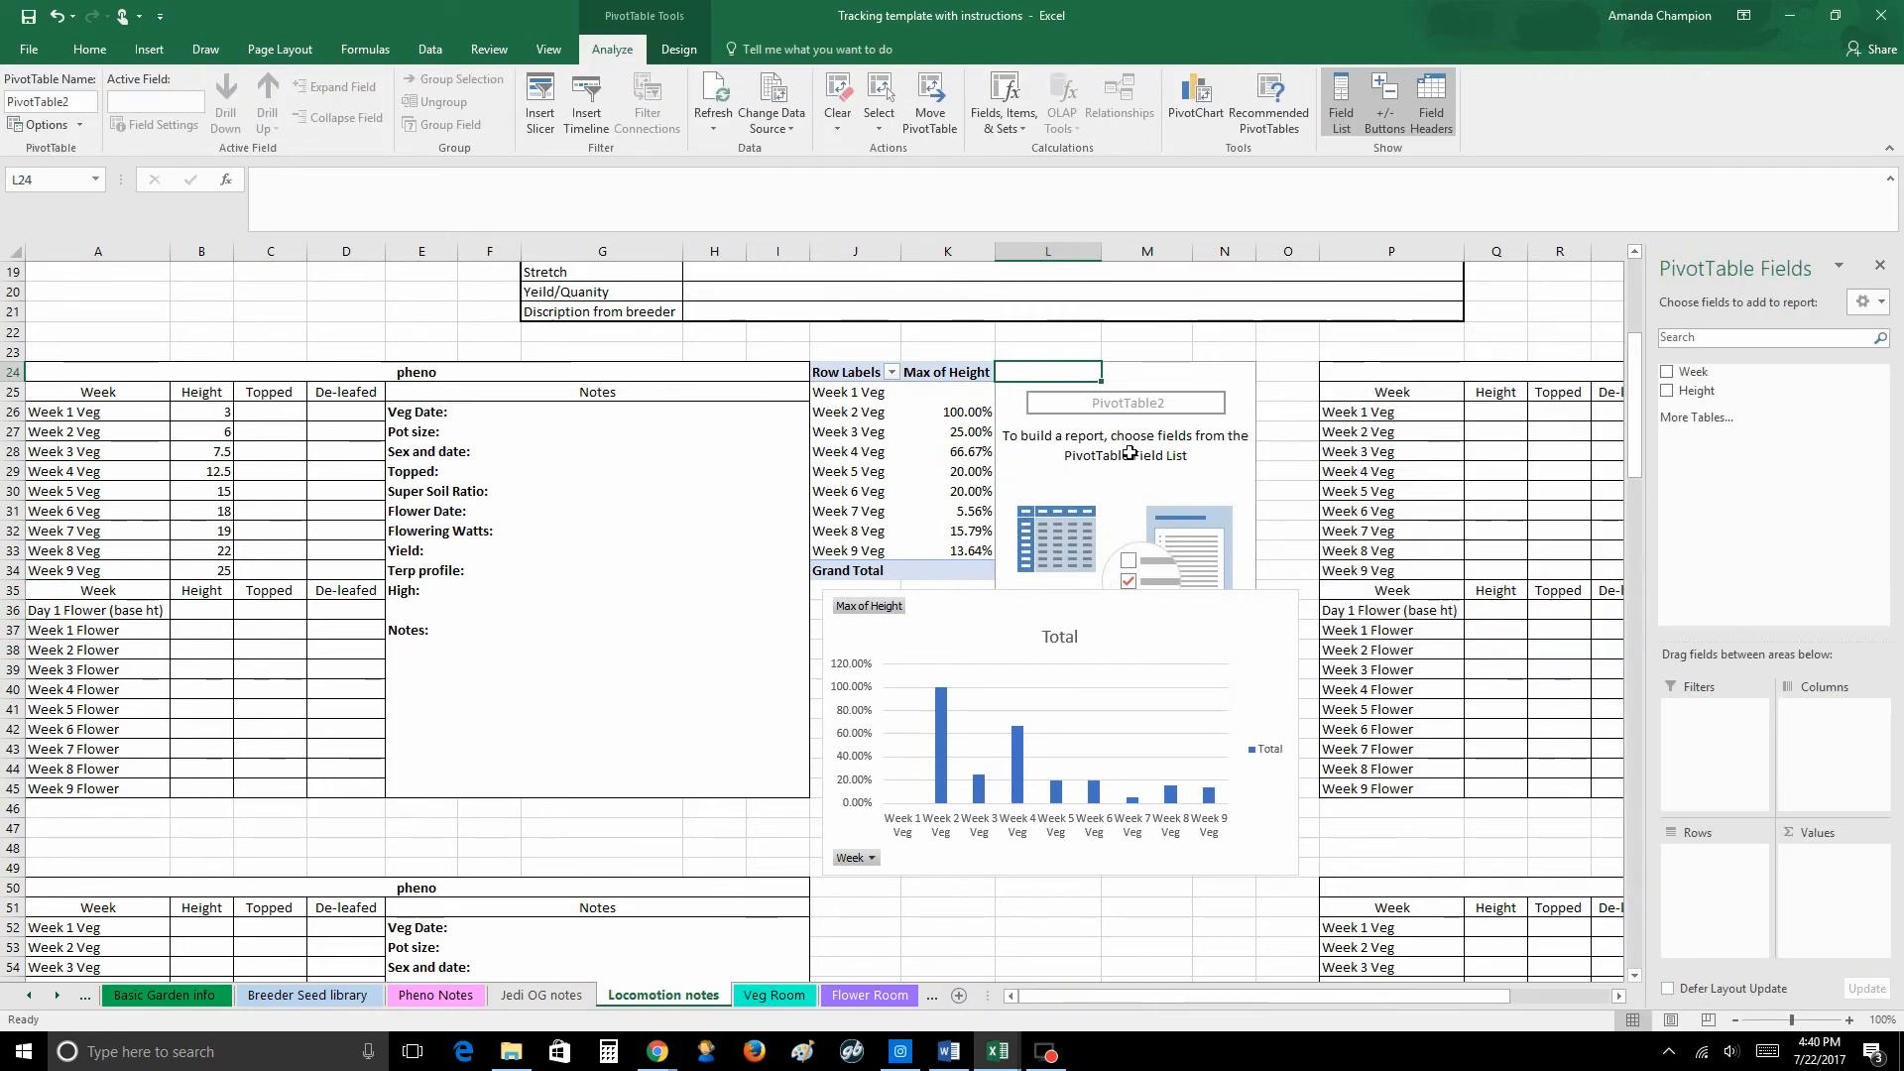
Step: Add Week as the row field and Height as the value field of the flower PivotTable
left_click_drag(1129, 453, 1136, 428)
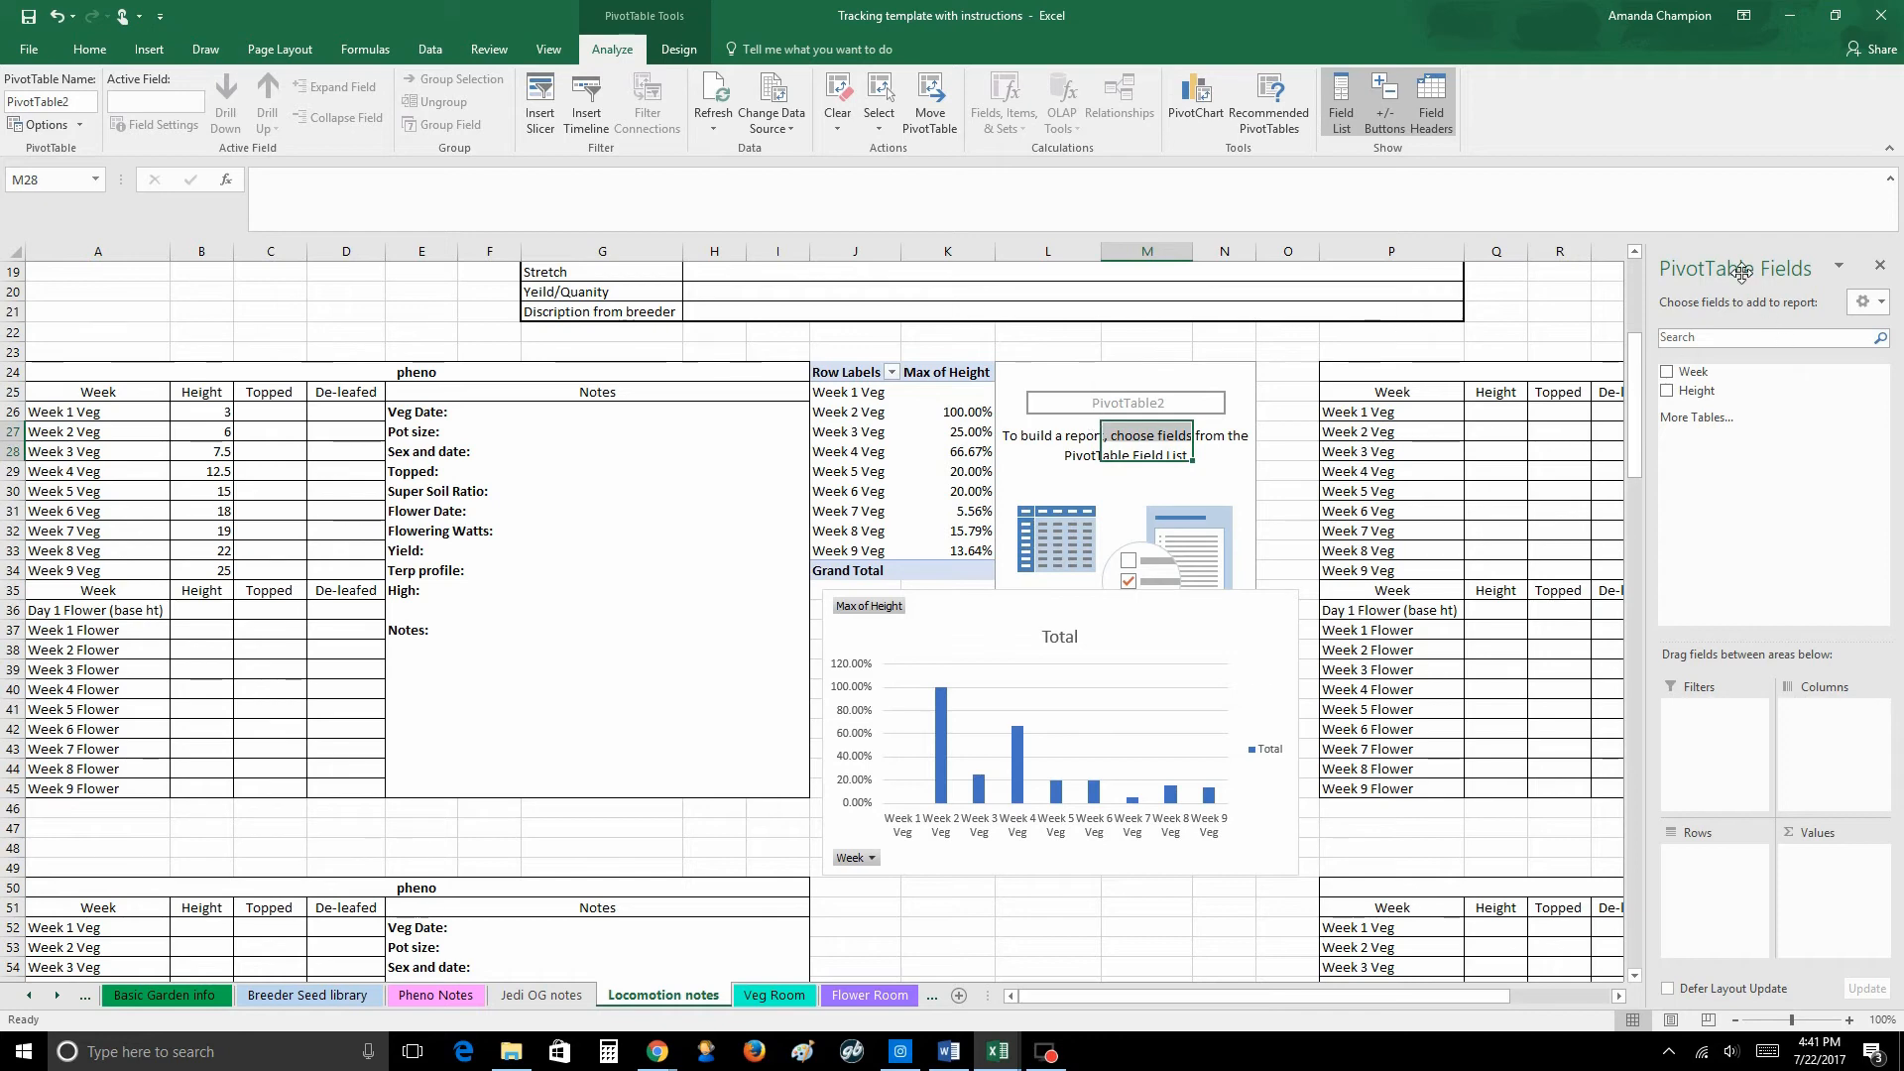
left_click(1145, 394)
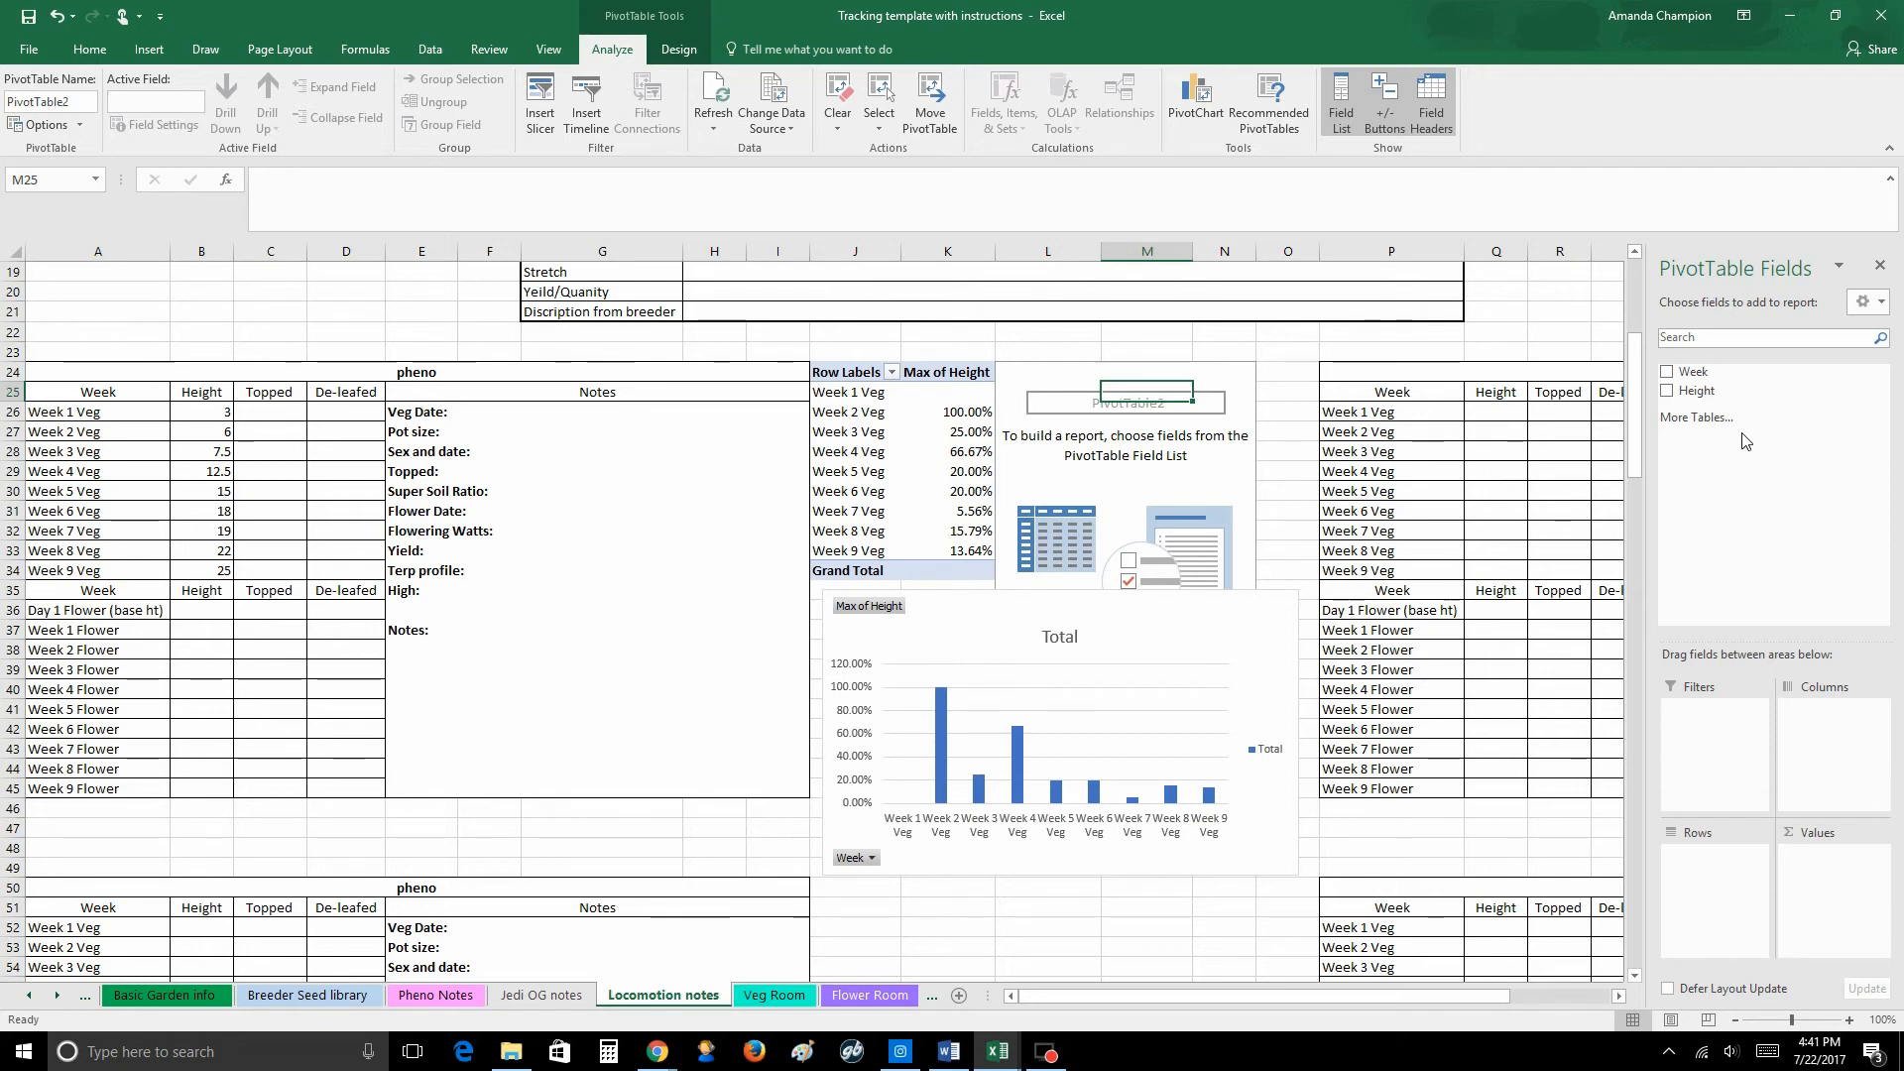
left_click(1666, 372)
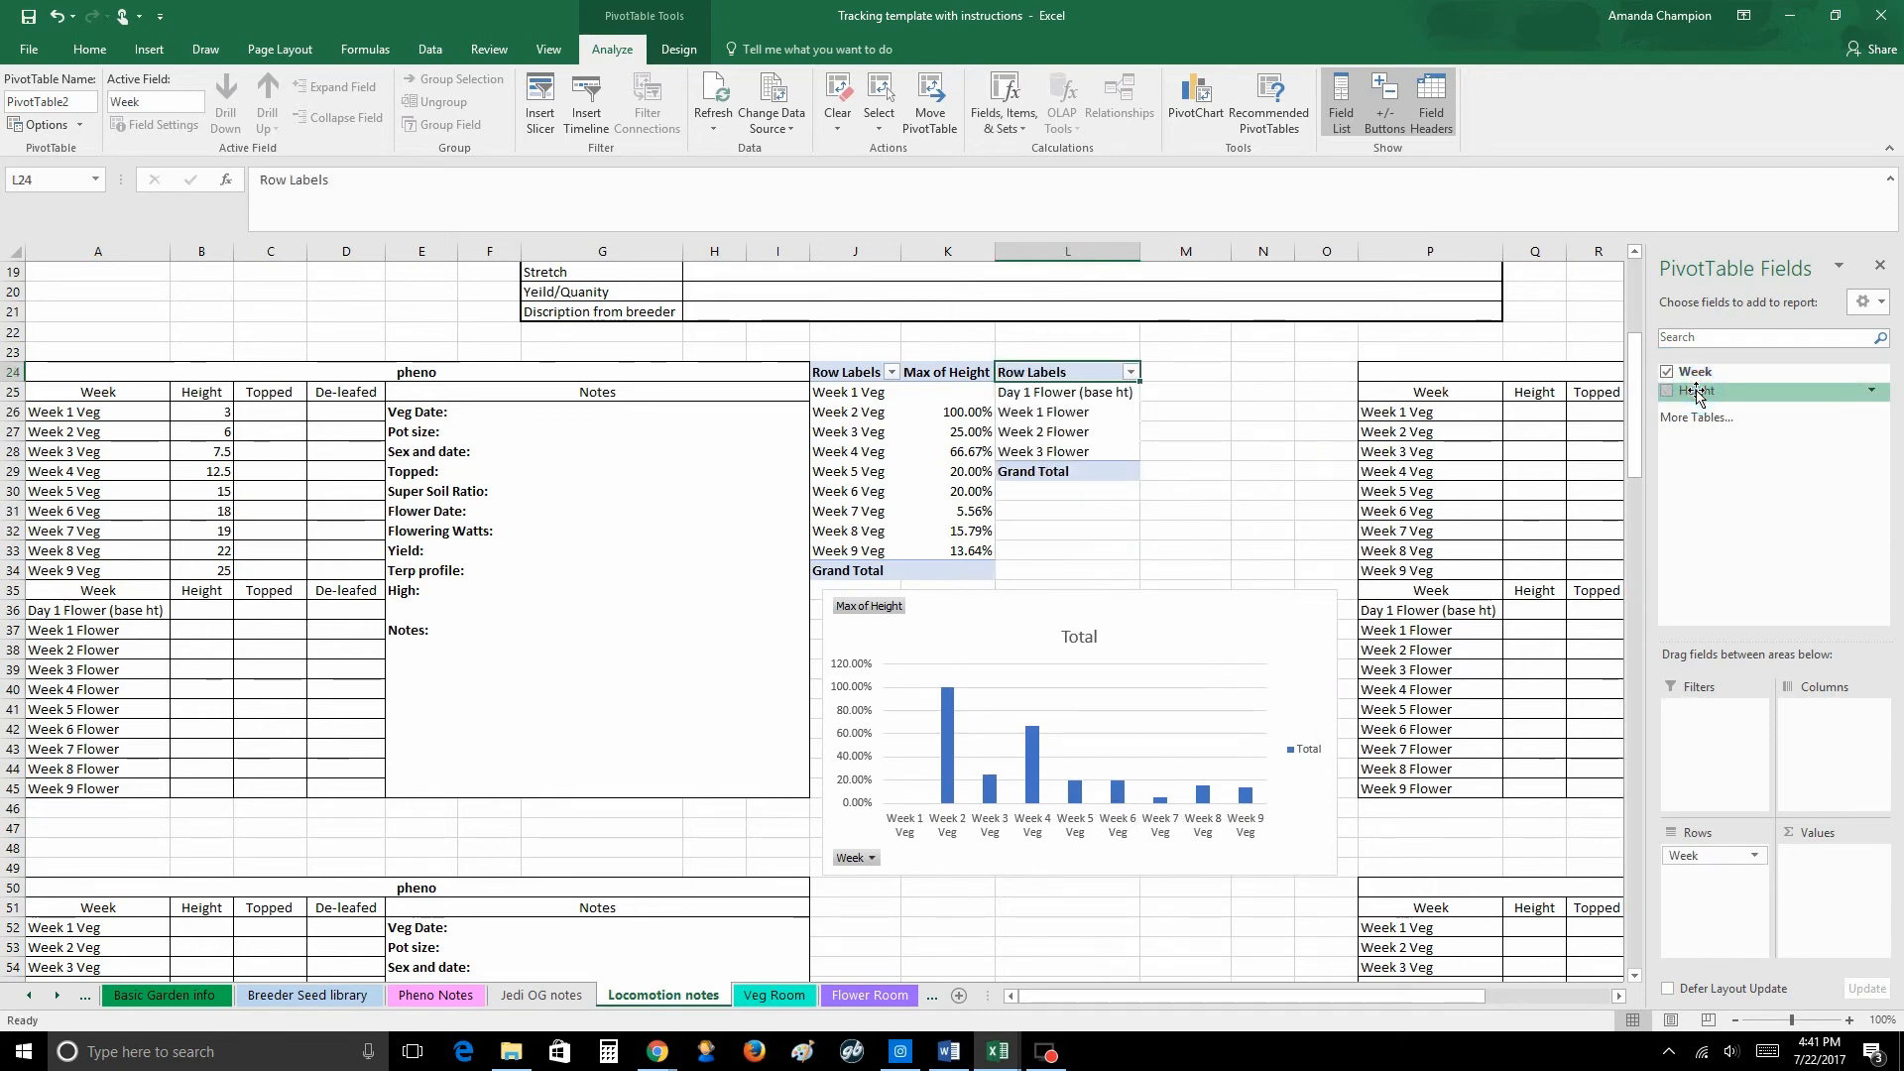
left_click_drag(1697, 394, 1815, 874)
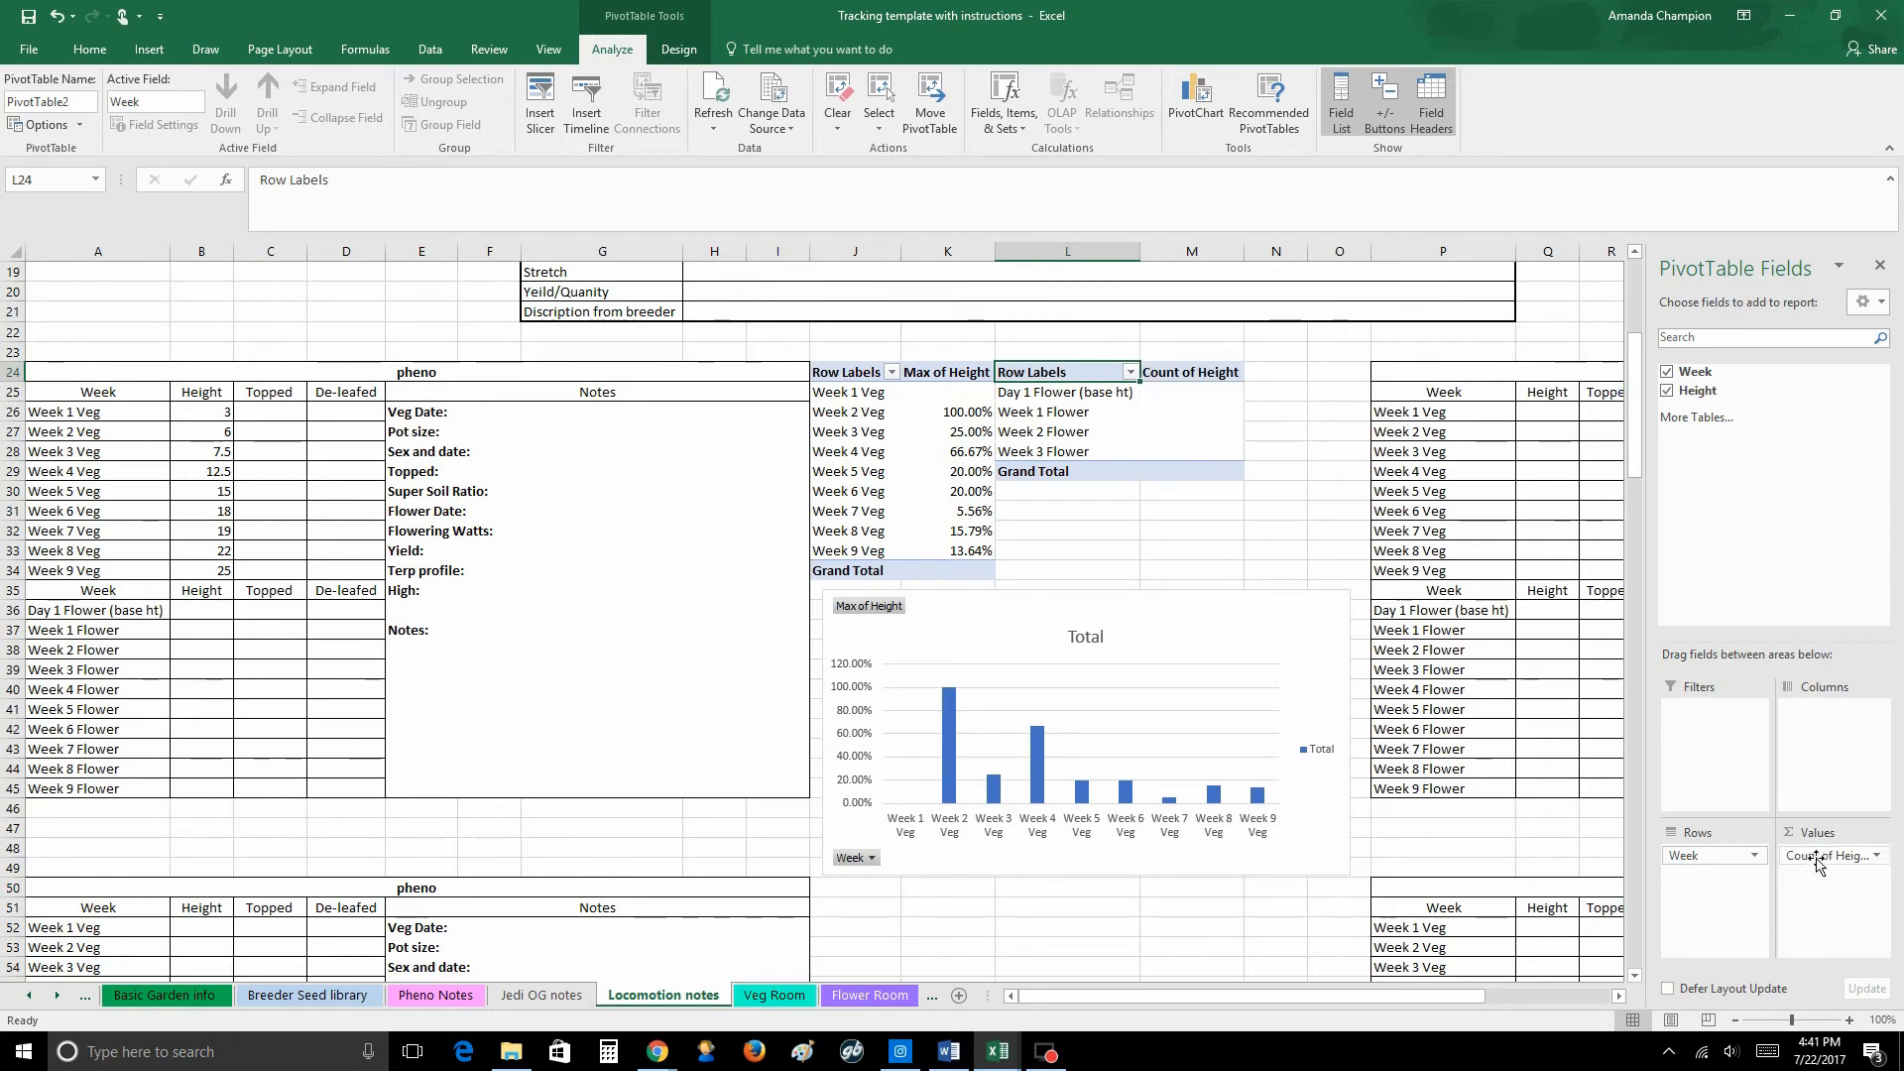
Step: Summarize the flower PivotTable's Height by Max, shown as % Difference From with base field Week and base item (previous)
left_click(1815, 857)
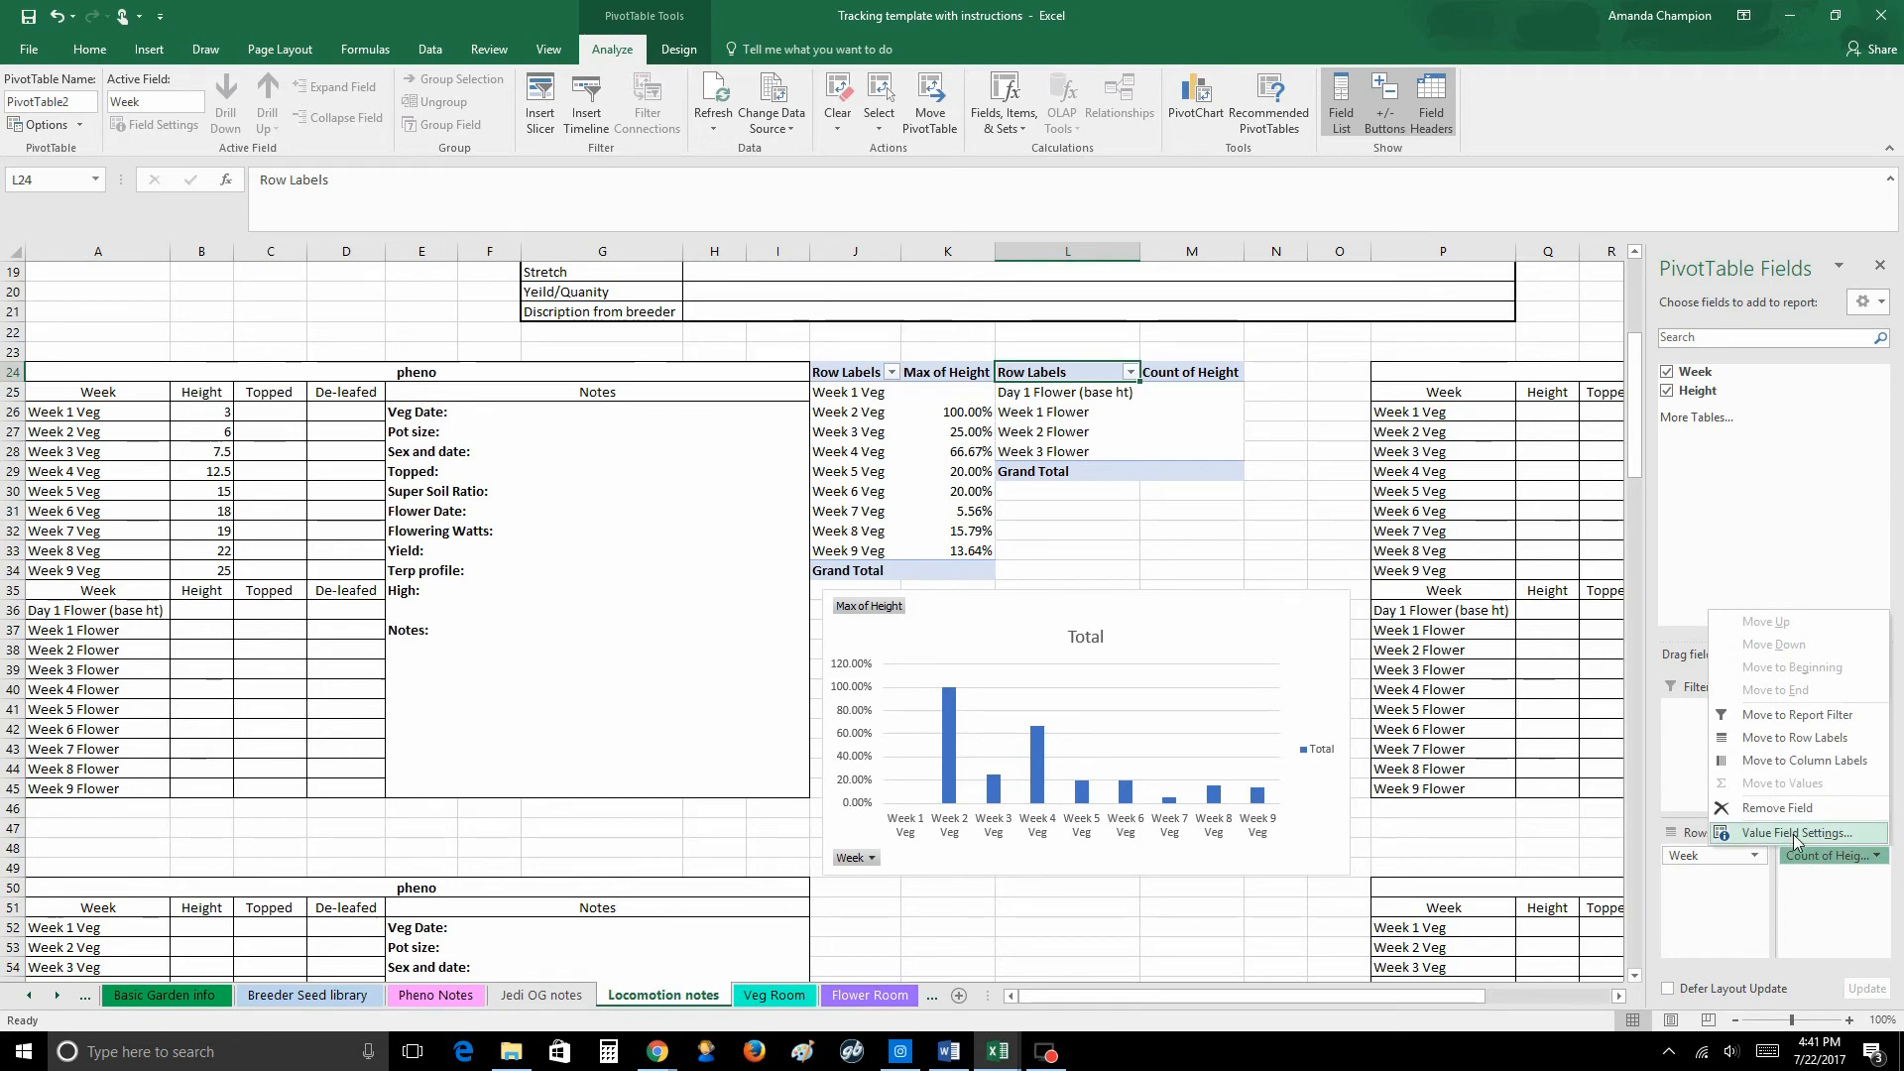
left_click(1797, 833)
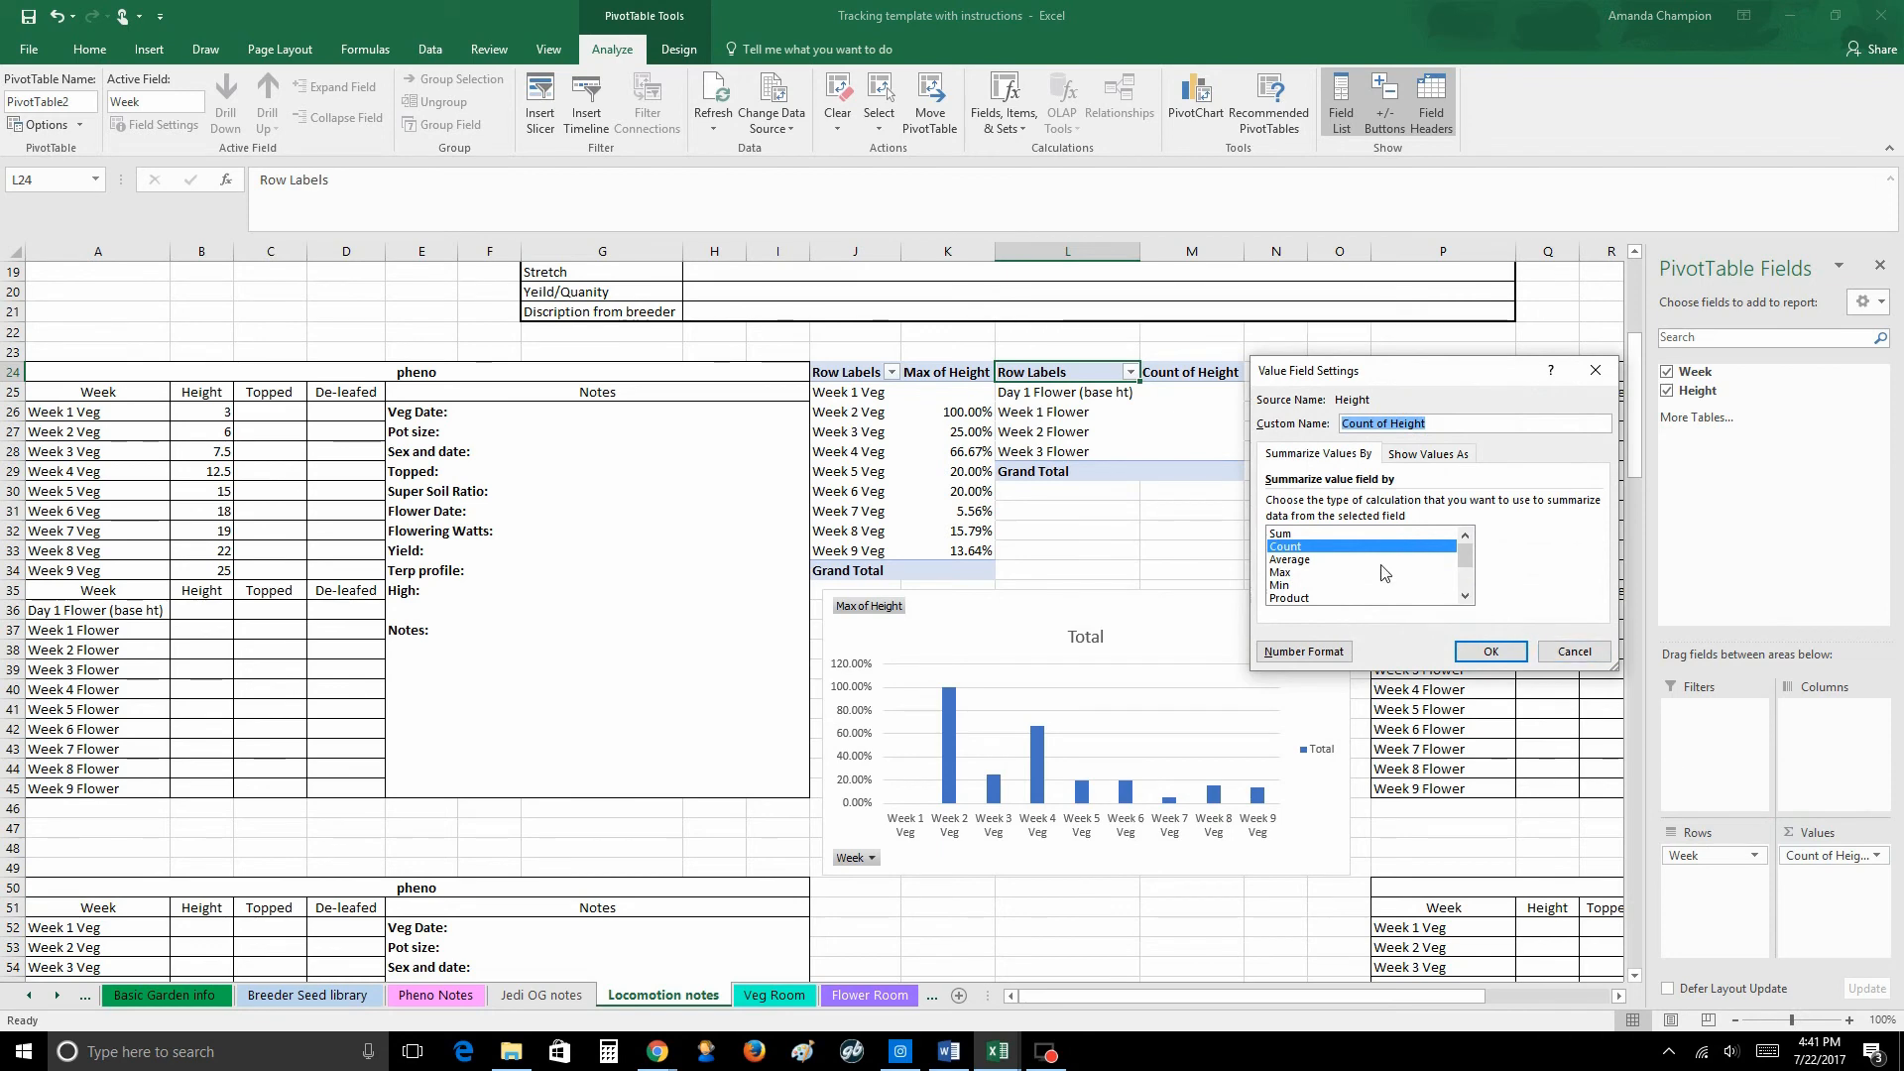
left_click(1288, 573)
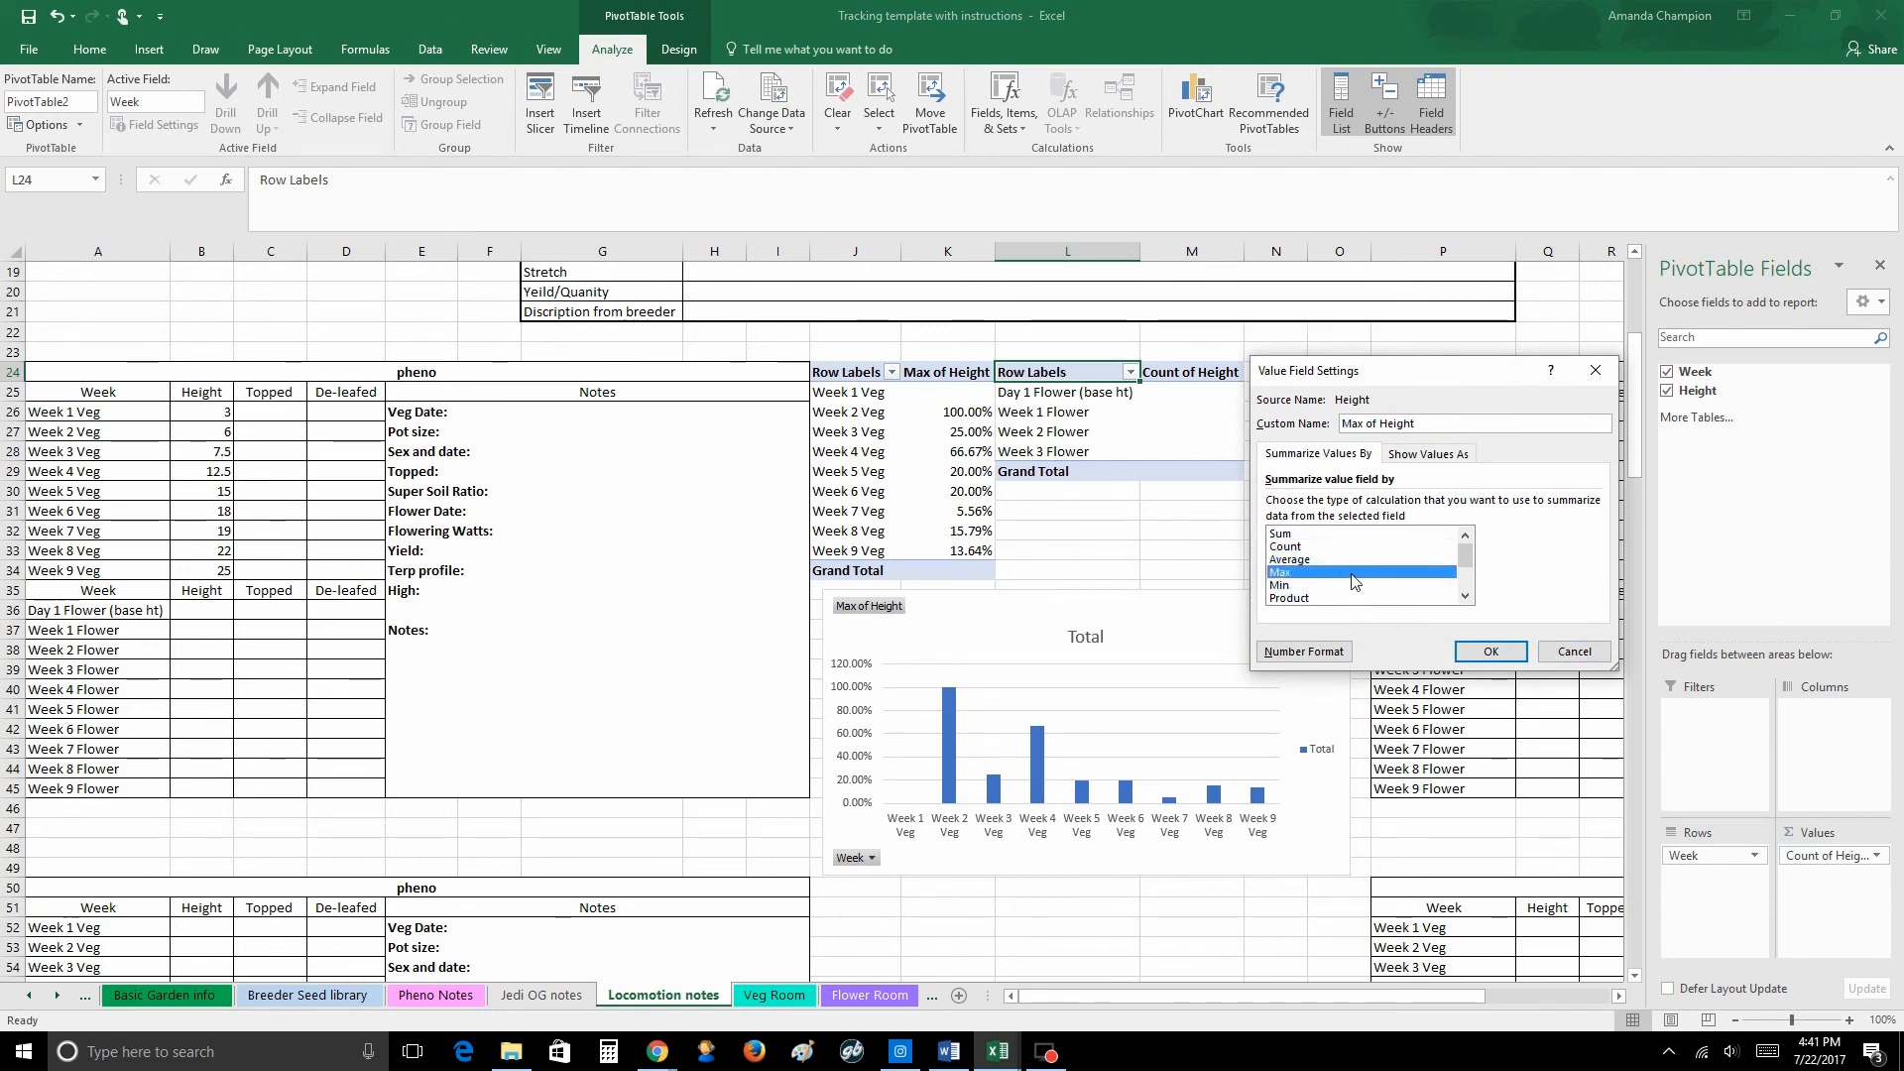
left_click(1434, 455)
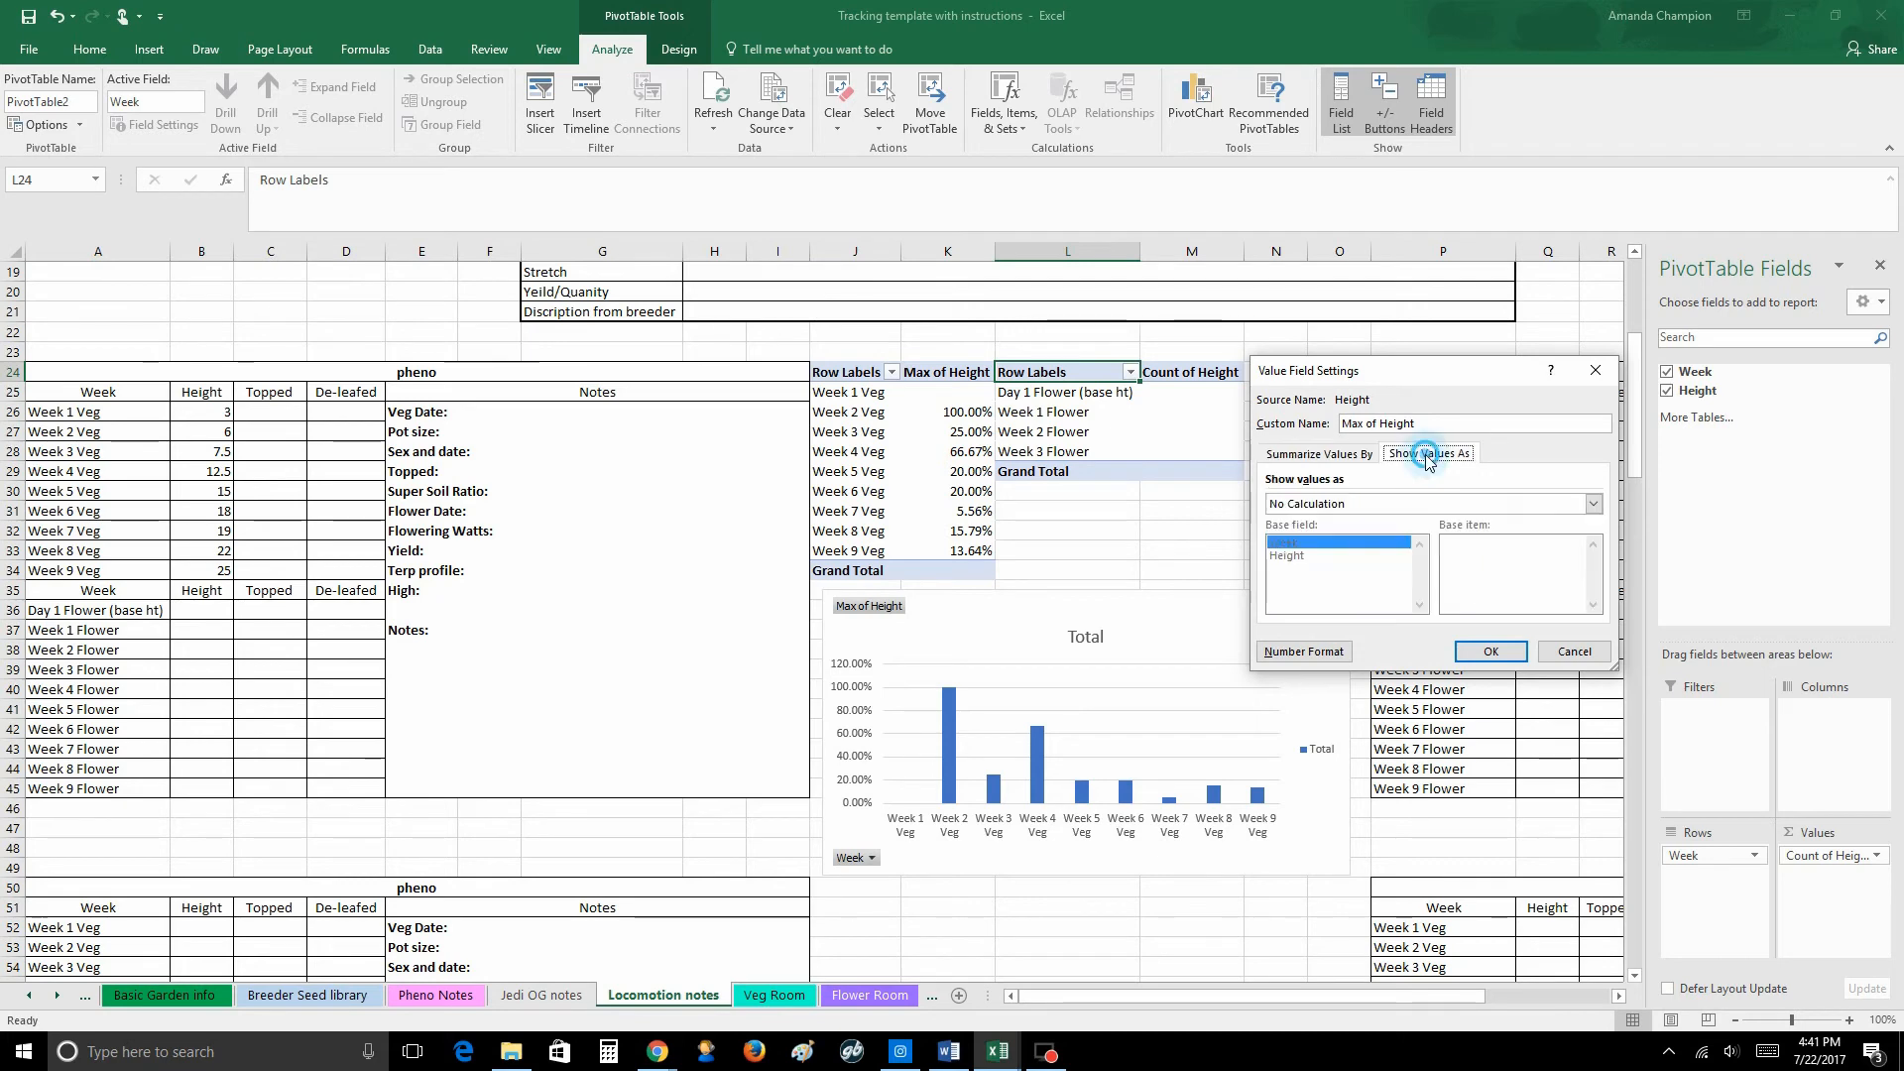
left_click(1393, 505)
scroll(1369, 565, "down", 2)
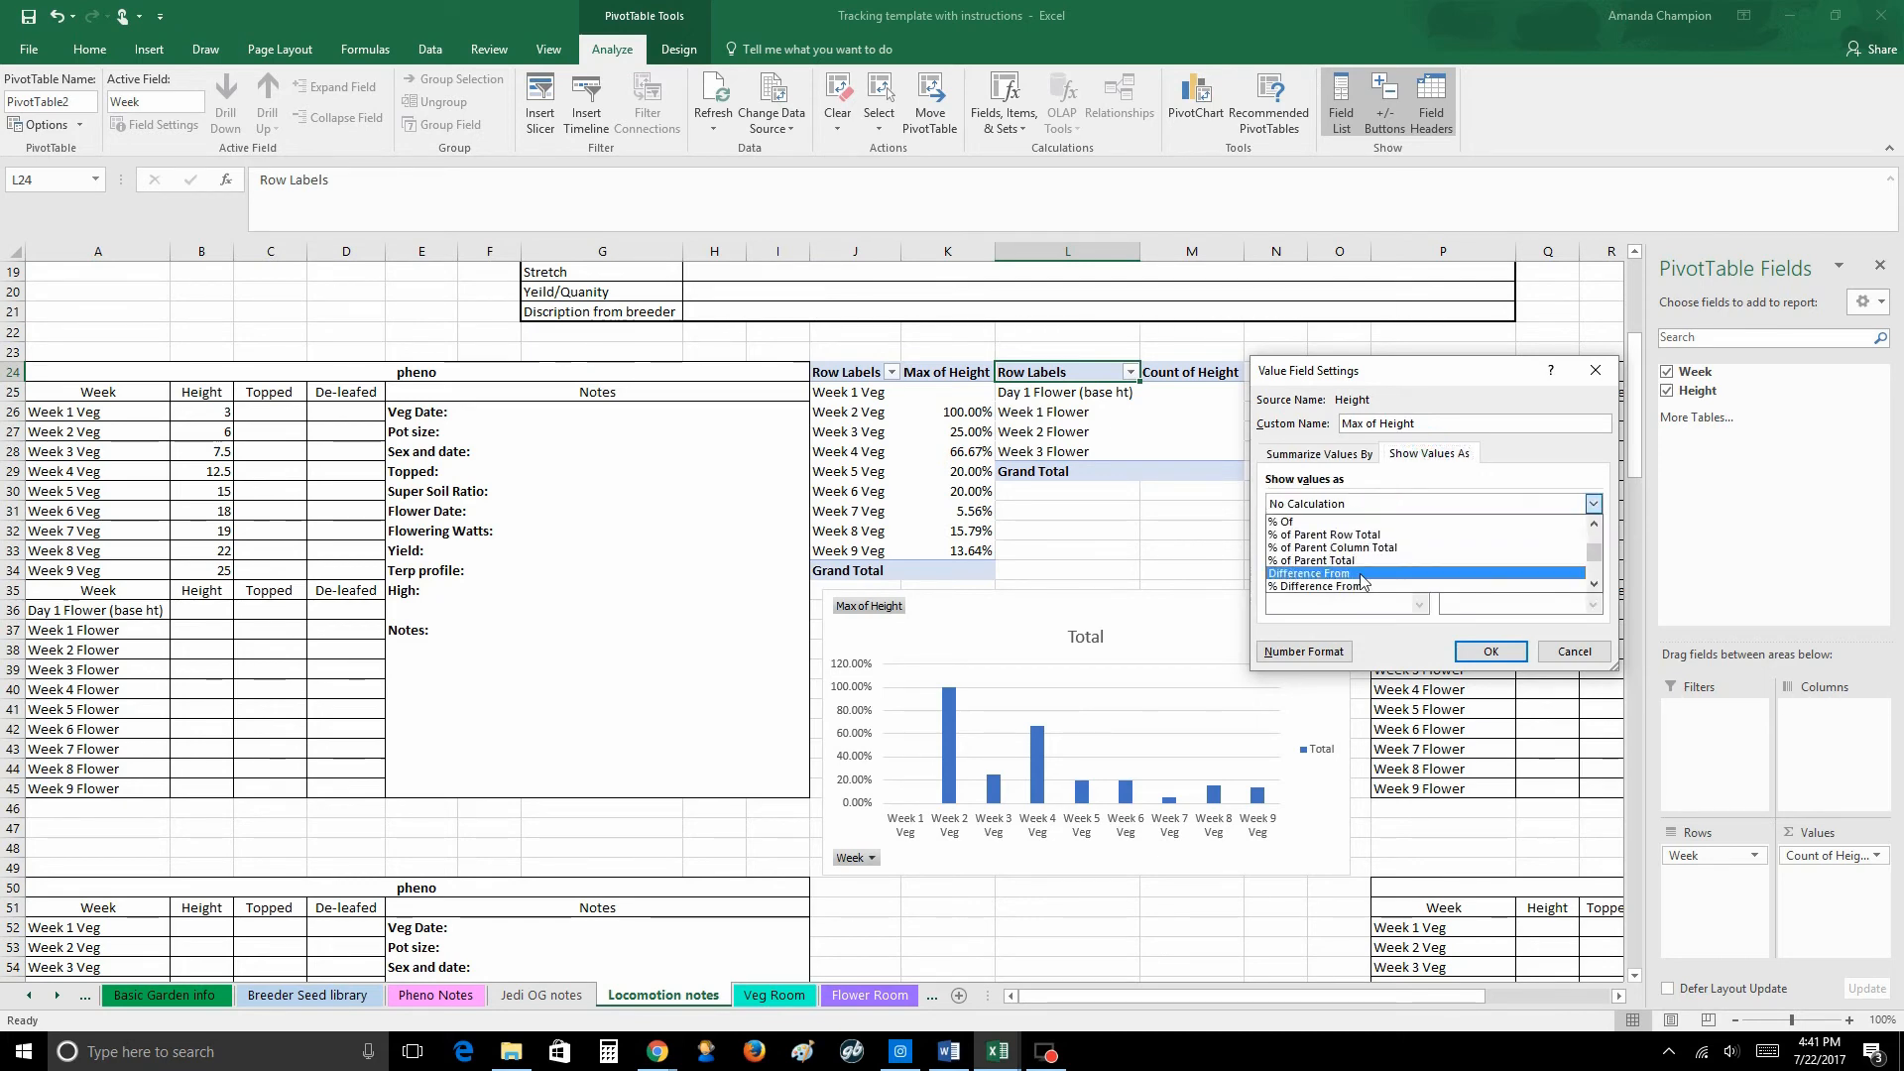
left_click(1329, 586)
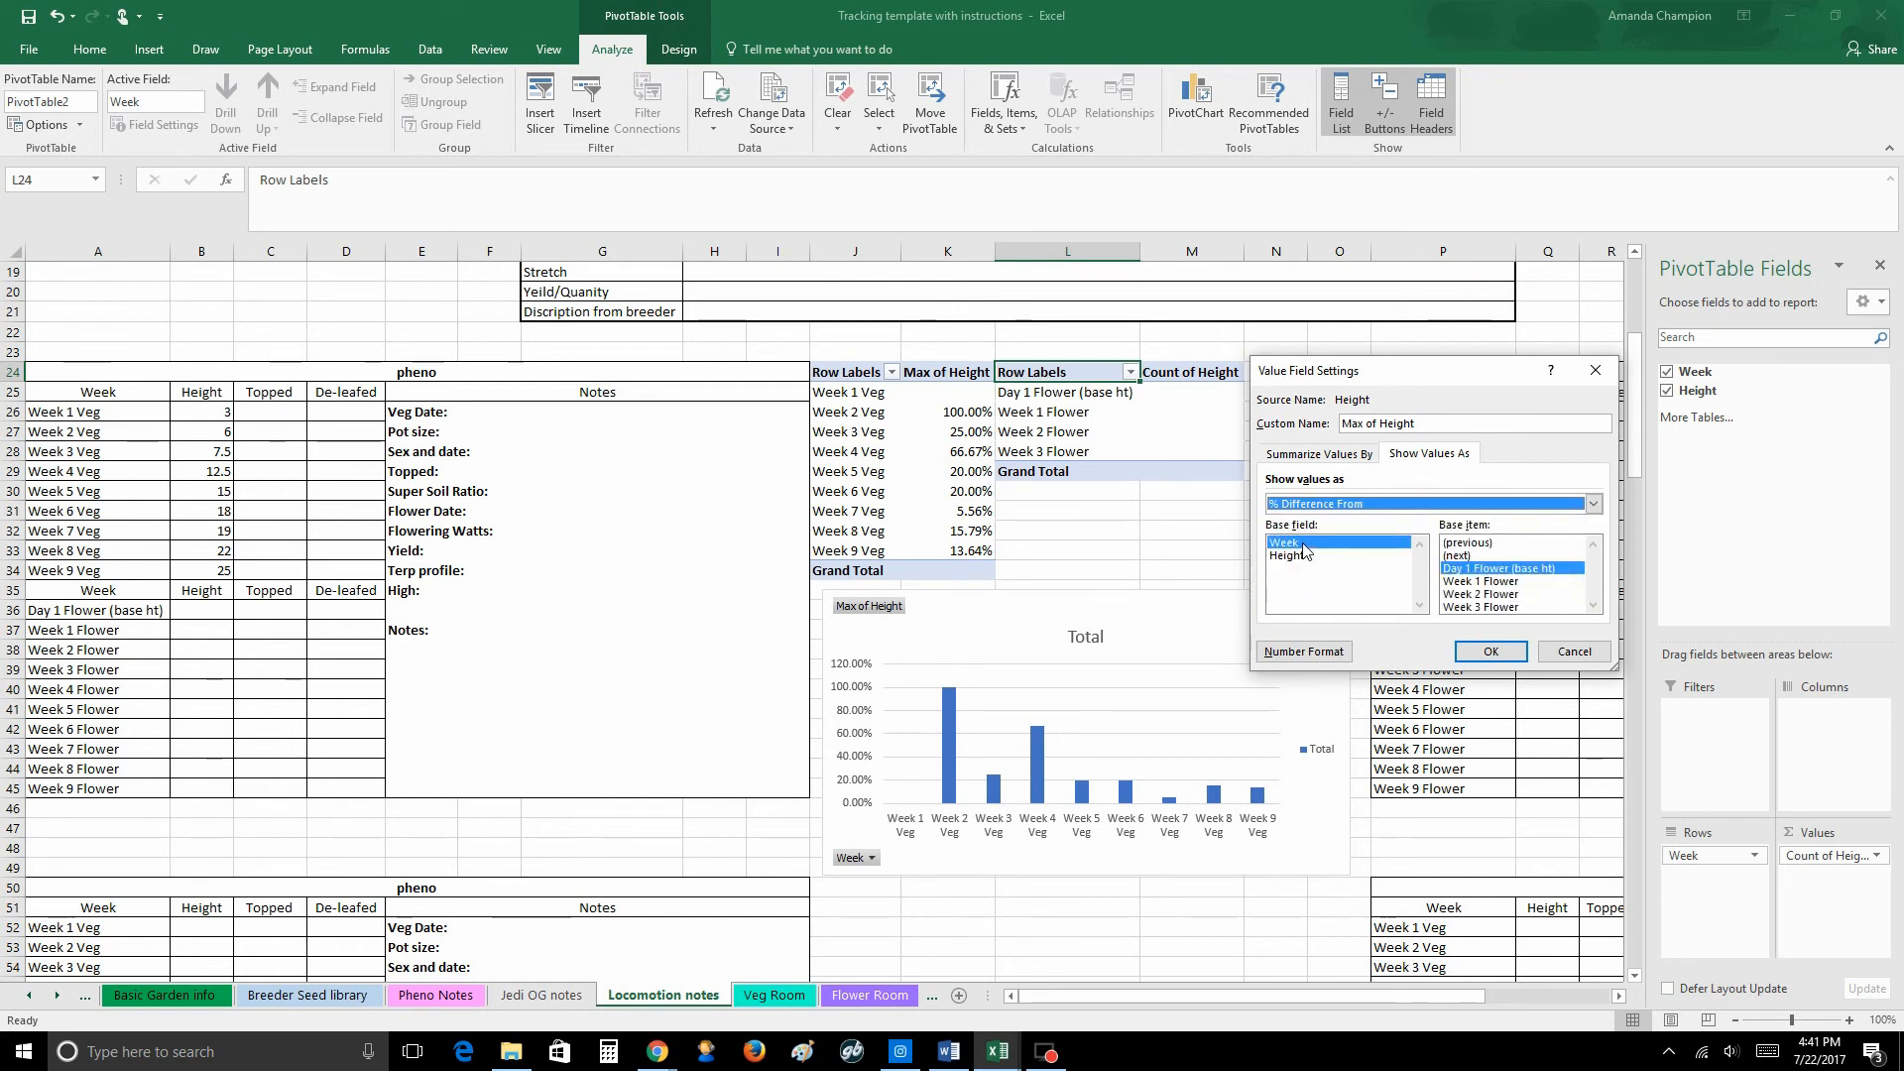
left_click(1453, 543)
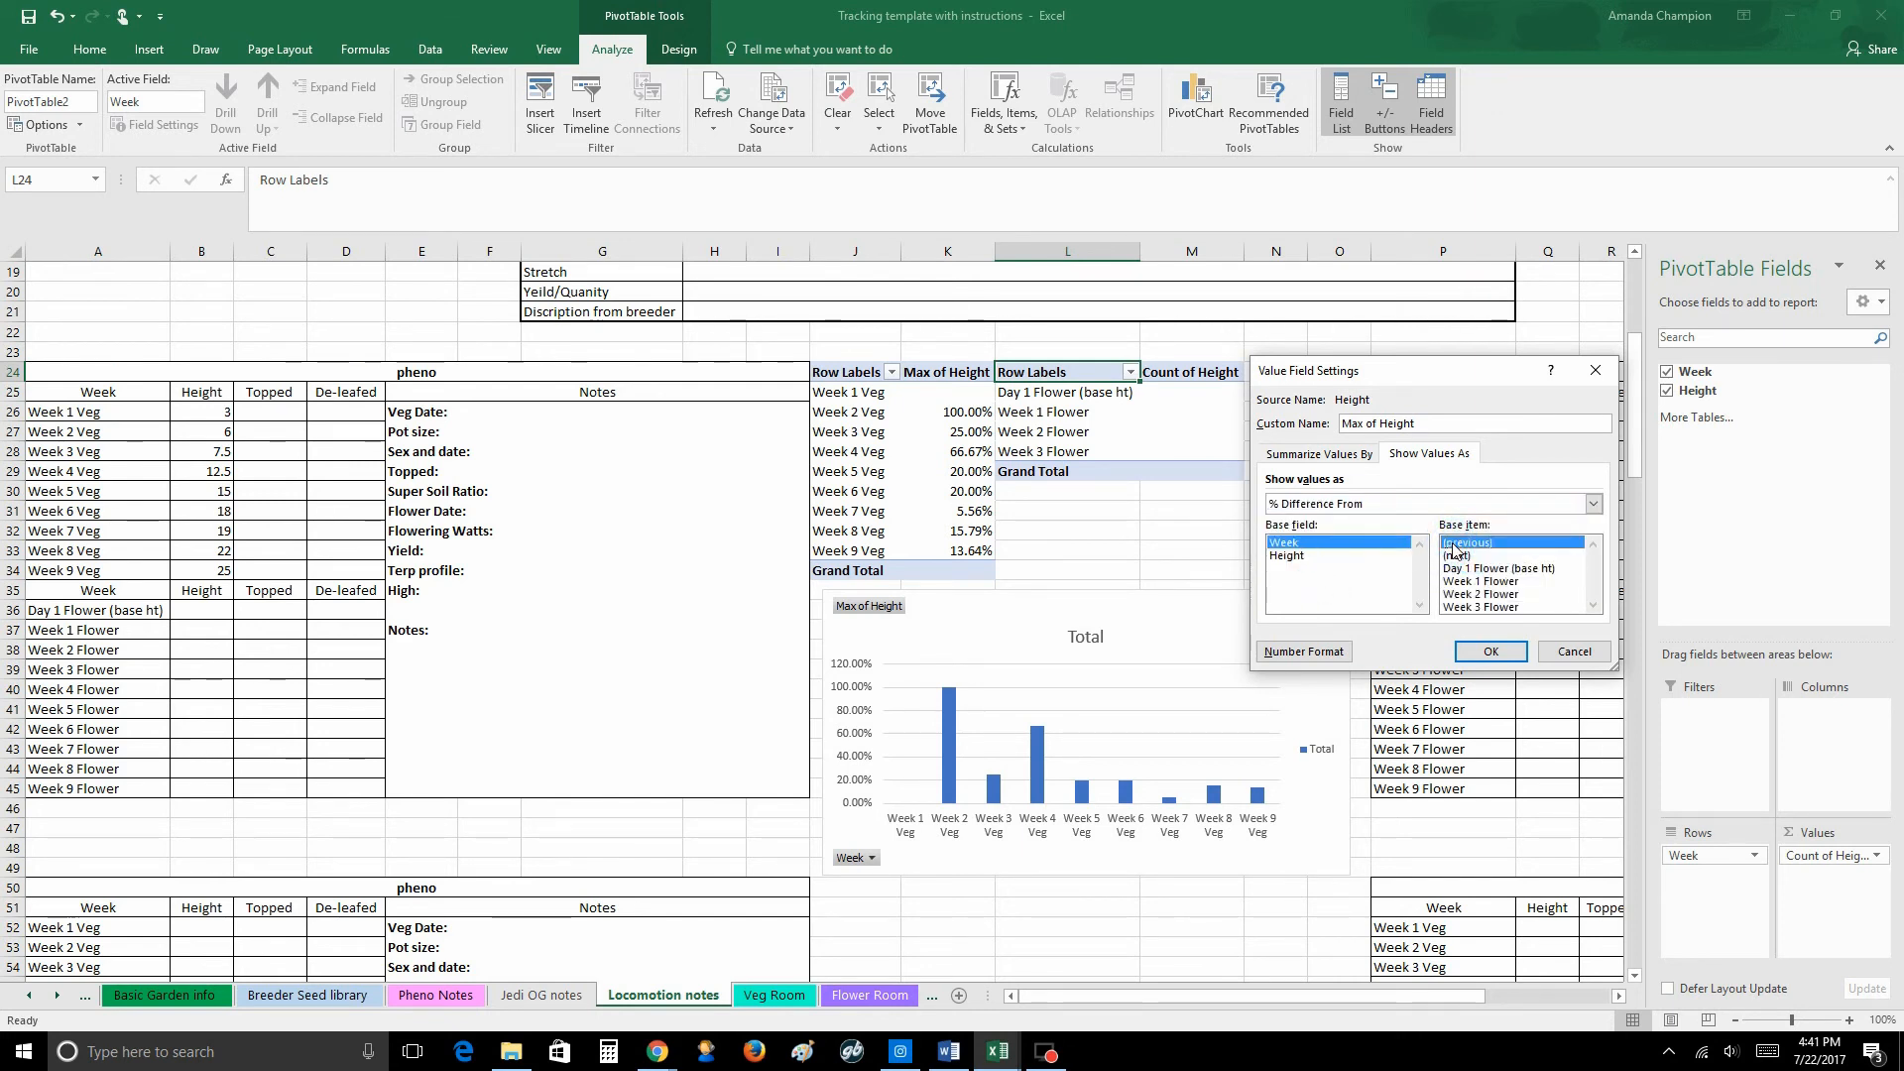
left_click(1469, 660)
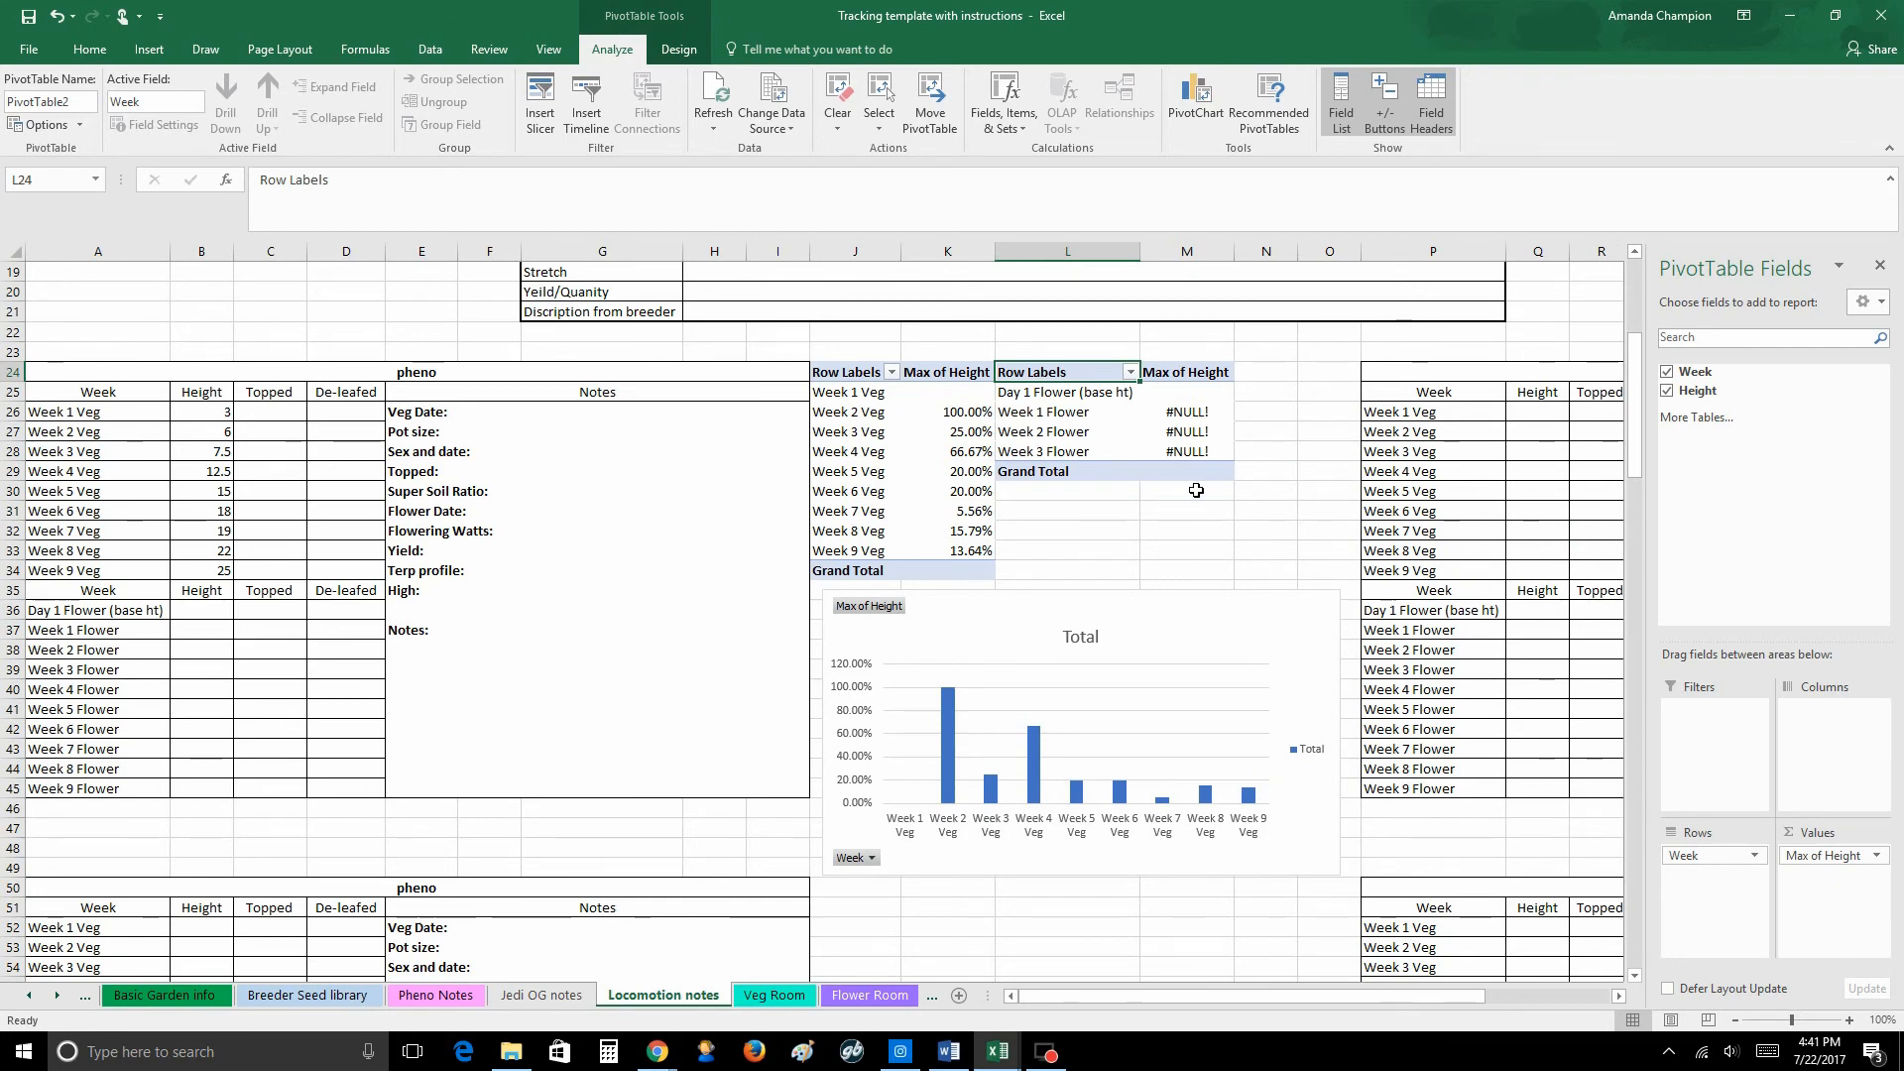
Step: Enter the first pheno's flower heights for Day 1 and Weeks 1 to 3 as 30, 37, 49 and 58
left_click(198, 608)
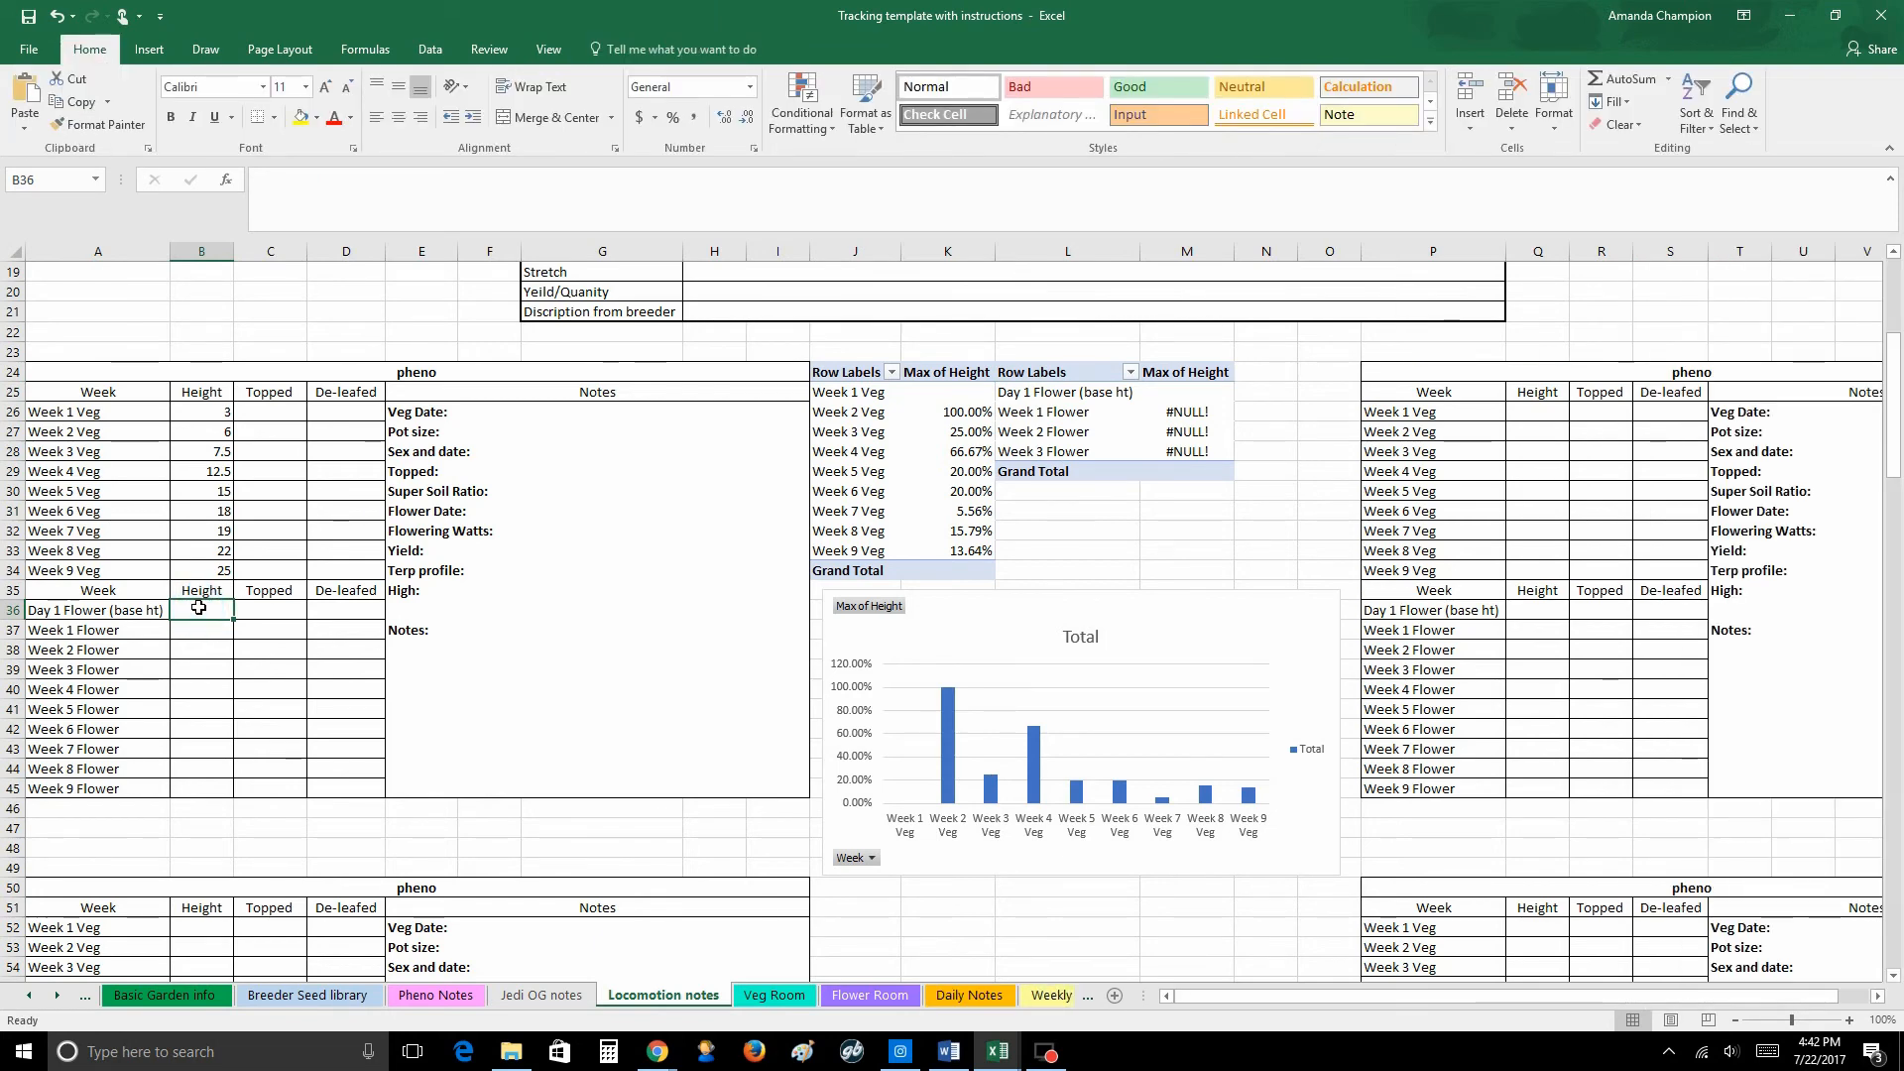
type("30")
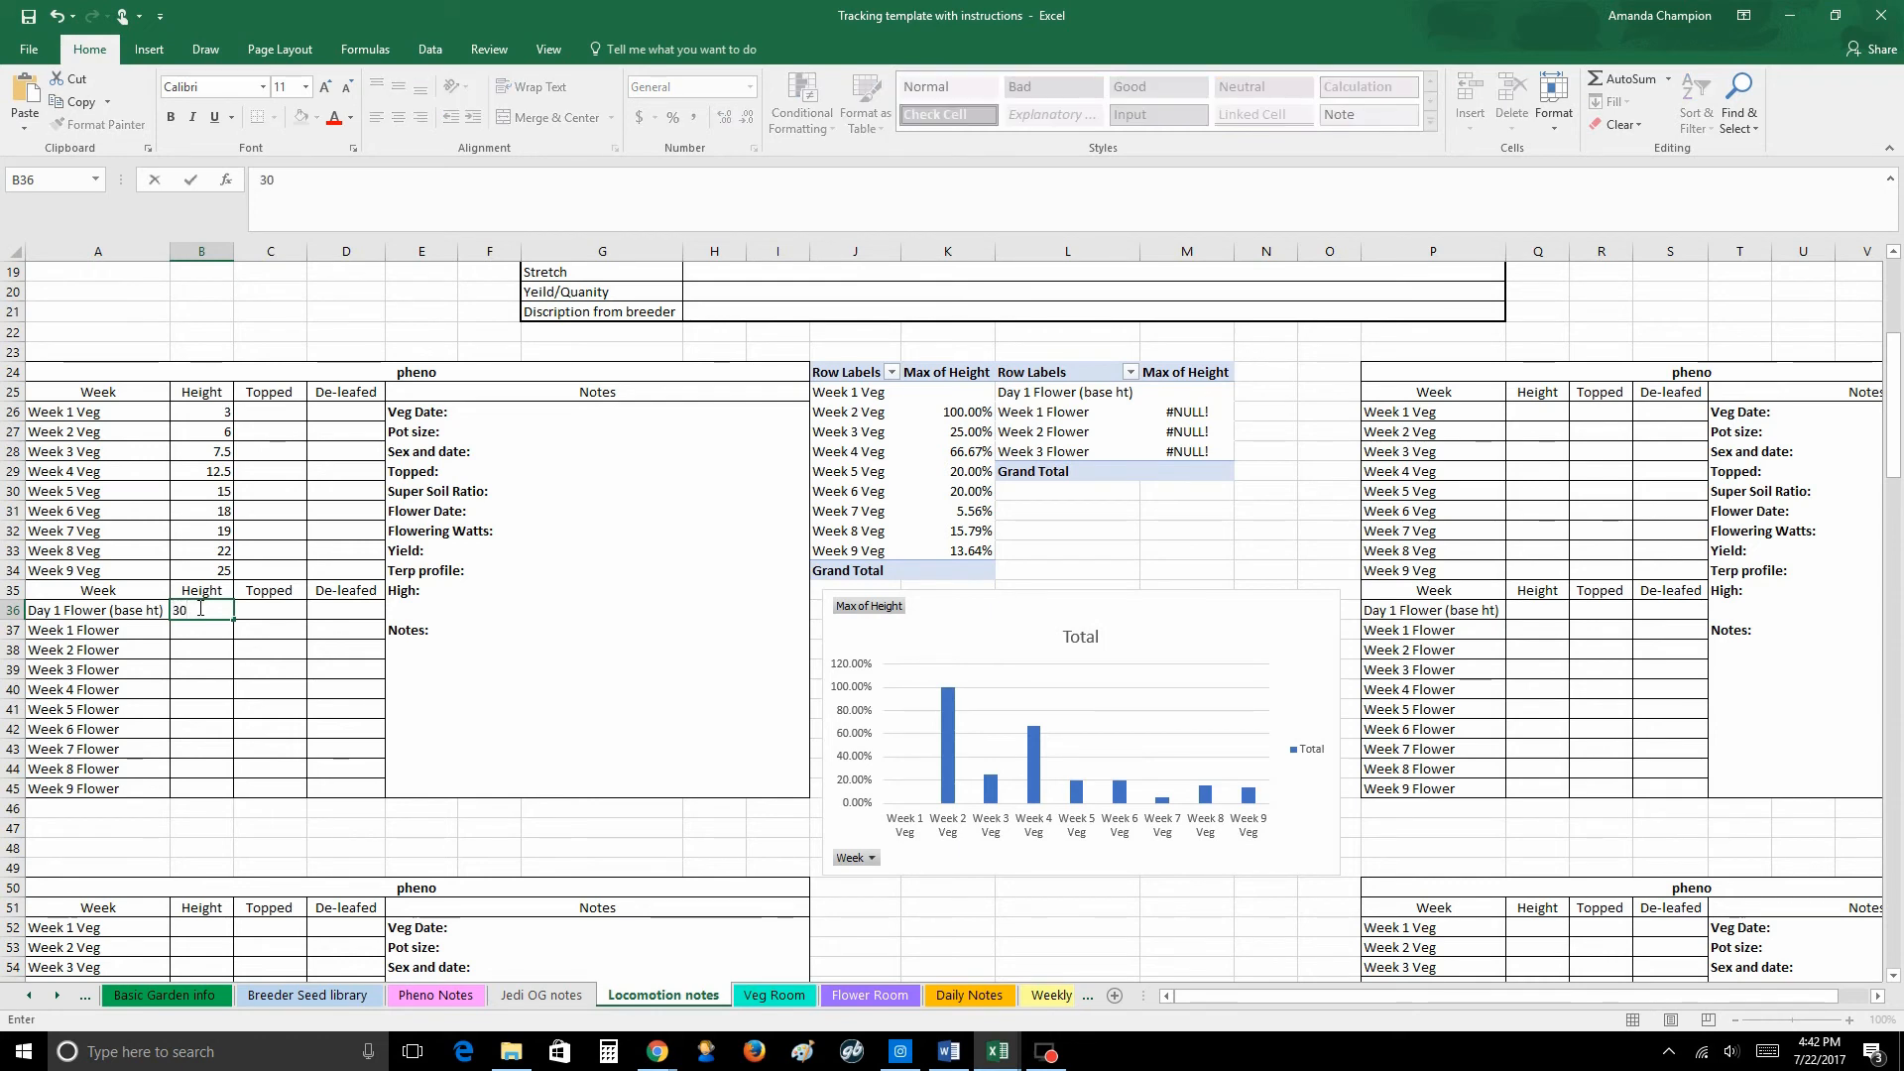
key("Return")
key("Return")
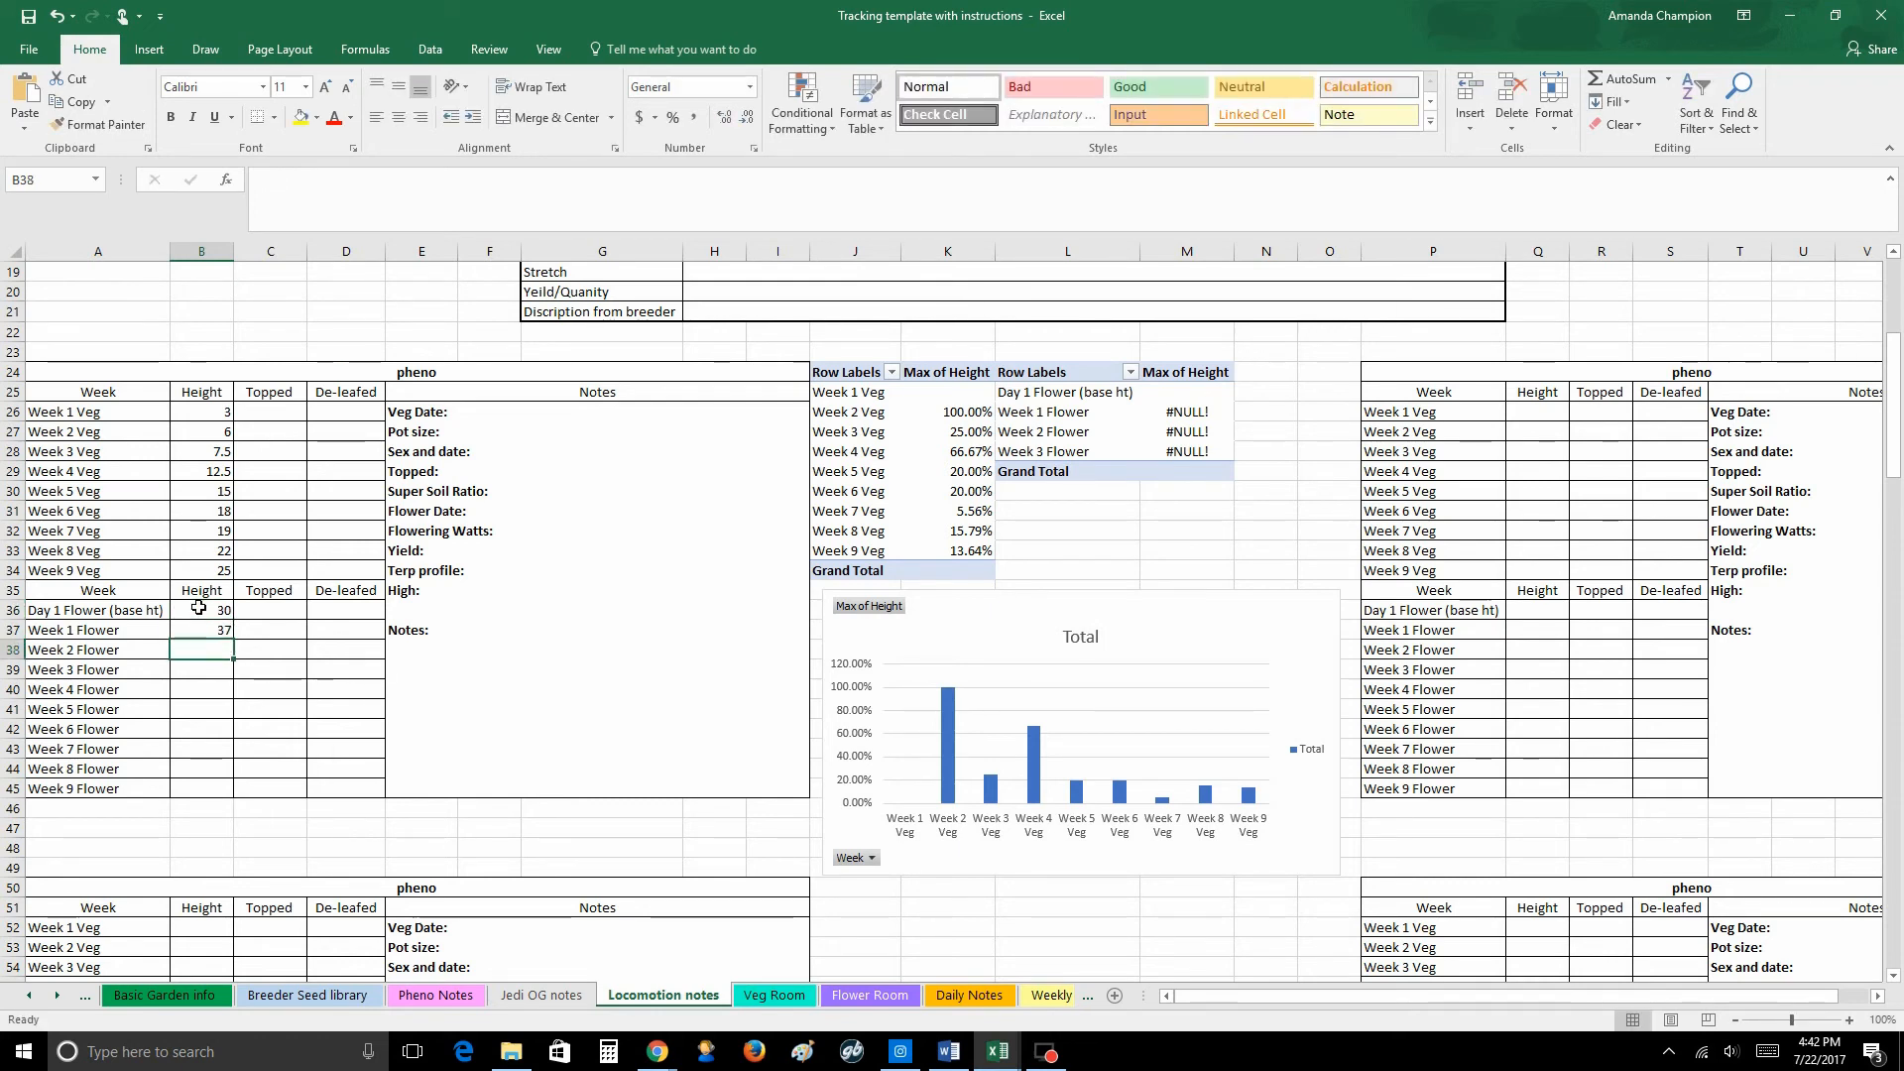
type("49")
key("Return")
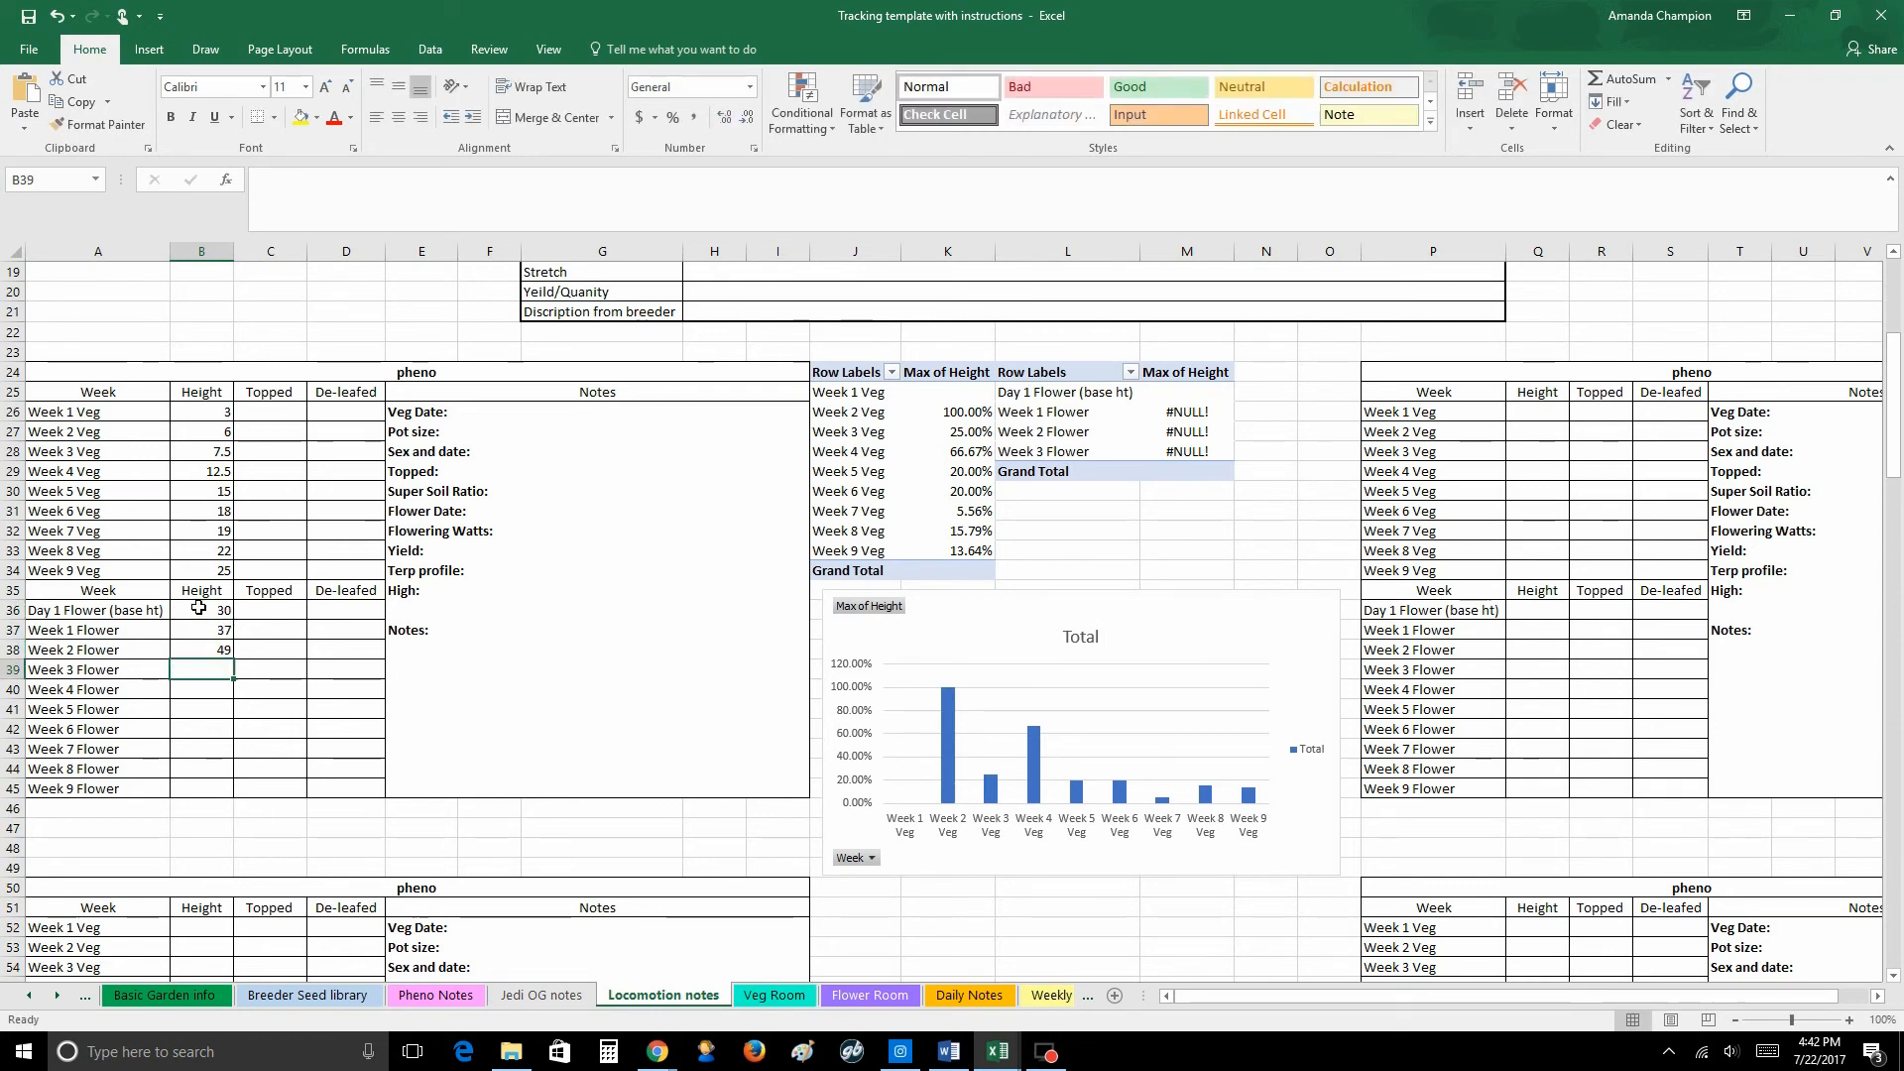
type("58")
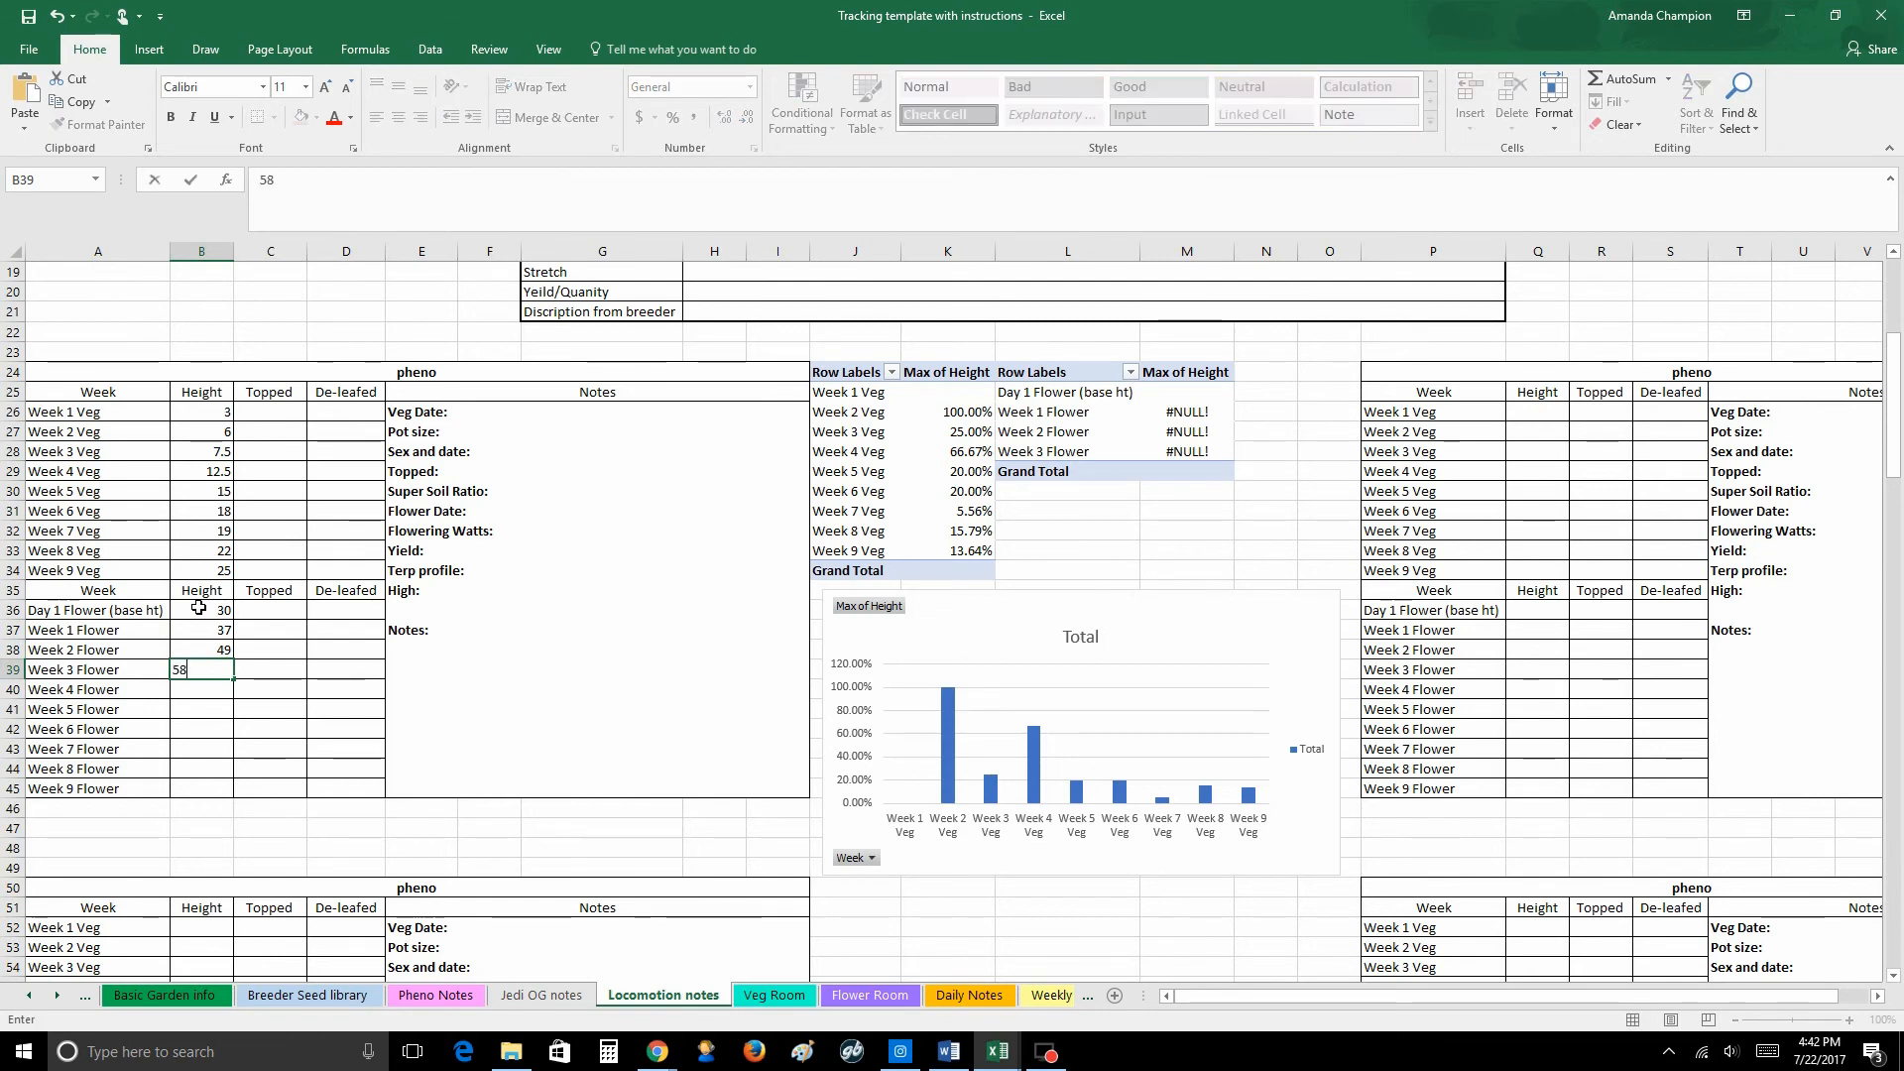
key("Return")
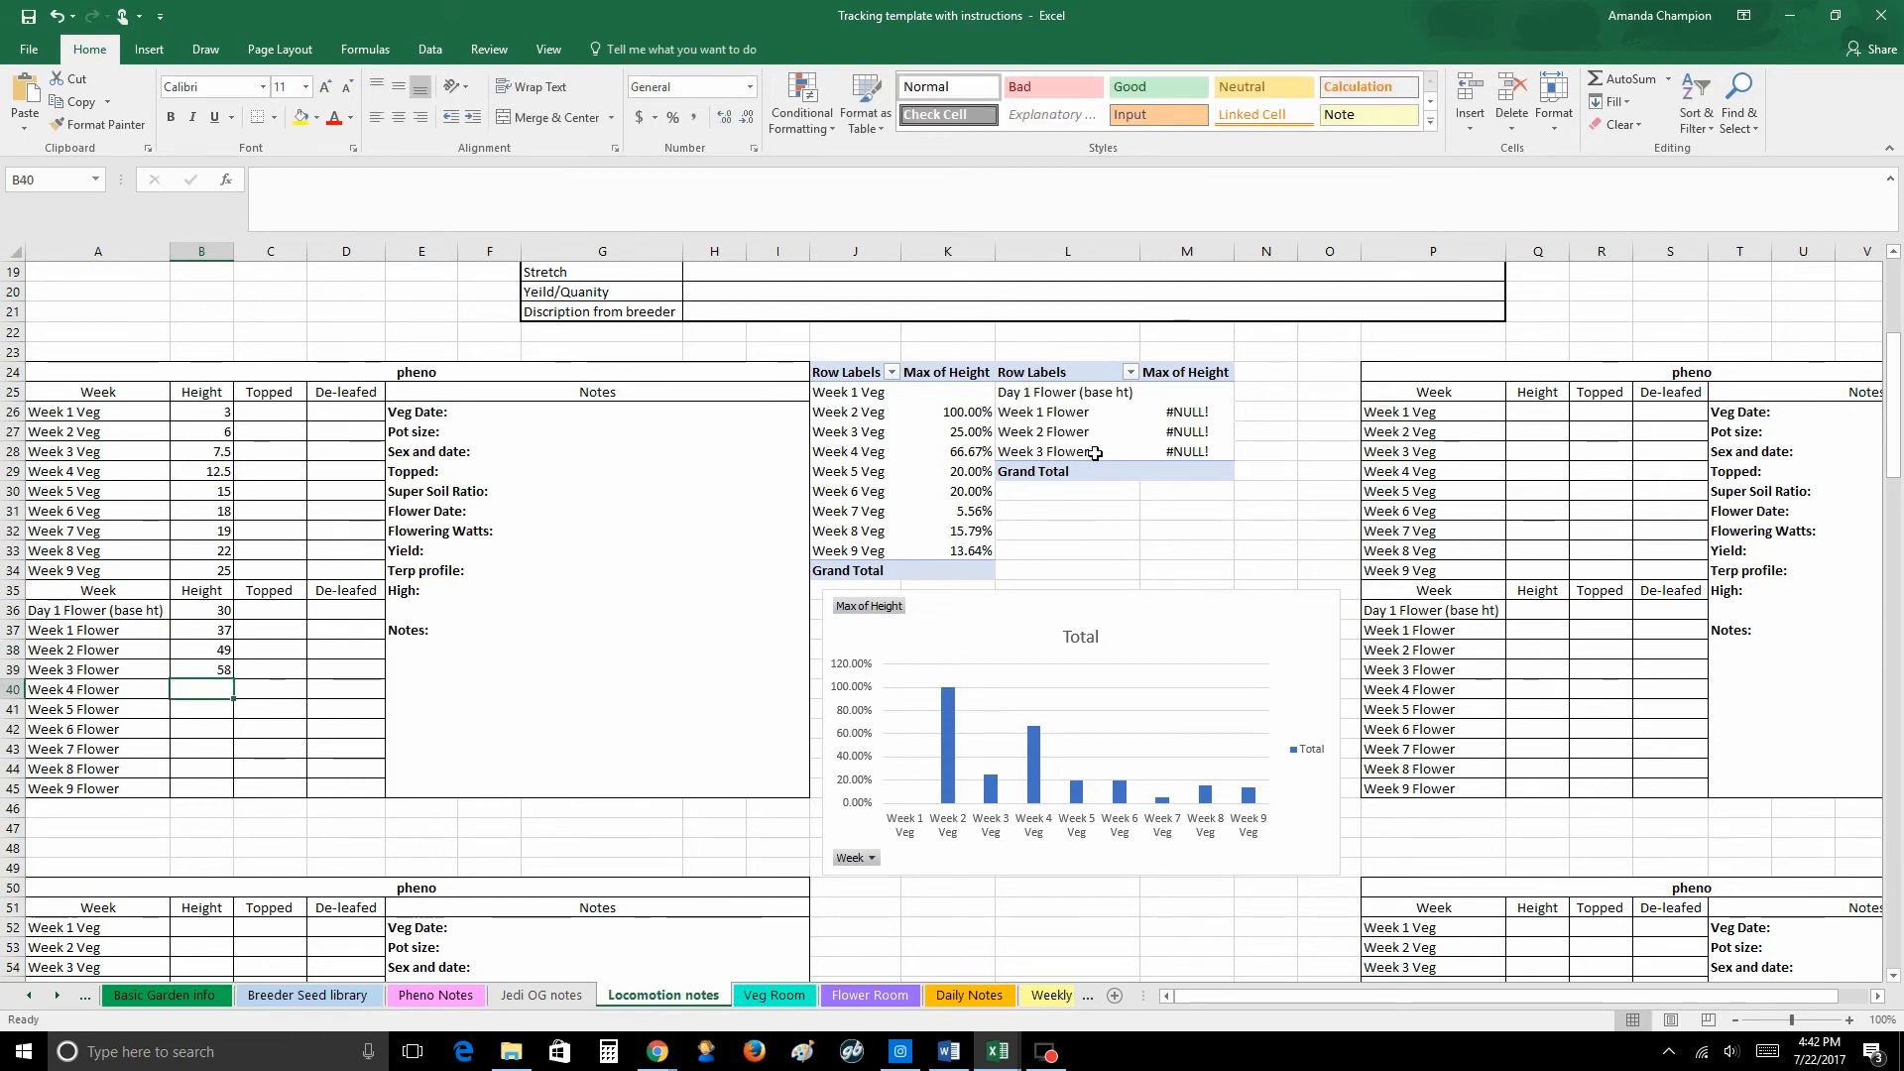
Step: Refresh all pivot data so the flower PivotTable uses the entered flower heights
left_click(1066, 409)
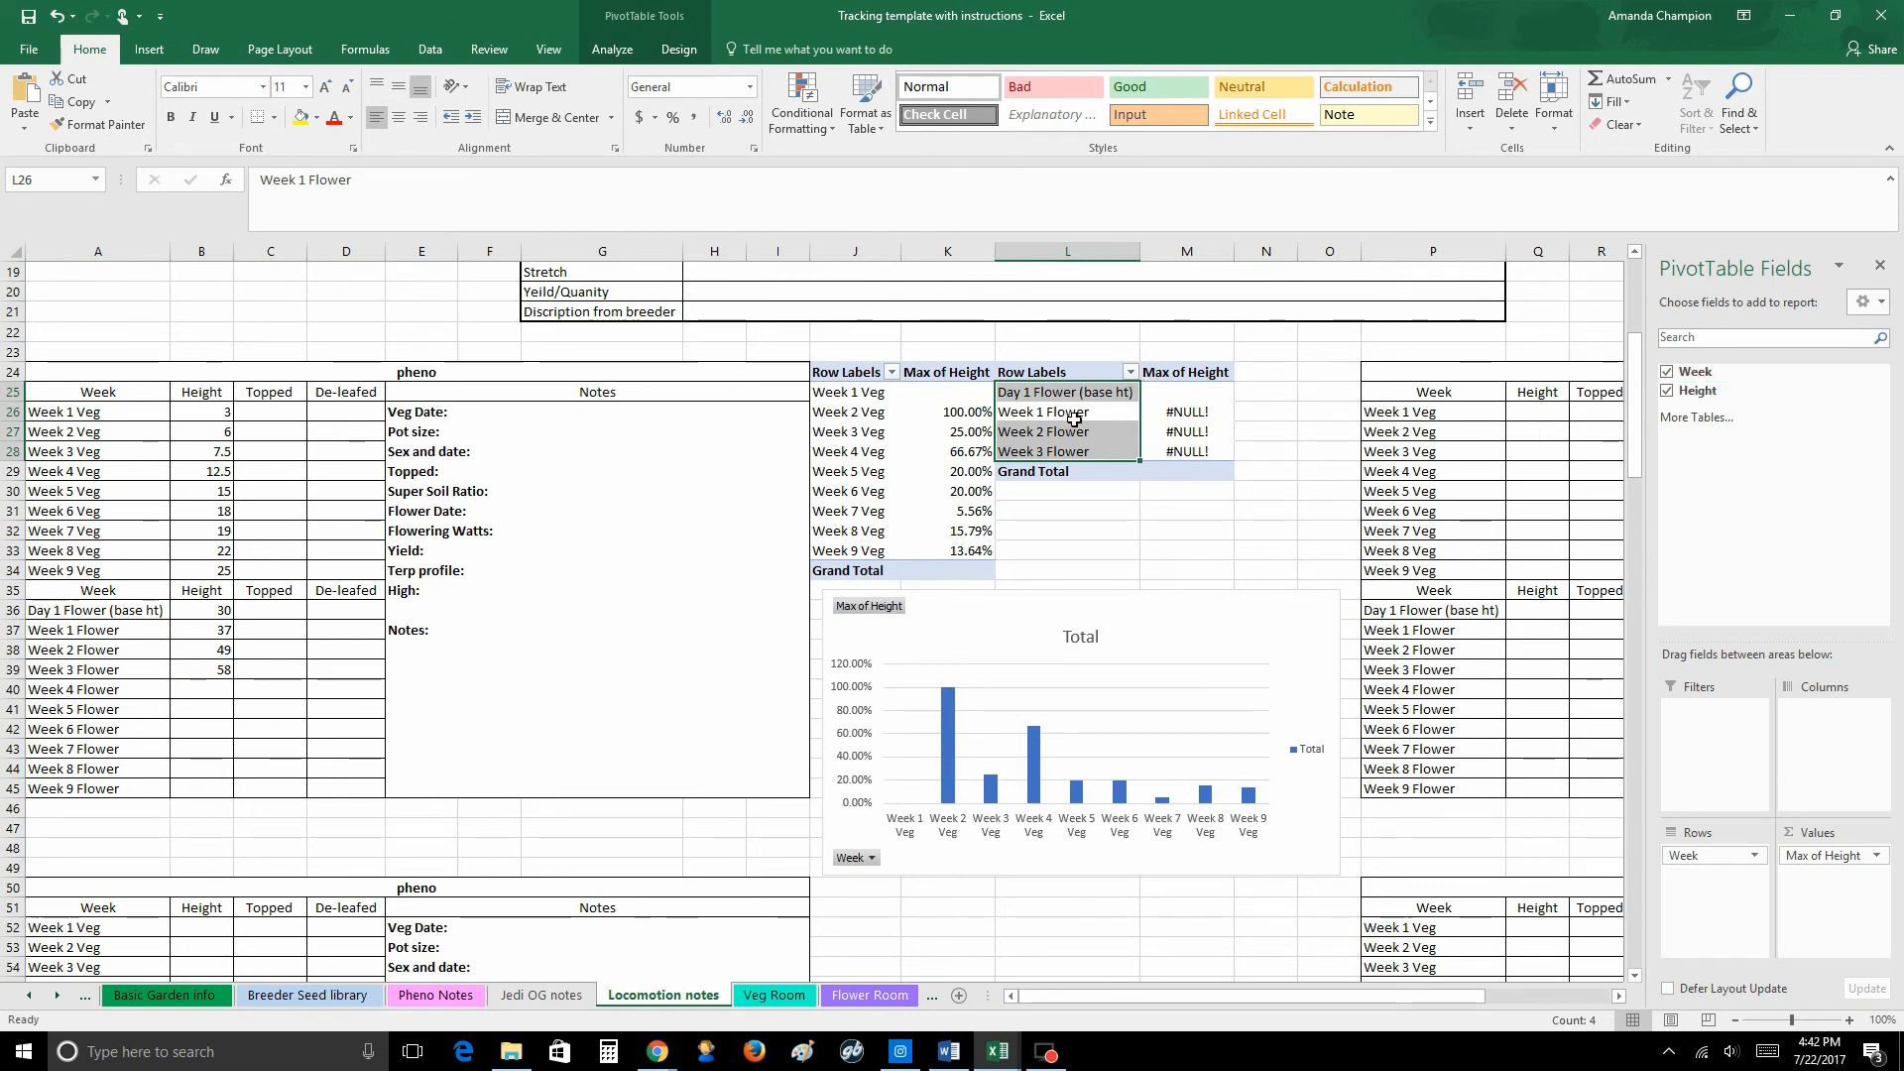
left_click(1077, 401)
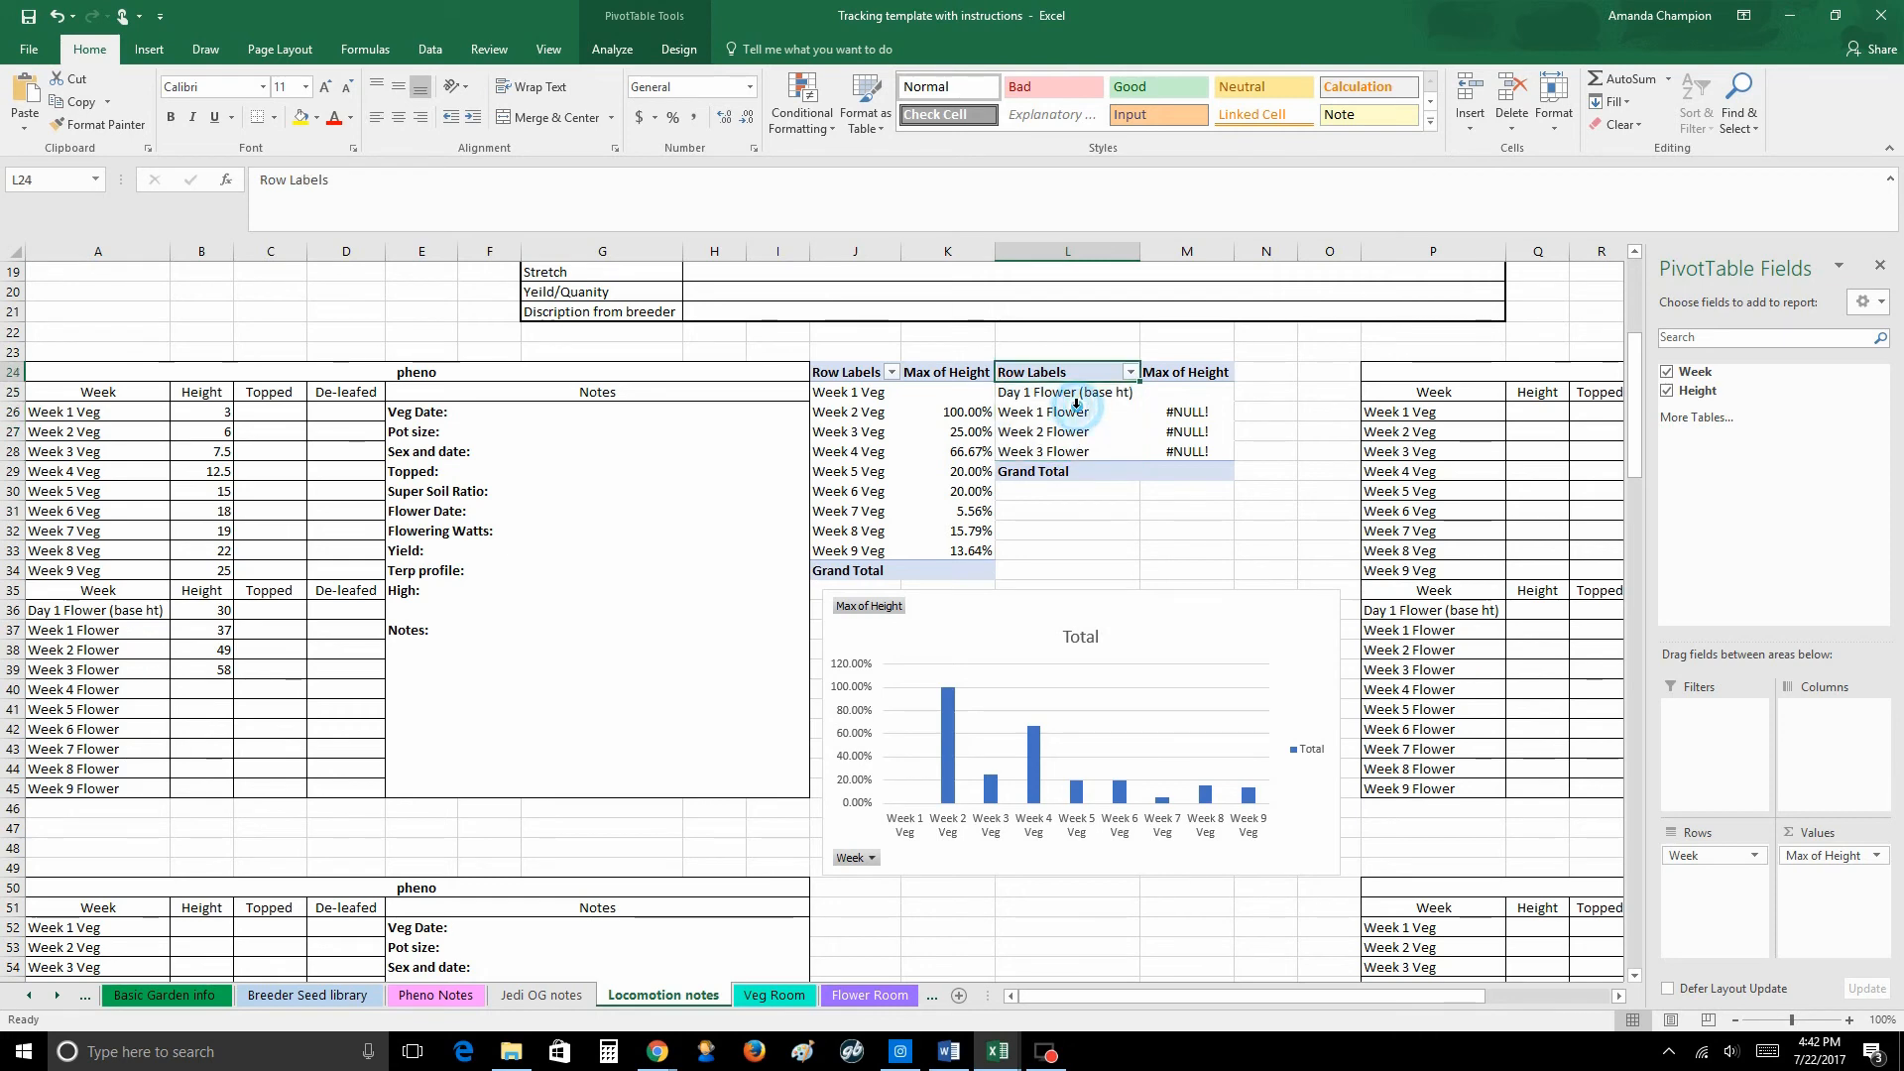
left_click(614, 52)
left_click(714, 124)
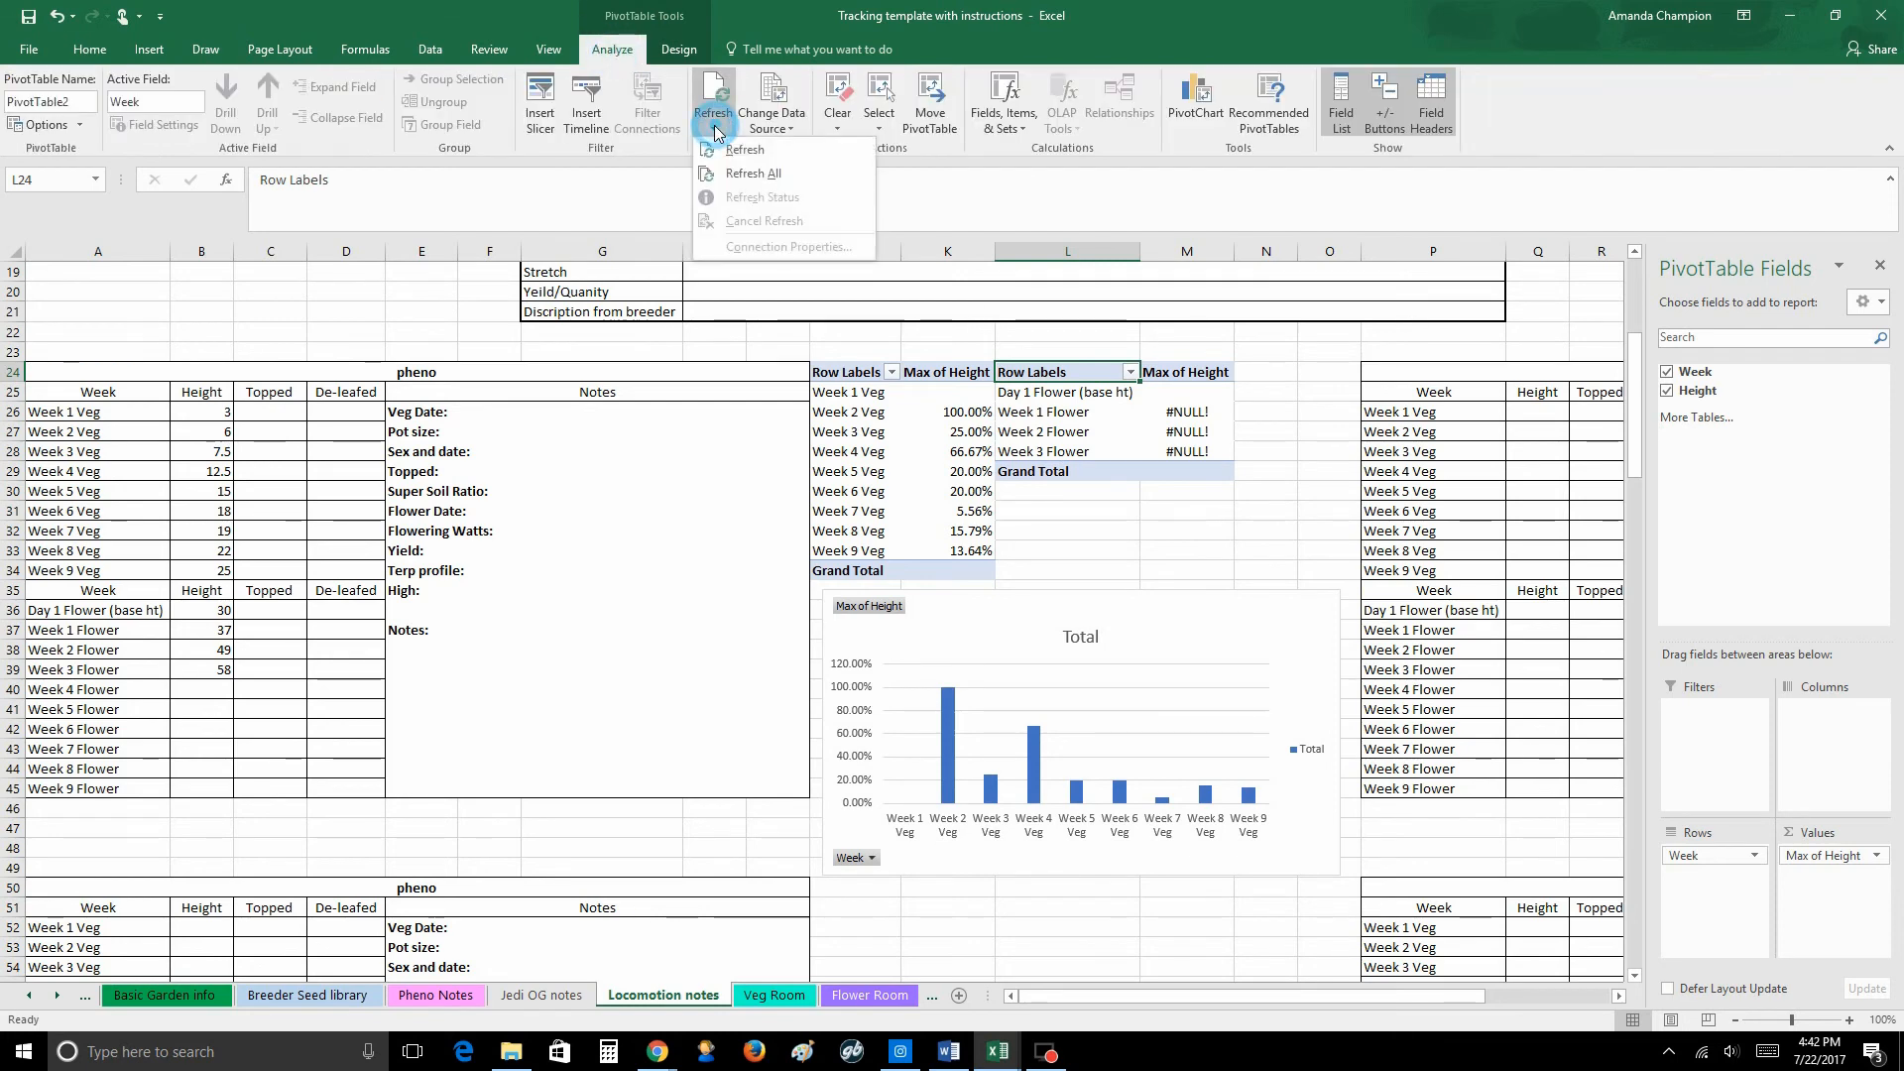
left_click(741, 174)
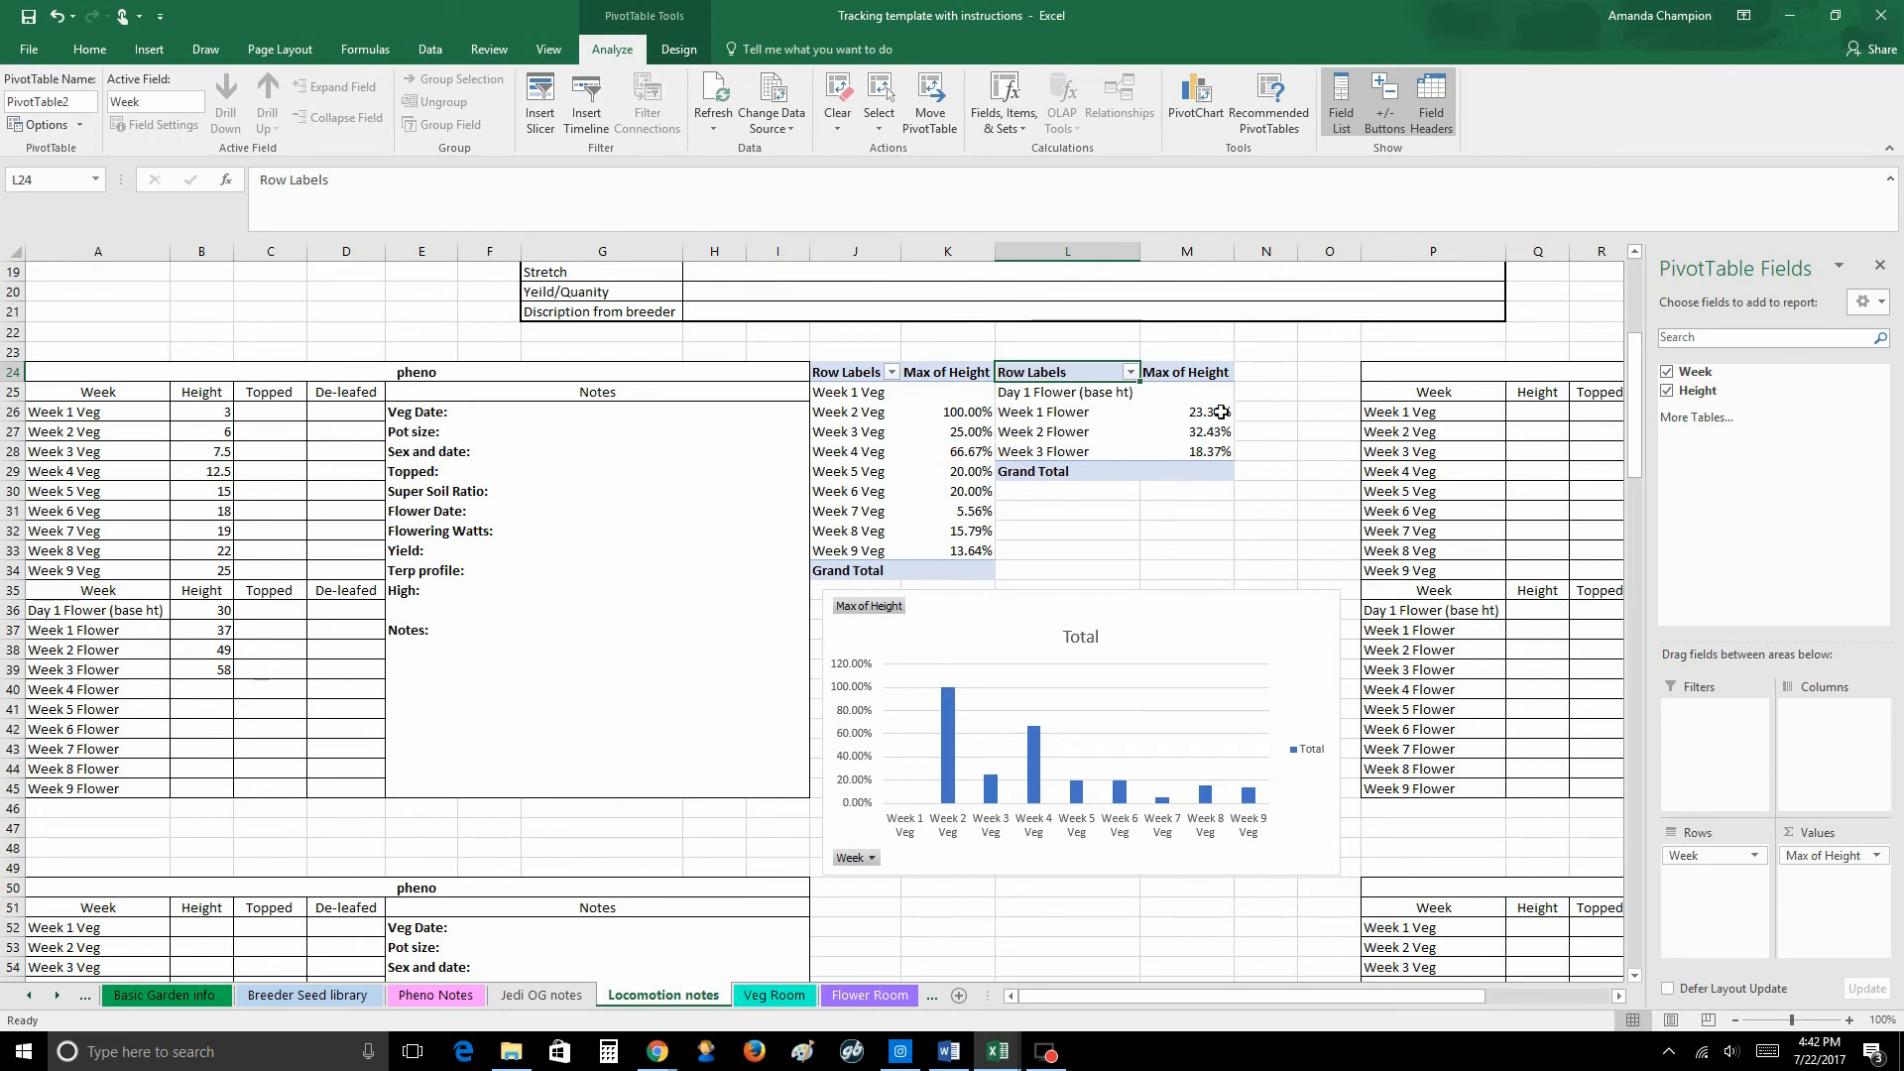
mouse_move(1219, 412)
mouse_move(1218, 461)
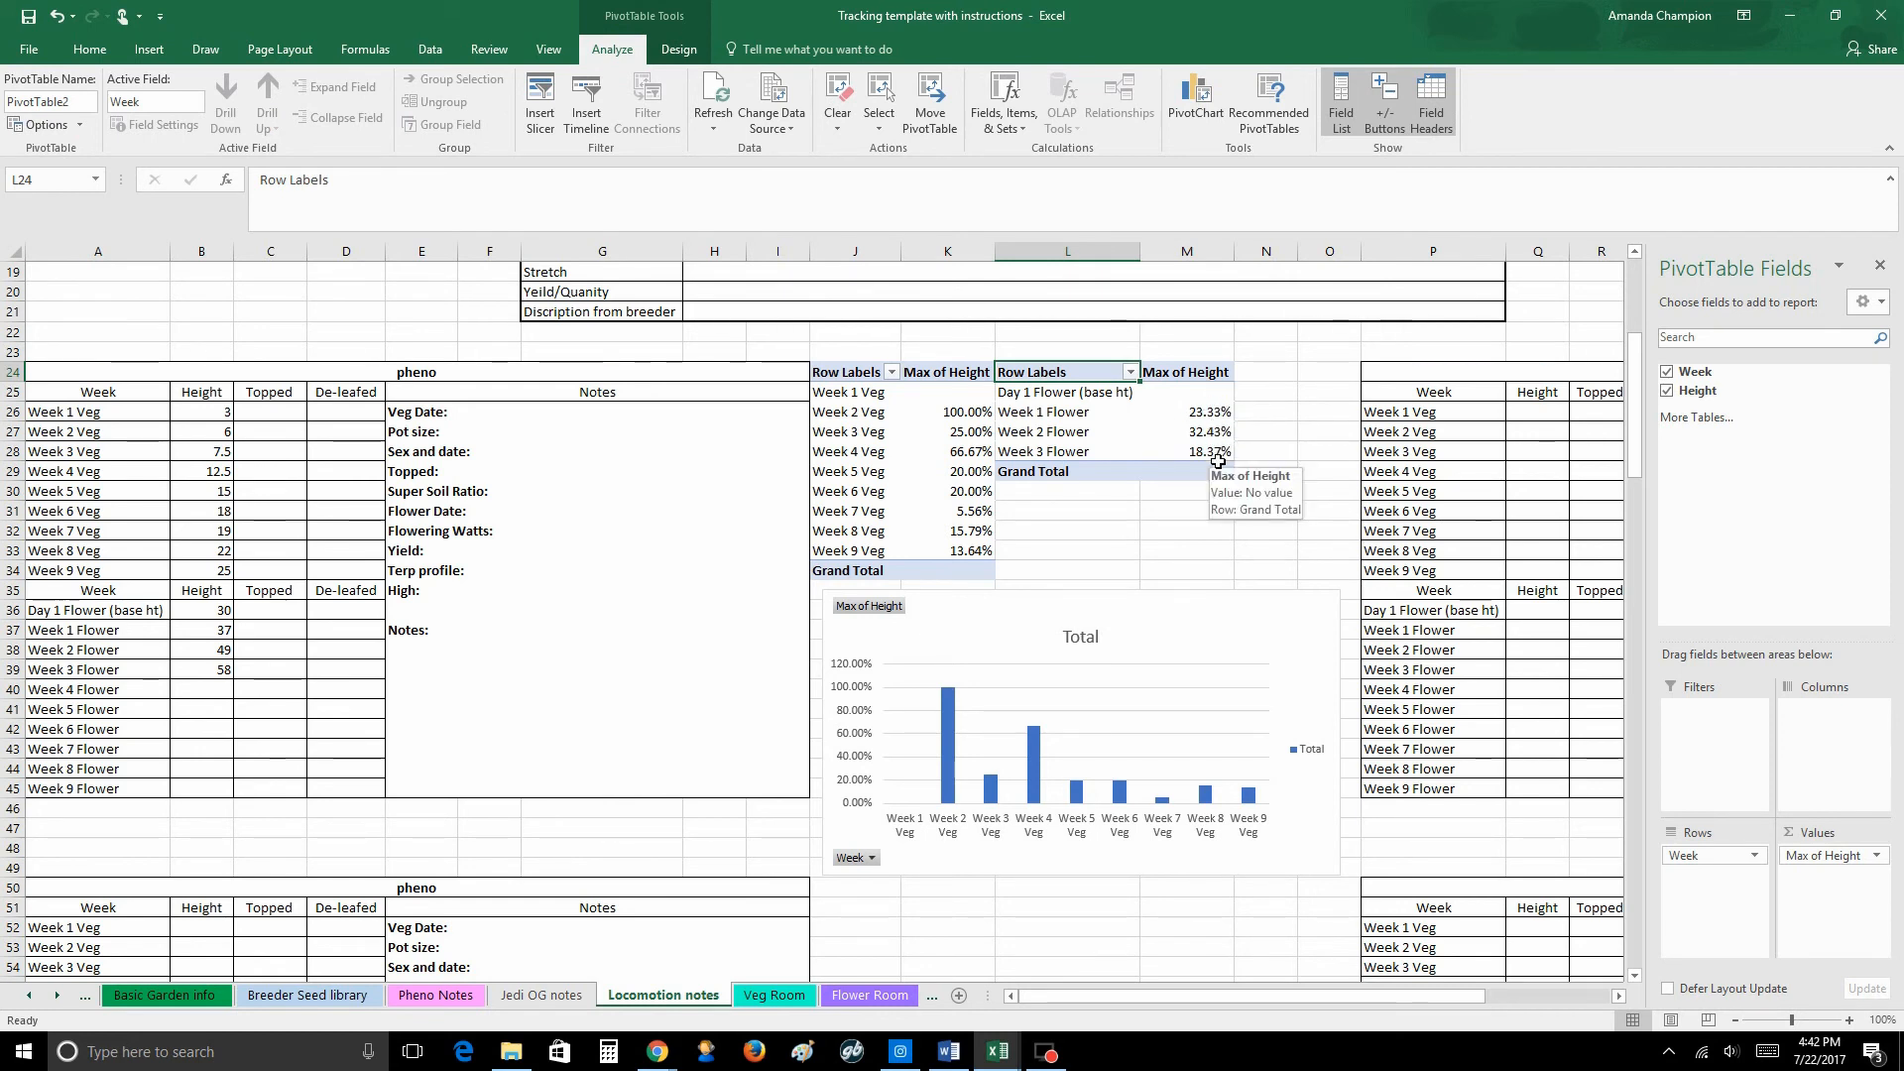